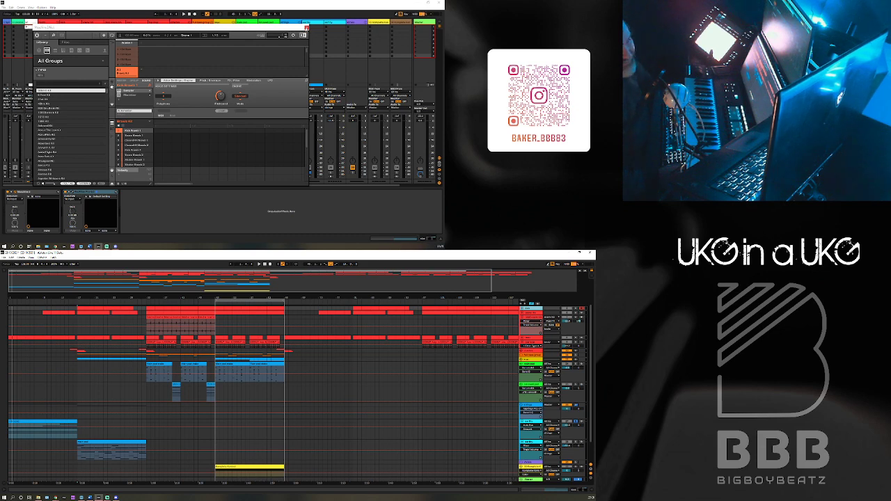
Close the drum plug-in window and copy the opening blue clip on the cyan track to the arrangement's second half.
left_click(306, 28)
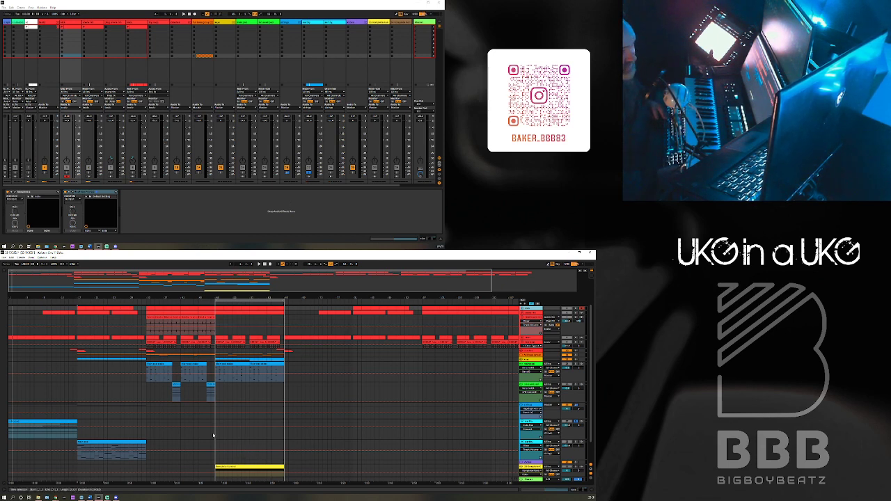
key("minus")
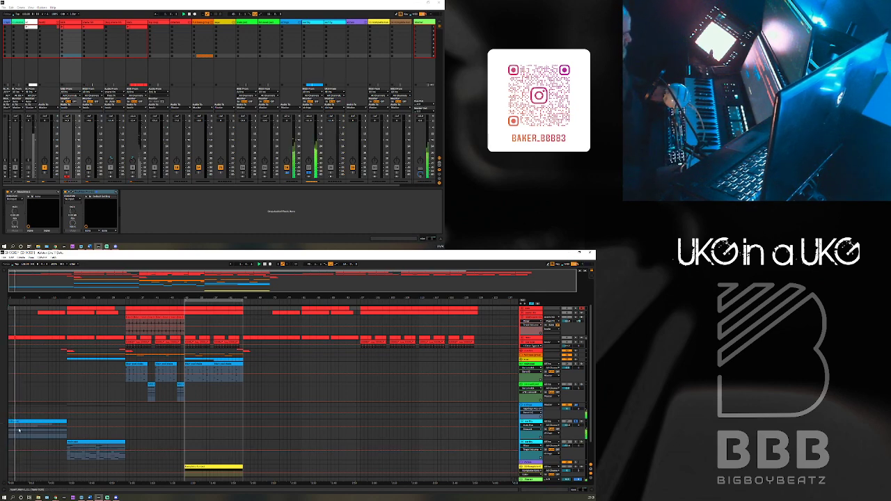
left_click_drag(19, 430, 318, 422)
key("space")
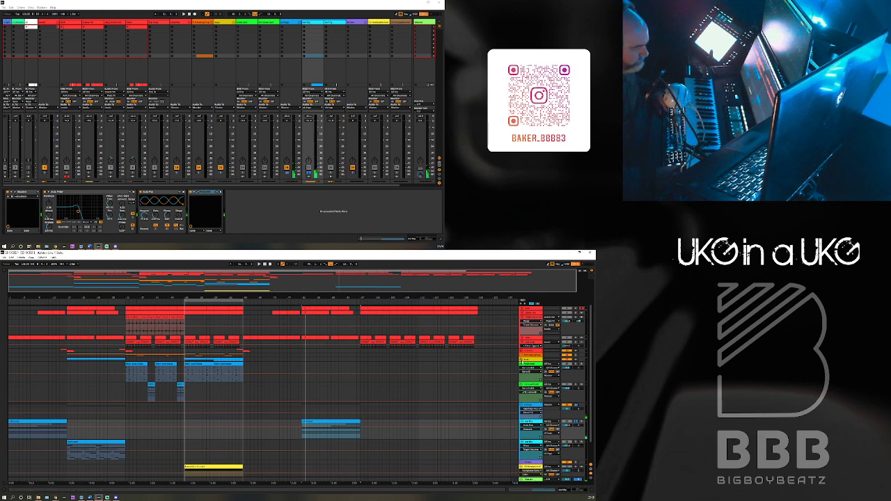
Unfold the yellow group and its first track, and play that track soloed from its first clip.
left_click(521, 360)
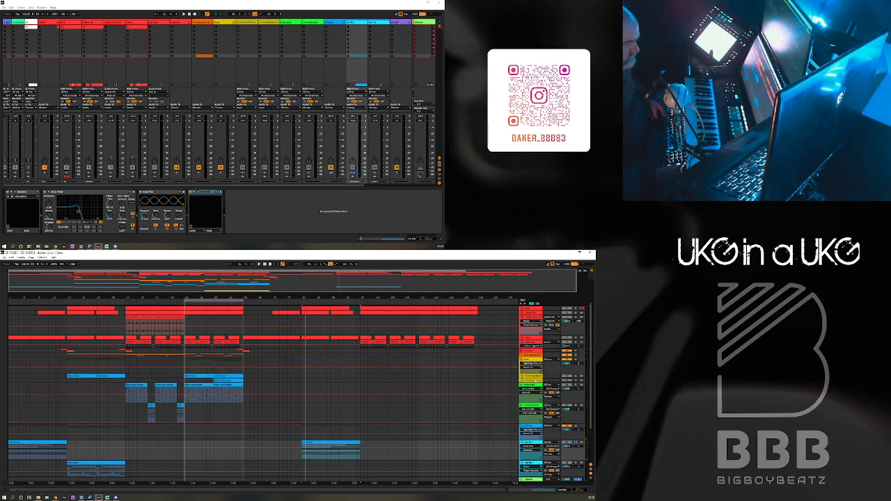
left_click(521, 376)
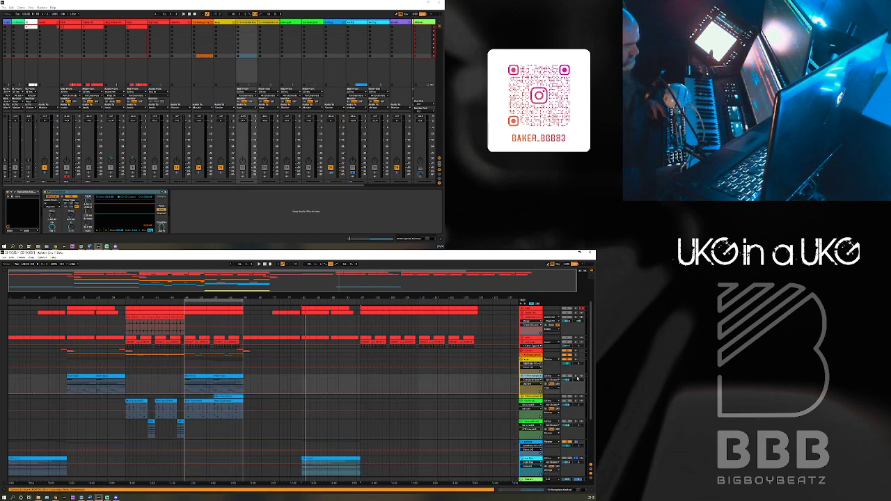
left_click(68, 348)
key("space")
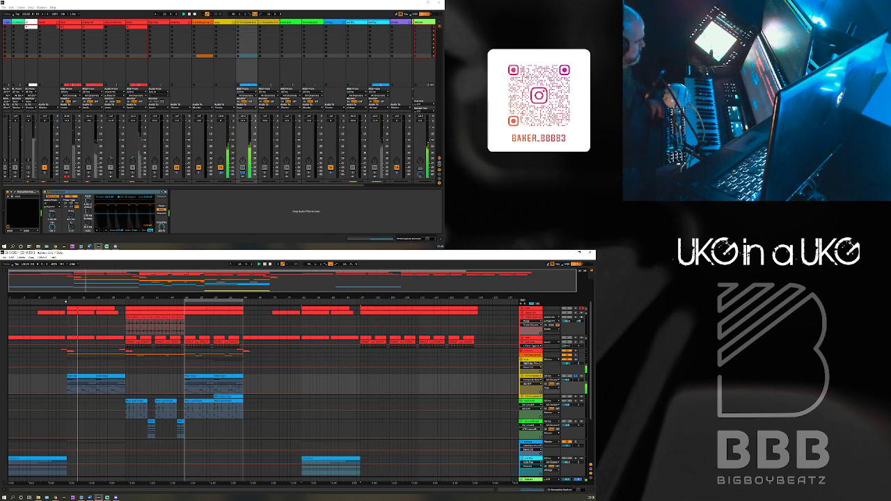
Copy the first clip of the yellow track past the end of the arrangement and play the copy.
left_click_drag(80, 379, 513, 385)
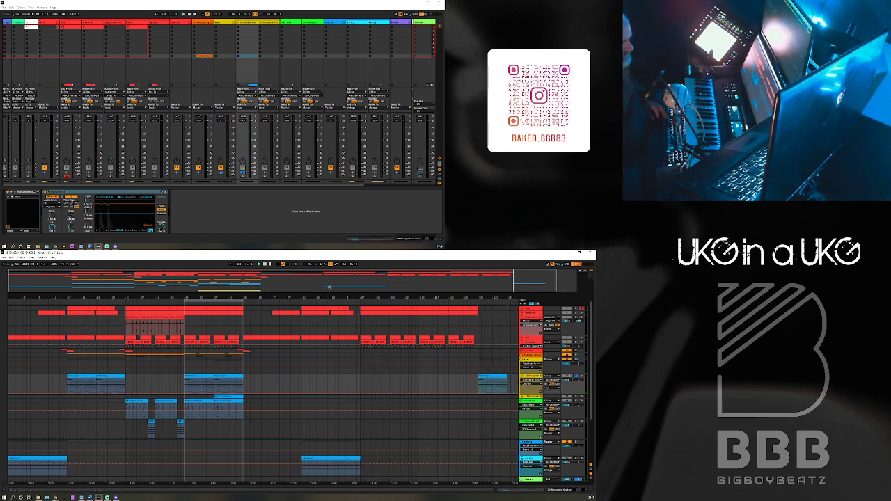
key("minus")
left_click(461, 356)
key("space")
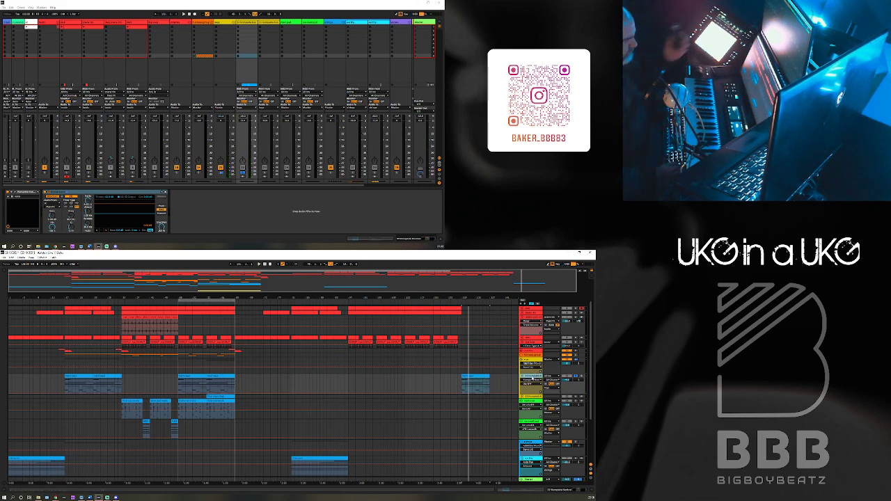
Duplicate the first yellow track and delete all its clips except the one past the arrangement's end.
key("ctrl+d")
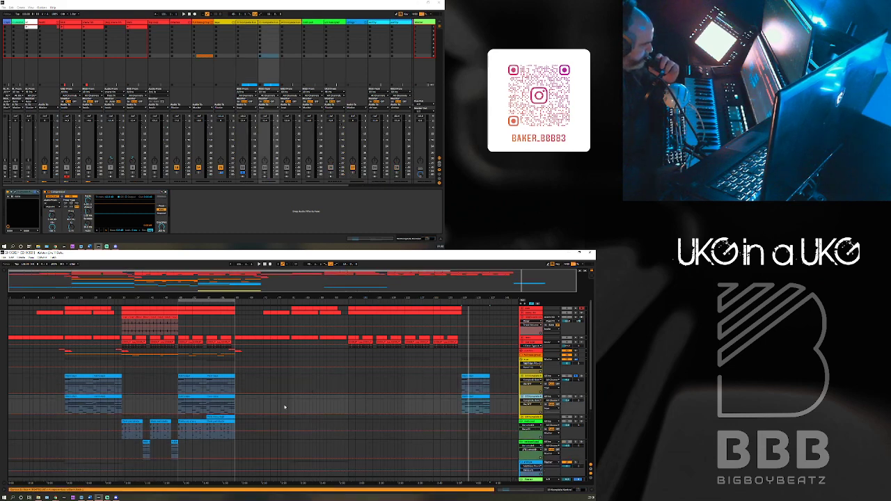
left_click_drag(241, 401, 50, 403)
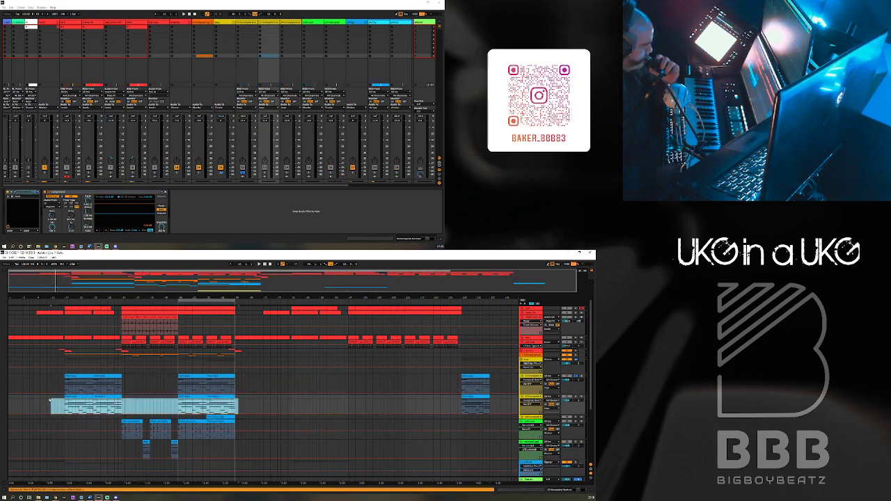
key("Delete")
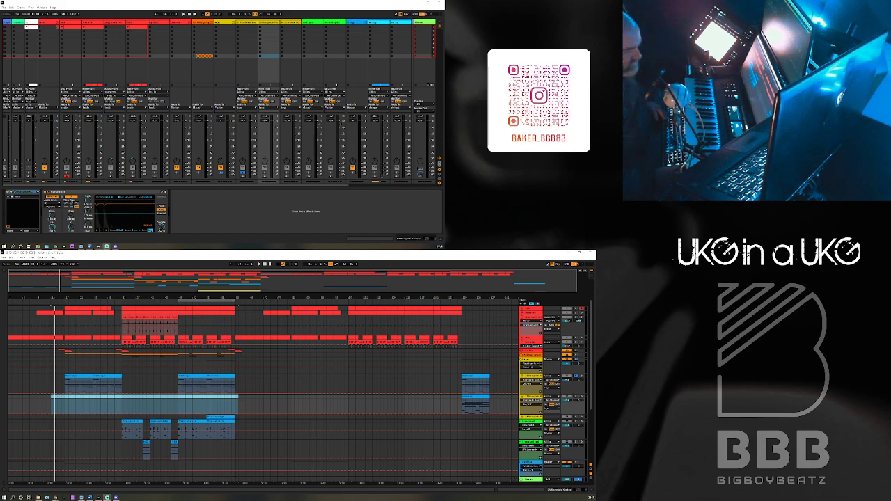
scroll(443, 297, "up", 3)
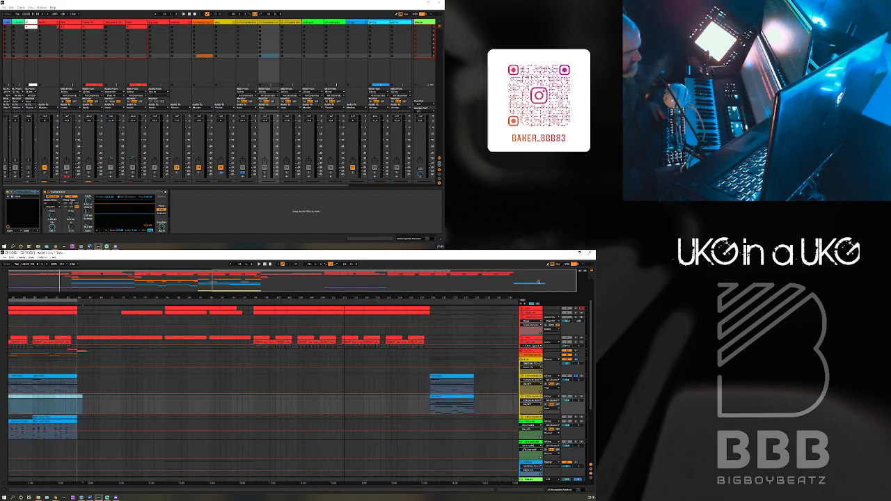
left_click_drag(431, 284, 436, 275)
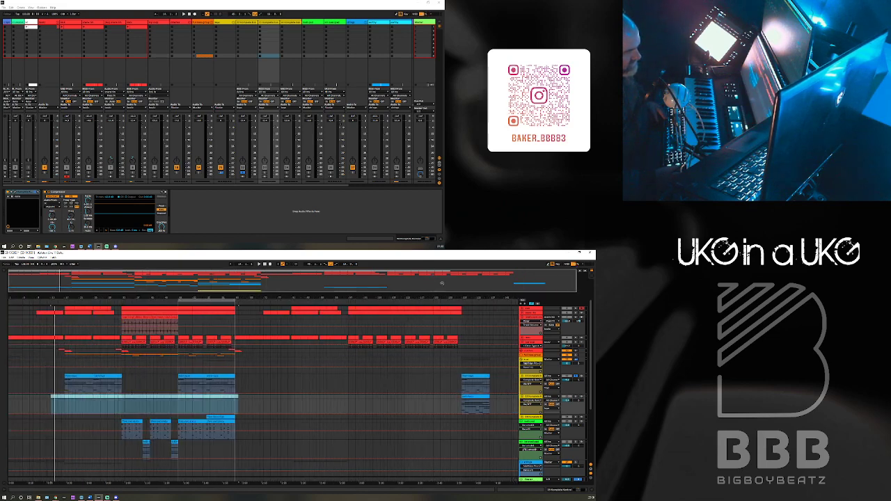
left_click(479, 395)
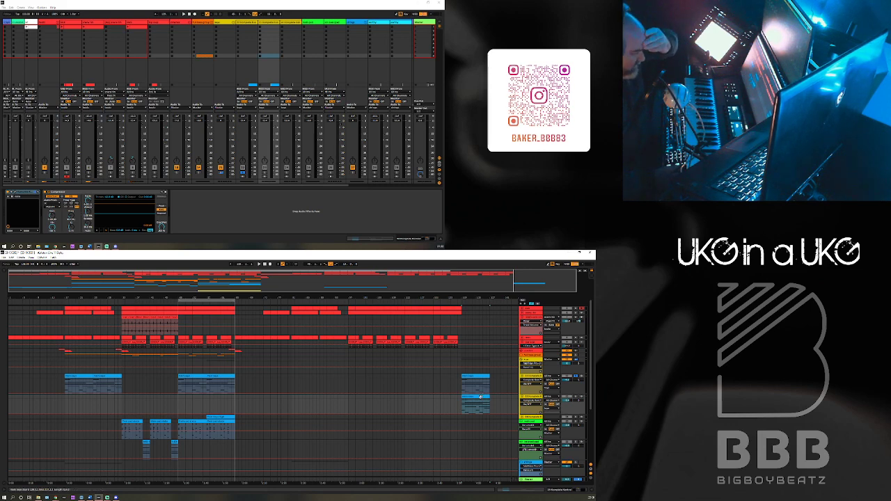
right_click(524, 398)
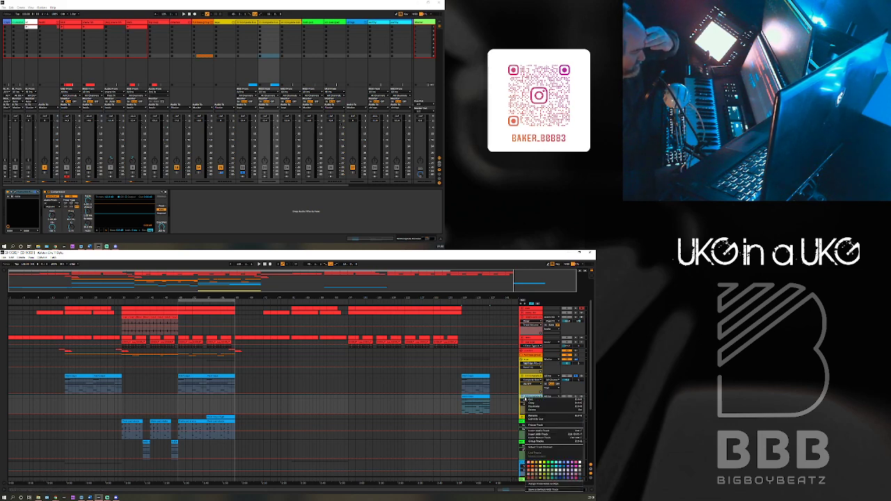
key("Escape")
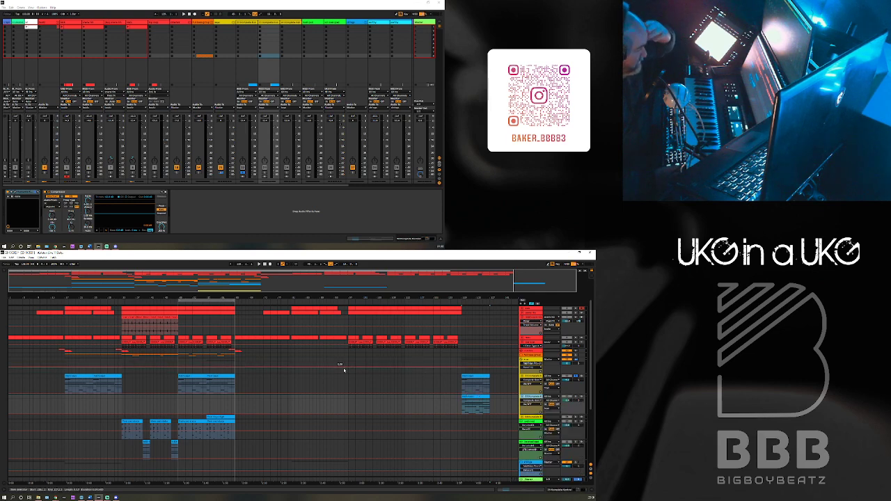
Show the browser and load the first plug-in of the plug-in collection onto the duplicated yellow track.
key("ctrl+alt+b")
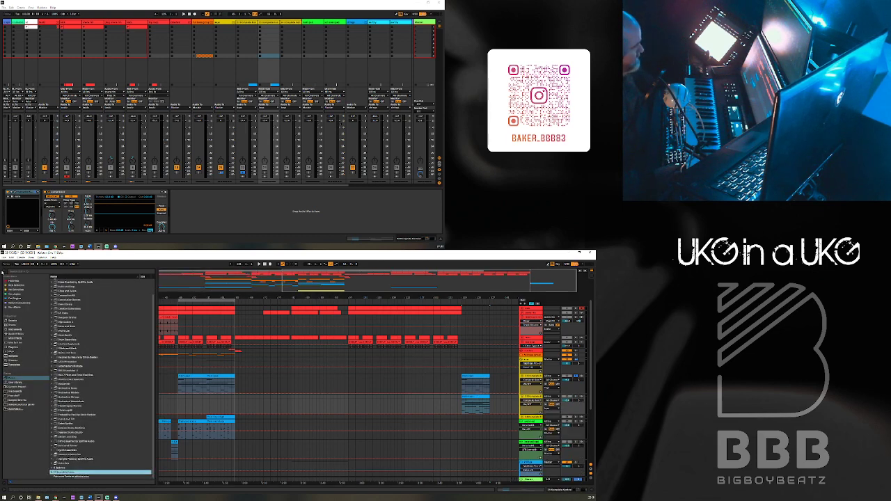
left_click(21, 294)
left_click(20, 299)
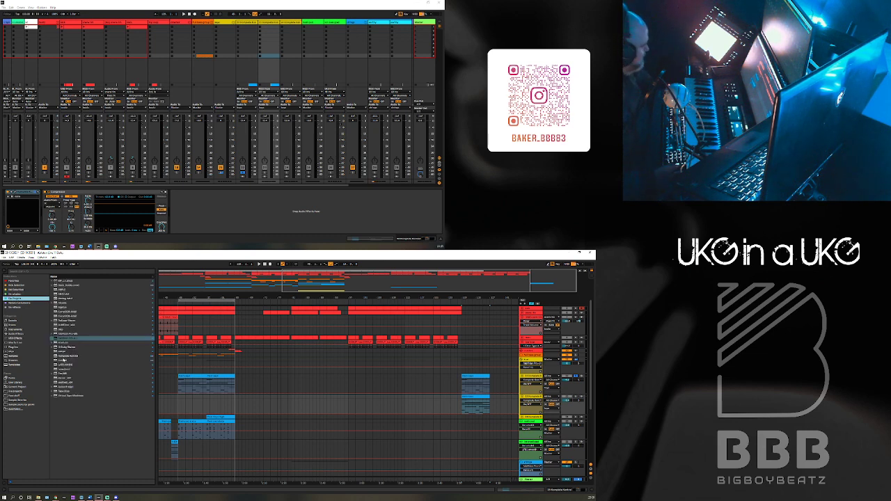
left_click(60, 281)
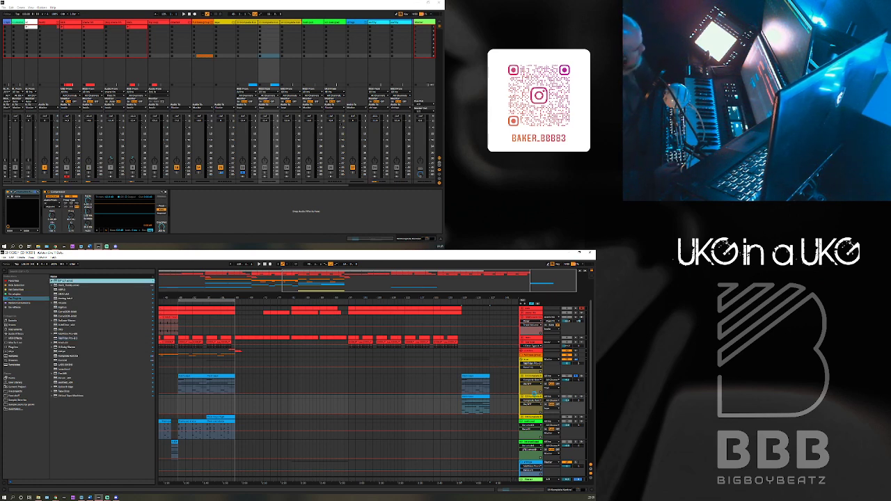
key("Return")
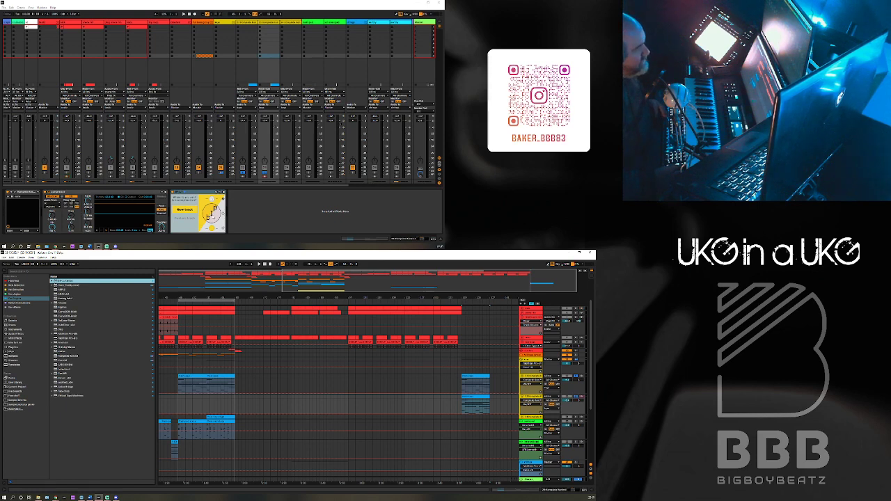
Record the two layered yellow tracks onto a new audio track and delete their MIDI clips past the arrangement's end.
key("ctrl+t")
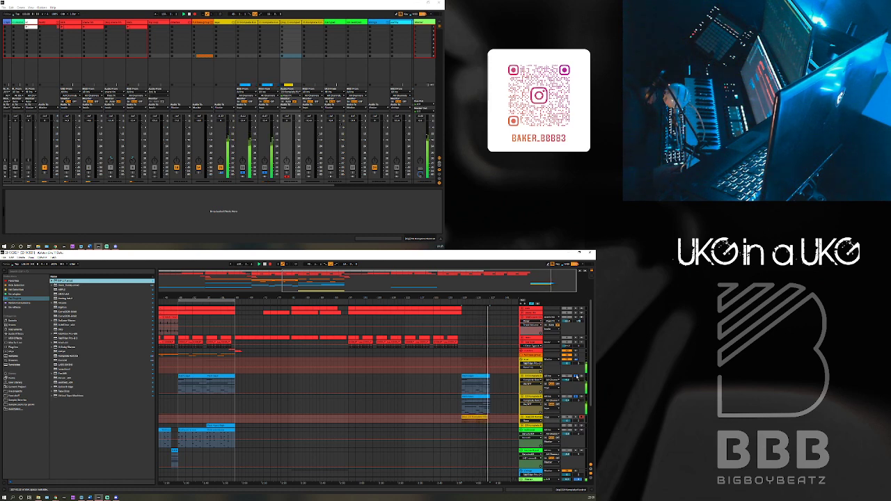
key("space")
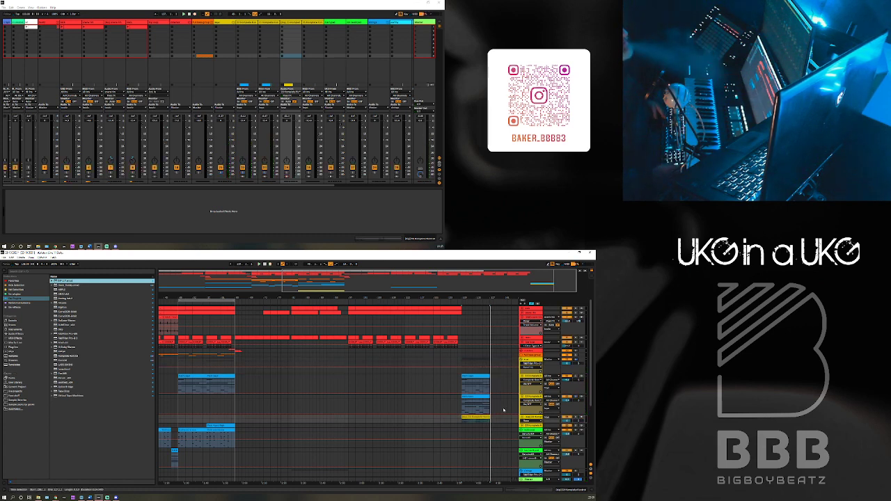
left_click(475, 378)
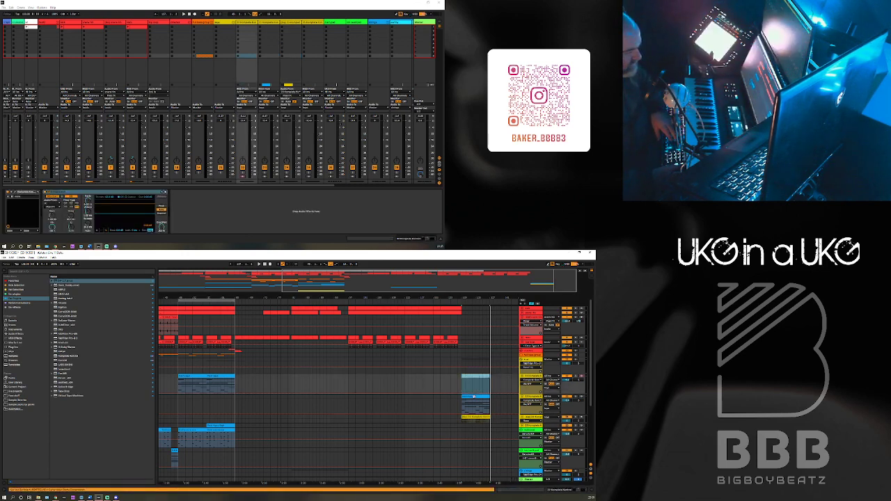
left_click(474, 398)
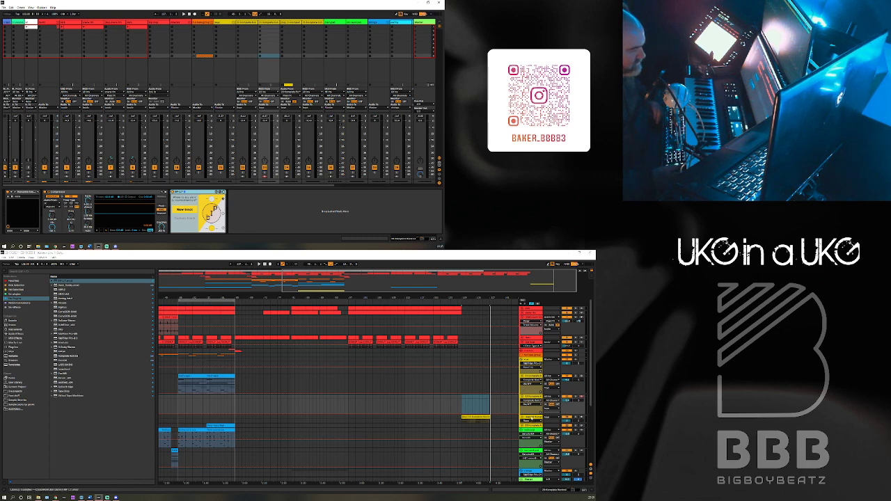
Move the plug-in from the duplicated yellow track to the new audio track and delete the duplicated track.
left_click(531, 400)
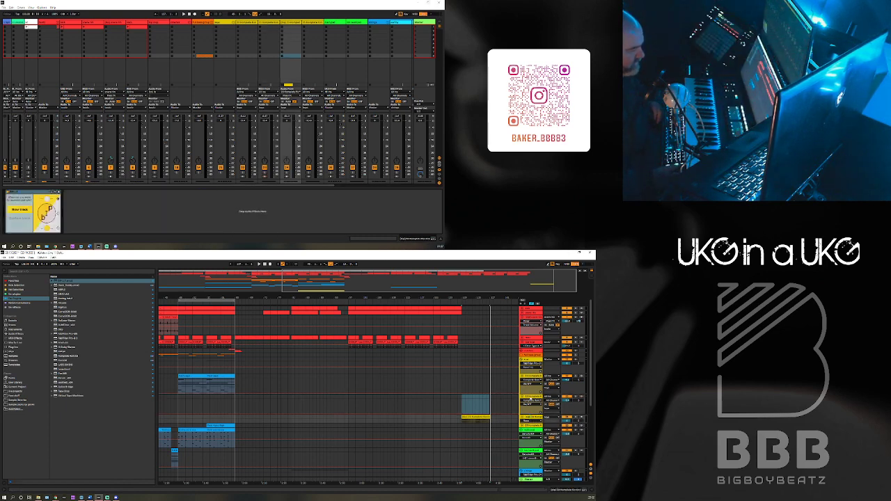
left_click(530, 399)
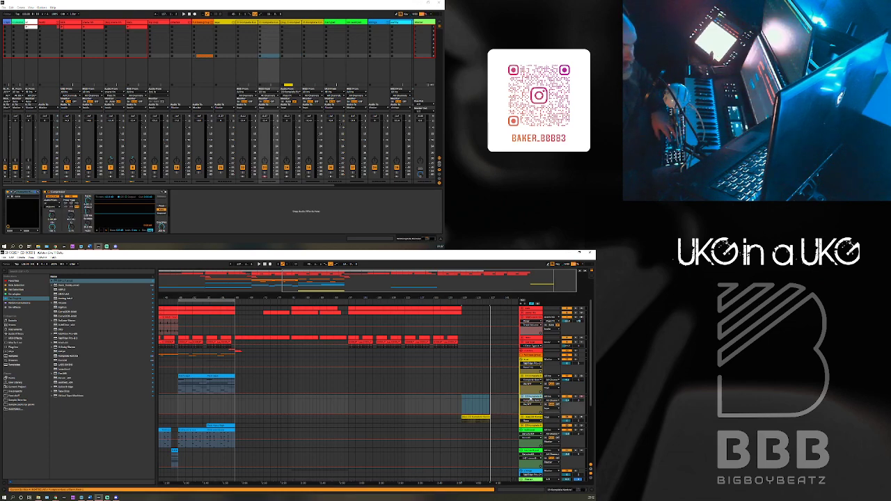
left_click(531, 401)
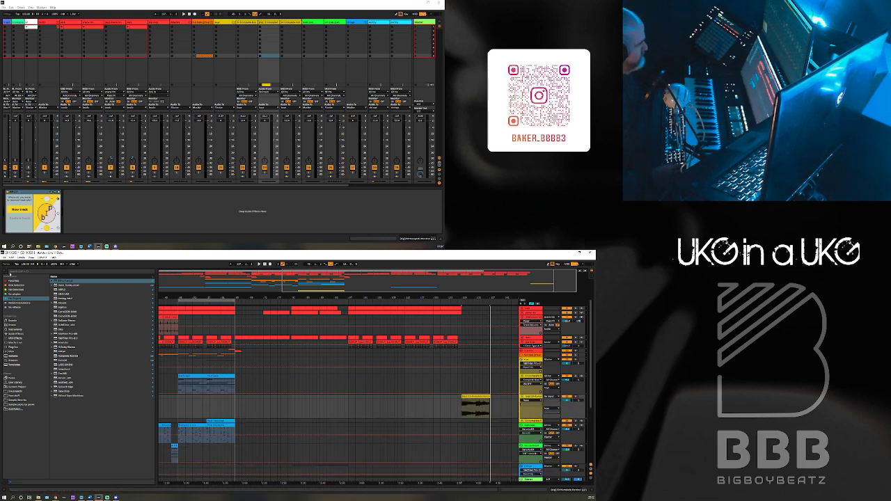
Narrow the browser and play the recorded audio clip past the arrangement's end.
left_click_drag(156, 383, 117, 383)
left_click(439, 396)
key("space")
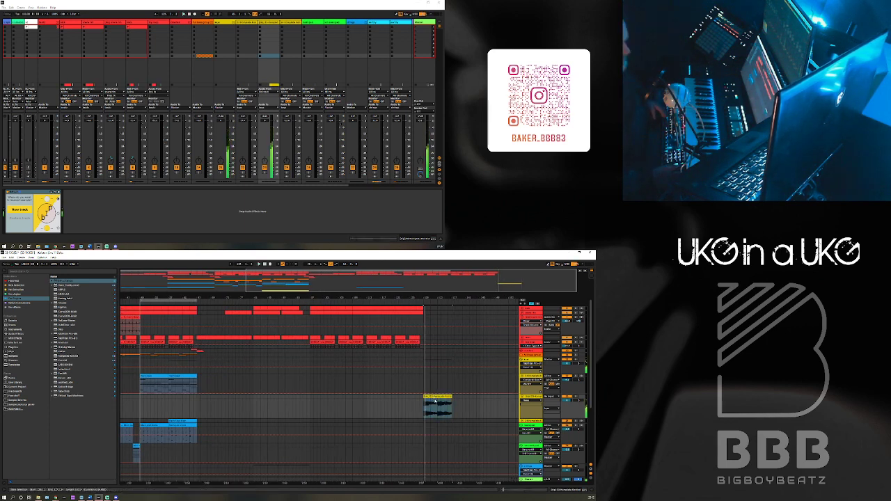
right_click(434, 396)
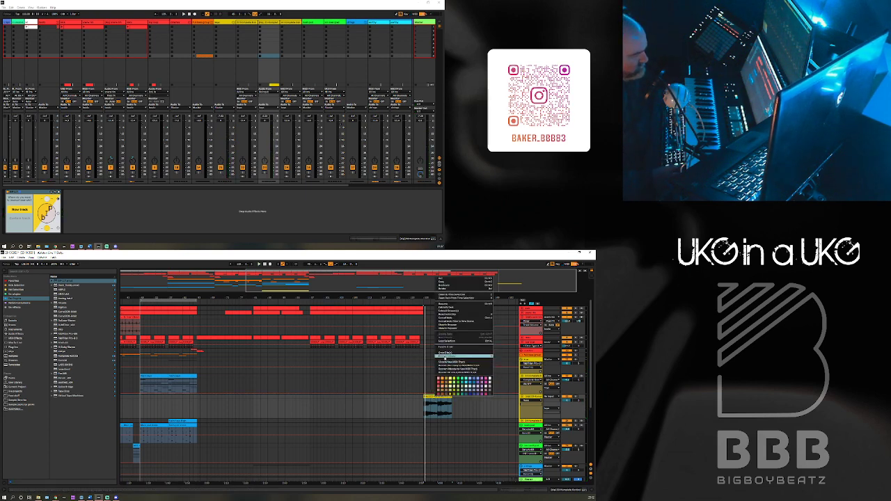
left_click(444, 361)
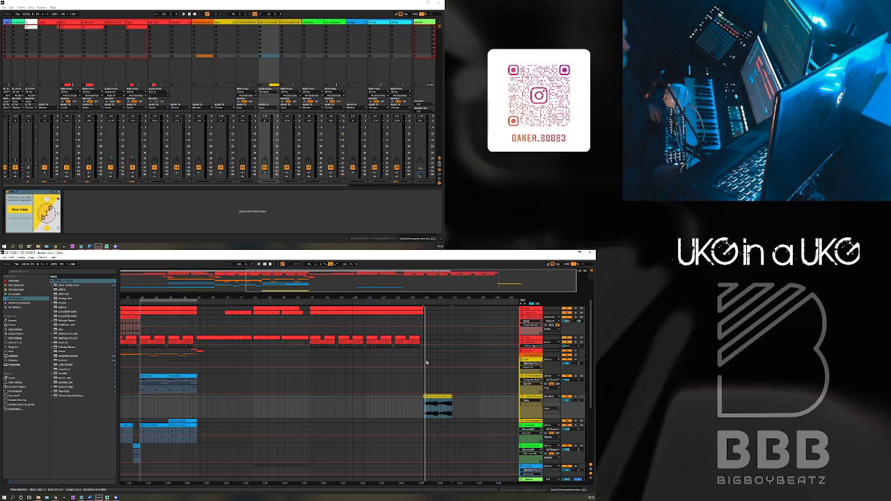
Find EQ Eight in the effects collection and add it after the plug-in on the recorded audio track.
left_click(19, 295)
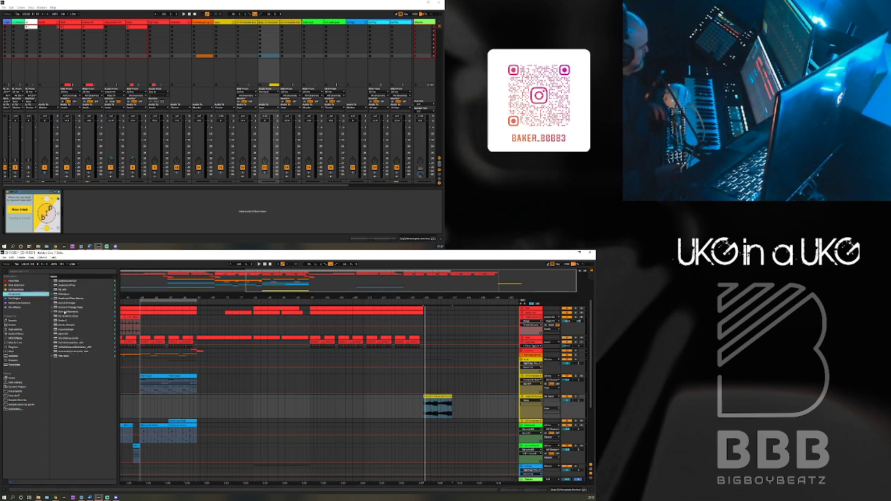
left_click(11, 299)
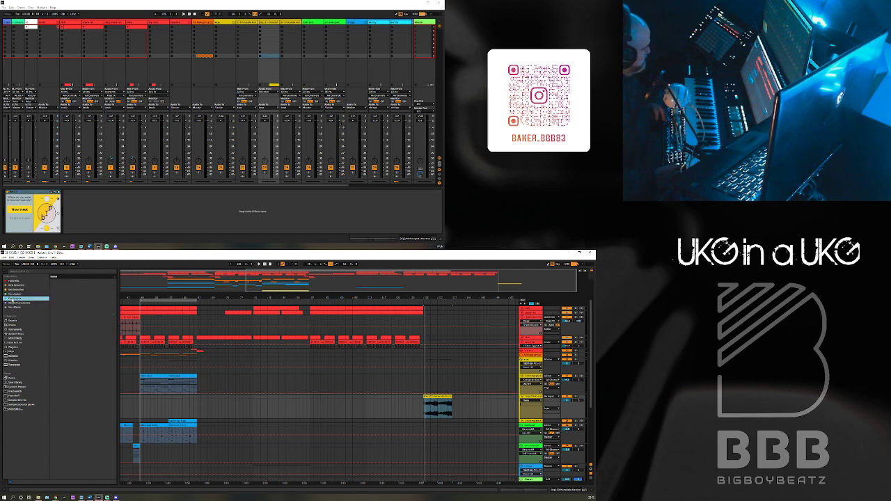
left_click(21, 307)
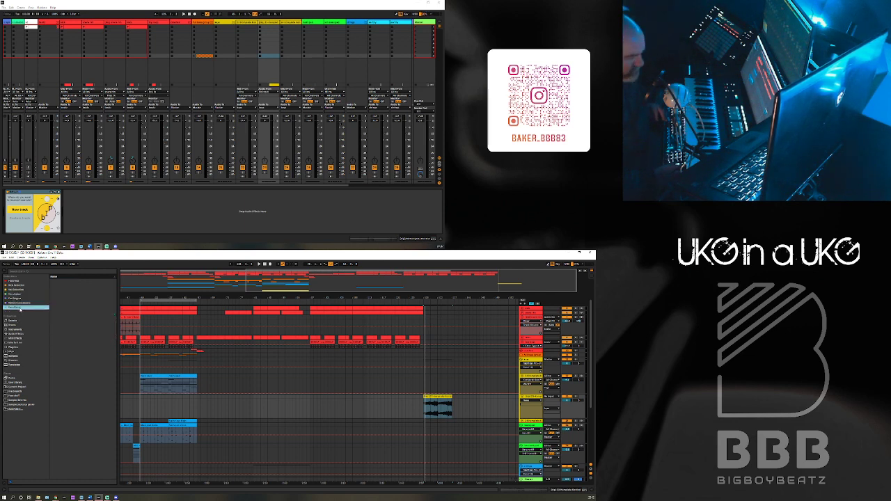
left_click(63, 305)
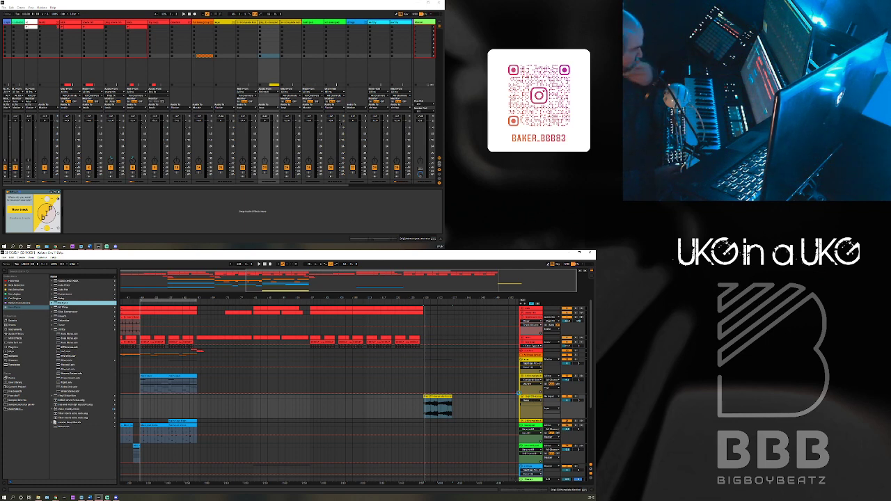
left_click_drag(63, 304, 91, 212)
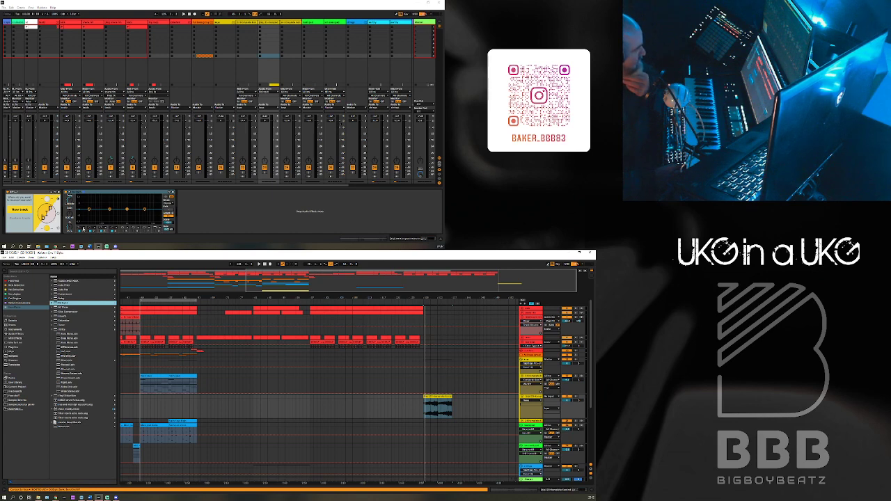
Cut the low end of the recorded audio track with EQ Eight, add Reverb after it and play the clip.
mouse_move(80, 208)
left_mouse_down()
mouse_move(87, 216)
mouse_move(117, 212)
left_mouse_up()
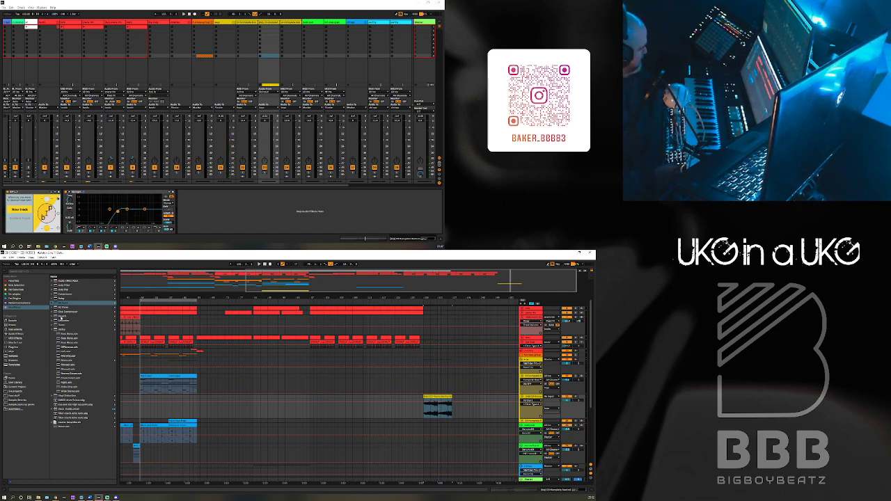
left_click(62, 318)
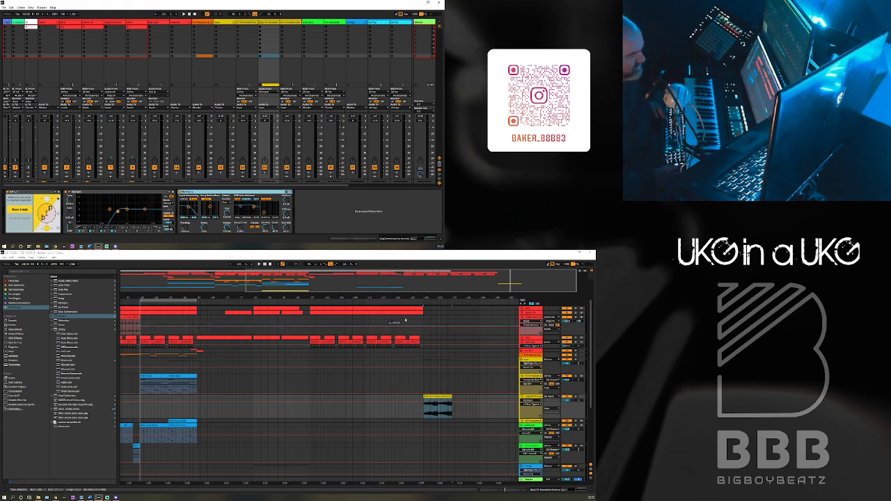
left_click(423, 385)
key("space")
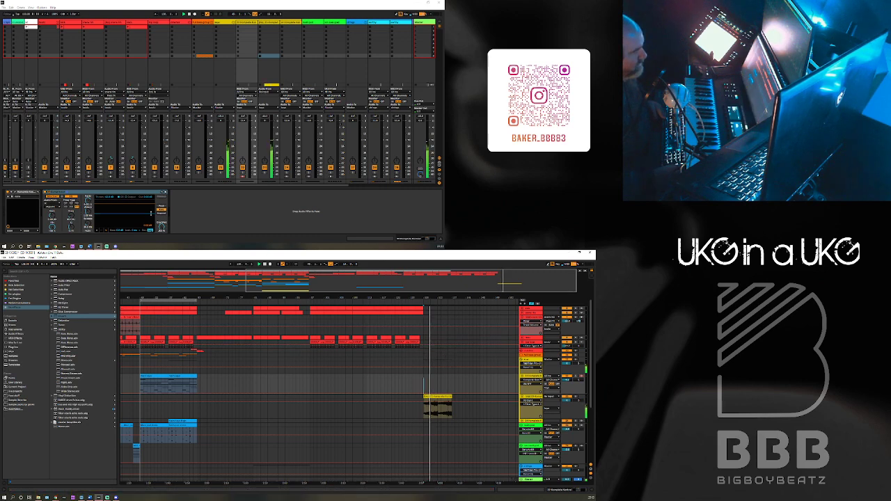
key("space")
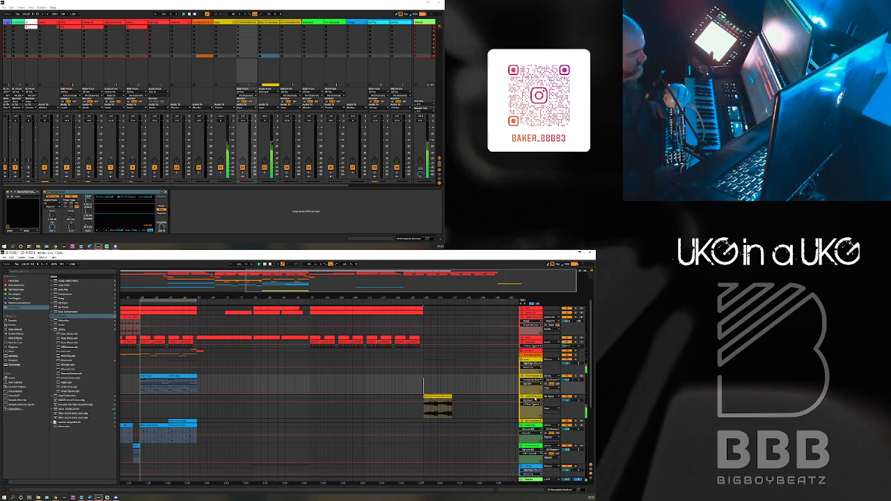
Move the plug-in behind the Reverb and resample the processed clip, including its tail, onto a new, taller audio track.
double_click(534, 398)
left_click(286, 480)
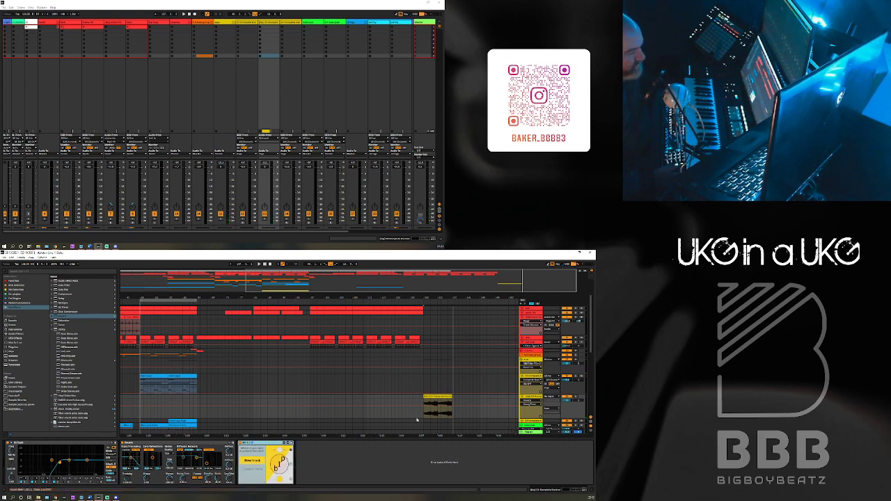
scroll(432, 411, "down", 3)
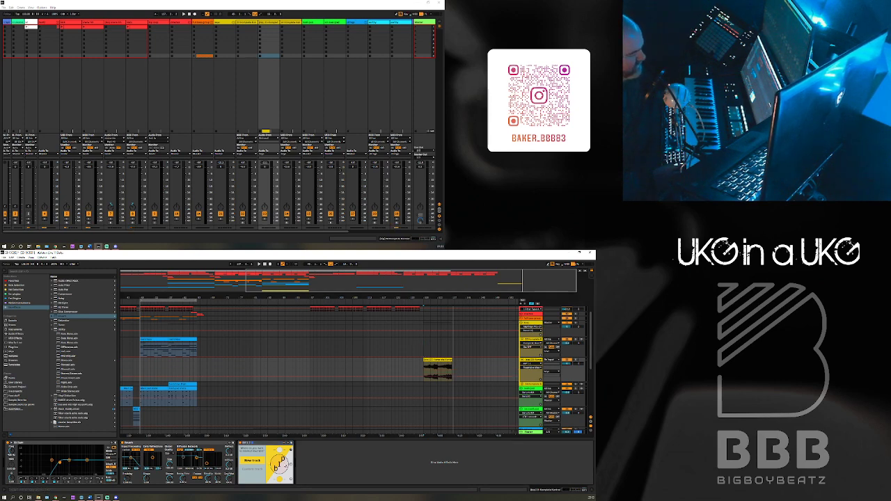
key("Down")
key("space")
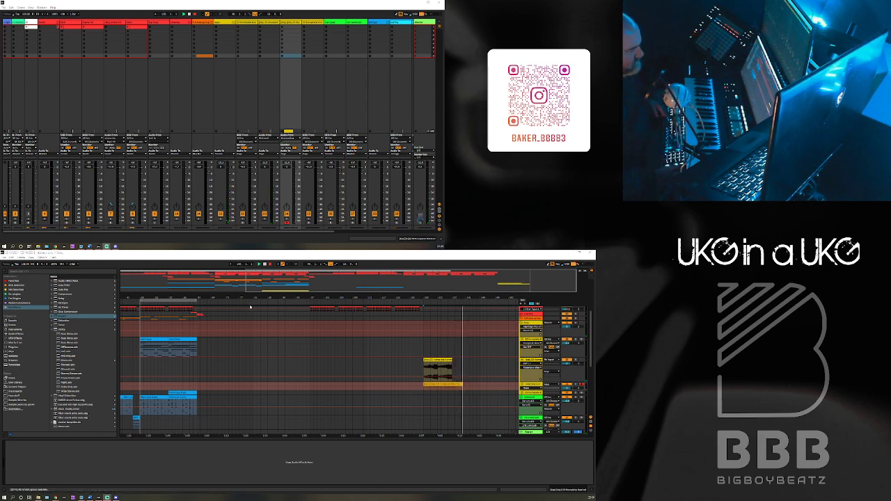
left_click(264, 264)
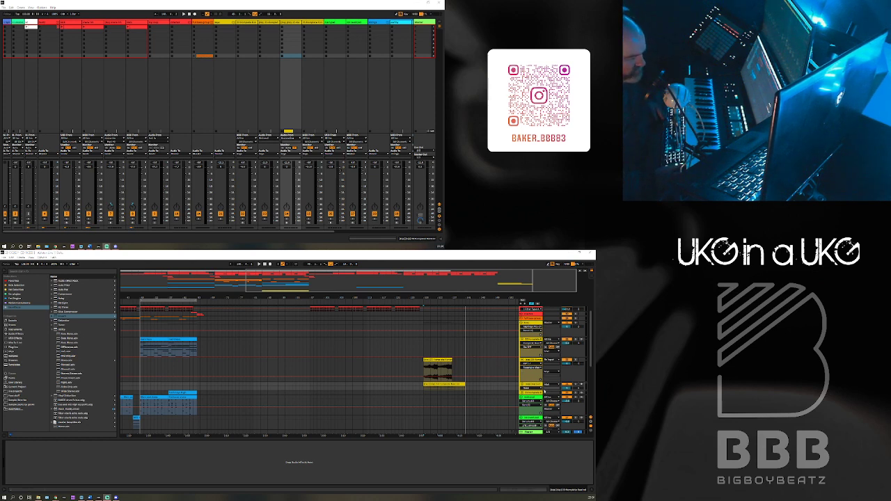
left_click_drag(532, 387, 532, 402)
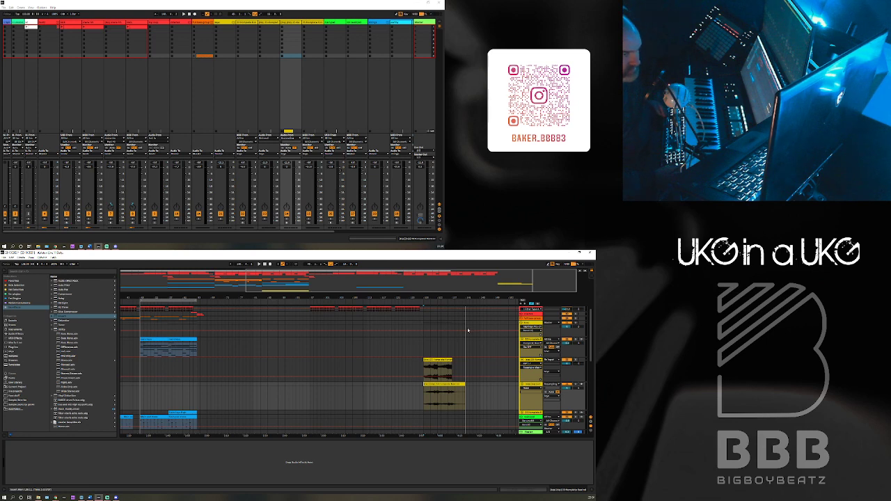
left_click(449, 377)
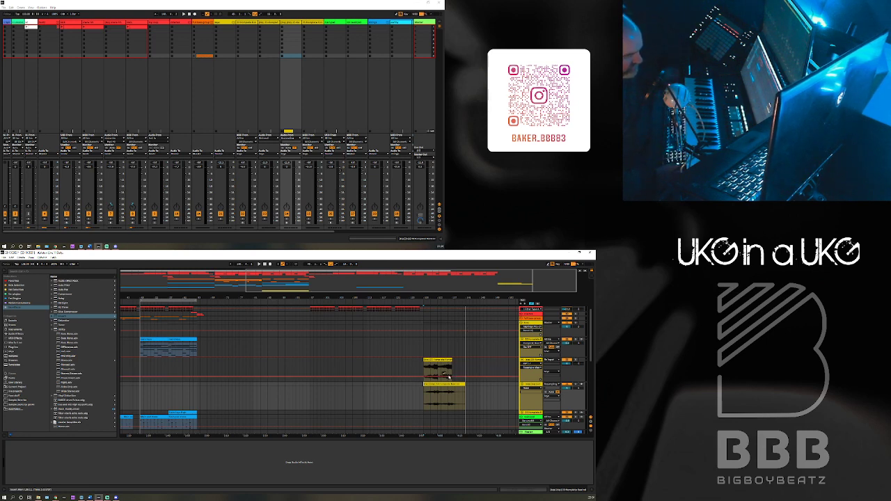
left_click(453, 397)
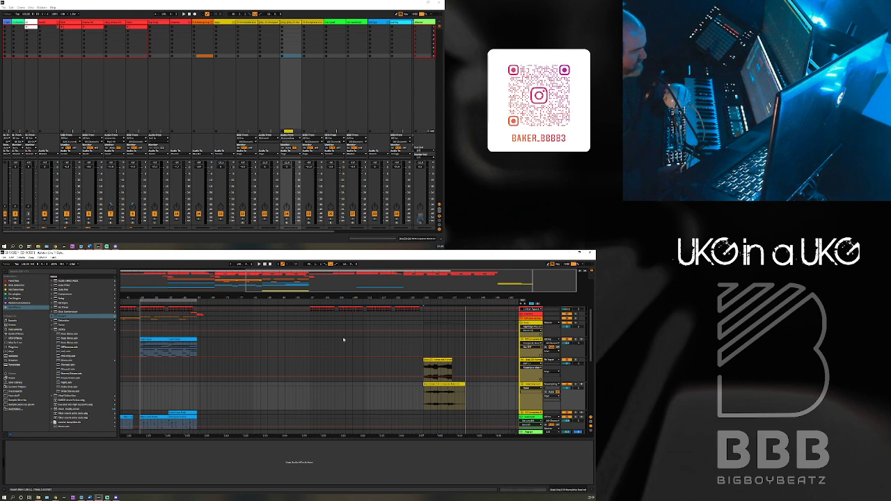
Copy the earlier blue MIDI clip on the upper yellow track to directly above the recorded audio and play them together for comparison.
left_click_drag(301, 283, 278, 256)
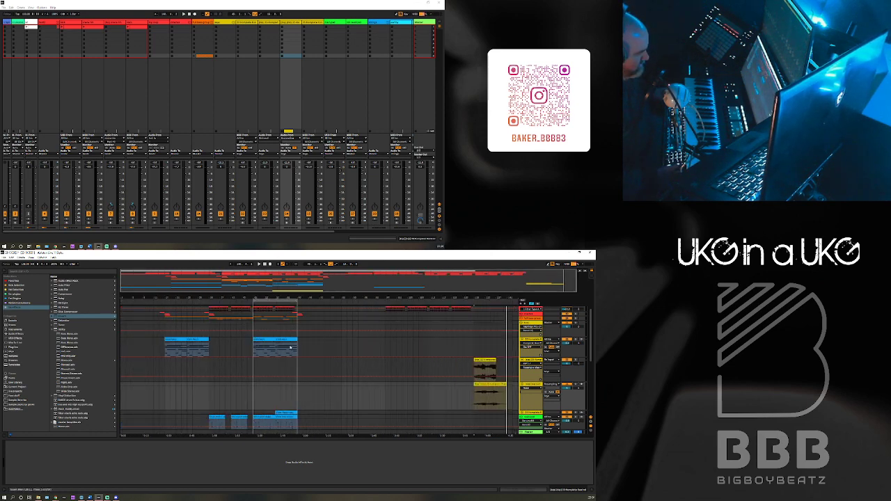
left_click_drag(286, 340, 486, 341)
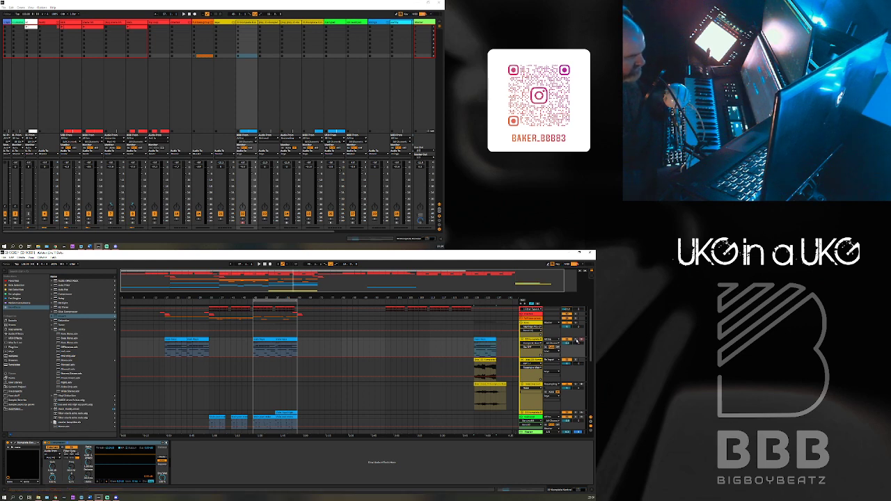
key("space")
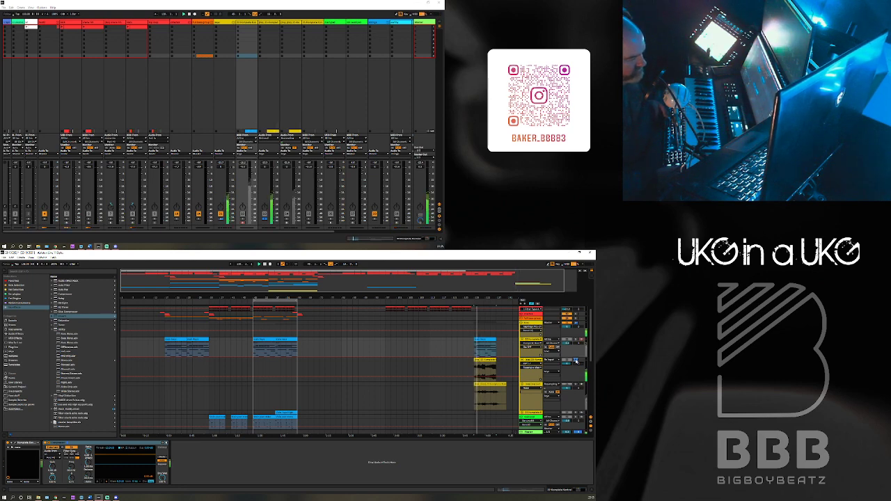
Delete the plug-in and the Reverb from the first recorded audio track and play its clip with only EQ Eight.
left_click(450, 385)
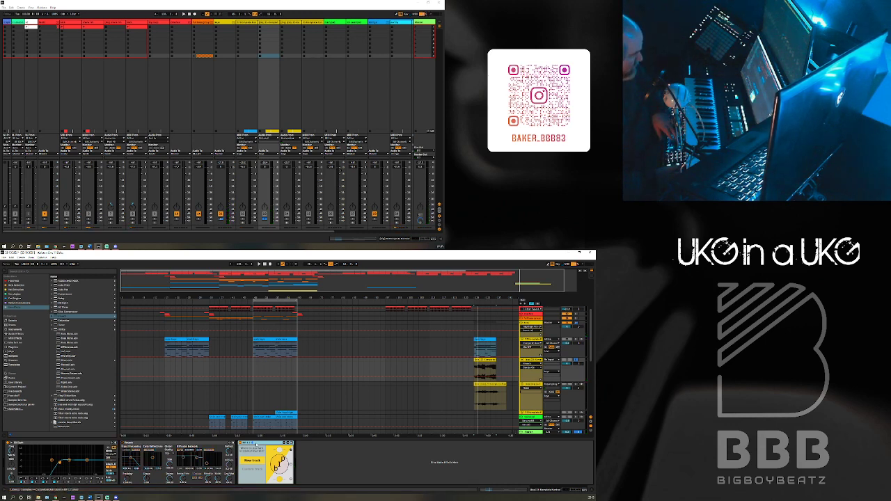
key("Delete")
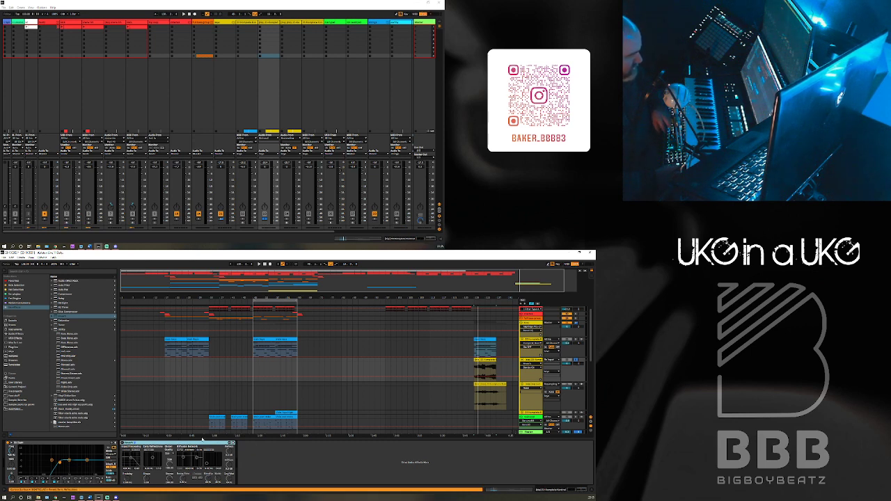
key("Delete")
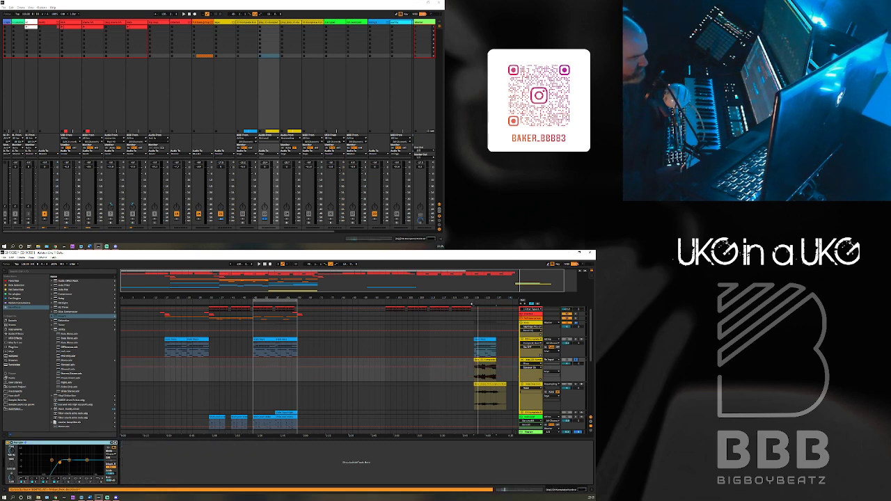
left_click(473, 305)
key("space")
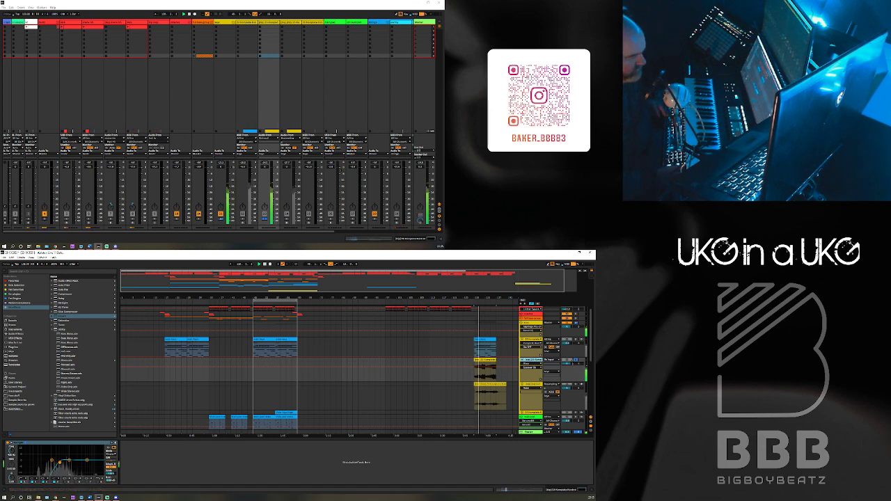
key("space")
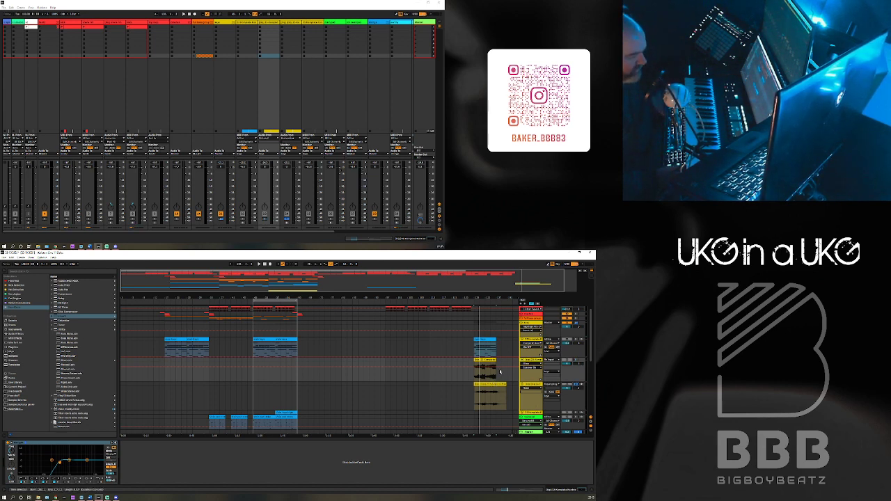
Play the tail of the resampled clip, compare its waveform with the first recording, and delete the resampled track.
left_click(495, 302)
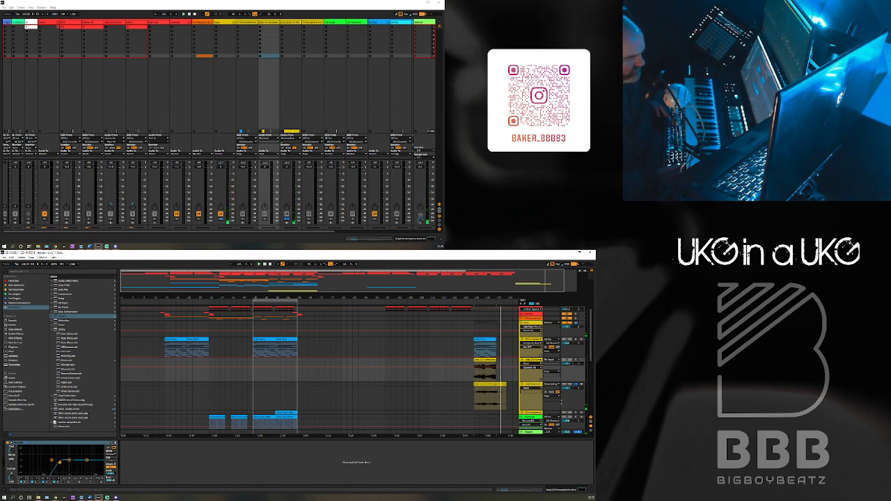
left_click_drag(515, 282, 521, 291)
left_click(532, 403)
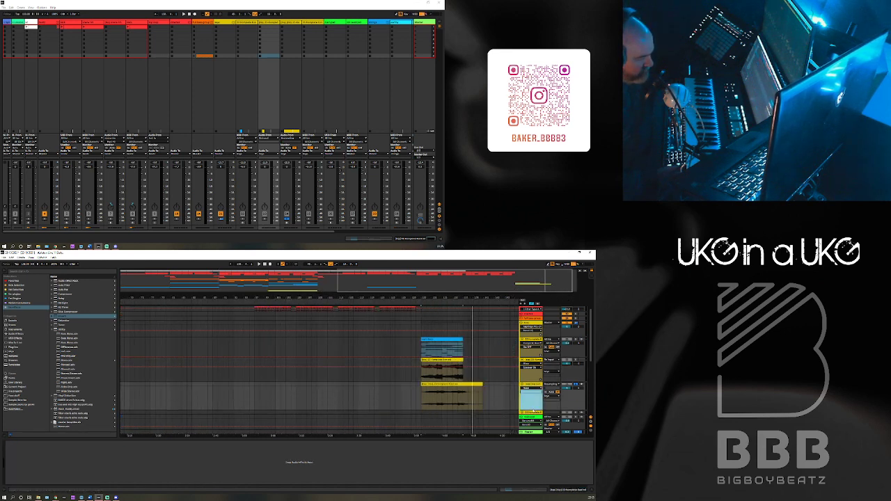
left_click_drag(532, 414, 532, 424)
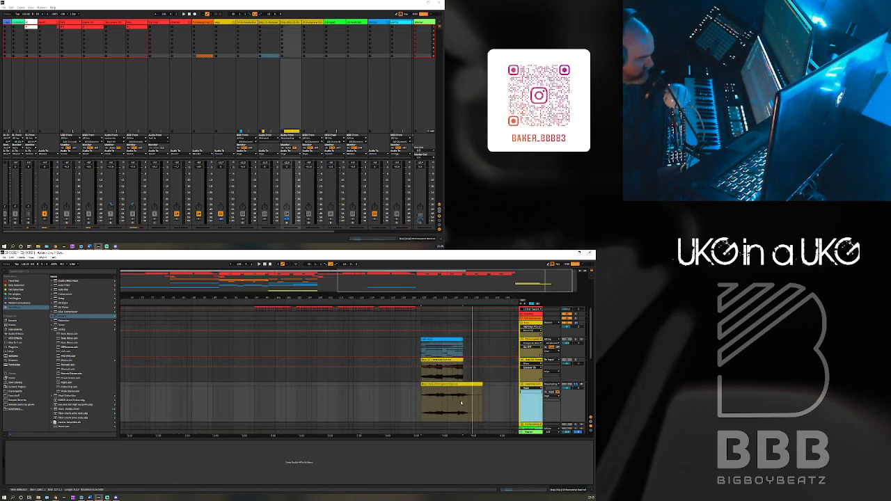
left_click(463, 405)
left_click_drag(490, 272, 480, 414)
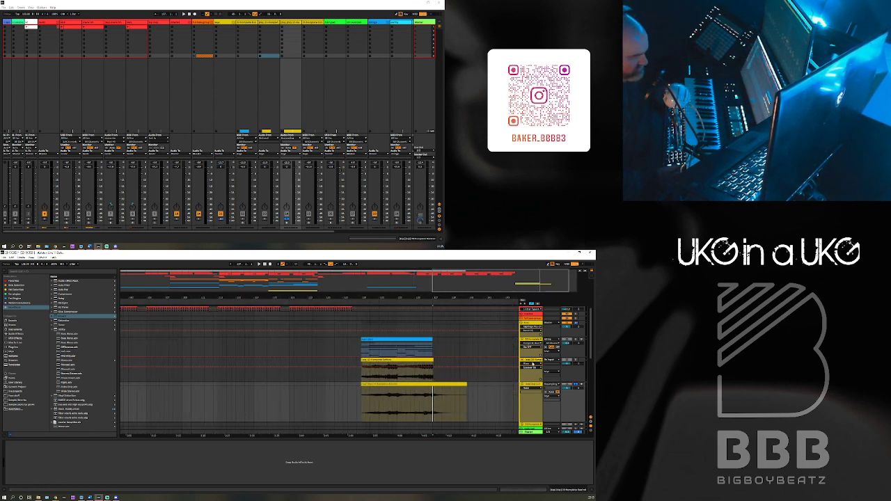
left_click(450, 391)
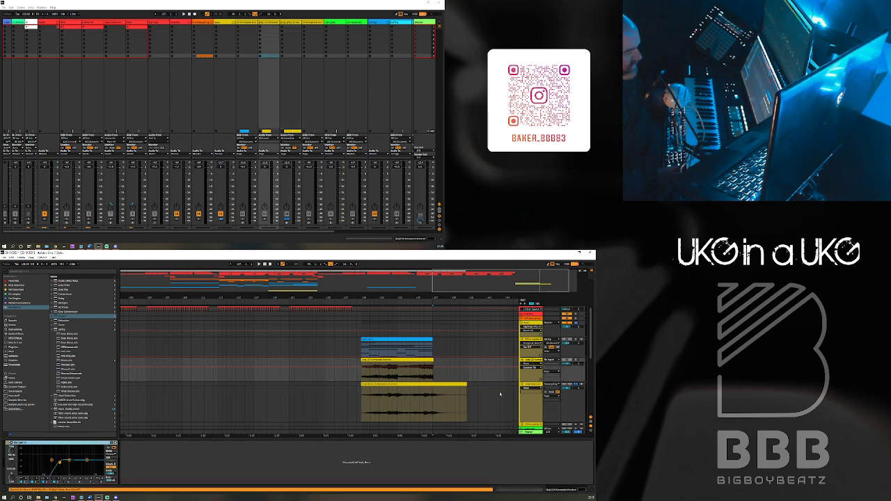
left_click(432, 403)
Add Reverb after EQ Eight on the remaining audio track, adjust its decay time and play the clip's tail in solo.
double_click(68, 315)
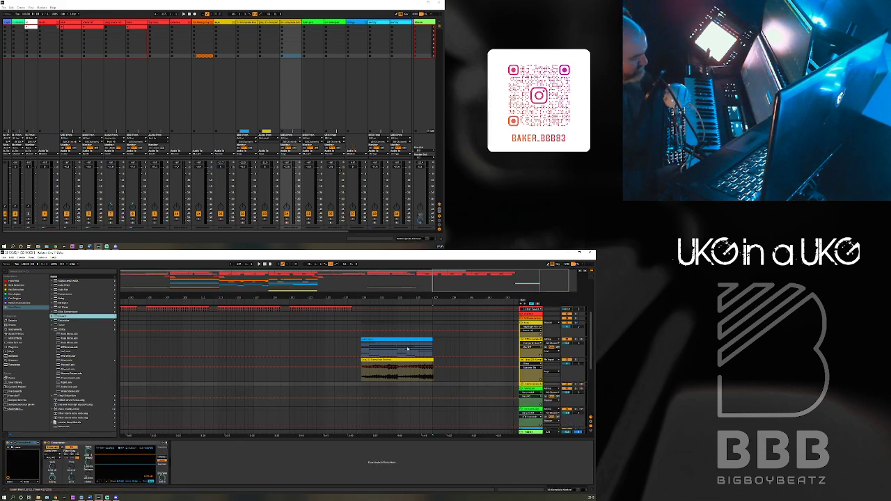
left_click(529, 362)
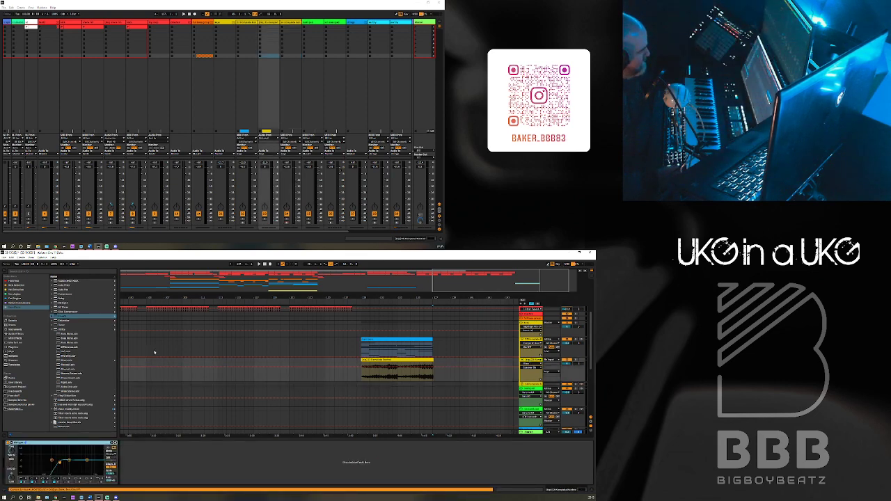
left_click(62, 317)
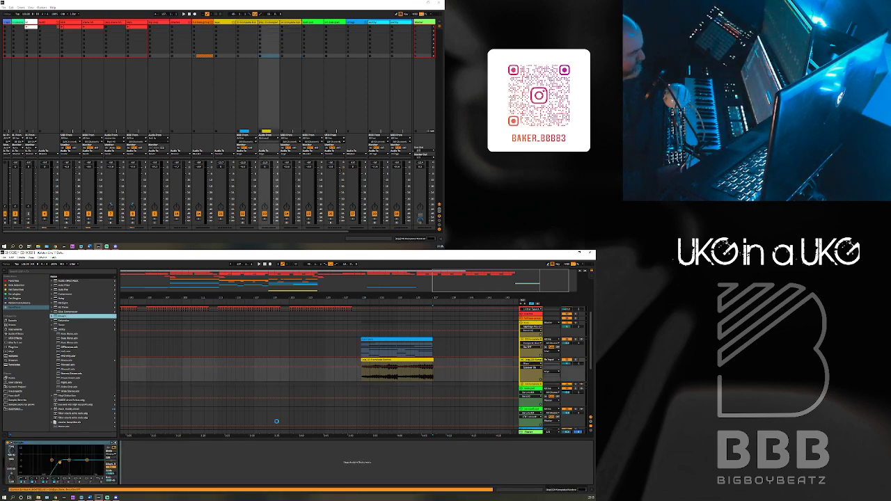
left_click(576, 361)
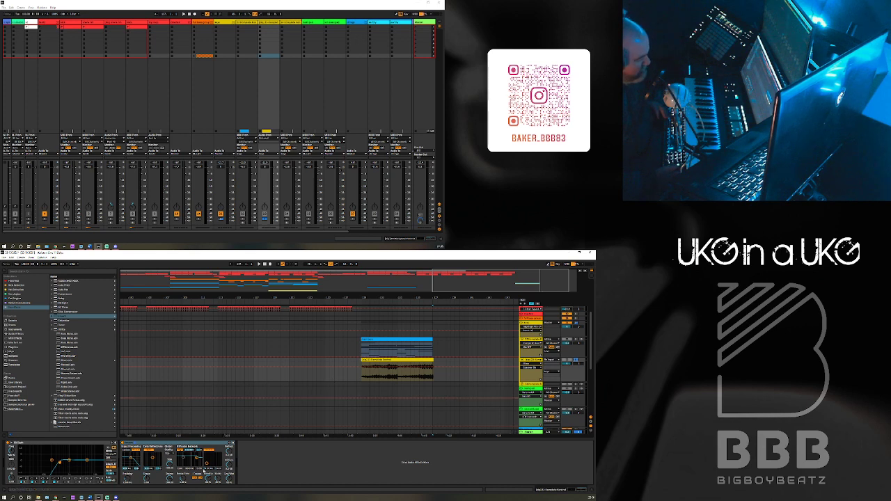
left_click(182, 471)
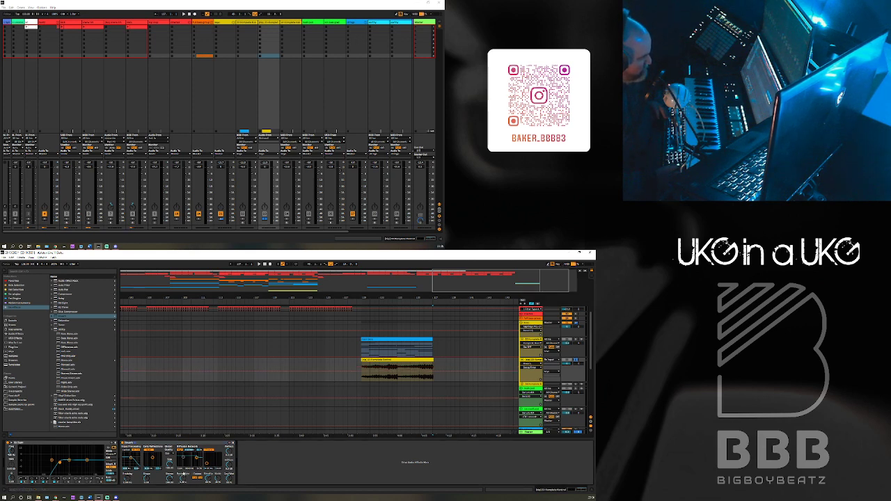
key("space")
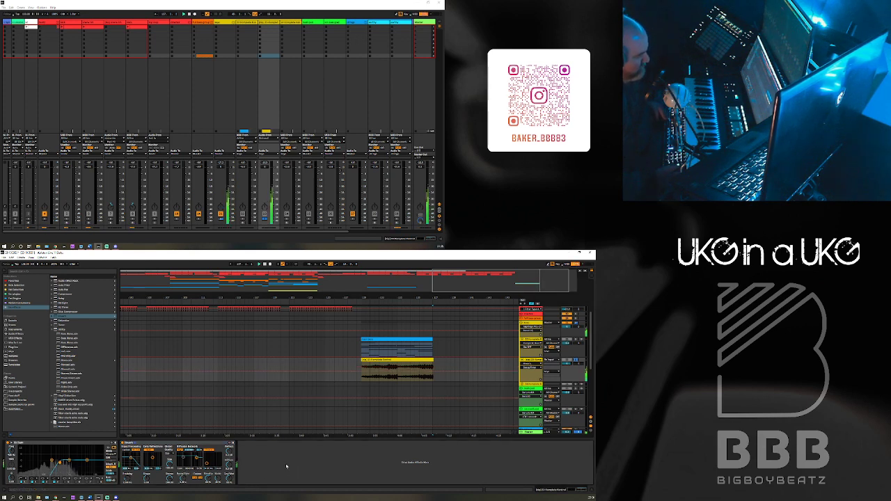
key("space")
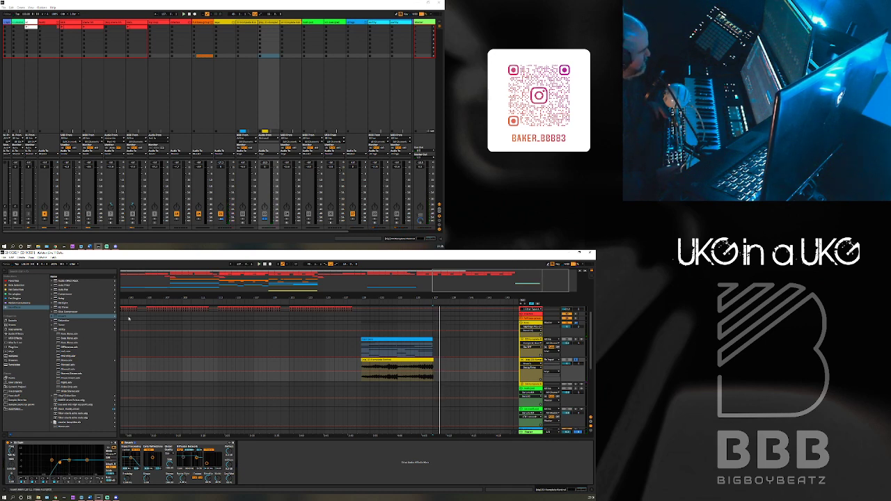
Add the yellow plug-in after the Reverb on the audio track and set the playback position to the clip's start.
left_click(28, 298)
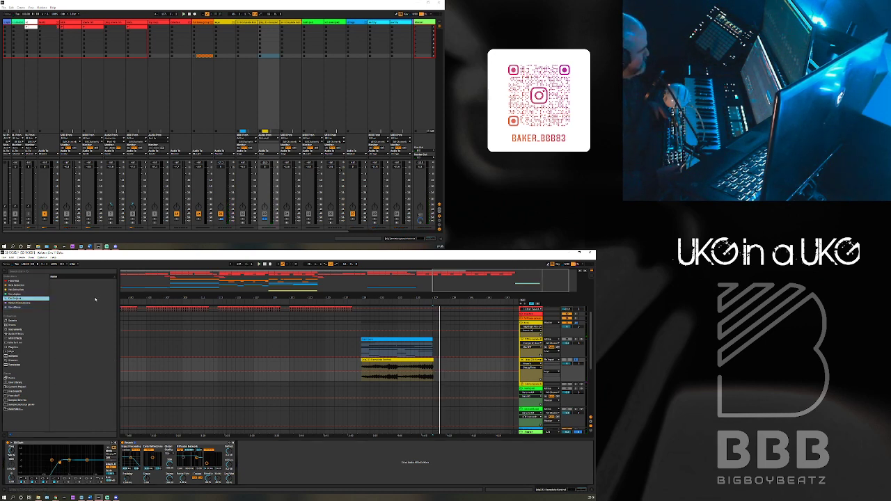
left_click(69, 281)
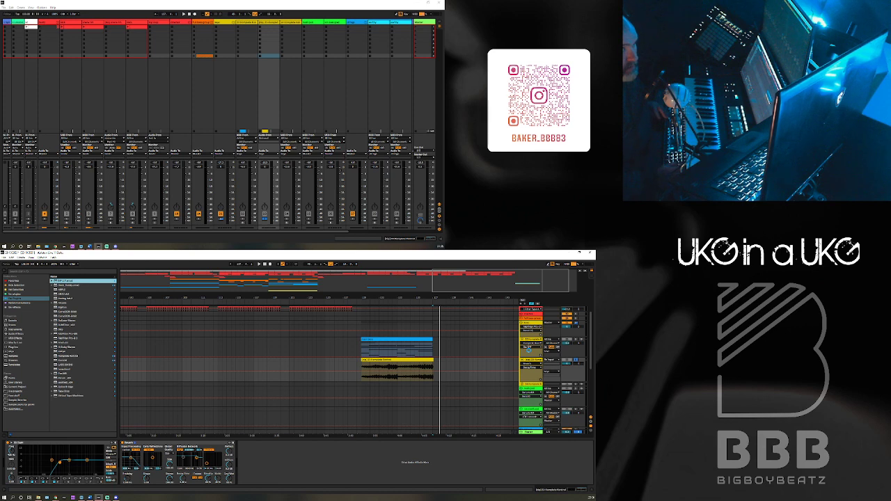
key("Return")
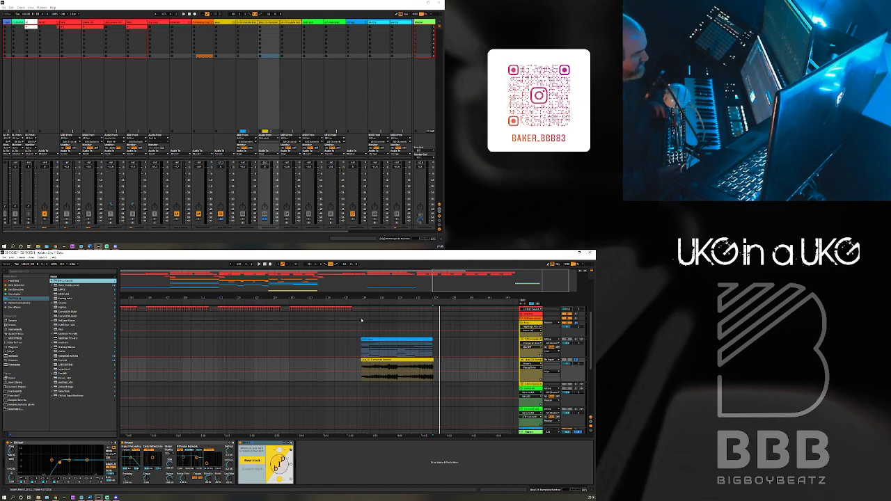
left_click(362, 339)
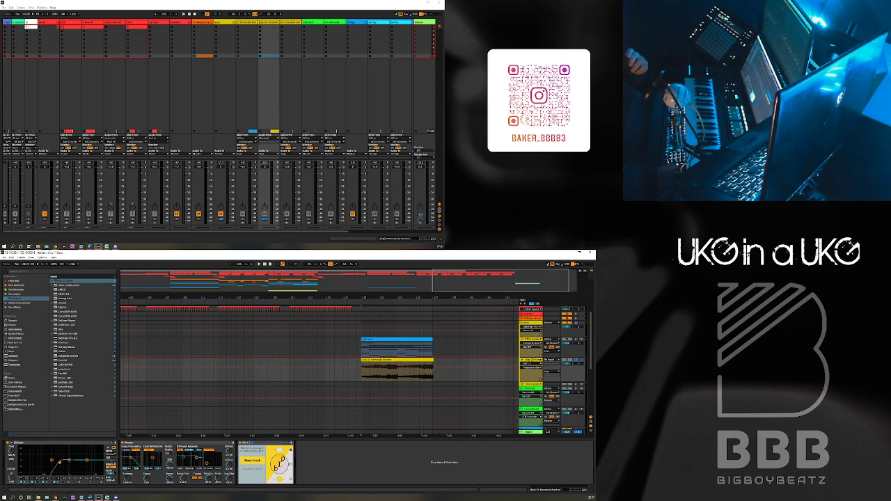
Try to resample the EQ and Reverb track to a new audio track, enlarge the recording's lane and stop after the reverb tail.
key("Down")
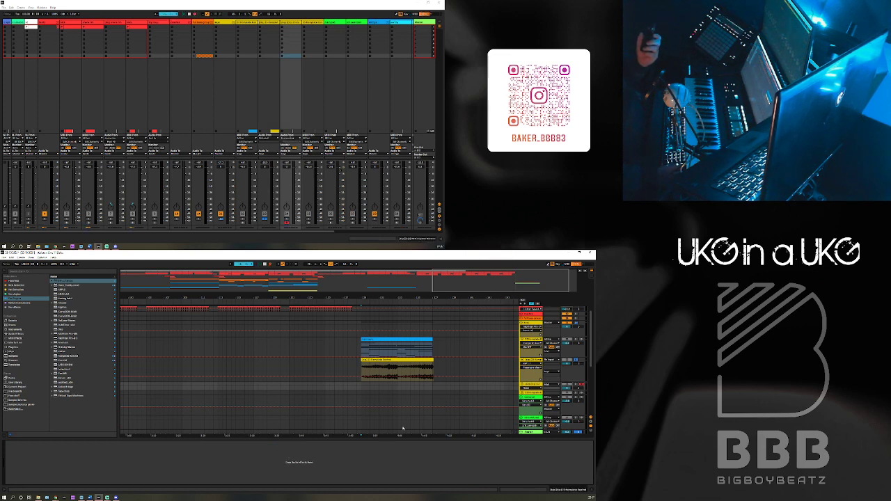
key("space")
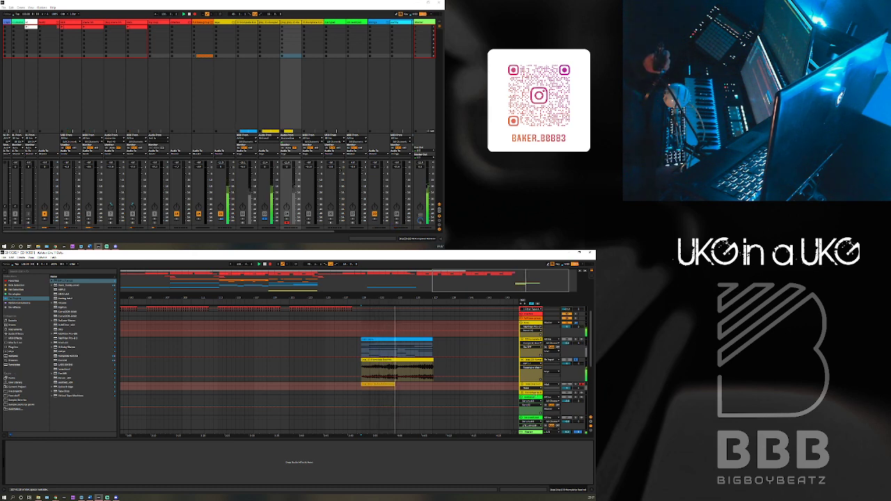
left_click(531, 392)
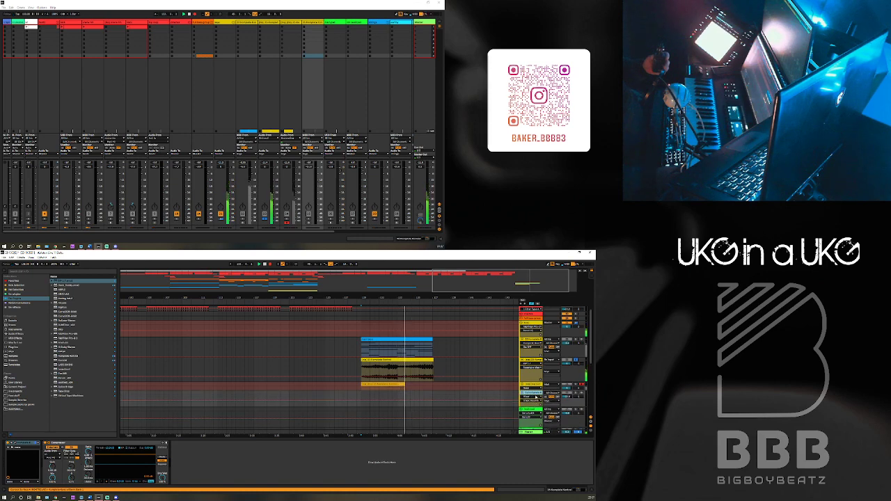
left_click(531, 396)
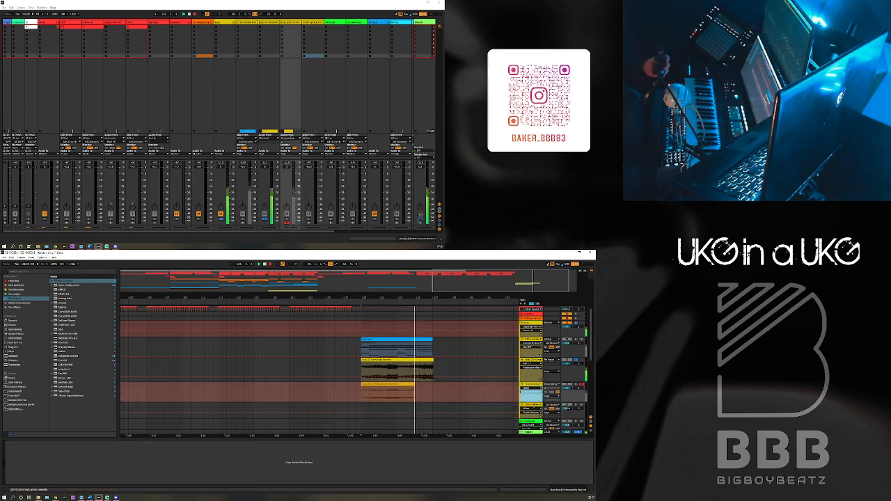
left_click_drag(527, 402, 527, 409)
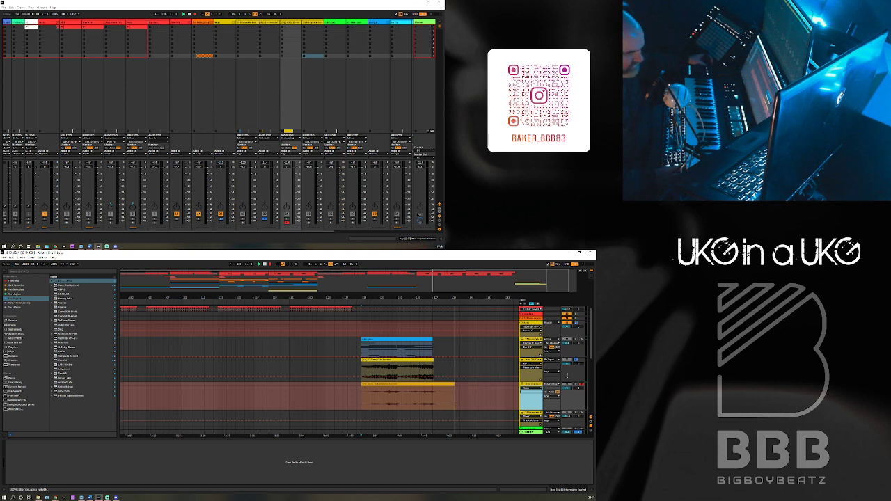
left_click(577, 360)
key("space")
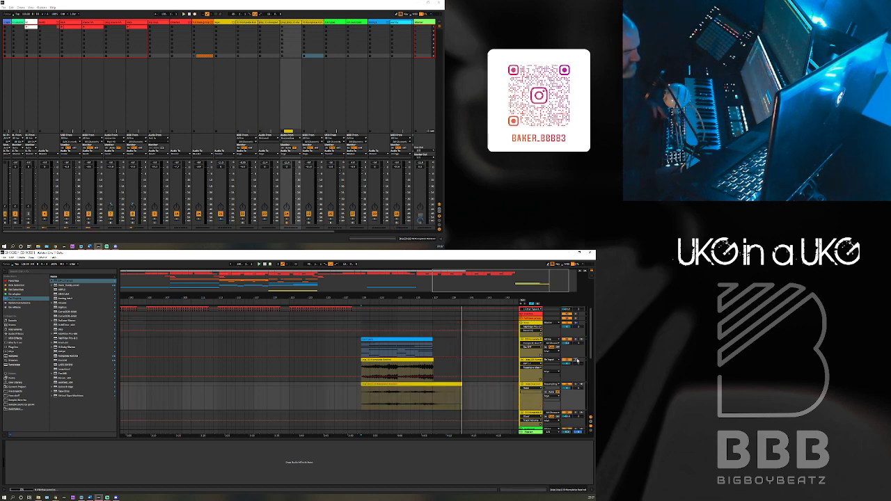
Delete the newly resampled track below the EQ and Reverb track.
left_click(517, 385)
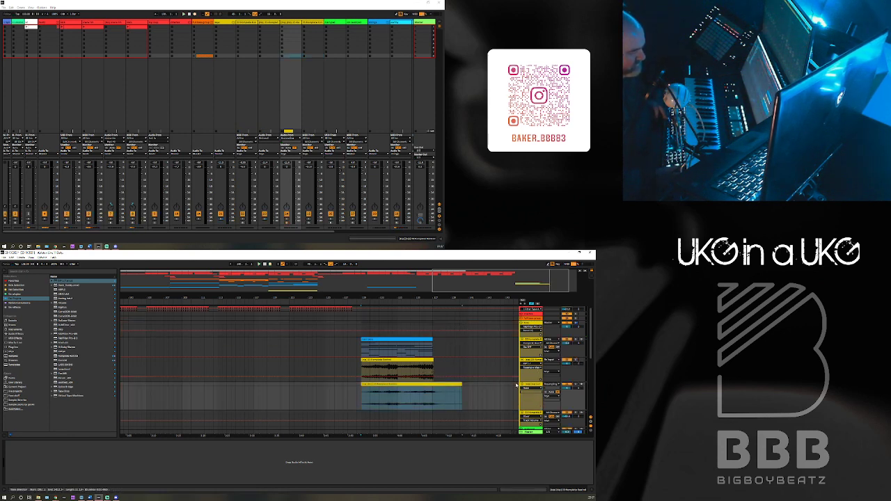
left_click(531, 387)
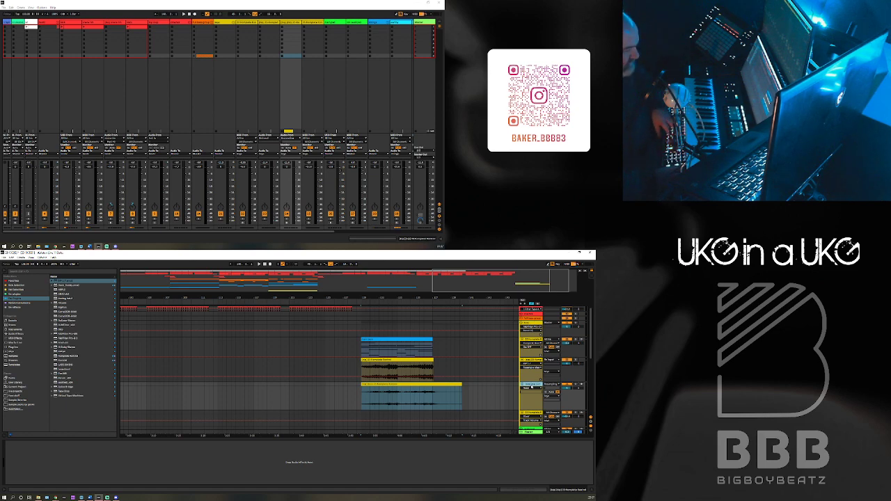
key("Delete")
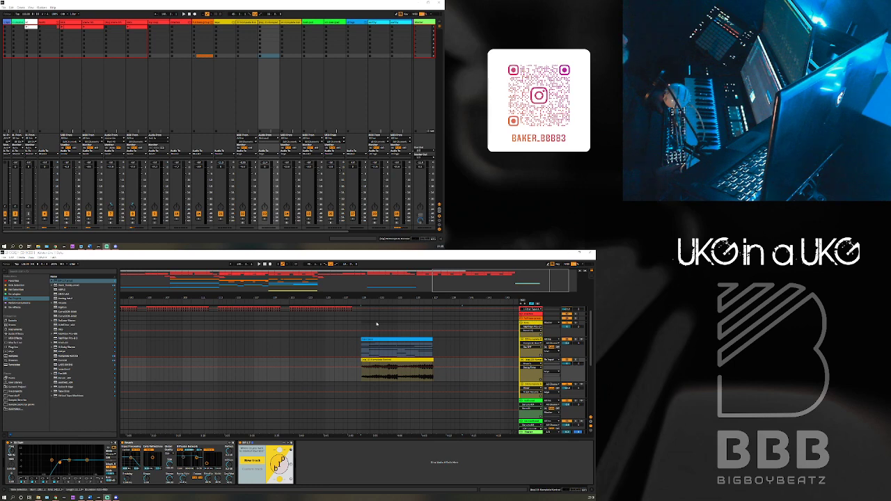
Try bouncing the [bip] 23-Komplete Kontrol track to a new track with BIP, starting at bar 129.
key("Tab")
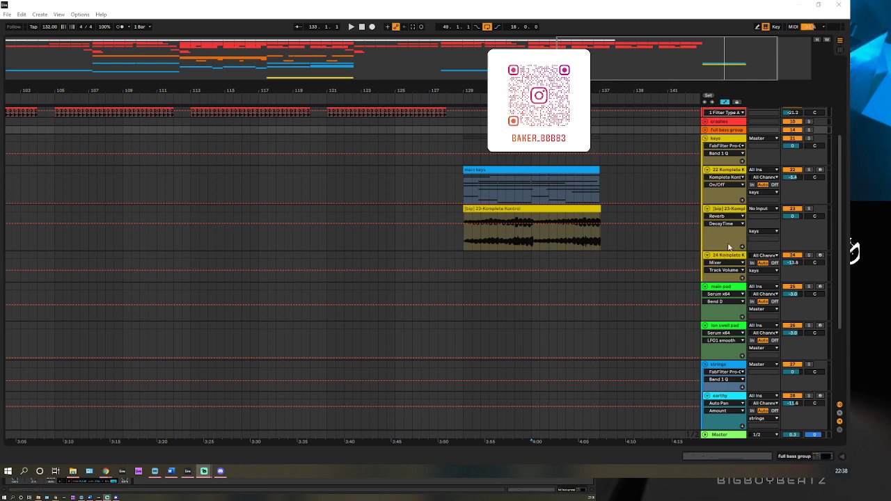
double_click(729, 215)
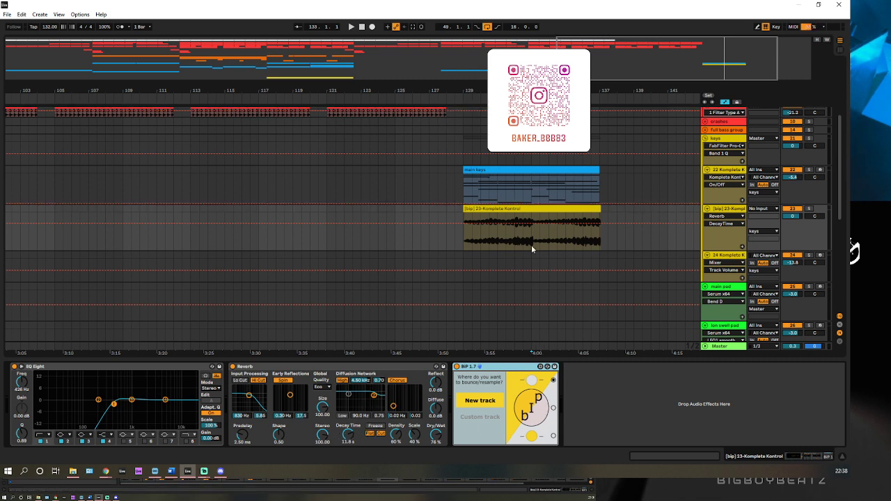
left_click(464, 161)
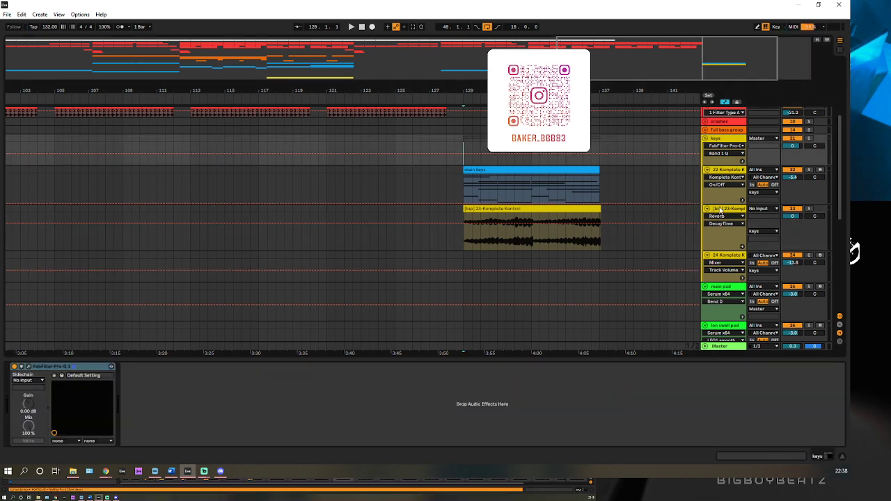
left_click(720, 209)
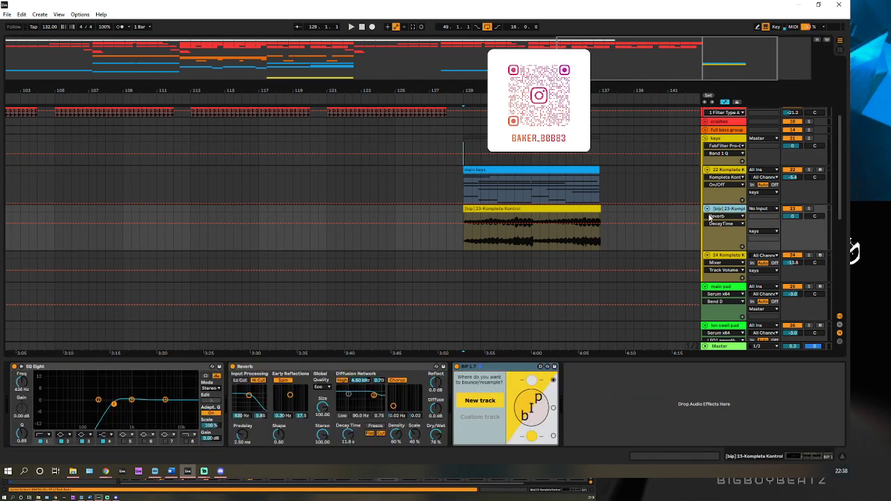
left_click(532, 408)
key("F9")
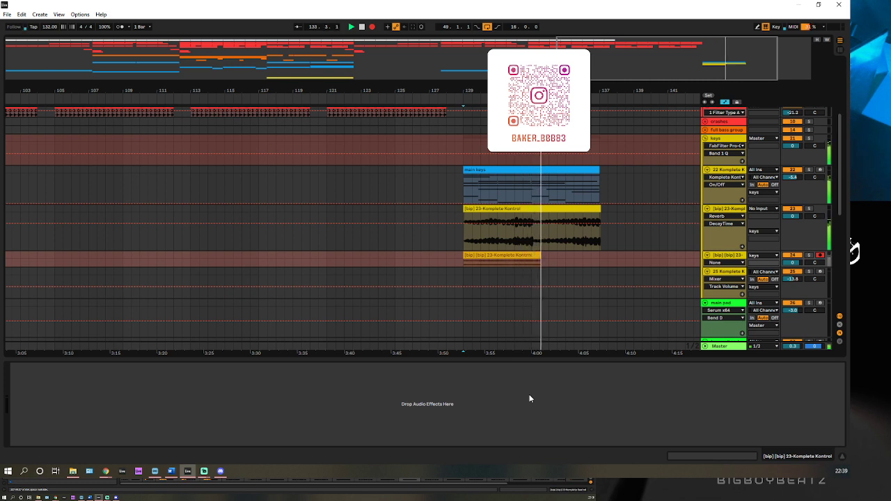
Solo the source track for its tail, delete the new bounce track, stop playback and remove the stray clip on 24-Komplete Kontrol.
left_click(808, 208)
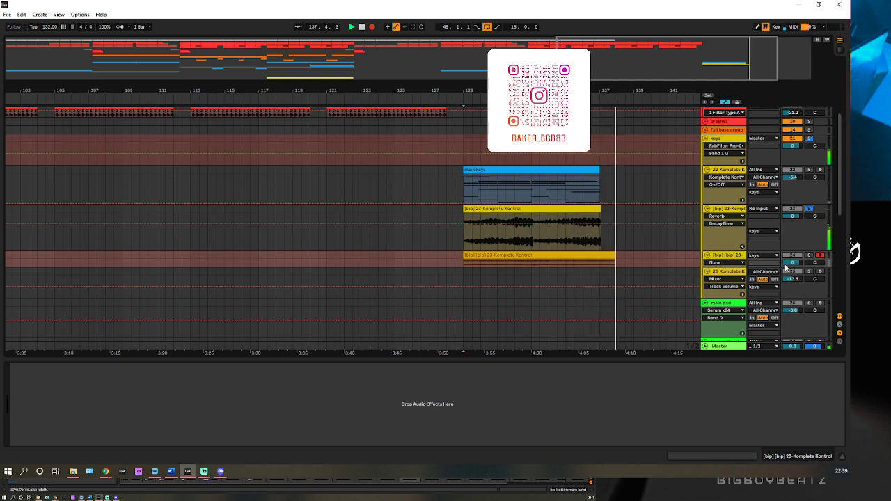
left_click(790, 262)
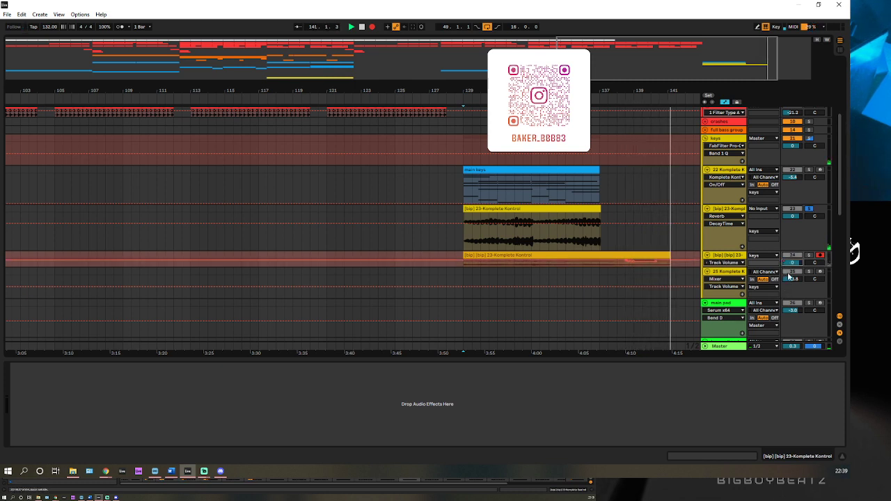
key("Delete")
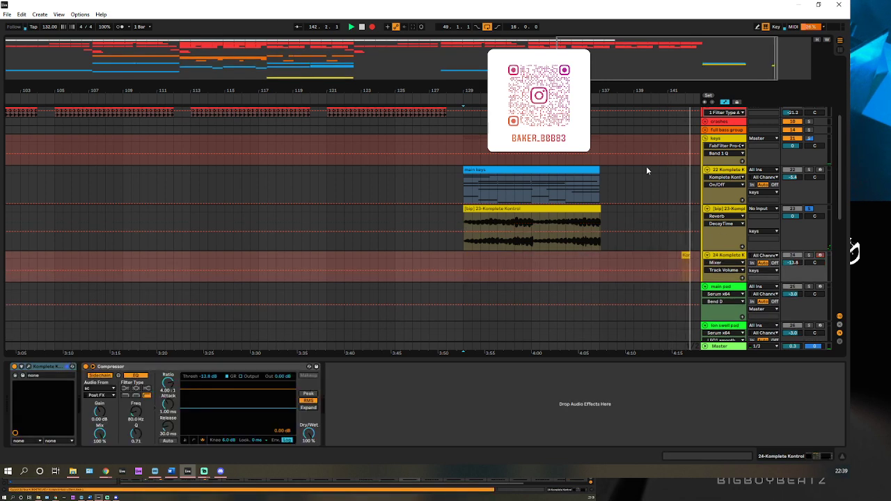
key("space")
left_click(686, 260)
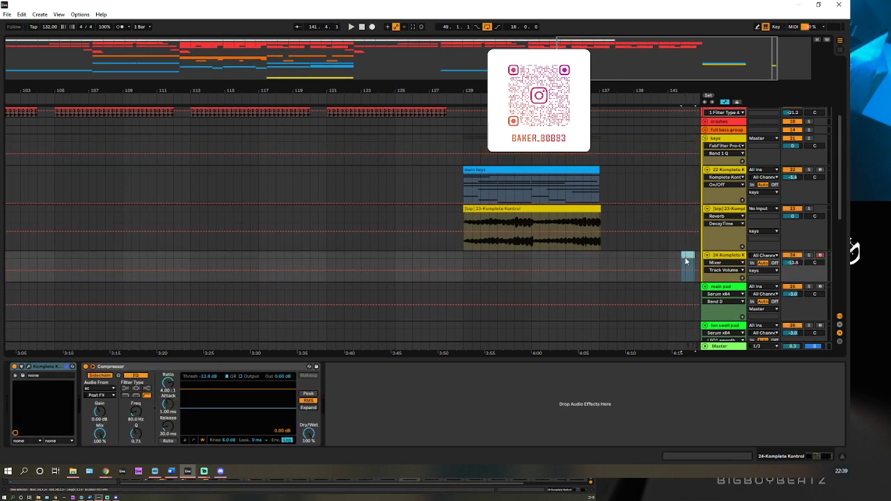
key("Delete")
Return the playback position to bar 129 and try another BIP bounce of the [bip] 23-Komplete Kontrol track to a new track.
left_click(466, 157)
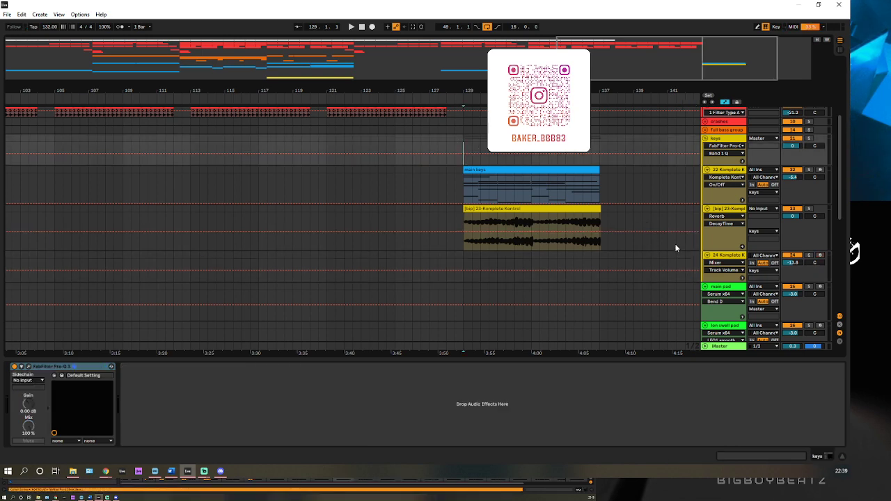
left_click(724, 211)
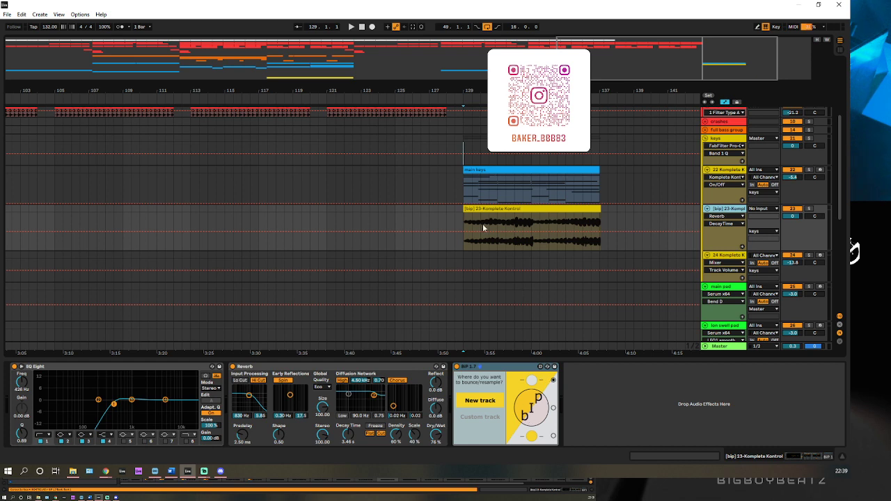
left_click(462, 159)
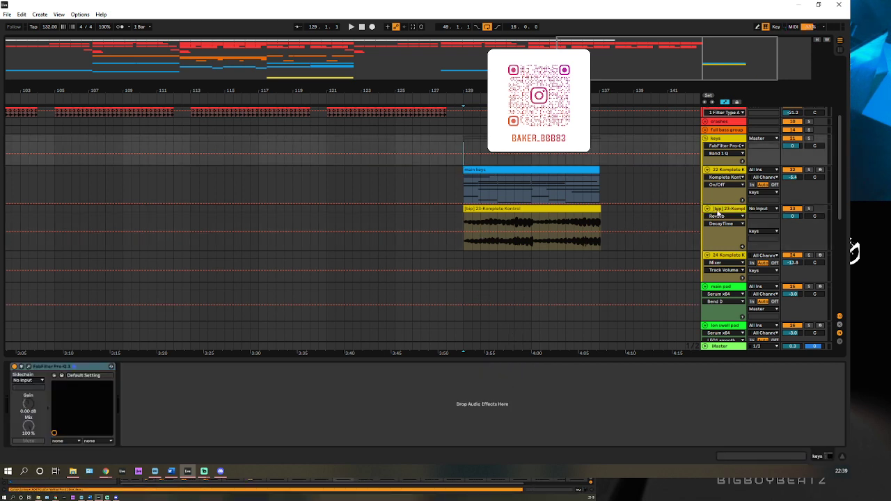
left_click(718, 214)
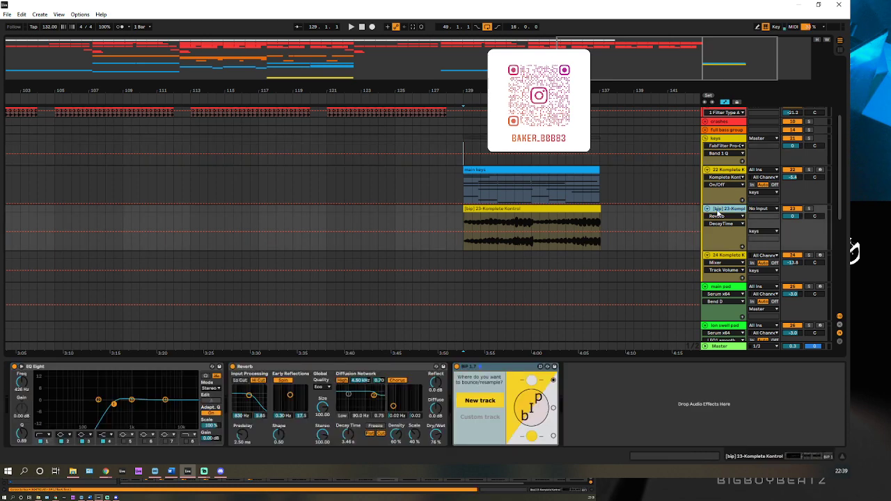
left_click(531, 409)
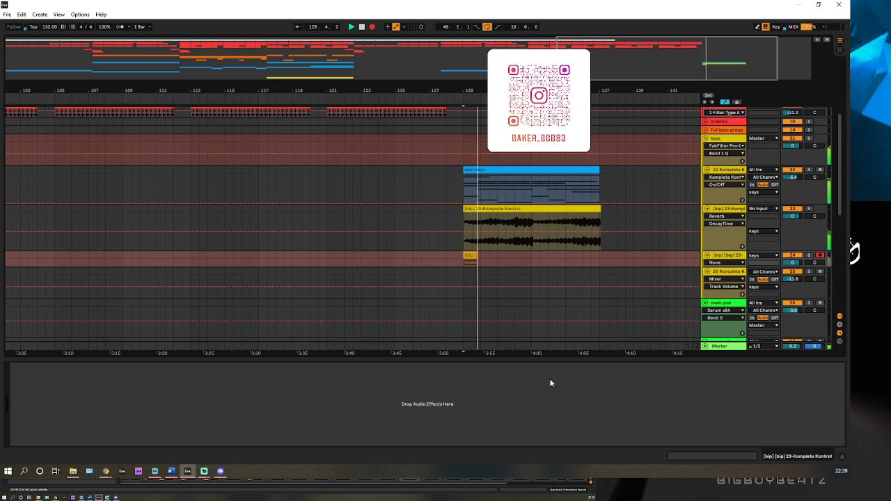
Solo the source track for its reverb tail, enlarge the bounce track's lane to inspect the waveform and stop recording.
left_click(809, 209)
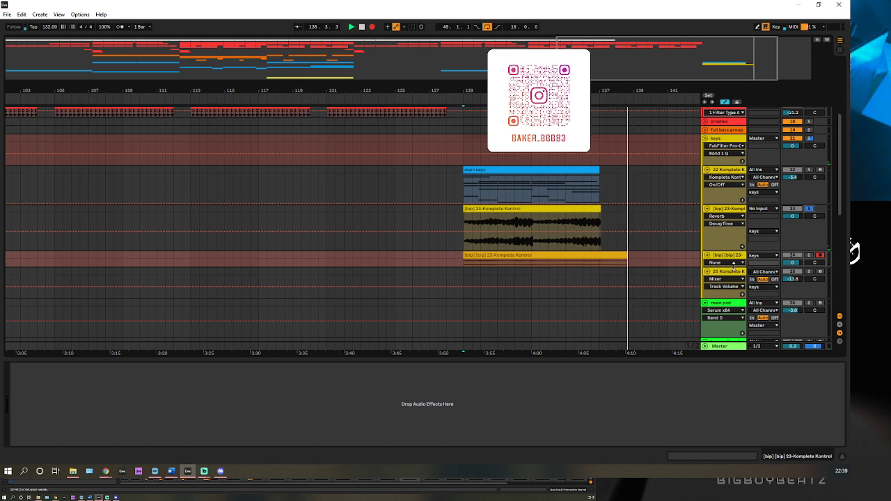
left_click_drag(733, 265, 733, 296)
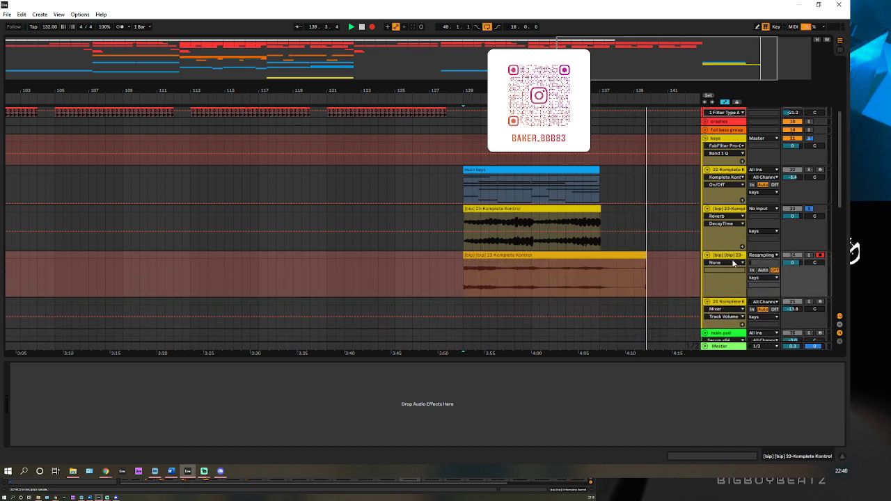
key("space")
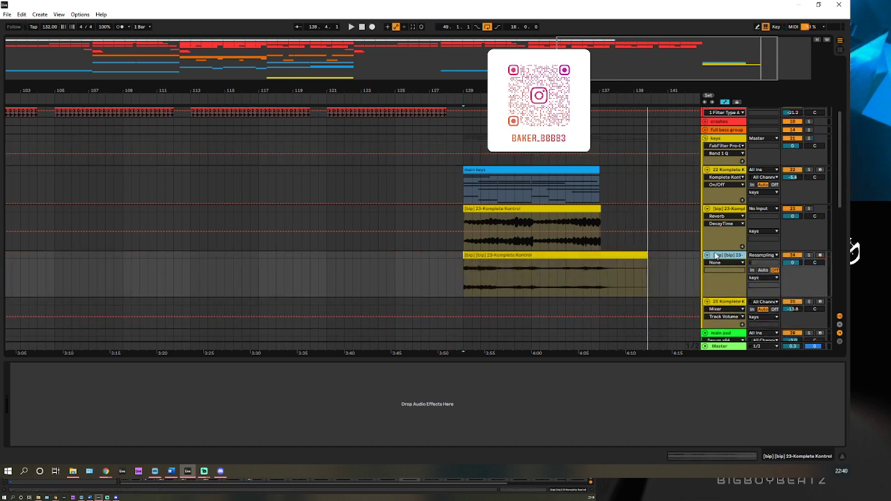
Set the Reverb's decay time on the [bip] 23-Komplete Kontrol track to 11.8 s and place the playback position at bar 129.
left_click(712, 210)
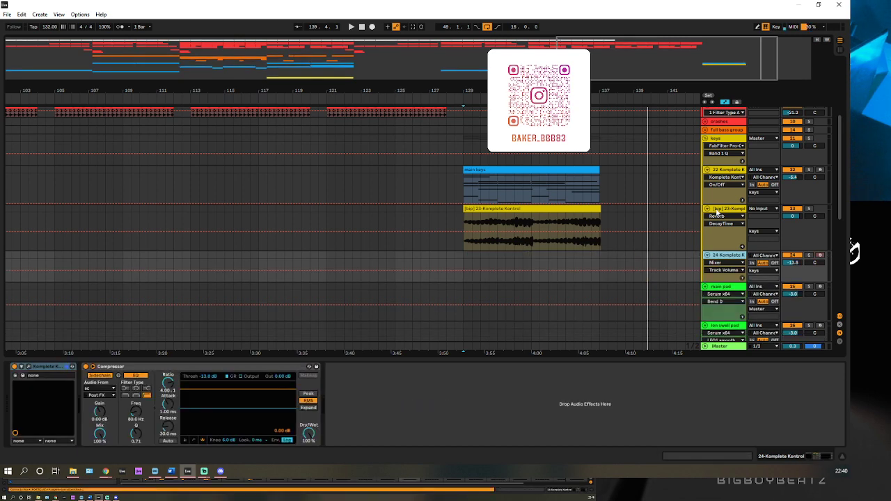
left_click_drag(351, 436, 352, 425)
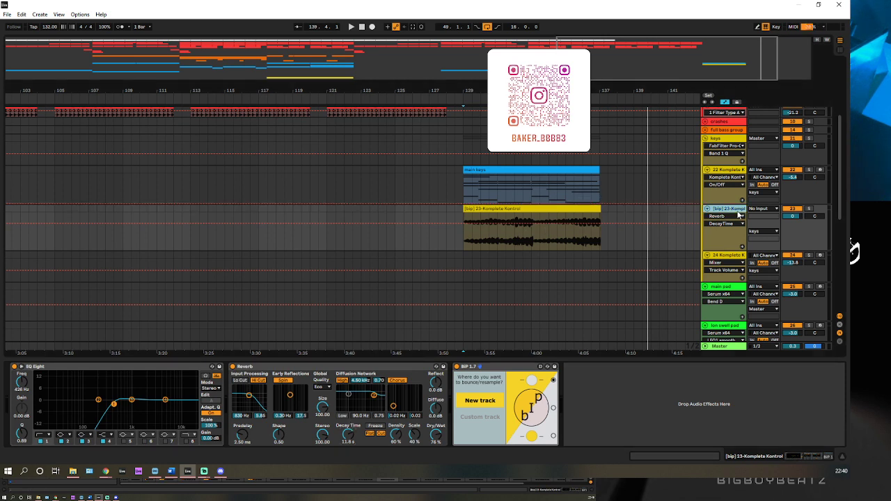
left_click(464, 163)
left_click(715, 216)
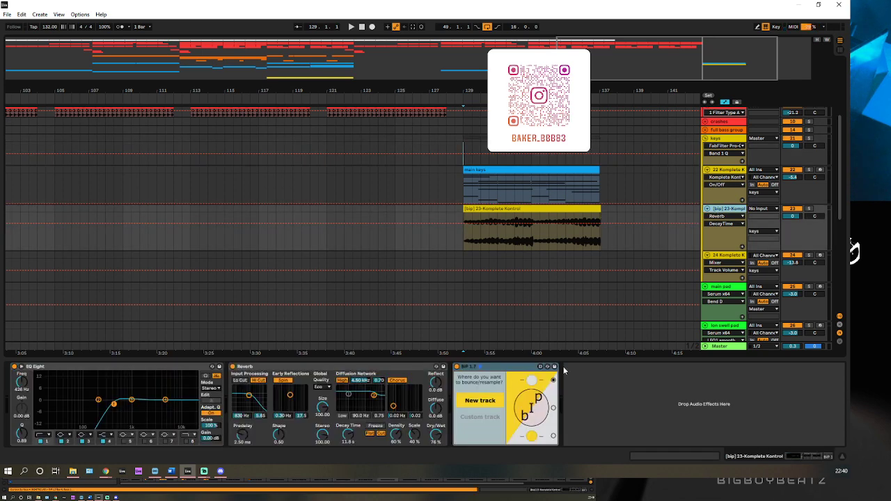
Bounce the track to a new track with BIP, soloing the source during recording, and stop after bar 143.
left_click(539, 408)
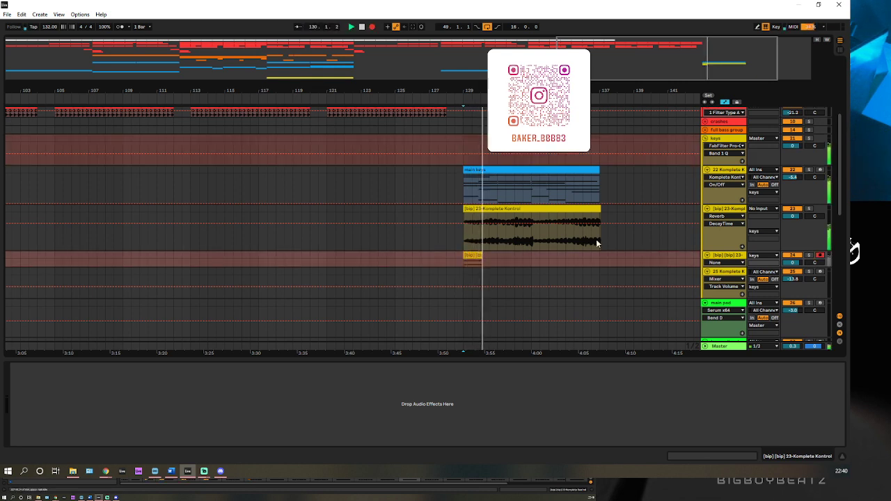
left_click(810, 210)
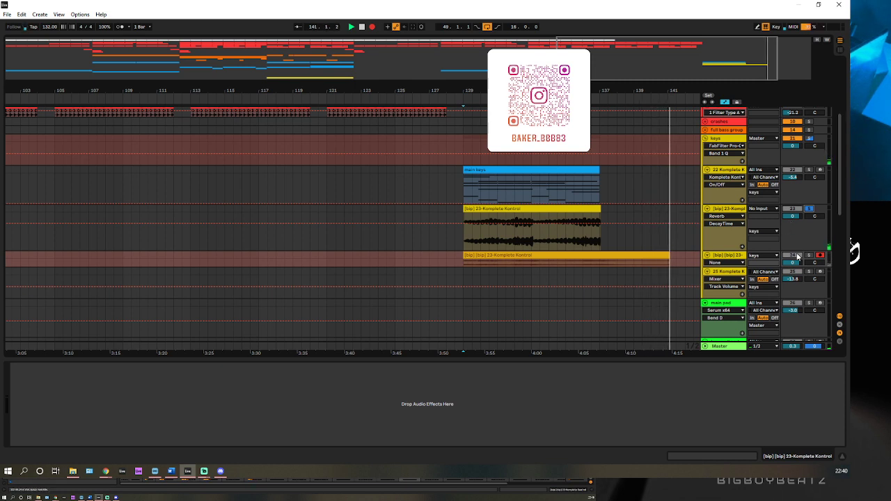
left_click(842, 456)
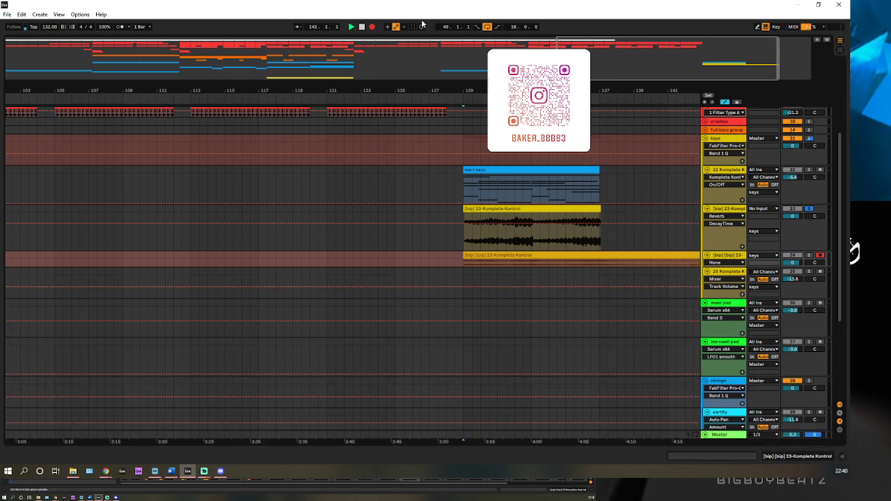
left_click(363, 26)
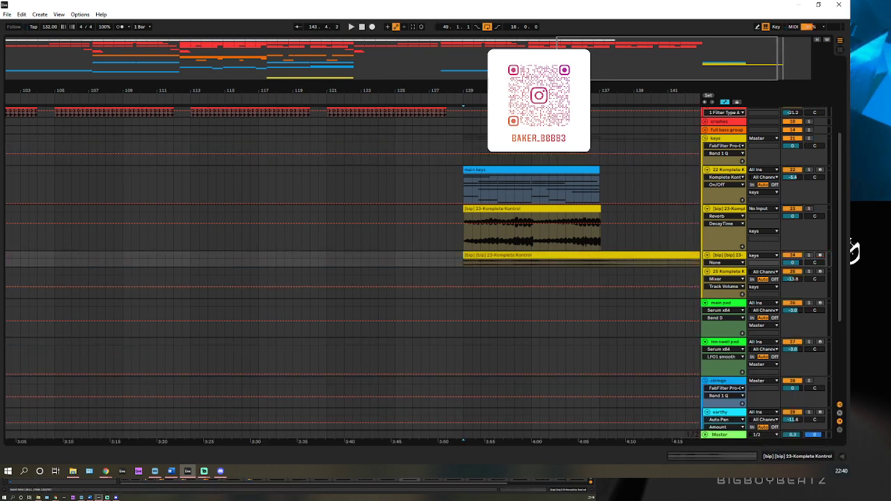
Audition the 22 Komplete Kontrol track in solo from bar 129 and enlarge the second bounce's track lane.
left_click_drag(453, 57, 455, 2)
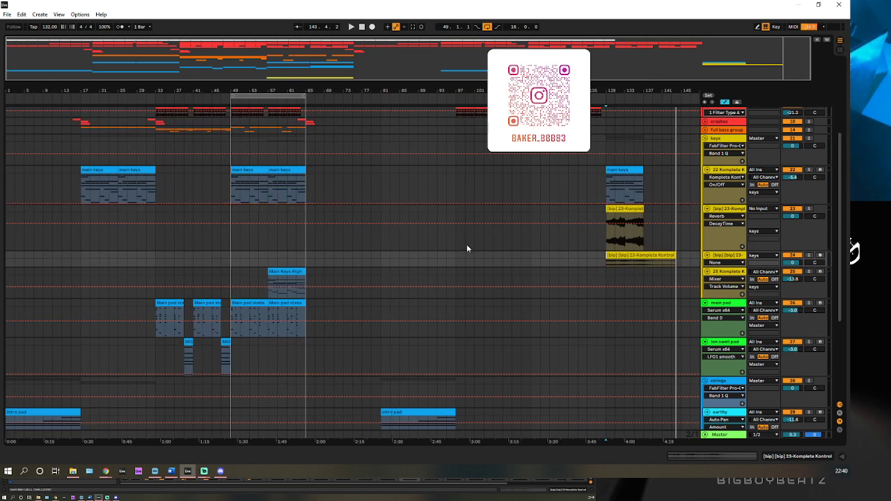
left_click(635, 202)
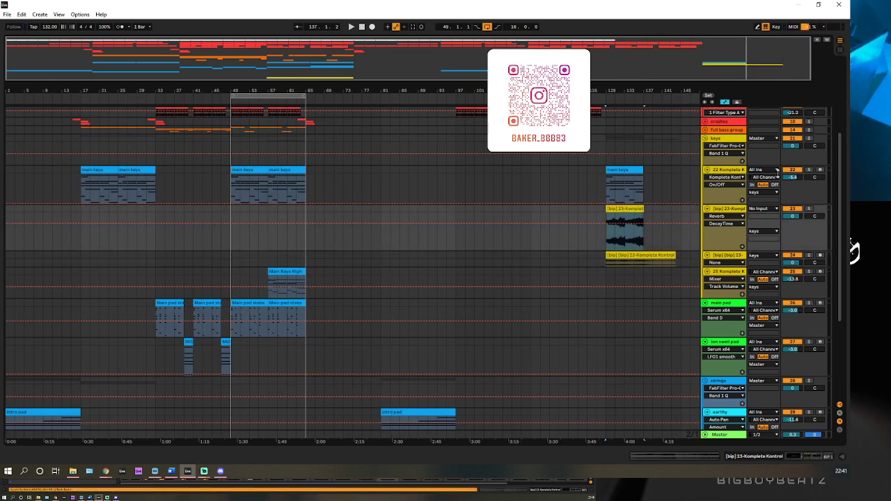
left_click(809, 170)
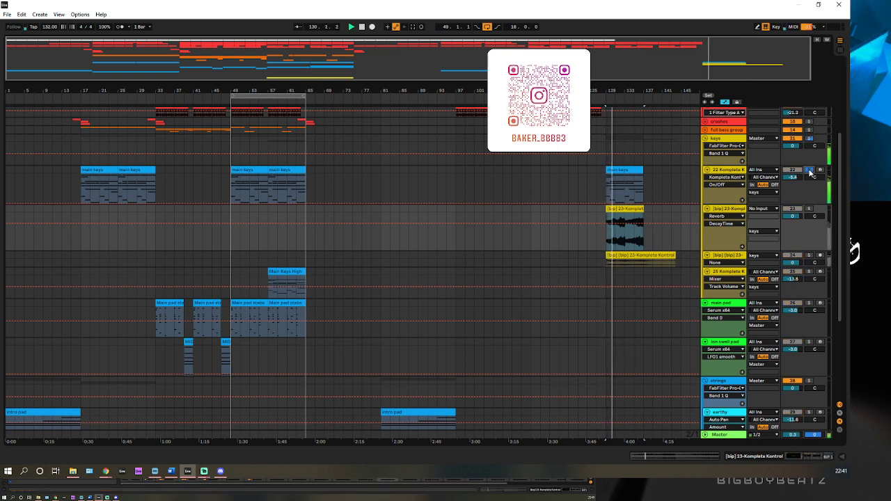
double_click(739, 171)
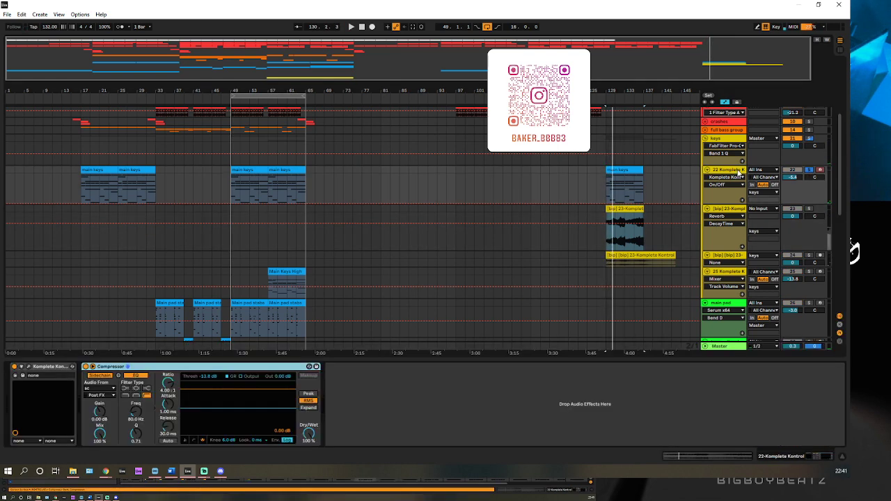
left_click(641, 246)
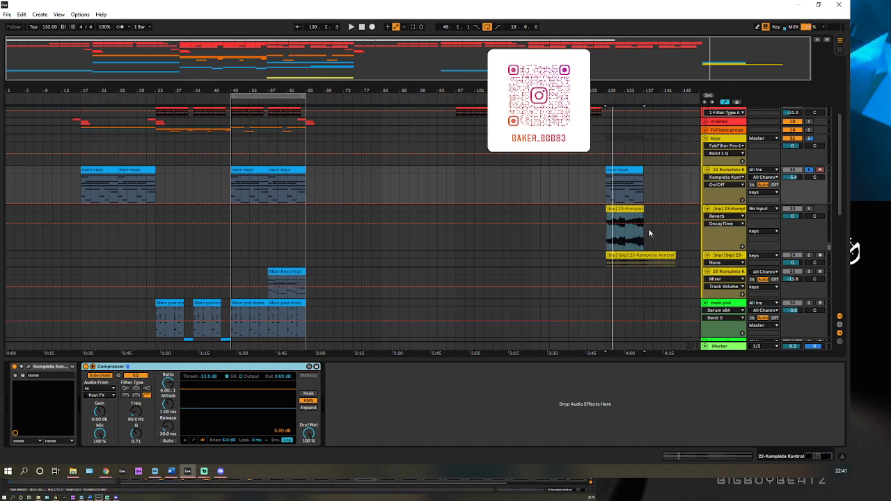
left_click(733, 209)
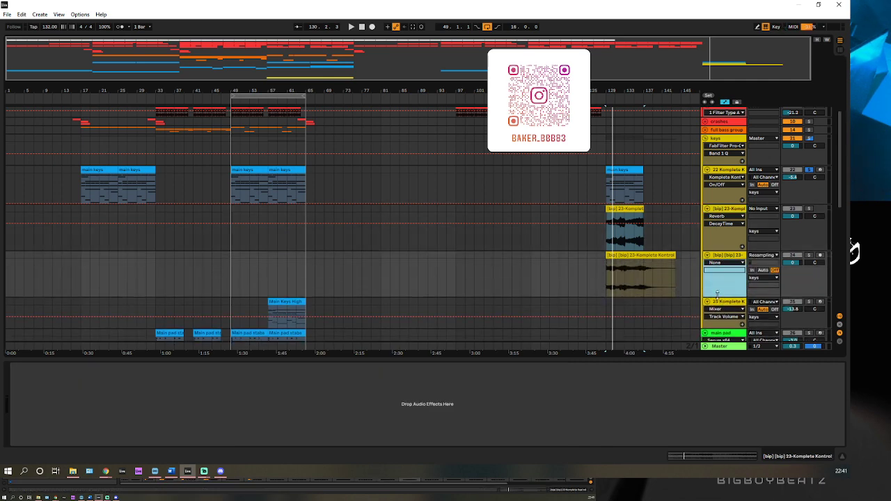
Shorten the second bounce's clip to end at bar 142 and split off its reverb tail at bar 137.
left_click(632, 255)
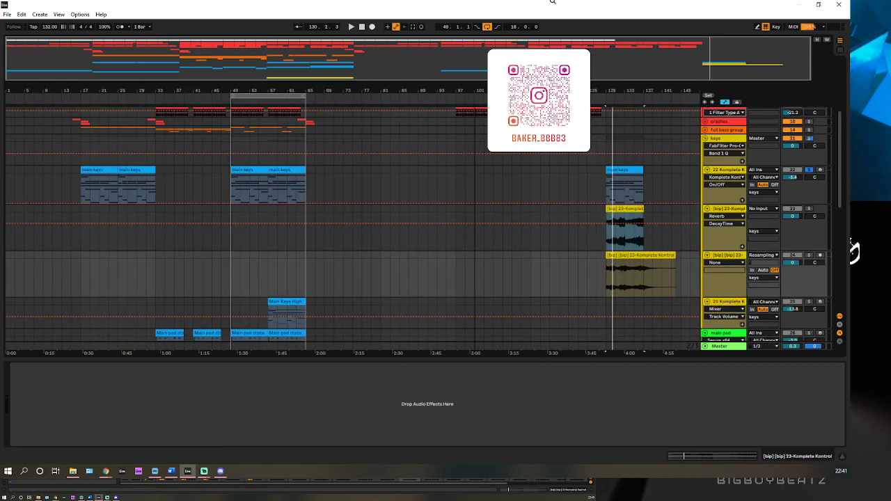
left_click(632, 255)
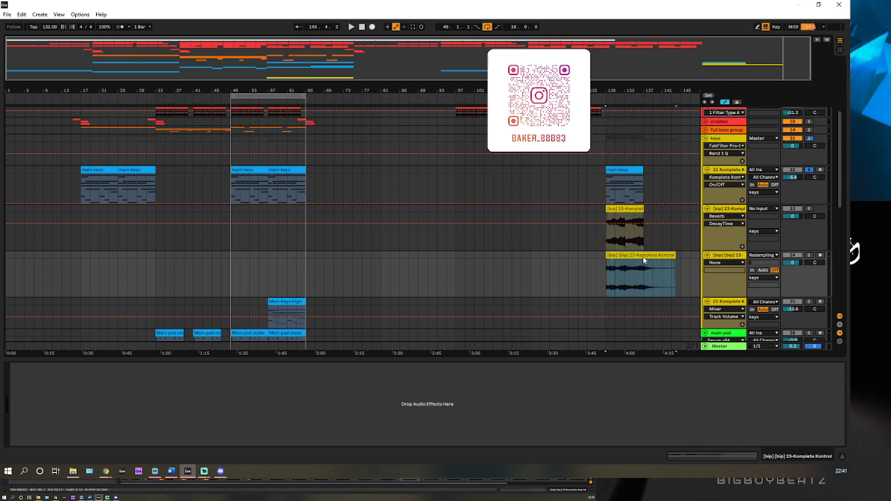
left_click_drag(659, 57, 844, 119)
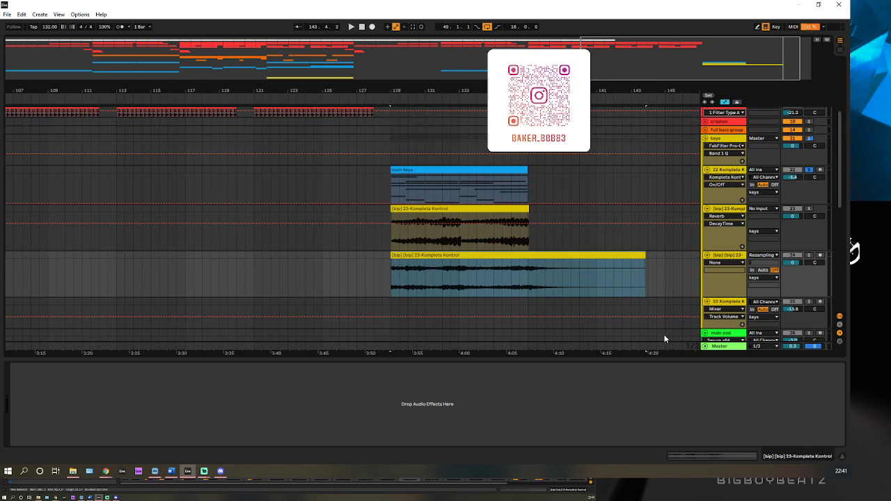
left_click_drag(642, 253, 526, 279)
key("ctrl+e")
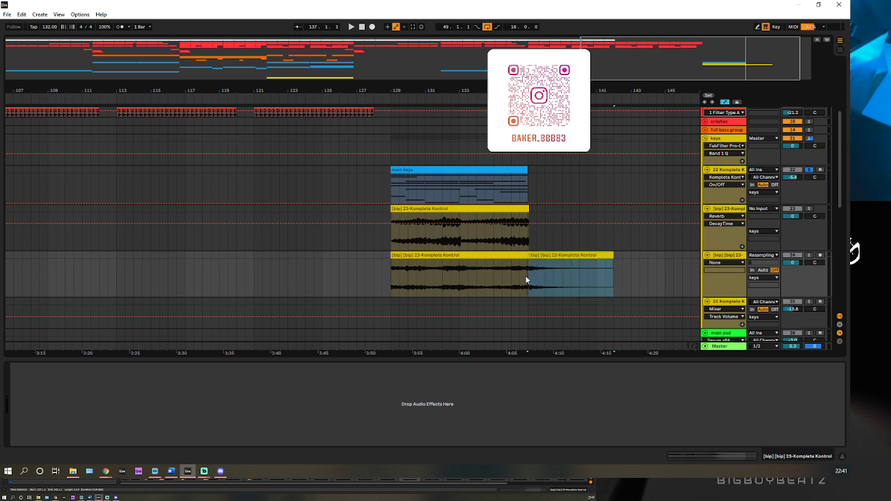
Reverse the split-off reverb tail clip after bar 137.
right_click(577, 258)
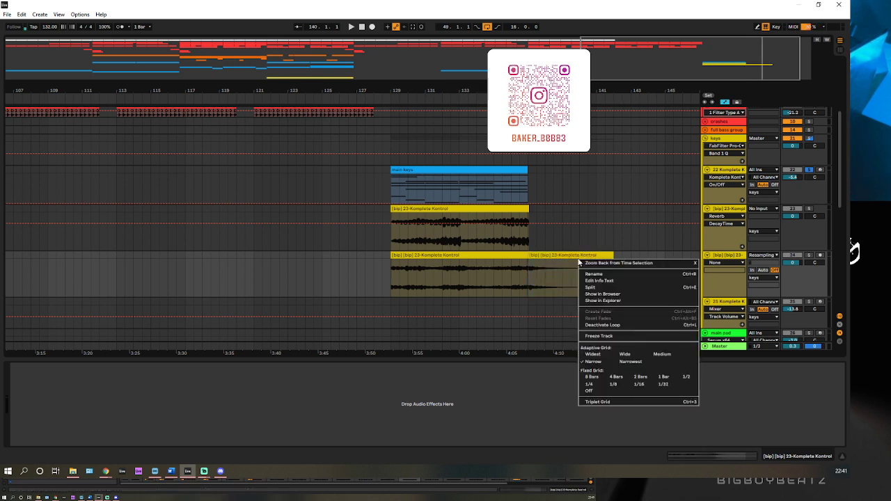
left_click(564, 262)
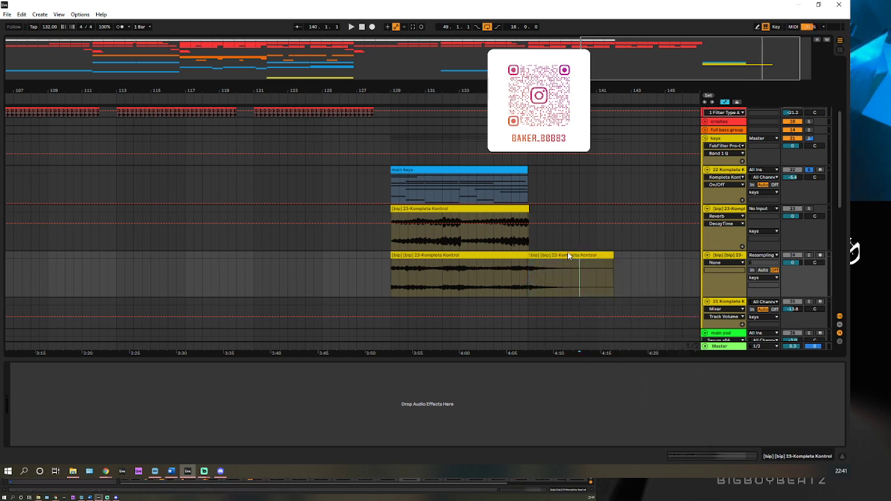
right_click(566, 256)
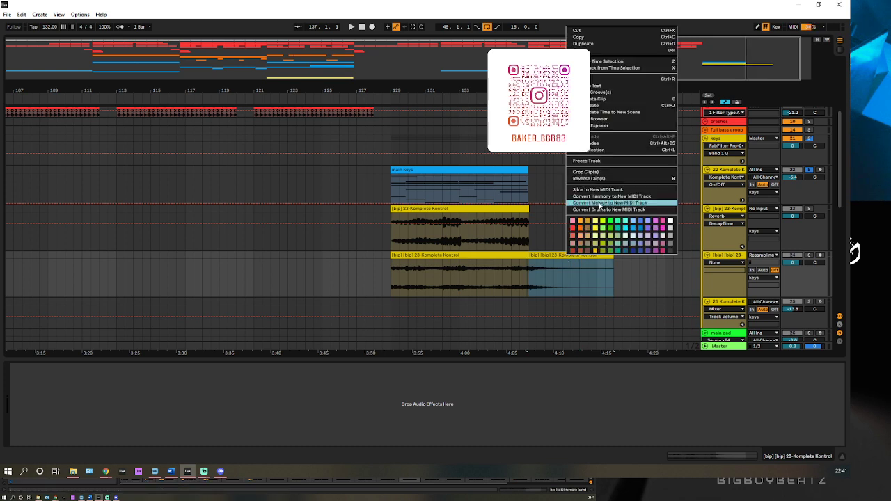
left_click(599, 176)
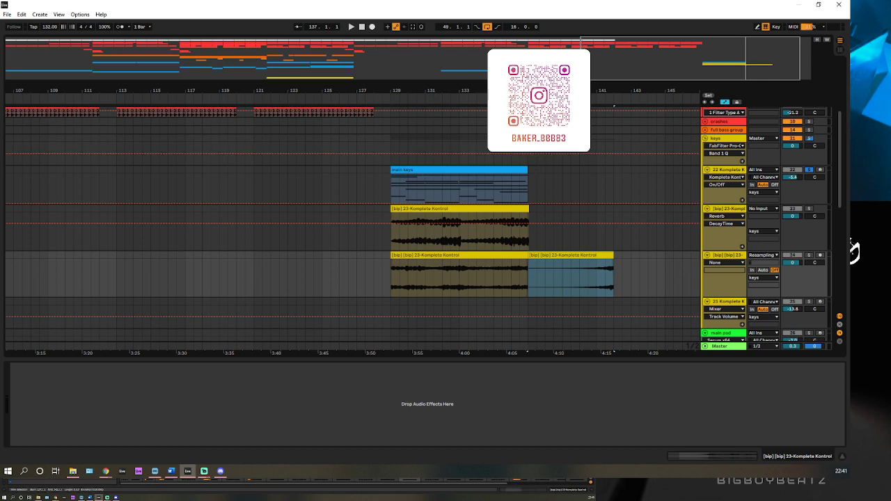
Audition the reversed tail in solo and trim its start to bar 138.
left_click(614, 150)
key("space")
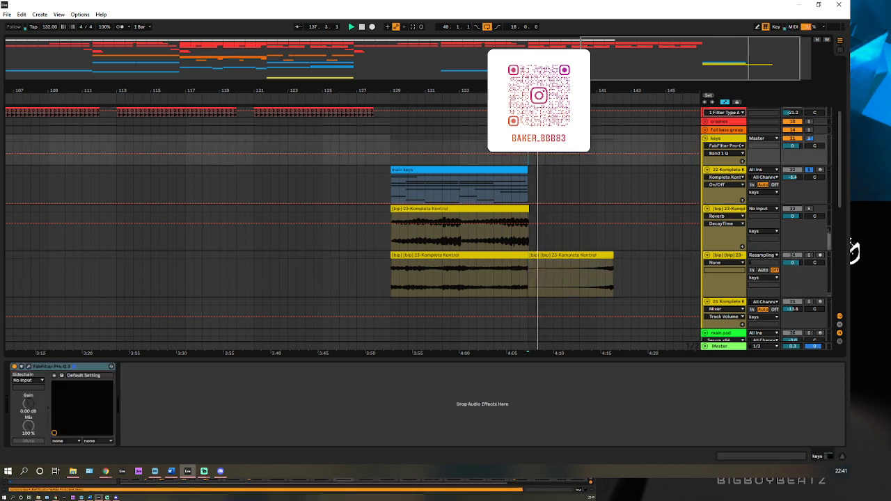
left_click_drag(529, 255, 577, 255)
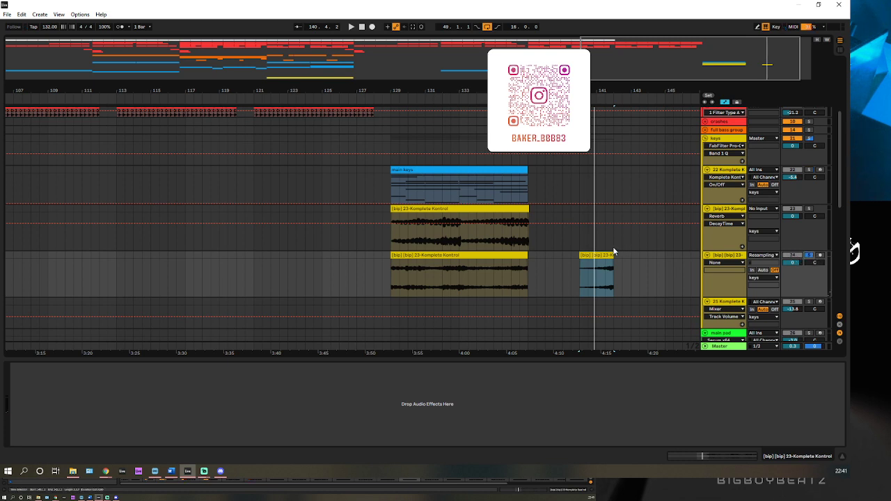
left_click_drag(580, 255, 545, 255)
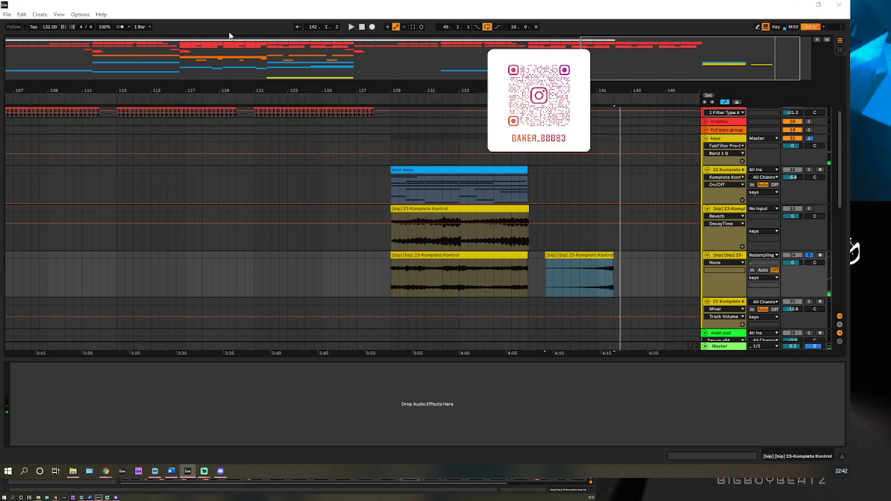
Move the reversed tail clip to bar 13, ending where the first main keys clip begins at bar 17.
left_click_drag(506, 47, 555, 156)
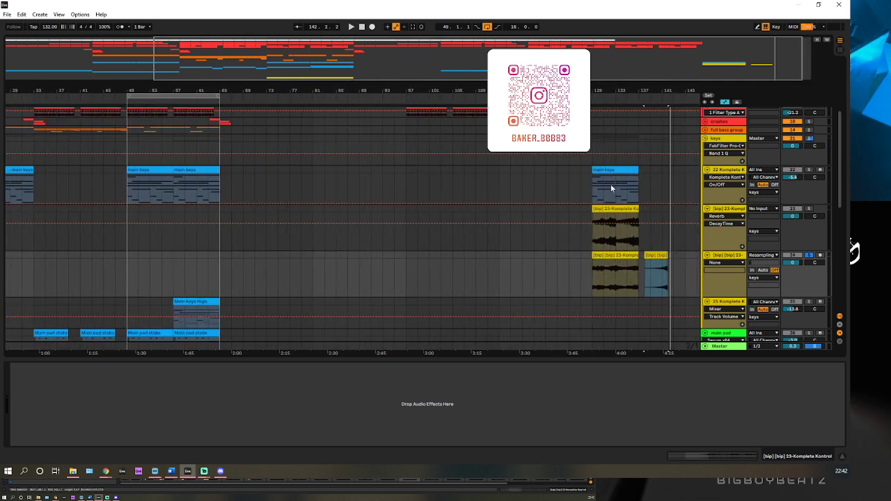
left_click(843, 457)
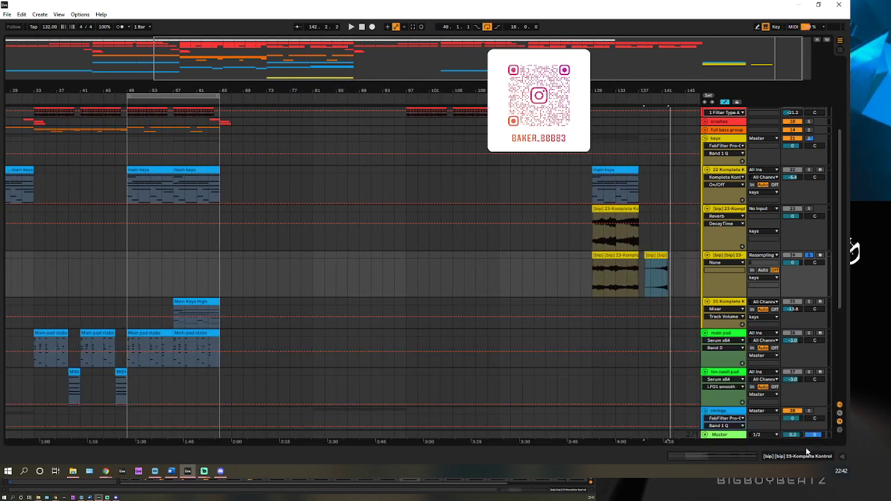
scroll(264, 341, "left", 4)
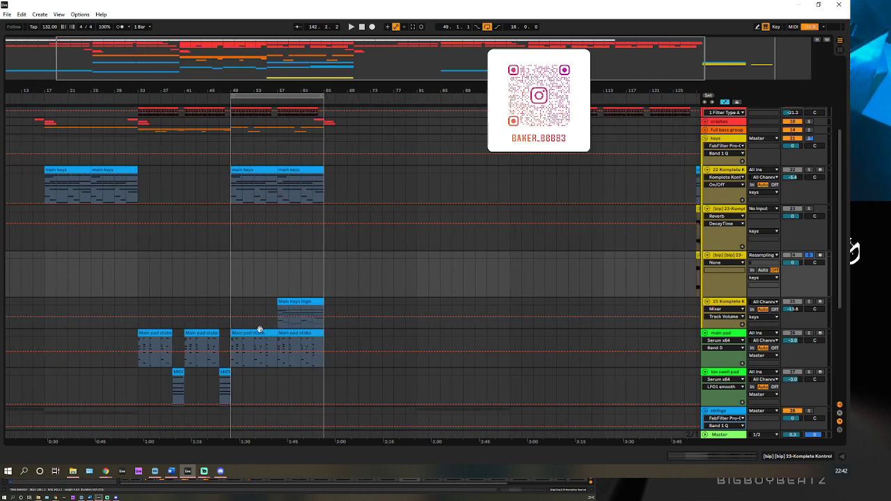
left_click_drag(335, 59, 516, 264)
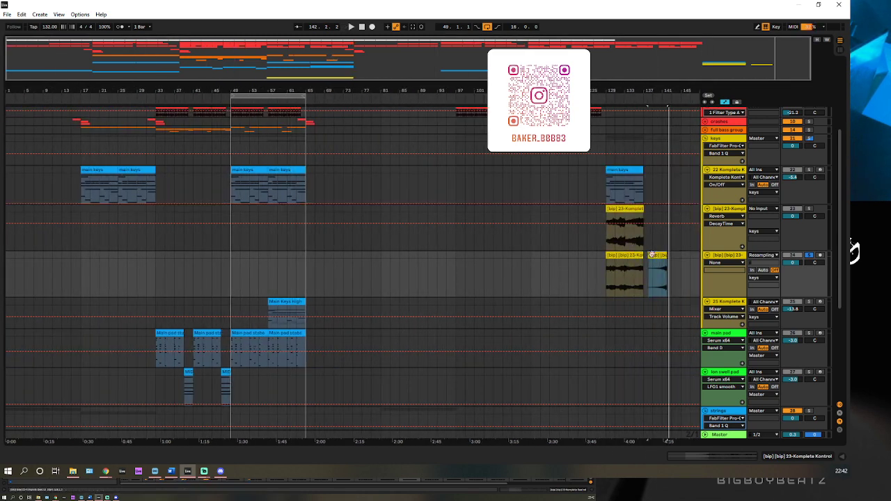
left_click_drag(652, 255, 67, 270)
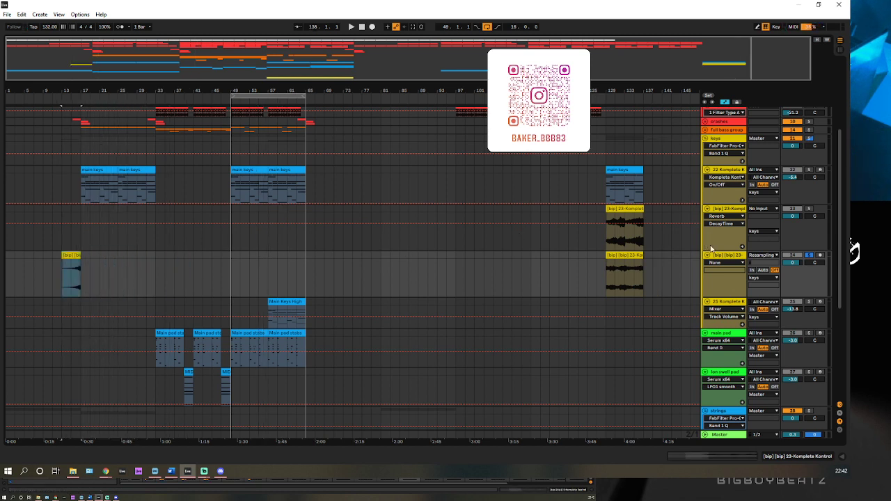
Move the main keys clip and both leftover bounce clips from bar 129 to bar 141.
left_click_drag(654, 171, 607, 265)
left_click_drag(631, 177, 682, 171)
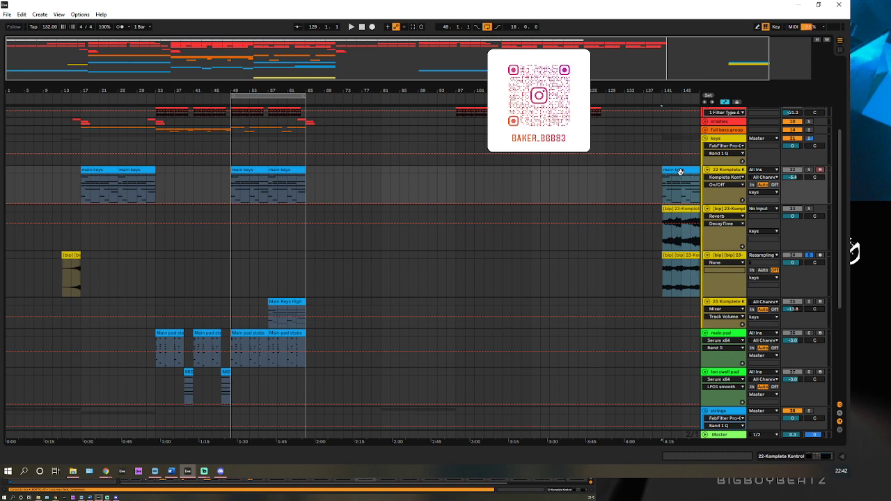
left_click_drag(300, 90, 313, 2)
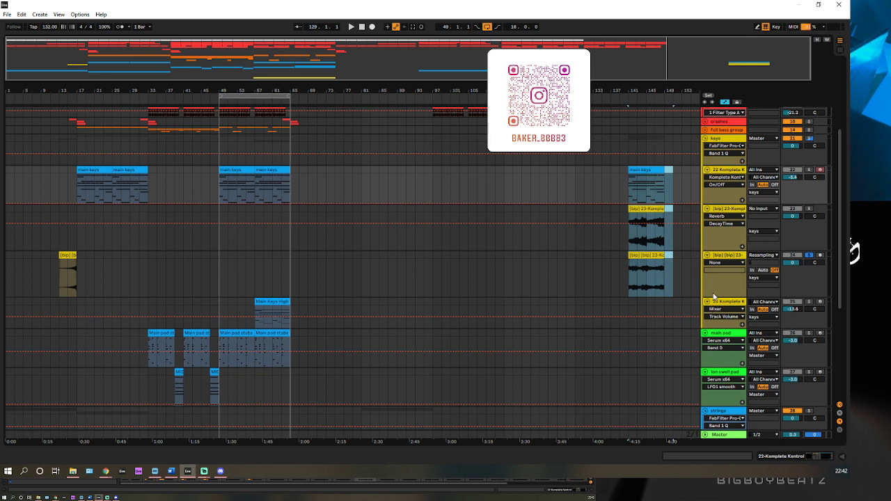
Unsolo the reversed tail's track, extend the loop start back to bar 1 and play from there.
left_click(722, 215)
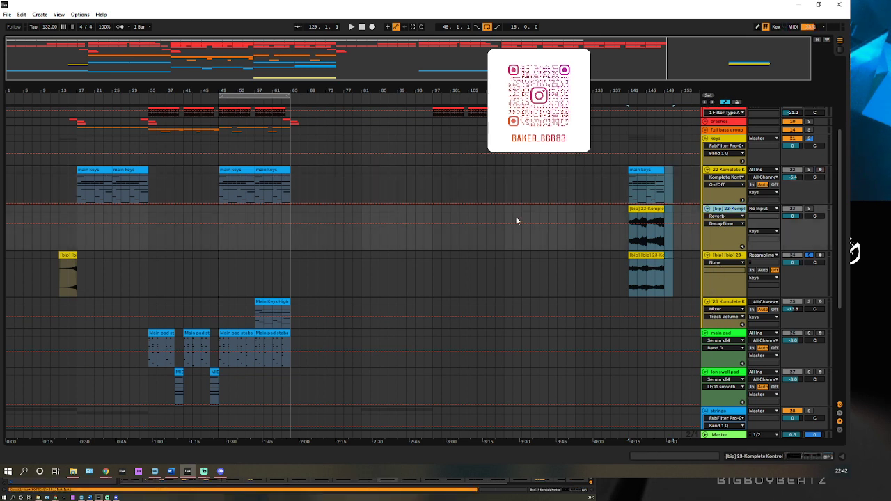
left_click(809, 255)
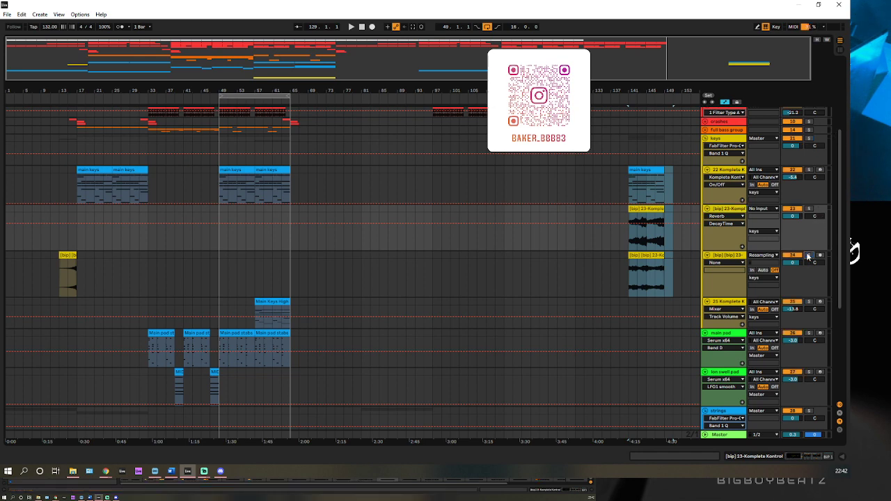
mouse_move(52, 67)
left_mouse_down()
mouse_move(52, 83)
mouse_move(52, 67)
left_mouse_up()
left_click_drag(220, 93, 1, 99)
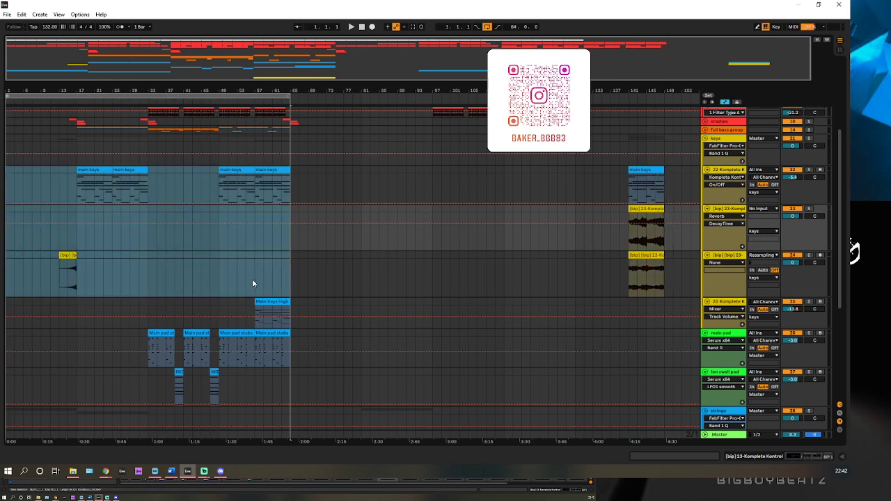
left_click(362, 26)
left_click(352, 27)
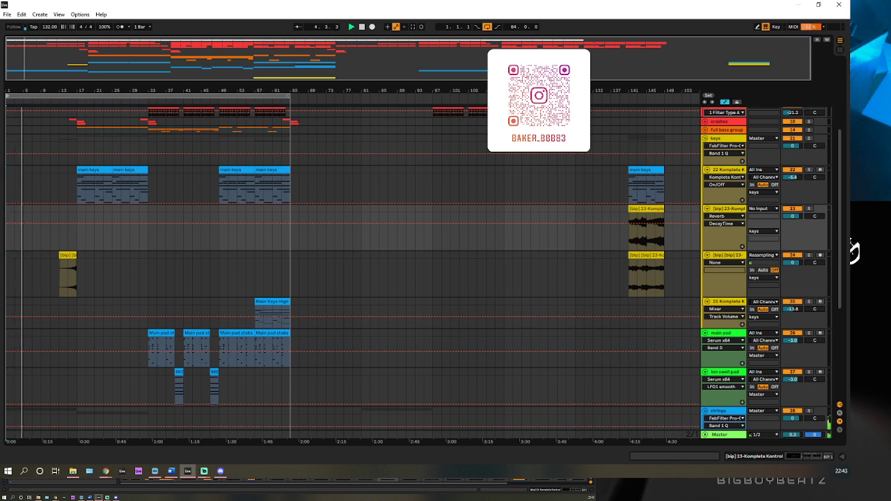
Rename the reversed tail's track as key riser.
left_click(720, 259)
right_click(721, 258)
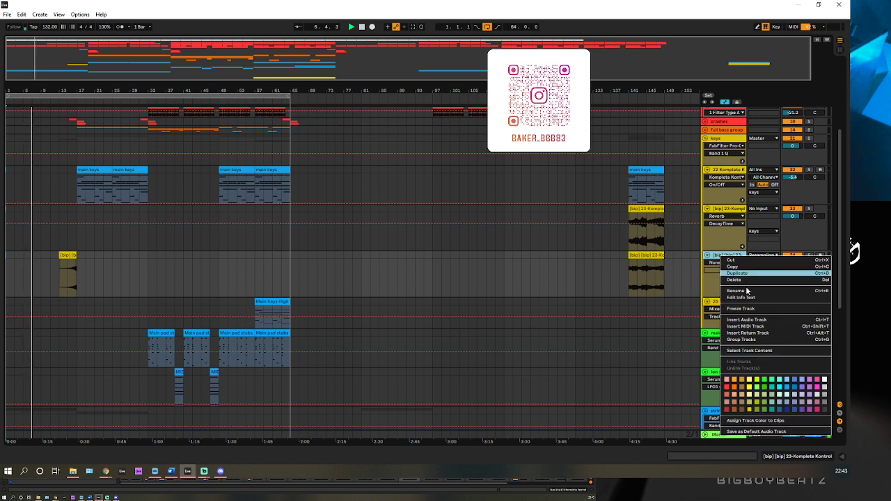
left_click(740, 291)
type("xey riser")
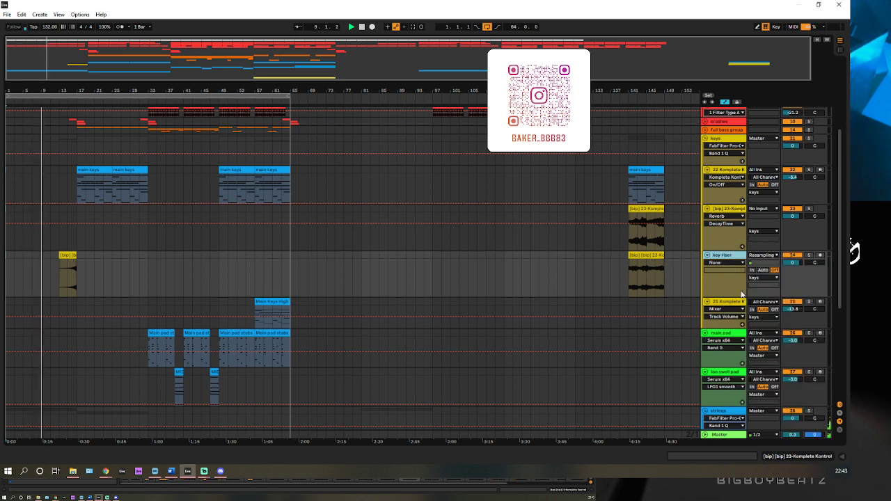
key("Return")
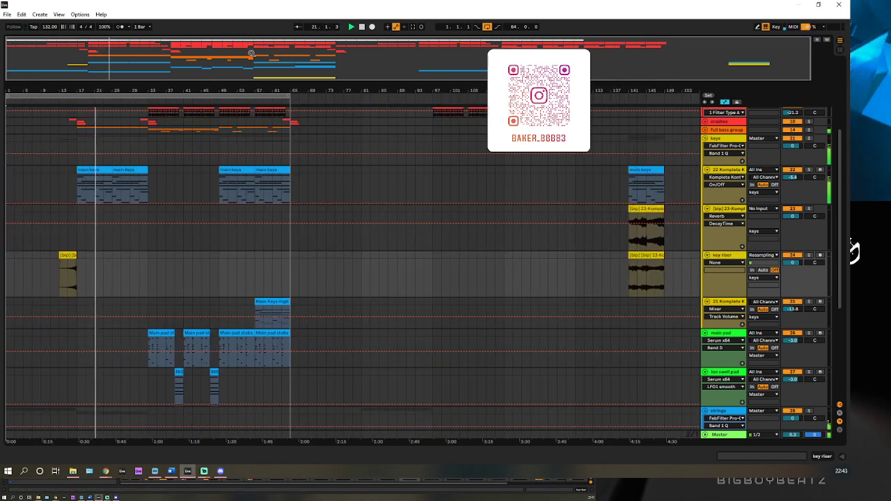
Look over the drum, keys, pad and strings tracks while the arrangement plays.
scroll(694, 129, "up", 4)
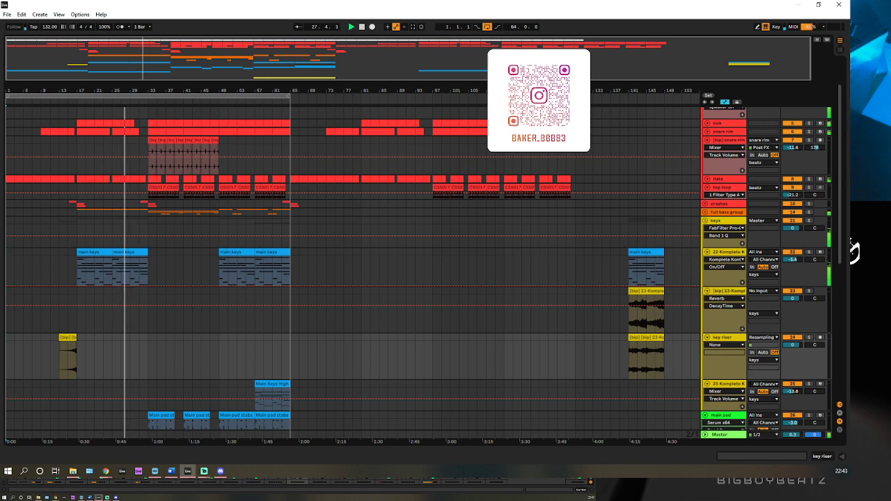
scroll(58, 319, "down", 2)
scroll(58, 319, "down", 6)
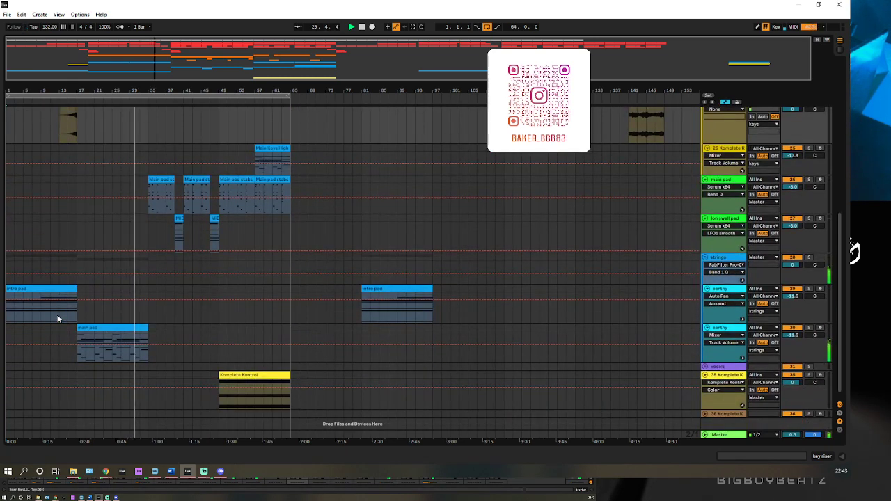
scroll(58, 319, "up", 1)
scroll(58, 319, "up", 6)
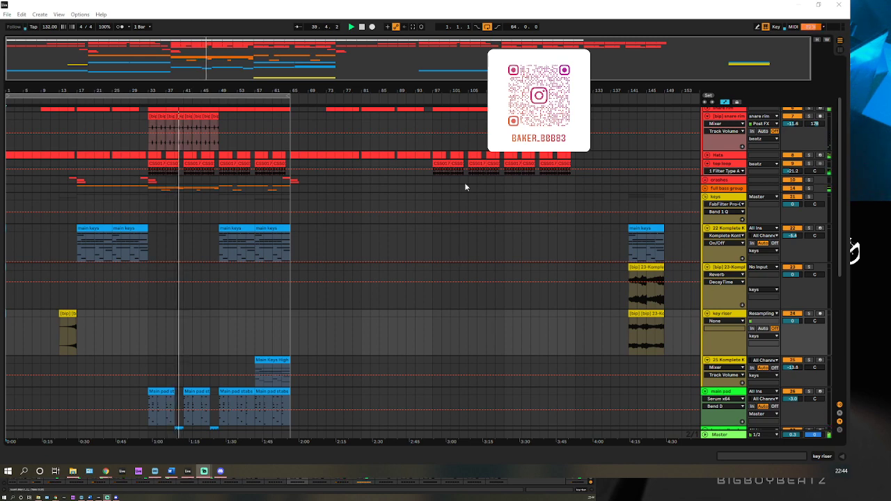
scroll(467, 181, "up", 3)
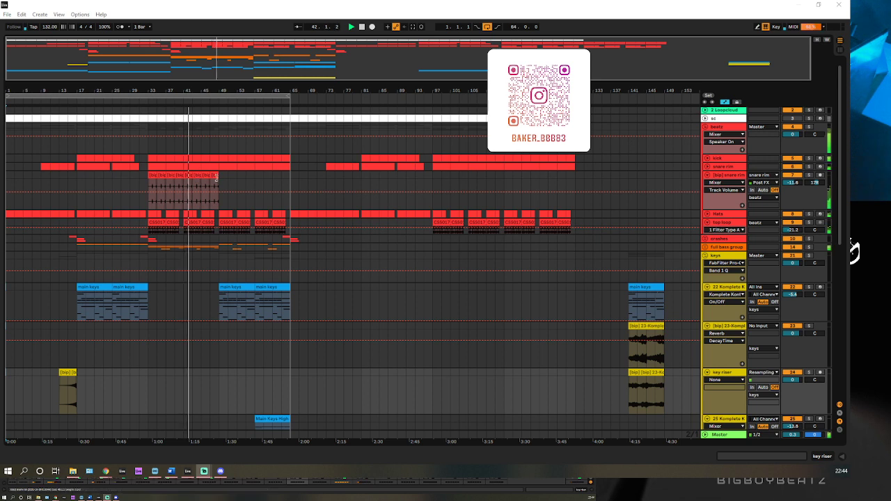
Duplicate the bounced snare rim clip so that it also covers bars 49 to 65.
left_click(154, 180)
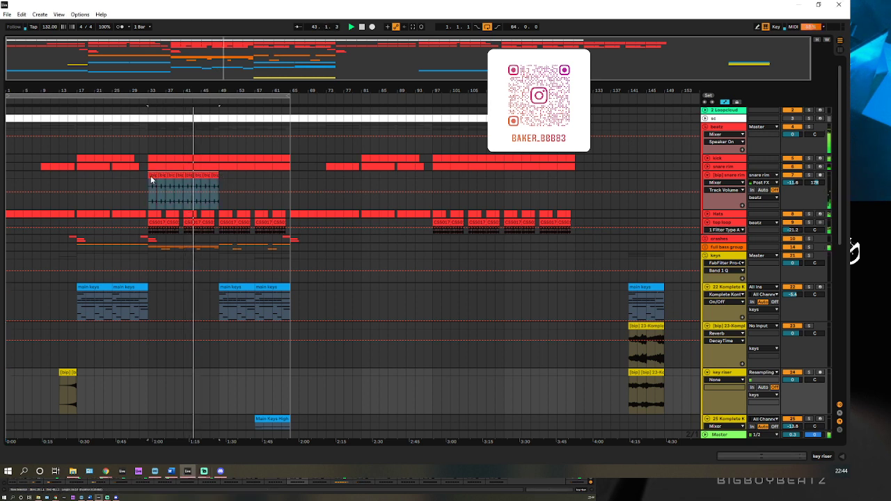
key("ctrl+d")
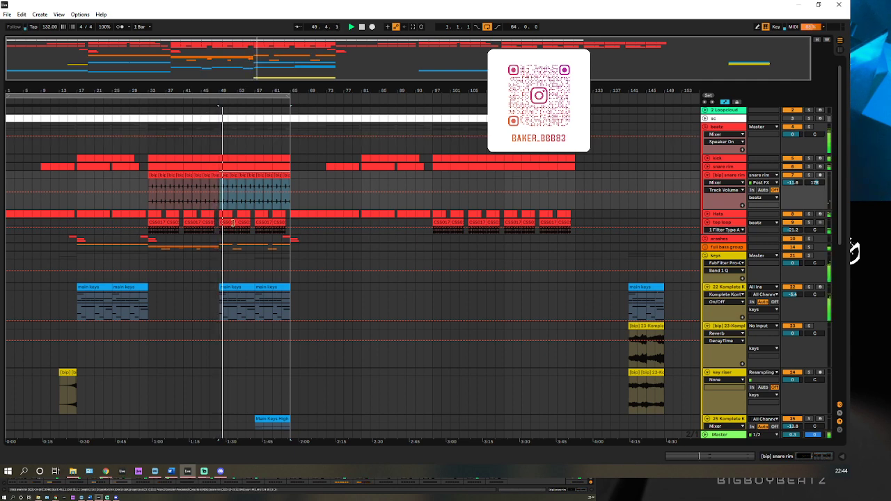
Lower the volume of track 35, the Komplete Kontrol track below Vocals, to -1.3 dB and stop playback.
scroll(261, 252, "down", 5)
scroll(362, 268, "down", 2)
scroll(412, 261, "down", 5)
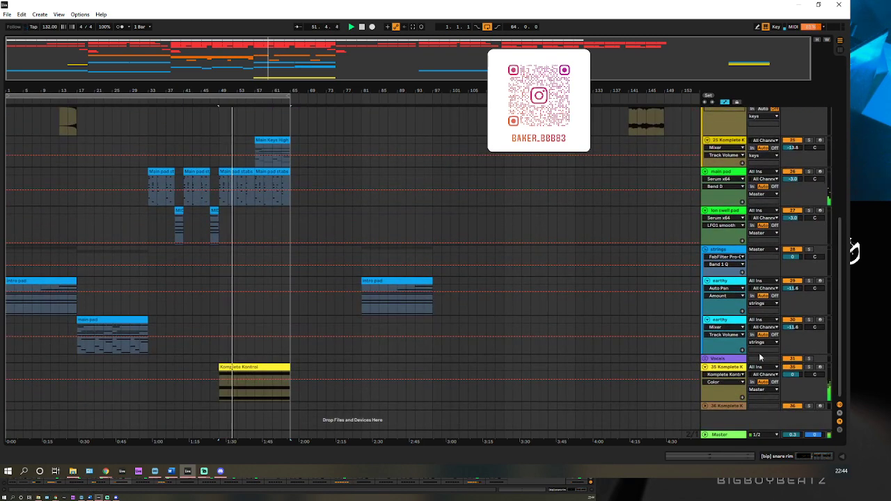
left_click_drag(791, 378, 793, 381)
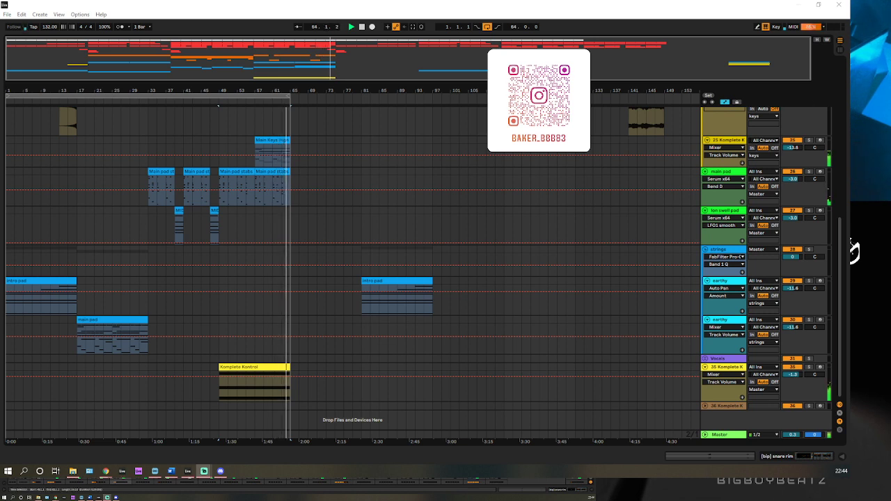
left_click(363, 28)
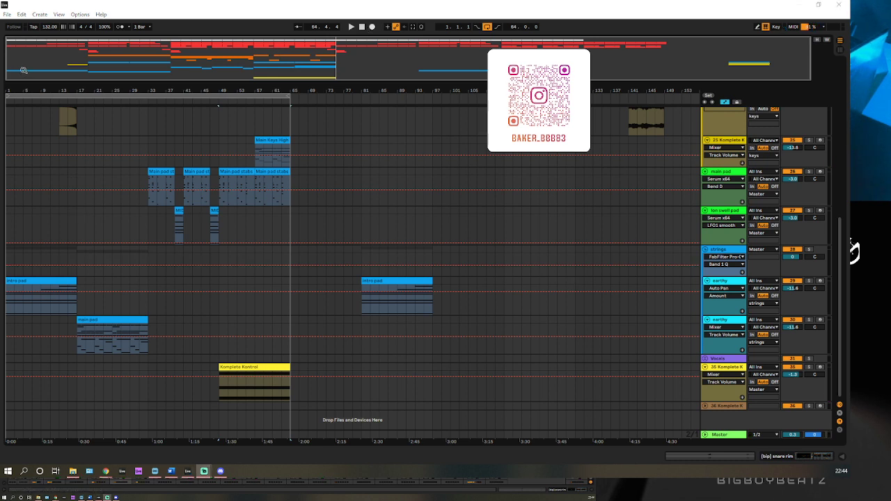
Fold the track holding the Main Keys High clip, the main pad track and the swell pad track.
scroll(661, 186, "up", 2)
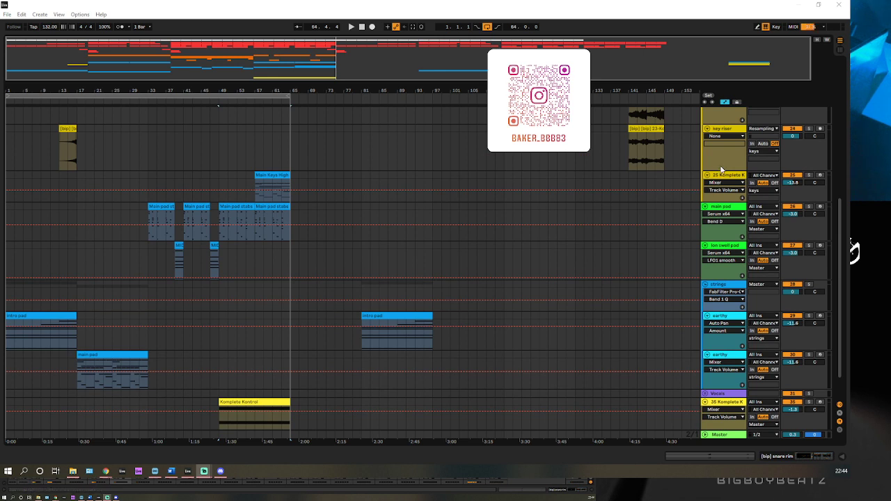
left_click(706, 175)
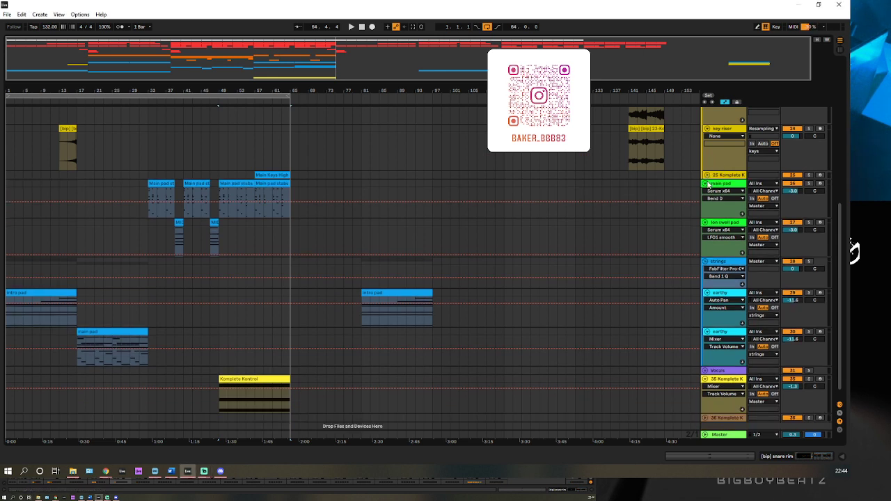
left_click(707, 184)
left_click(706, 192)
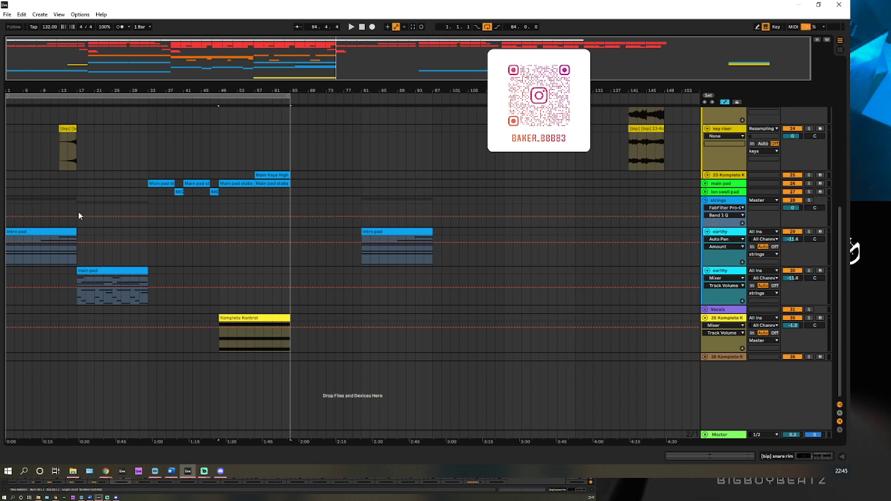
scroll(752, 237, "up", 1)
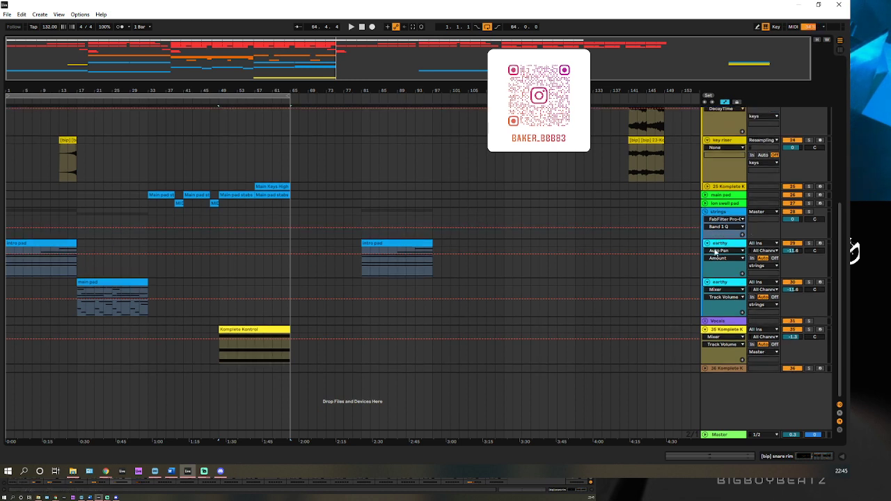
Add an Auto Filter at the end of the device chain on the earthy track that holds the intro pad clips.
left_click(723, 248)
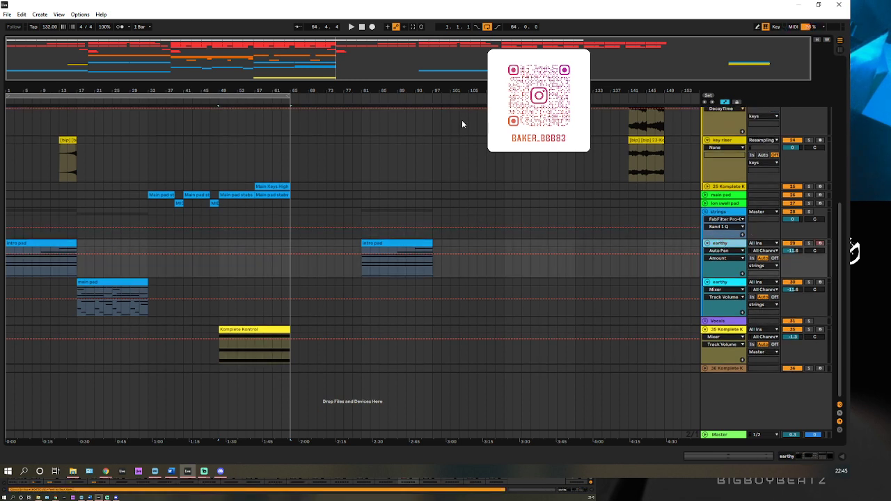
left_click(66, 141)
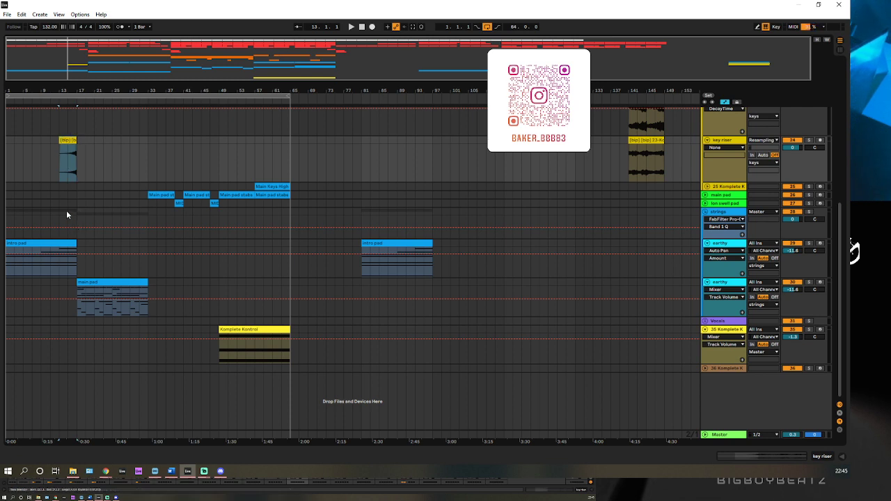
left_click(723, 214)
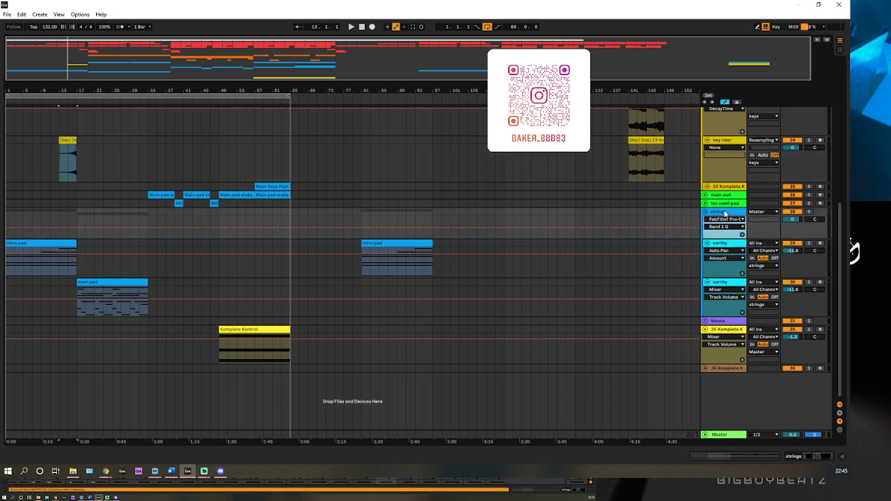
left_click(723, 246)
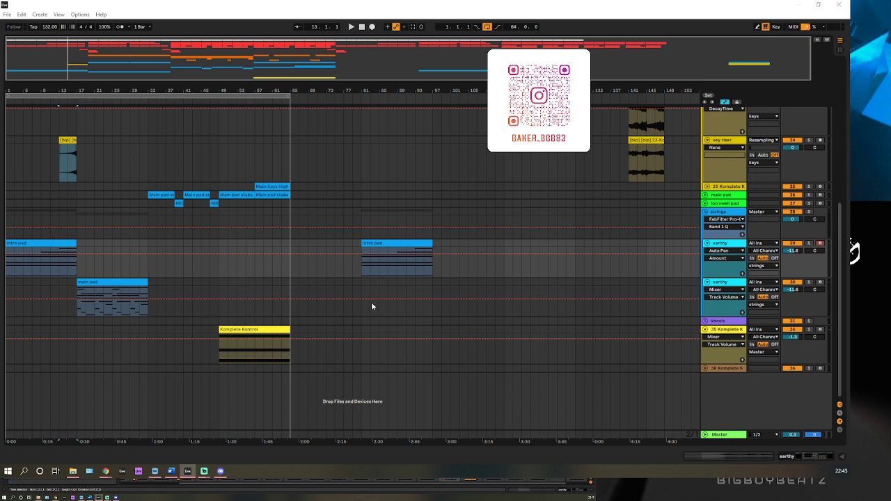
key("alt+Tab")
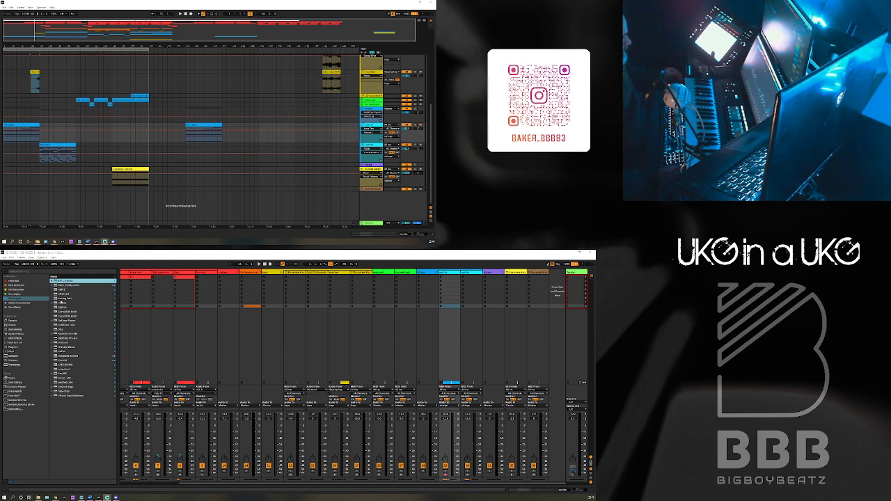
left_click(18, 307)
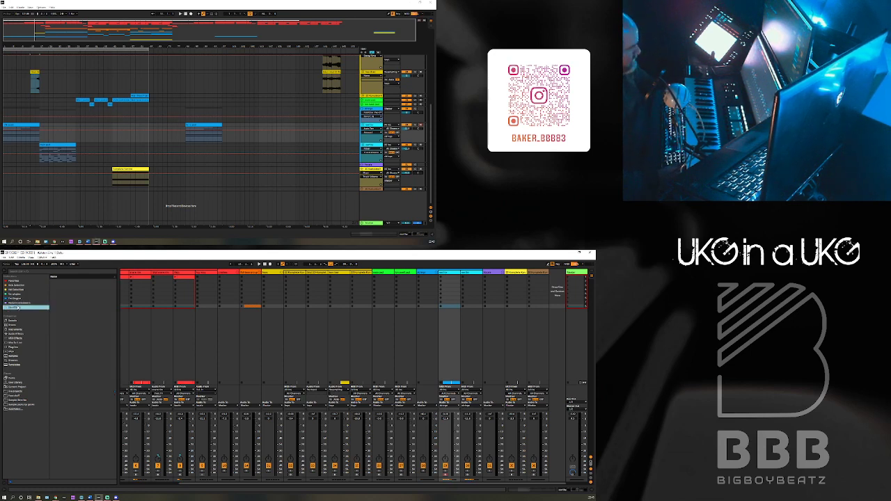
left_click(69, 286)
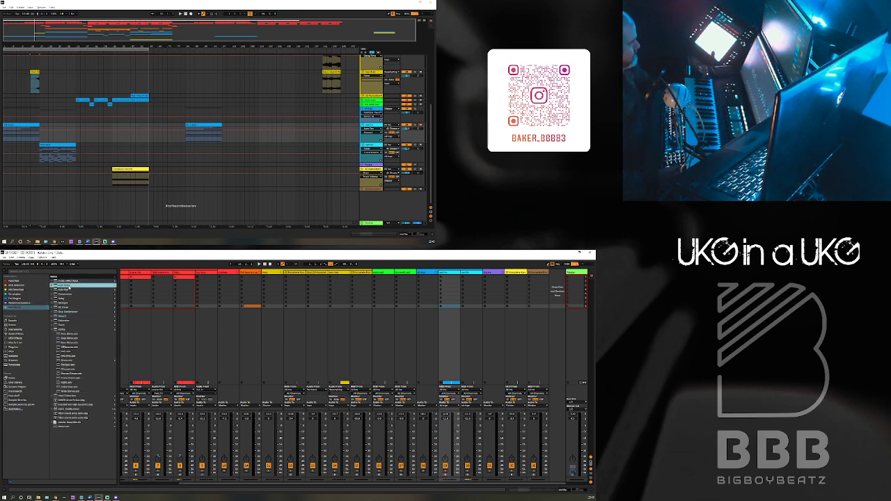
left_click_drag(122, 279, 124, 280)
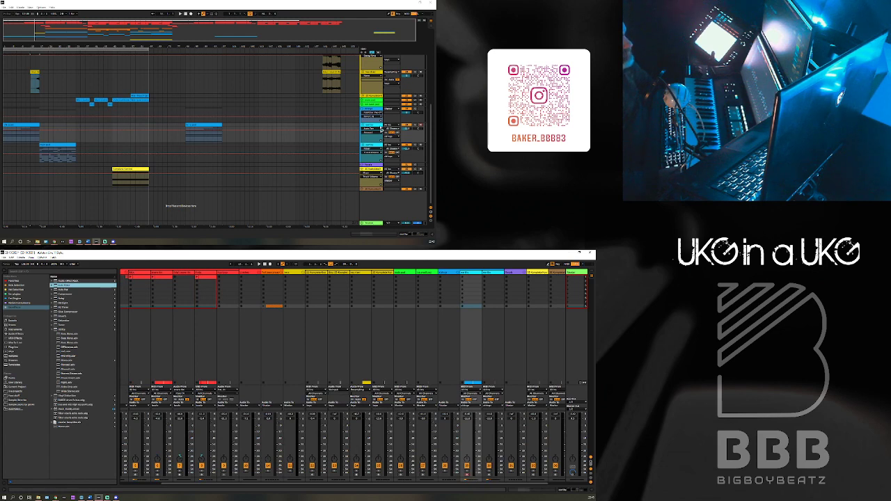
key("ctrl+alt+l")
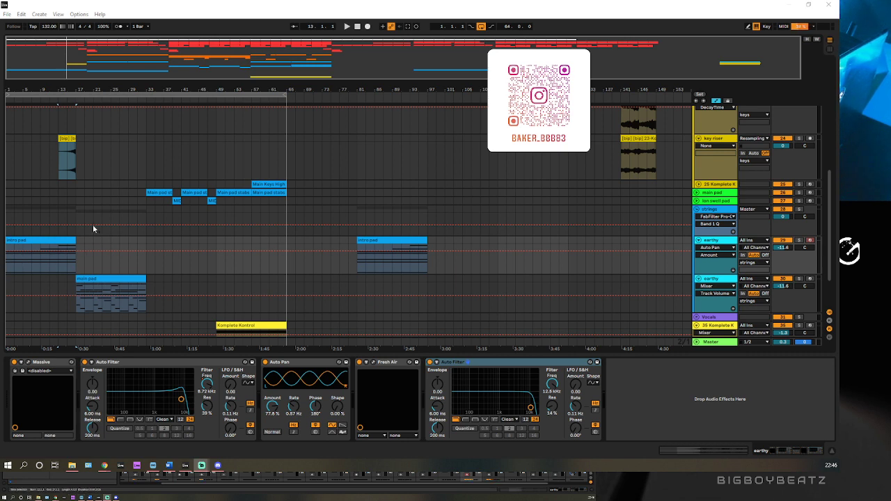
Solo the earthy track with the intro pad clips and play the arrangement from the beginning.
left_click(805, 240)
key("space")
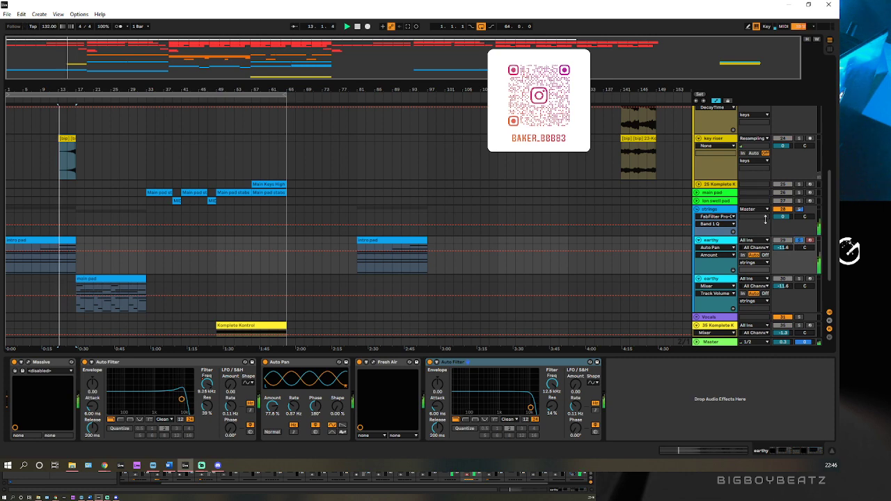
scroll(2, 68, "up", 3)
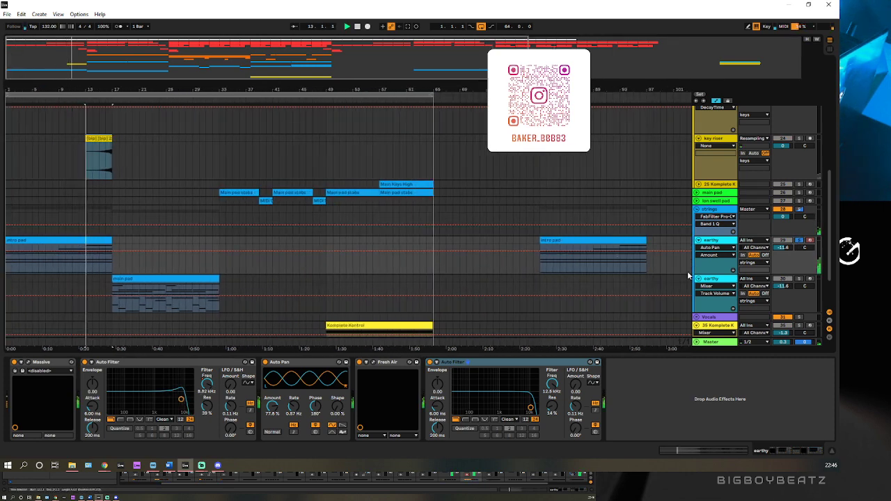
double_click(357, 26)
key("space")
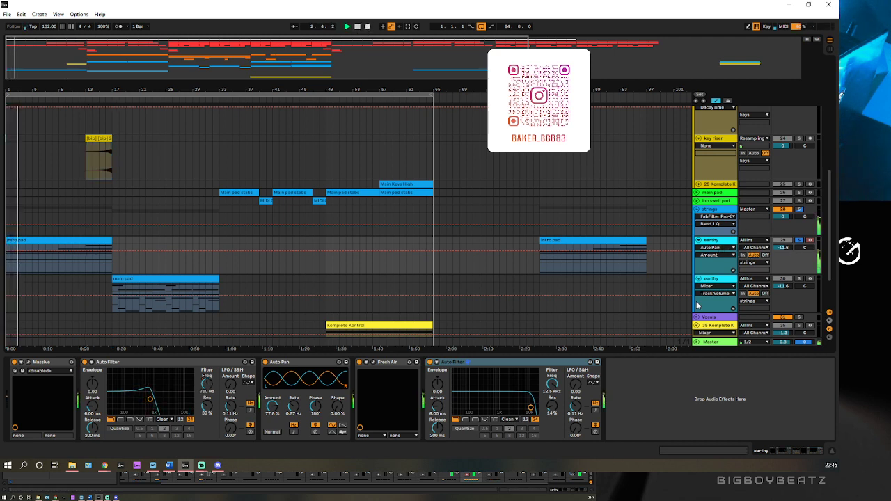
Cut the last Auto Filter from the earthy track's chain and show the first Auto Filter's Frequency automation.
left_click(546, 365)
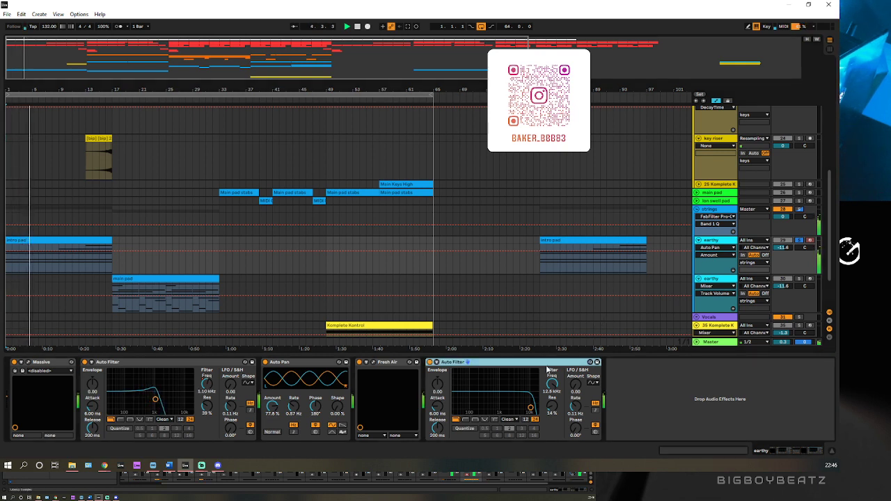
key("Delete")
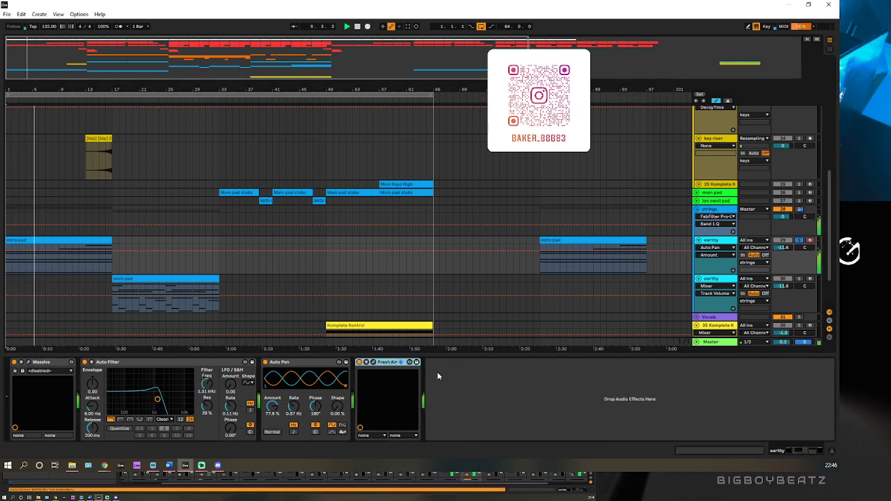
left_click(194, 364)
left_click(208, 384)
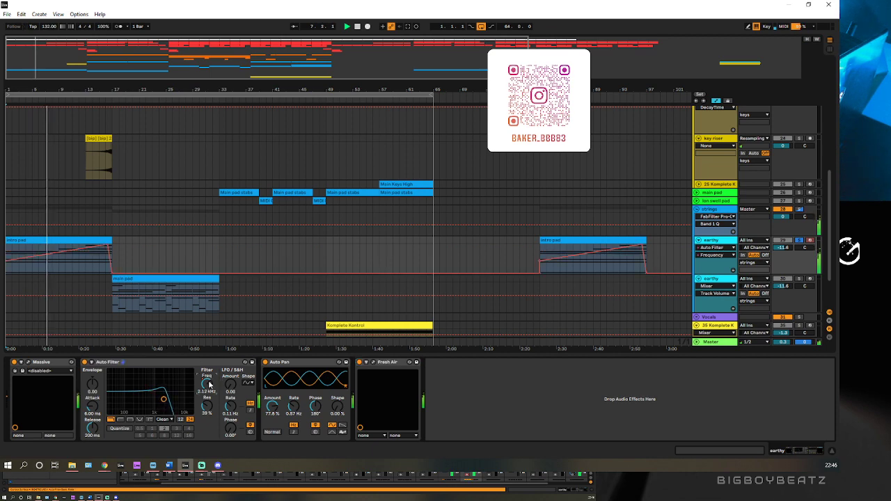
Move the peak of the first intro pad's filter frequency automation back to about bar 15 and solo the key riser track.
left_click_drag(96, 84, 196, 93)
left_click_drag(178, 263, 161, 247)
left_click(798, 139)
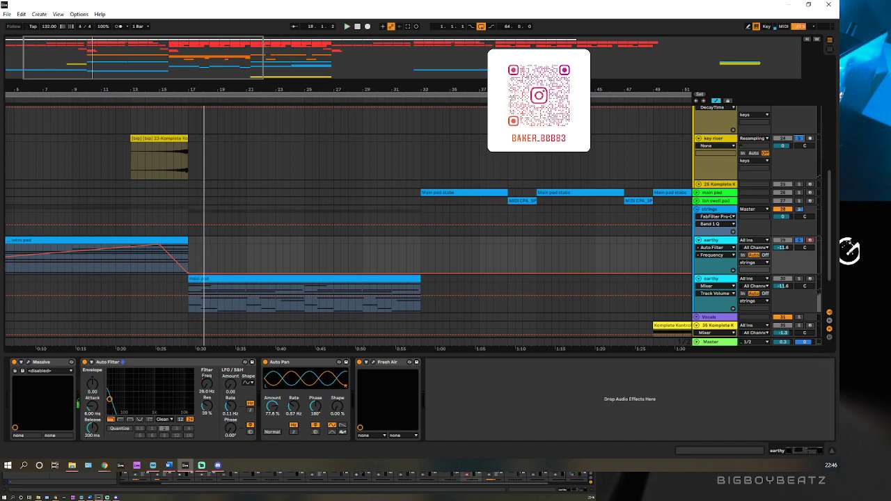
left_click_drag(197, 47, 202, 5)
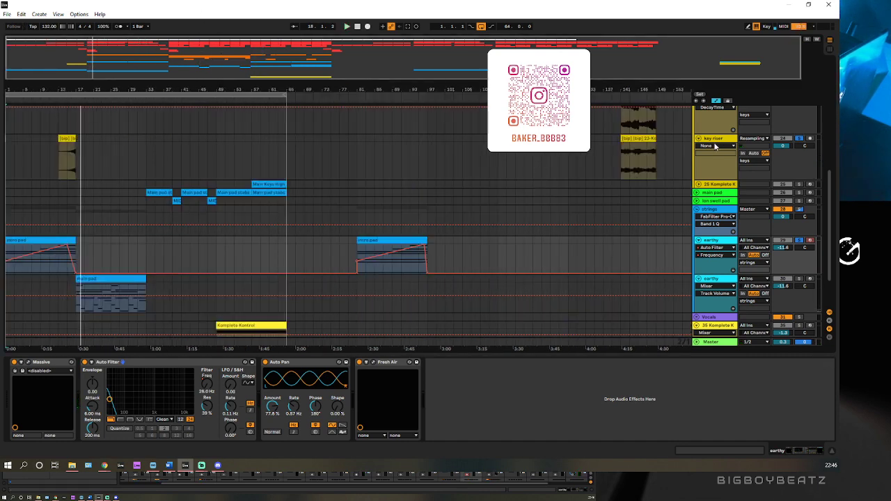
Paste the Auto Filter onto the key riser track, switch it to high-pass and set its frequency to about 5 kHz.
left_click(713, 140)
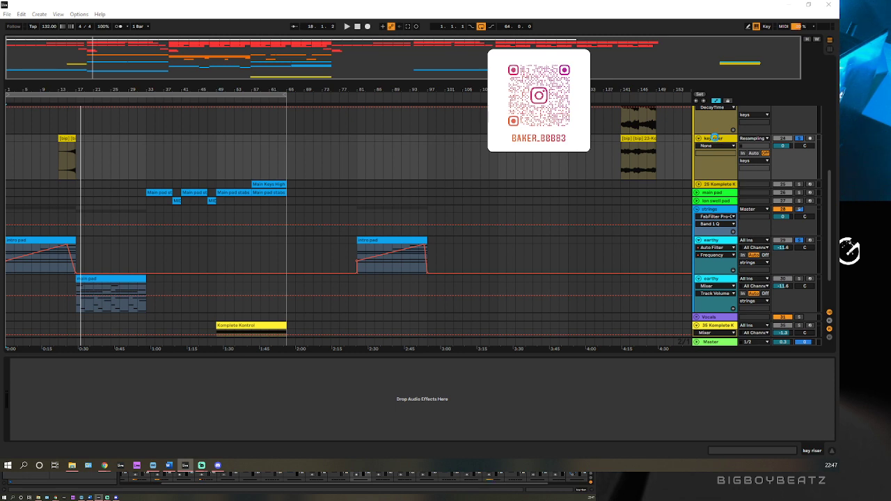
key("ctrl+v")
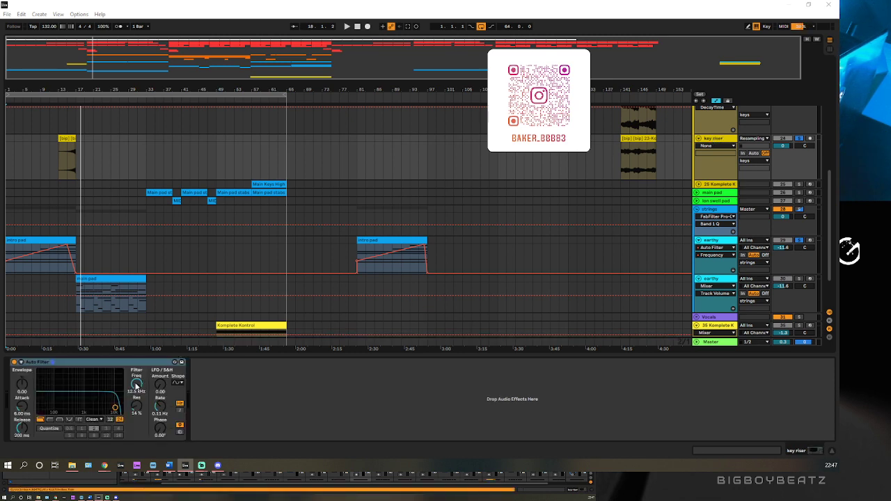
left_click(50, 419)
mouse_move(138, 383)
left_mouse_down()
mouse_move(140, 415)
mouse_move(135, 390)
left_mouse_up()
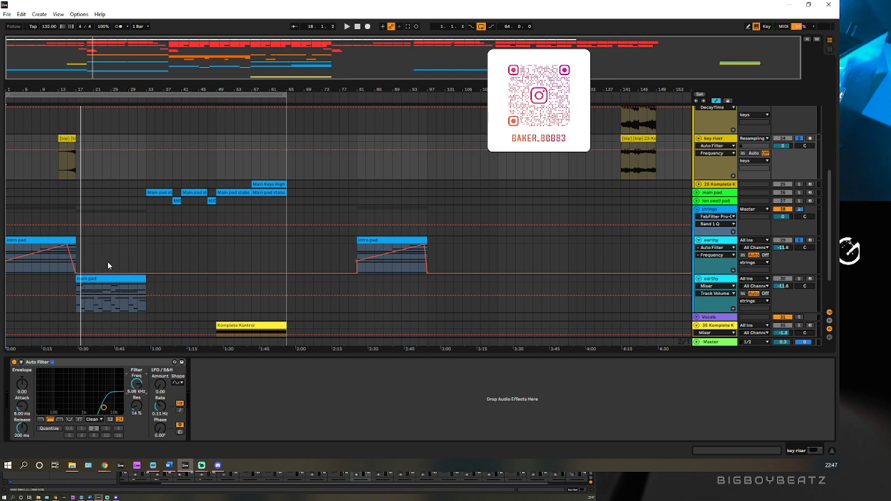
Play the key riser from bar 13 while sweeping its high-pass frequency down to the minimum.
key("Home")
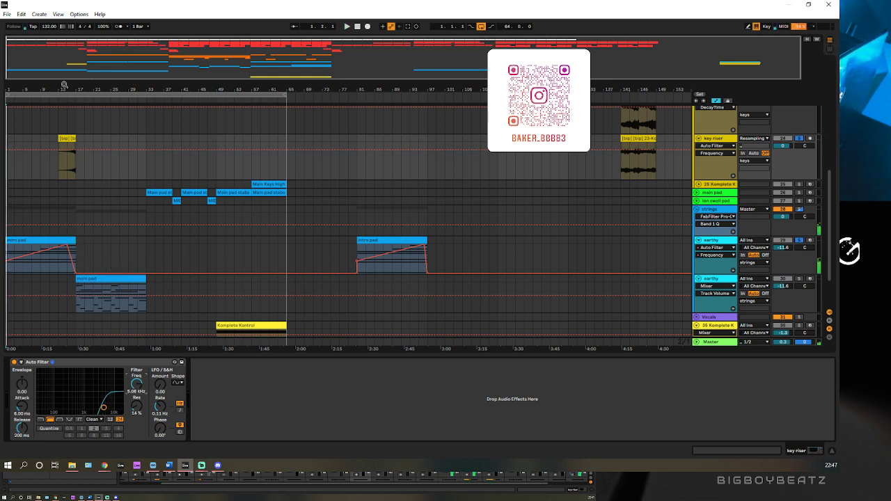
left_click(59, 101)
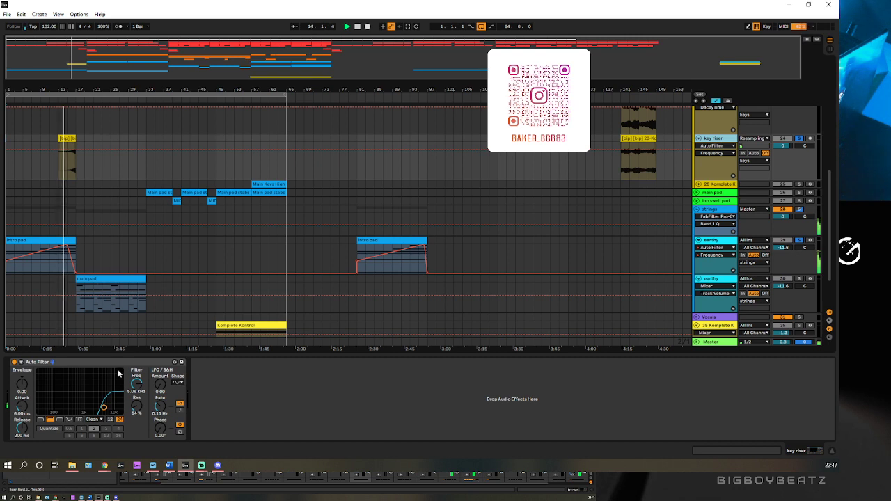
left_click_drag(134, 385, 128, 414)
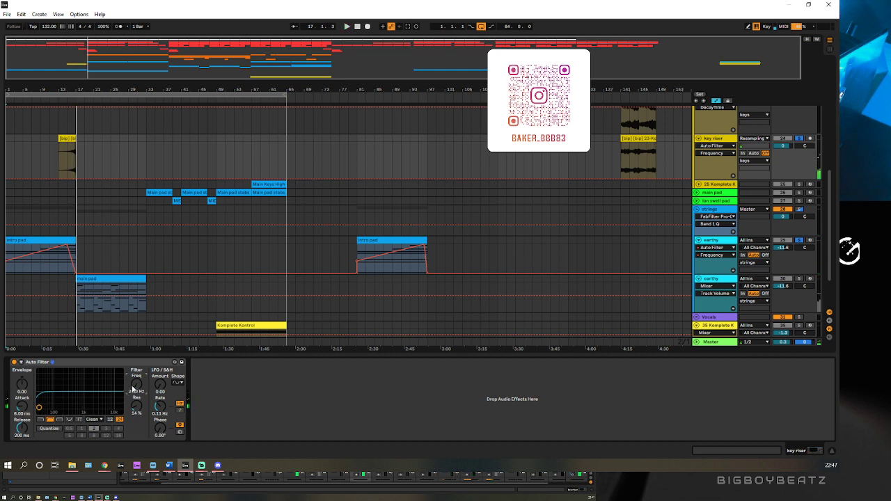
Automate the key riser's high-pass frequency from 2.29 kHz down to 26.0 Hz at bar 17 and raise its resonance to 31 %.
left_click_drag(135, 382, 134, 348)
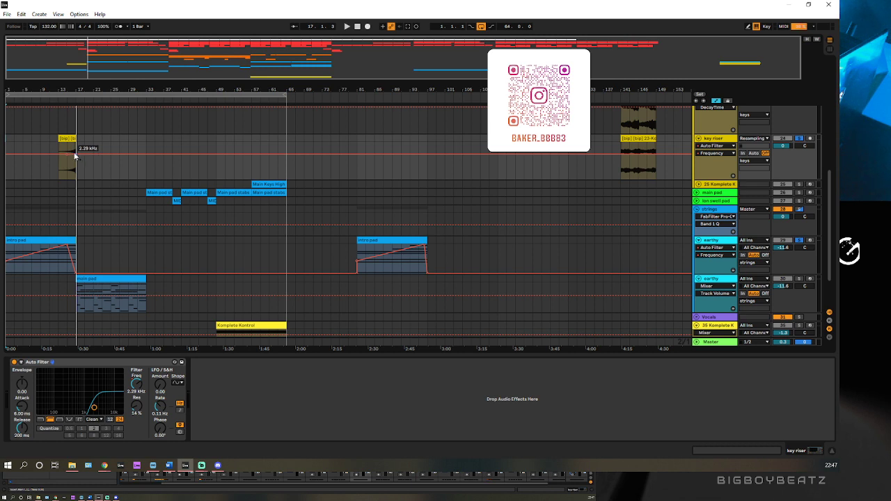
left_click_drag(75, 154, 78, 185)
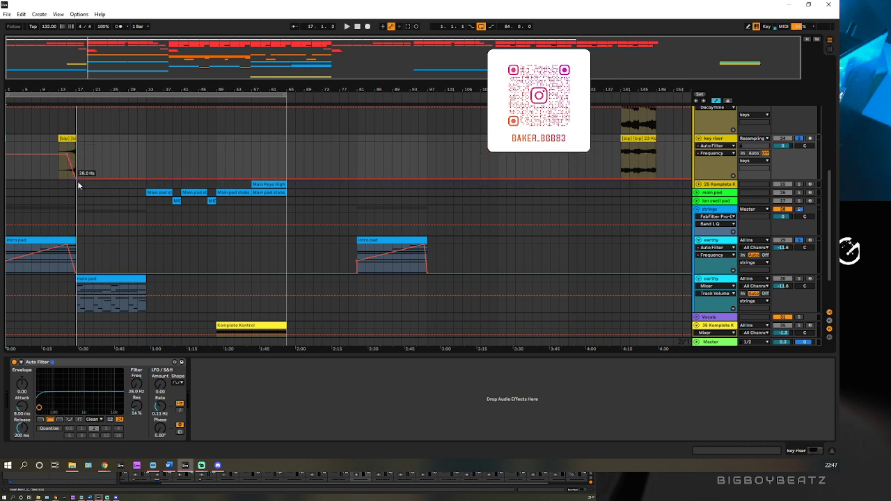
left_click_drag(136, 409, 134, 401)
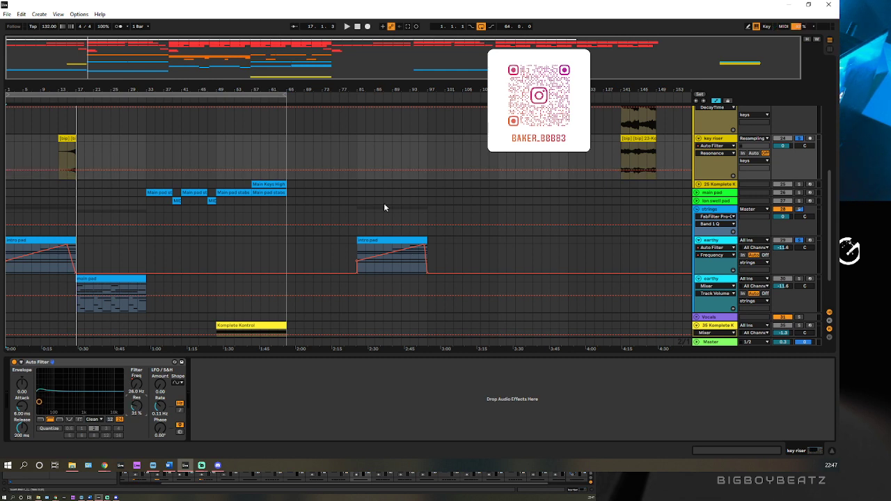
Unsolo the key riser, play the arrangement from the start and fold the beats group.
left_click(798, 139)
left_click(356, 26)
key("space")
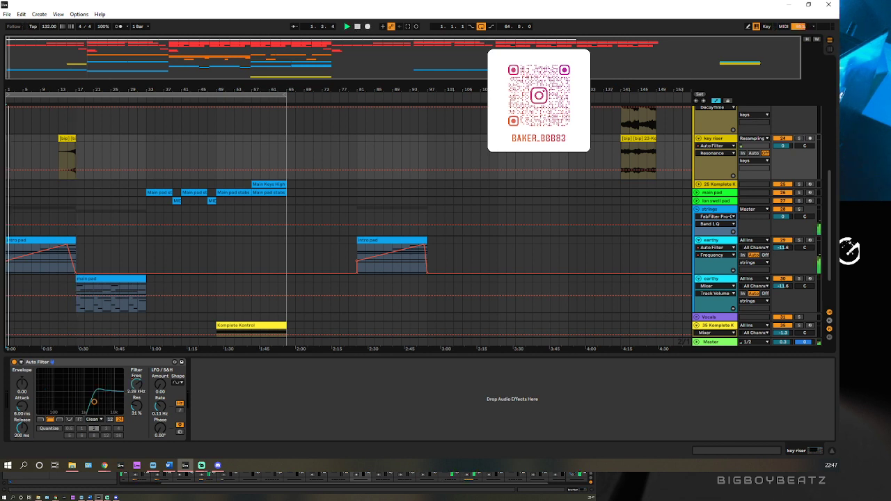
left_click(831, 452)
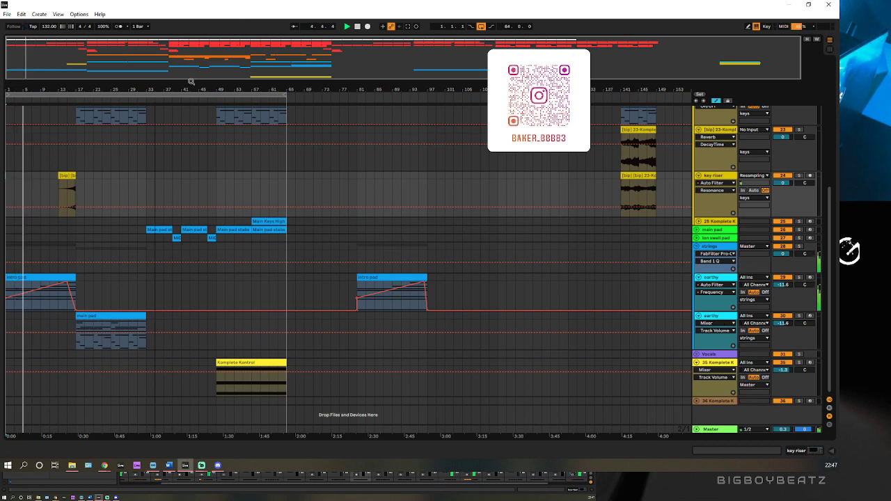
scroll(349, 279, "up", 5)
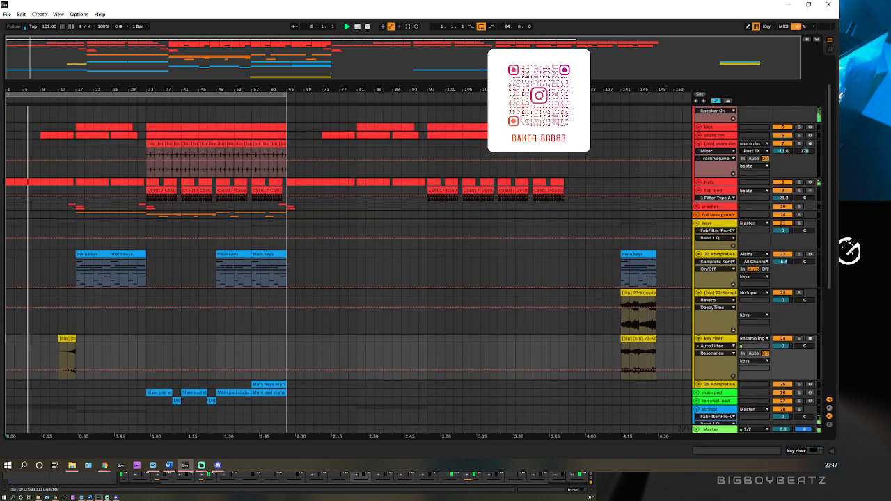
scroll(698, 124, "up", 2)
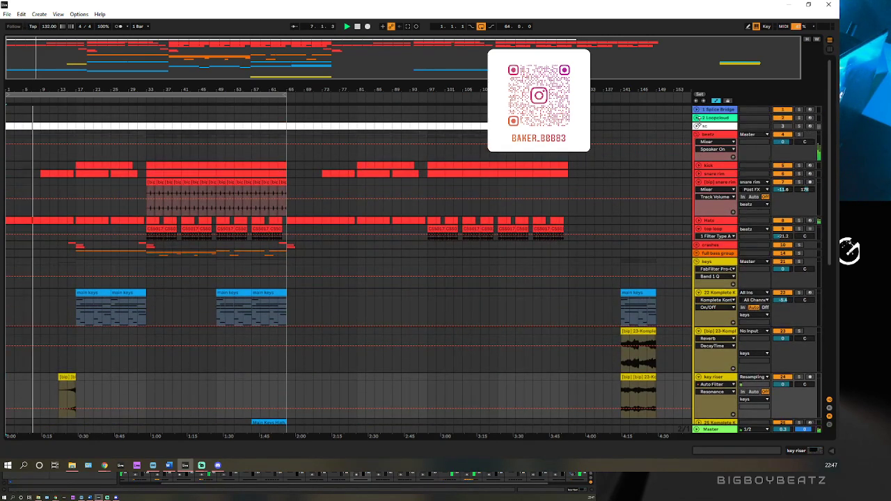
left_click(699, 134)
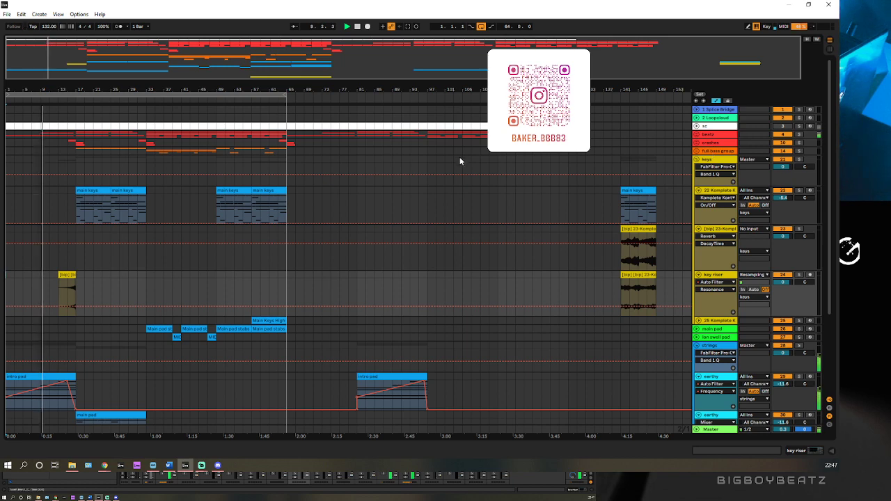
Show the devices of the earthy intro pad track and listen to its filter sweep through the transition at bar 17.
left_click(717, 377)
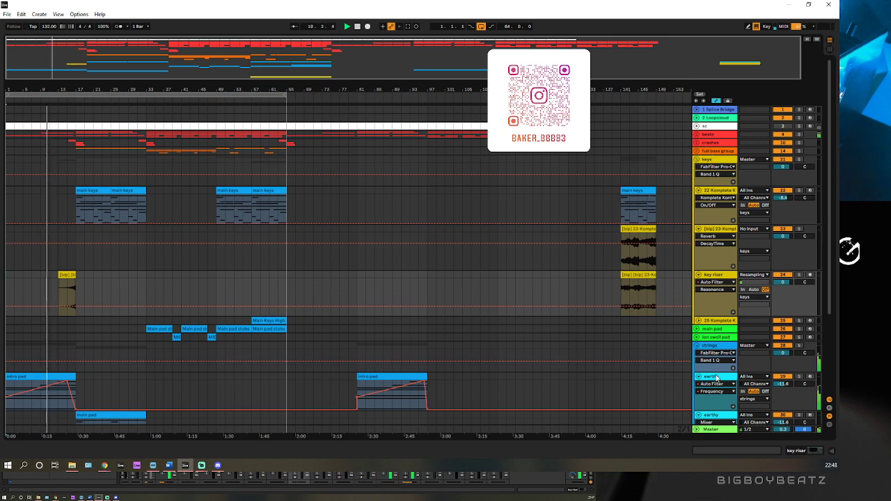
key("shift+Tab")
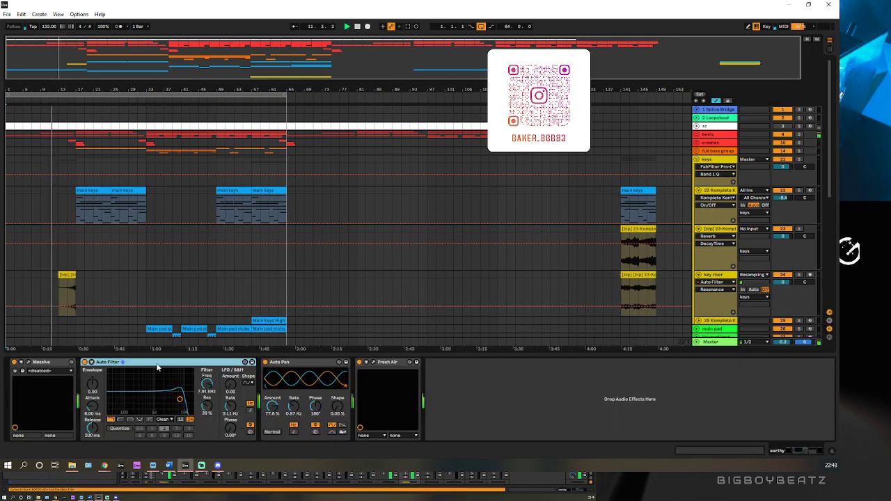
scroll(321, 316, "down", 2)
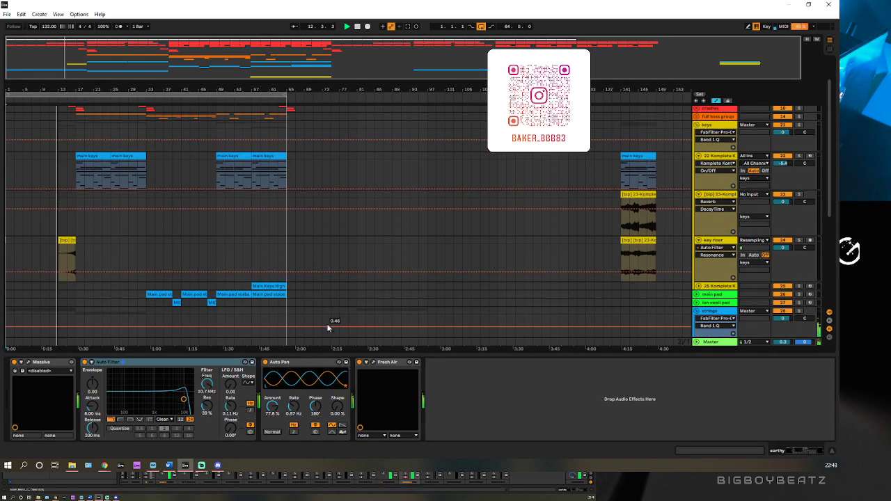
scroll(333, 310, "down", 3)
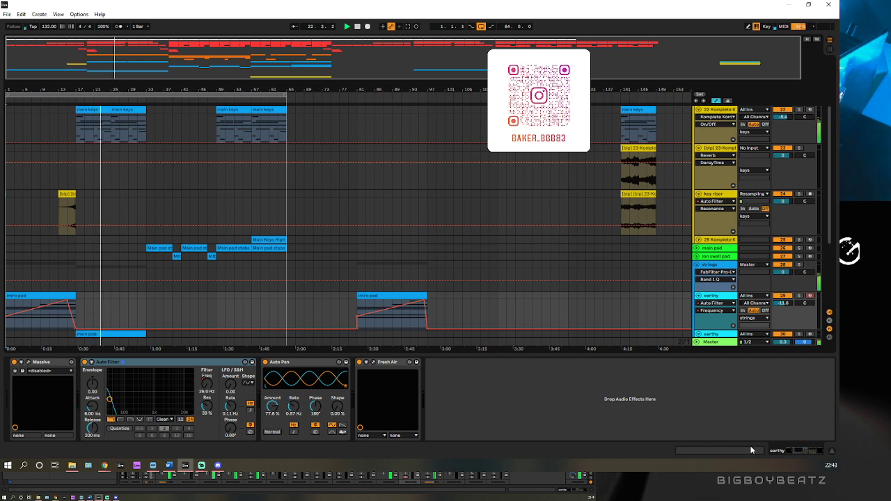
left_click(827, 451)
scroll(629, 184, "up", 2)
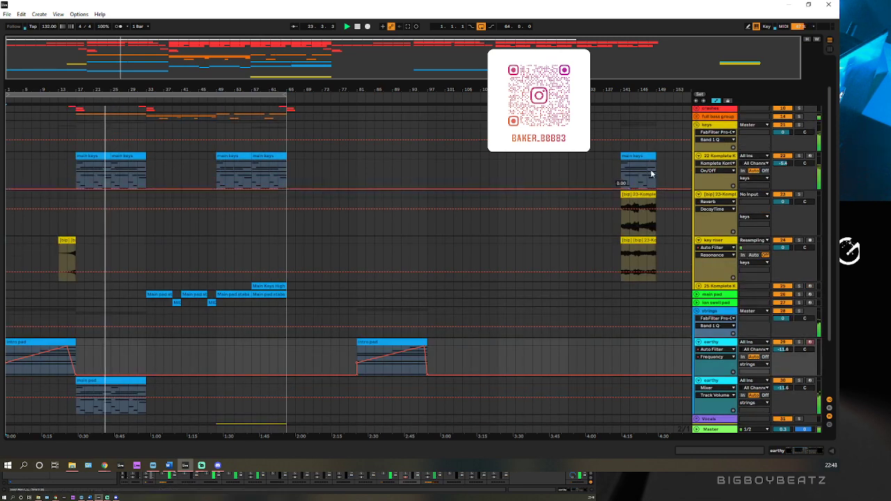
Add FabFilter Pro-Q 3 to the 22-Komplete Kontrol keys track and restart playback from bar 17.
double_click(710, 160)
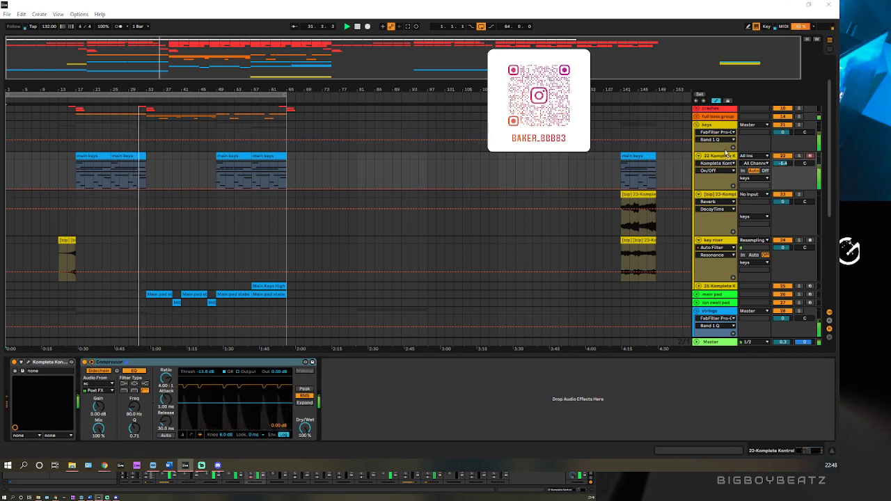
key("ctrl+alt+p")
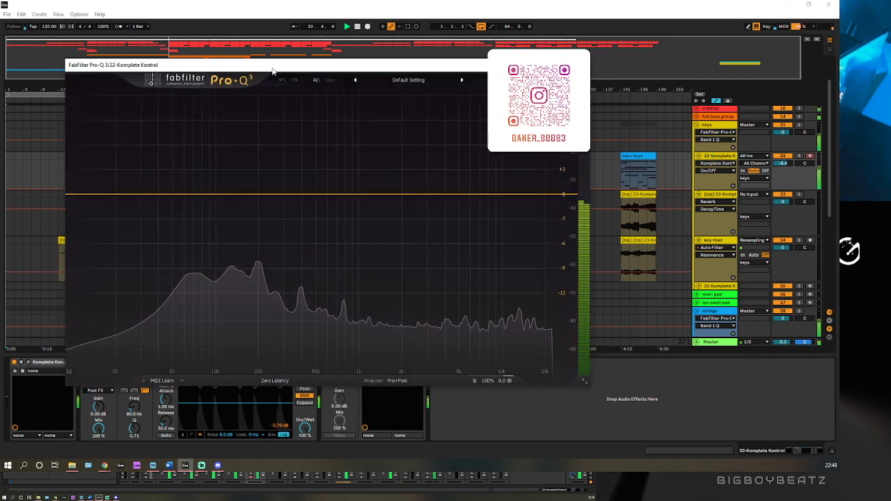
left_click_drag(278, 65, 514, 65)
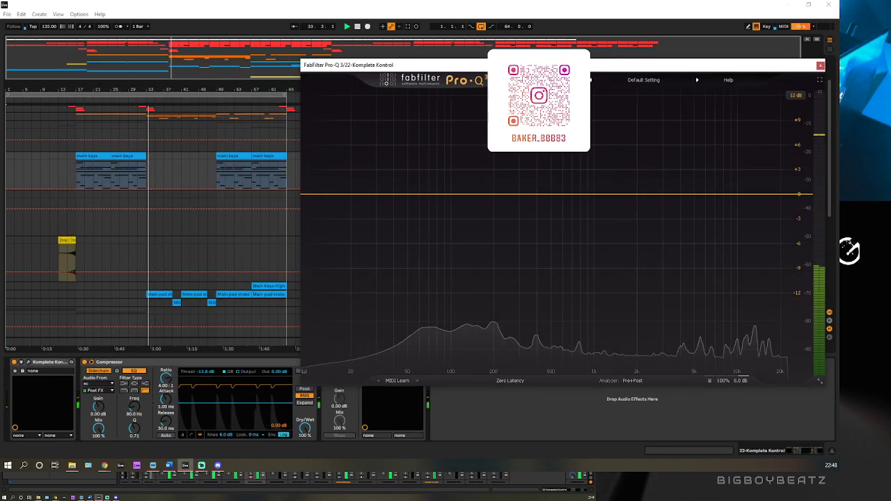
left_click(73, 99)
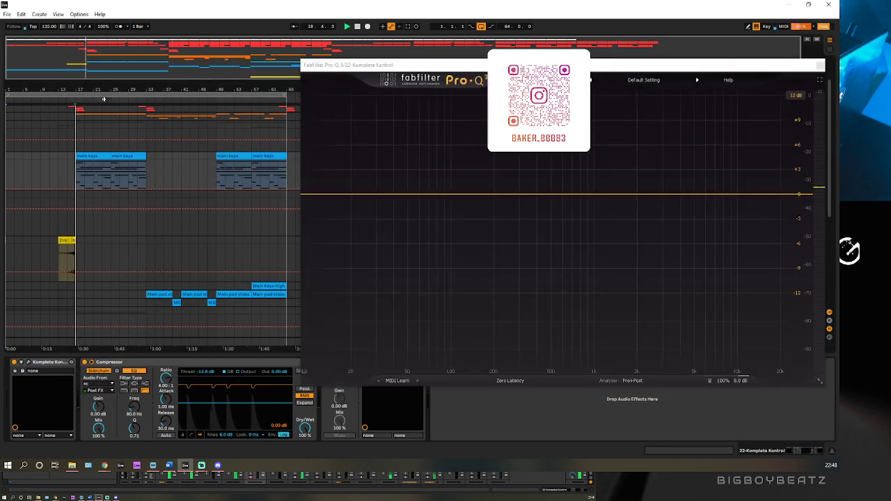
left_click_drag(478, 68, 290, 68)
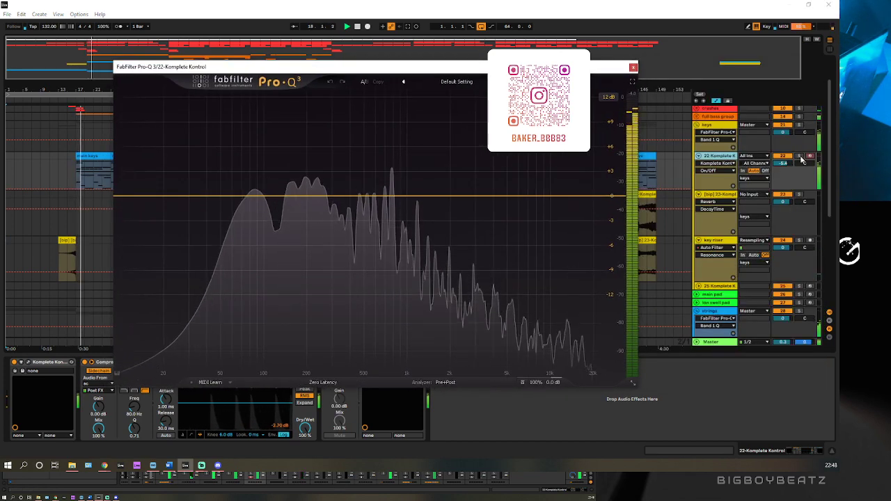
Solo the main keys track and add a 12 dB/oct low cut at about 104 Hz in its Pro-Q 3.
left_click_drag(126, 197, 265, 198)
scroll(269, 193, "down", 1)
scroll(266, 195, "up", 3)
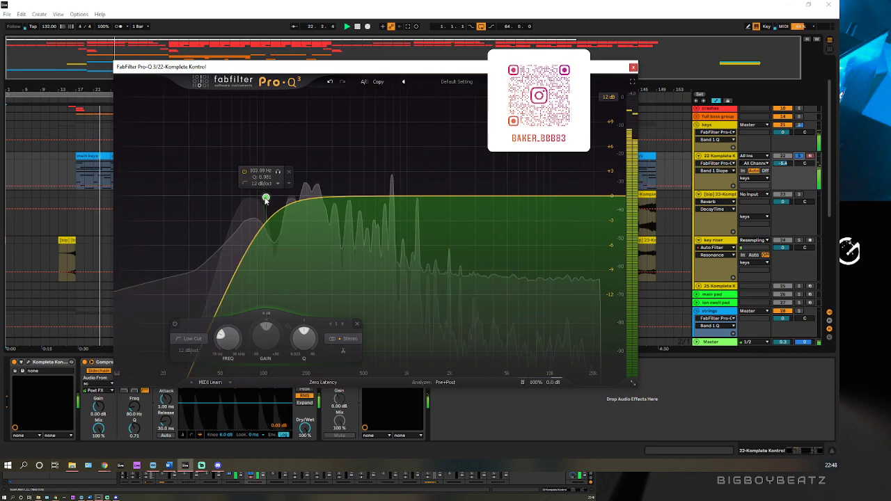
scroll(266, 199, "down", 2)
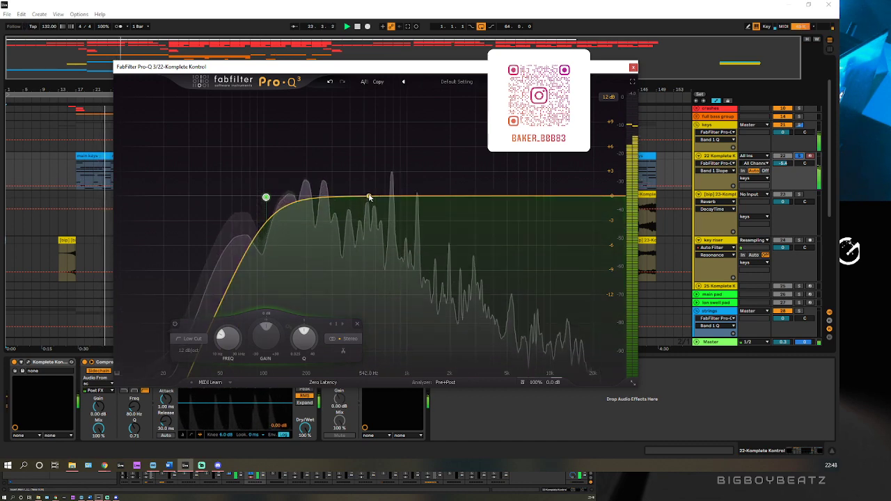
Cut the keys by about 2.65 dB with a bell near 780 Hz and slightly boost a third band in the highs.
left_click_drag(387, 200, 391, 220)
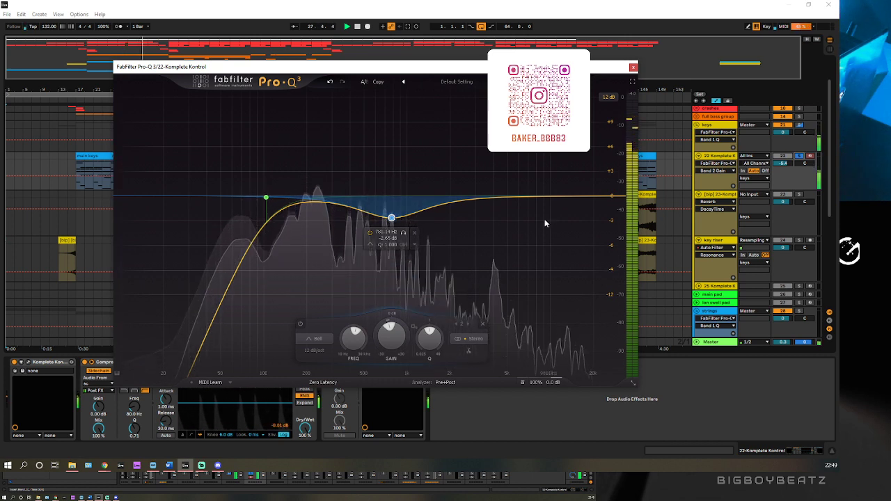
left_click(534, 197)
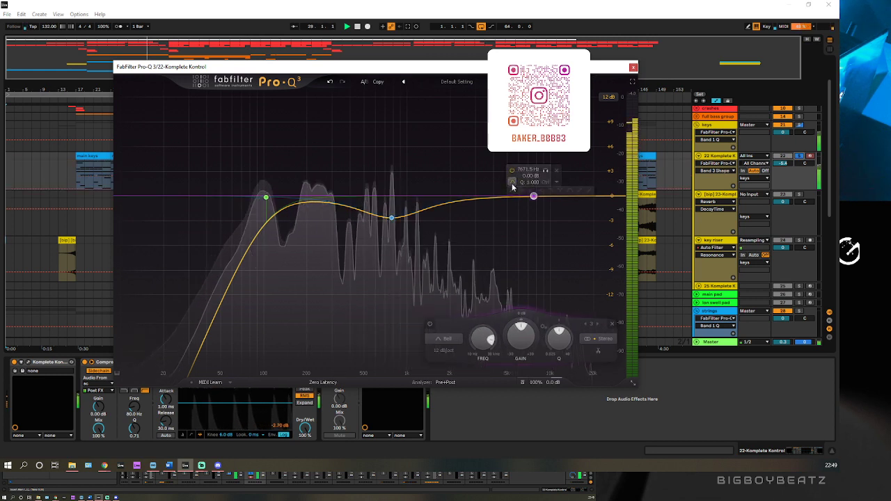
left_click(546, 192)
left_click_drag(534, 196, 523, 186)
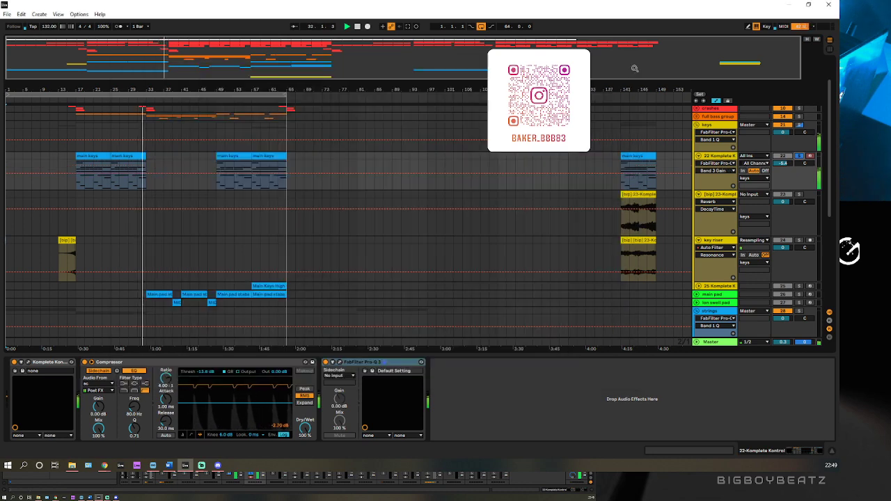
left_click(634, 67)
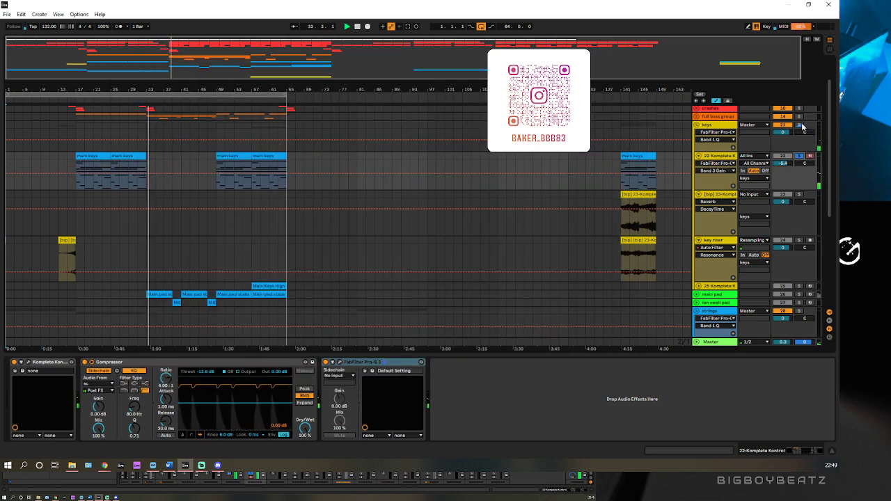
Unsolo the keys and play the arrangement from the start to hear the equalized keys in the mix.
key("Home")
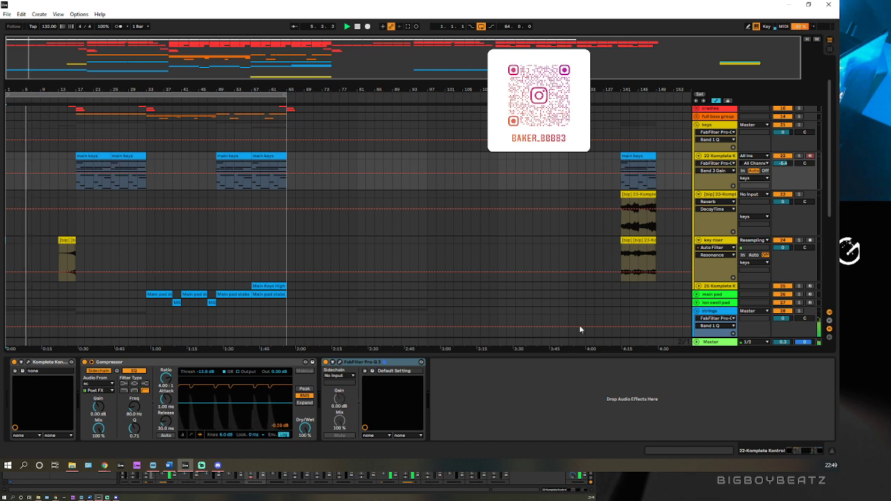
left_click(832, 452)
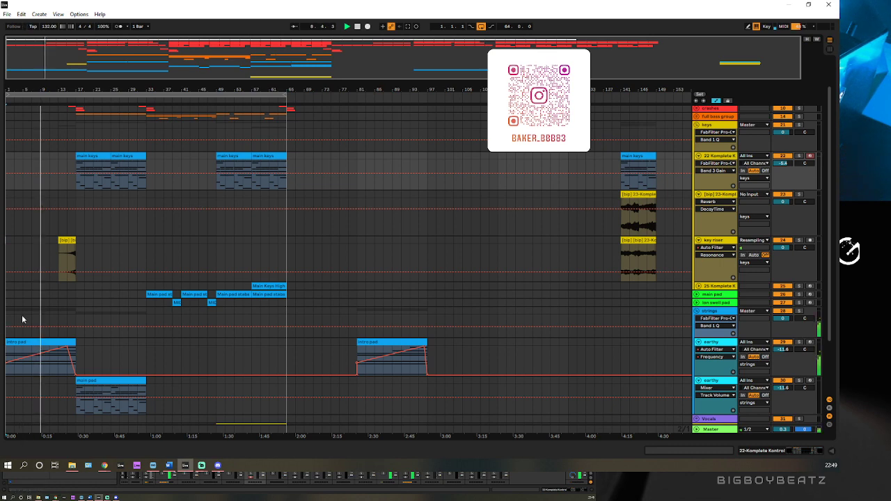
scroll(123, 245, "up", 1)
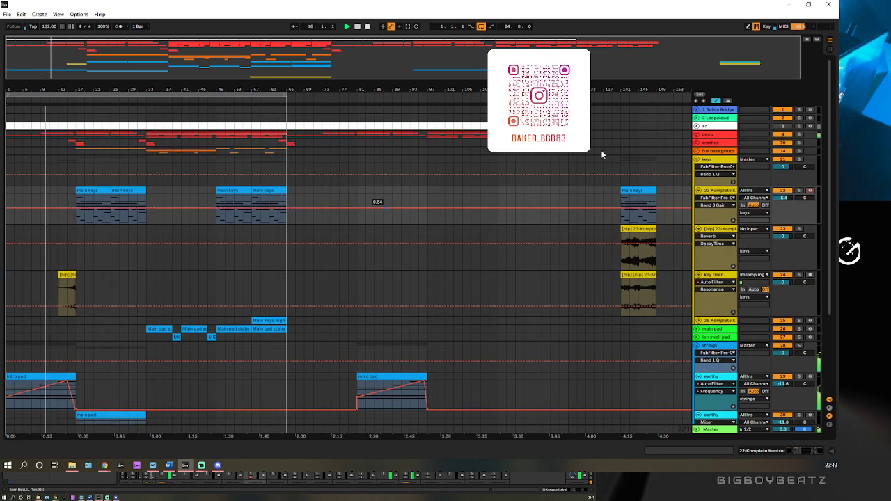
left_click(697, 152)
left_click(697, 152)
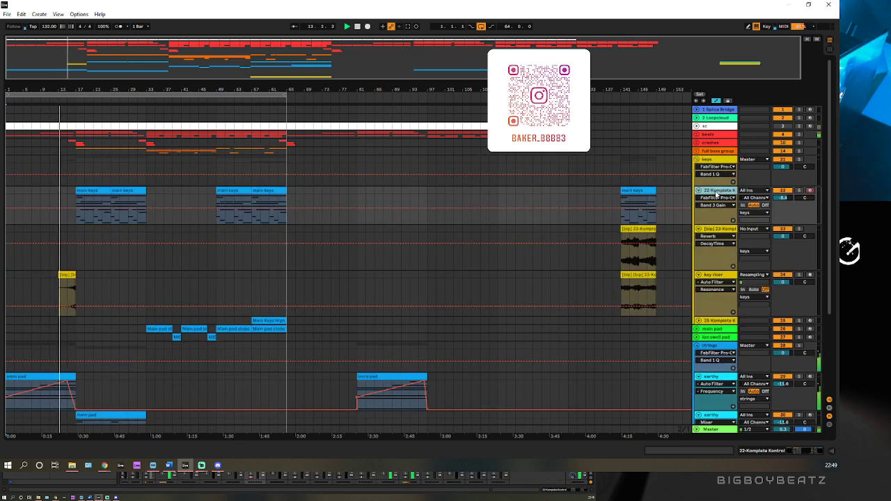
Review the keys and key riser device chains while listening to the transition from the intro into the main keys section.
double_click(717, 191)
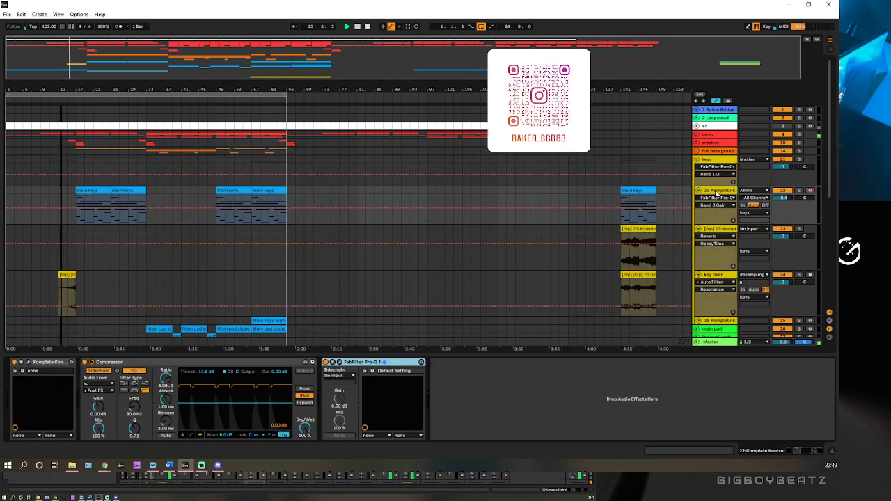
left_click(720, 277)
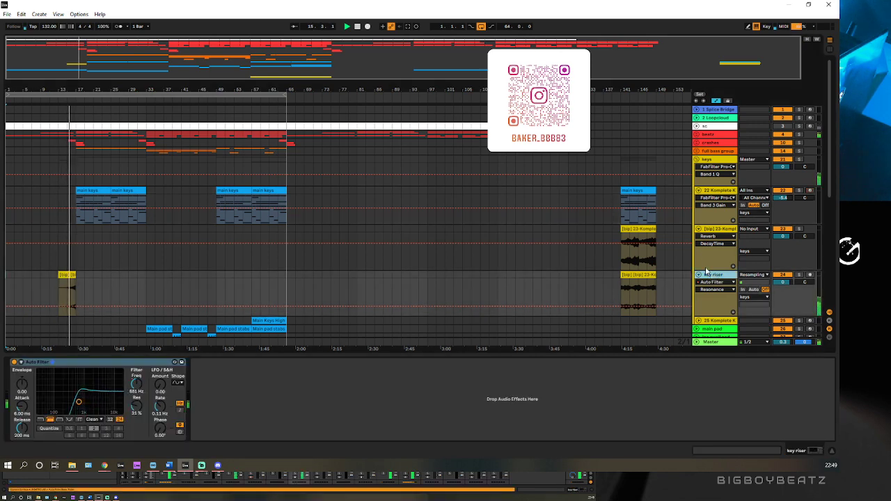
scroll(313, 206, "down", 5)
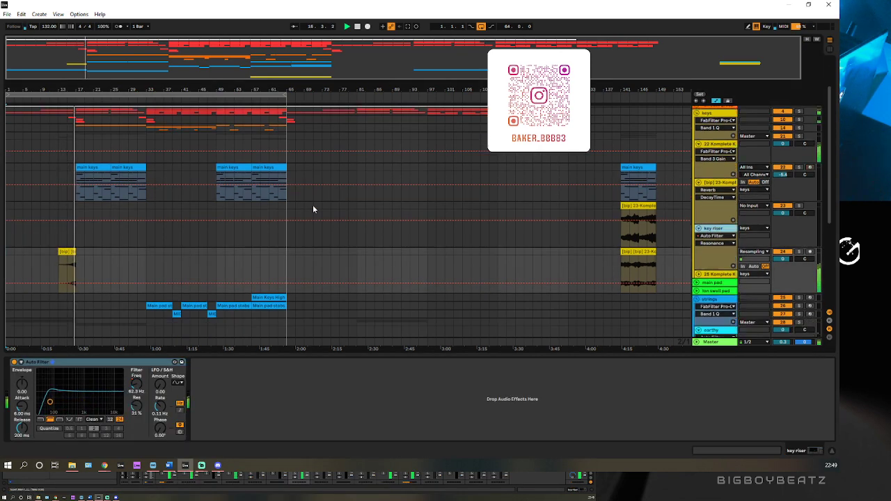
scroll(313, 205, "down", 1)
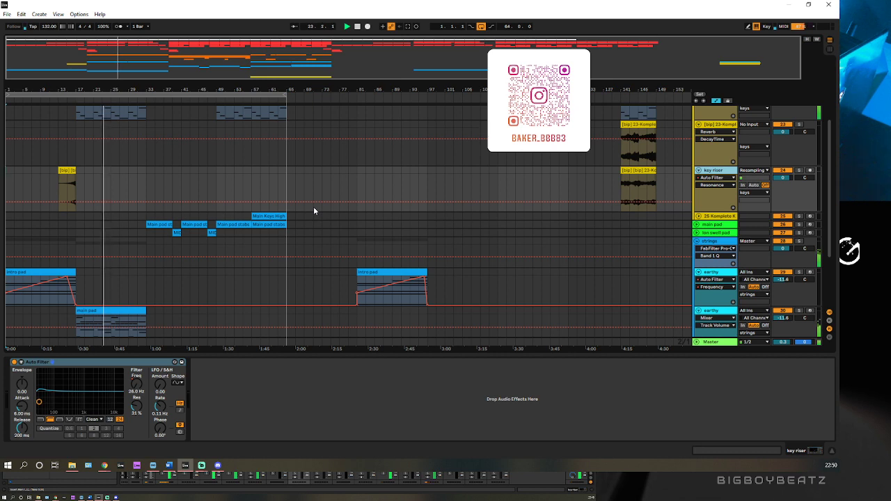
scroll(305, 210, "up", 3)
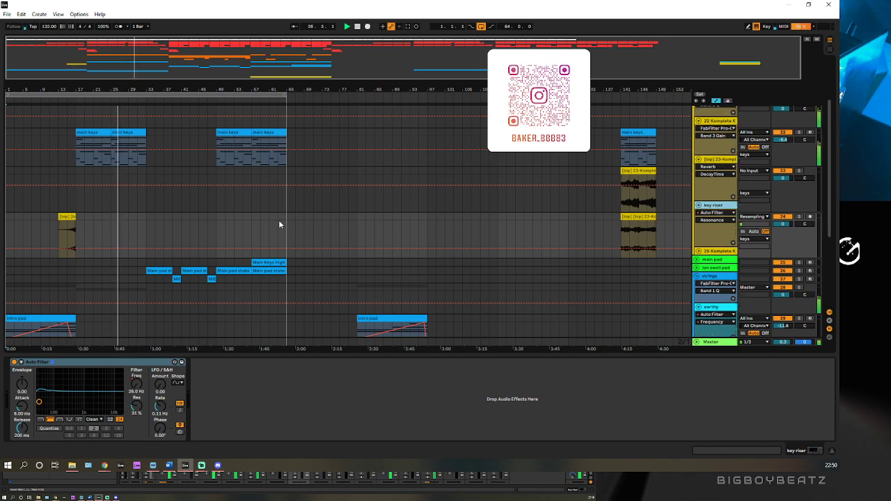
scroll(278, 220, "down", 4)
scroll(278, 223, "down", 2)
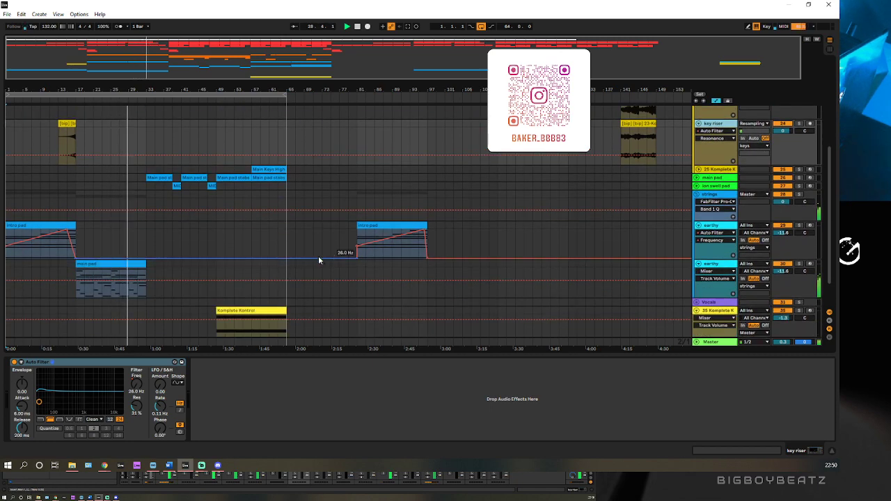
scroll(261, 251, "down", 2)
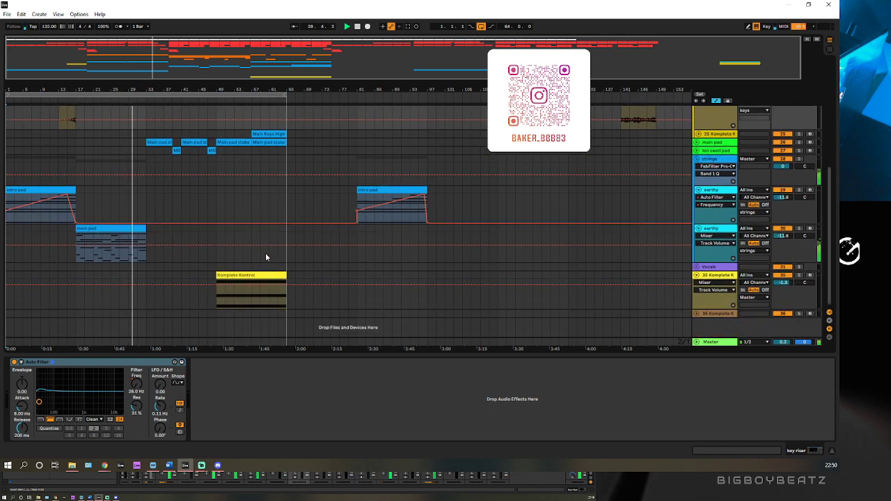
Listen on through the drop from bar 33 and unfold the full bass group to examine its tracks.
left_click(831, 451)
scroll(196, 256, "up", 5)
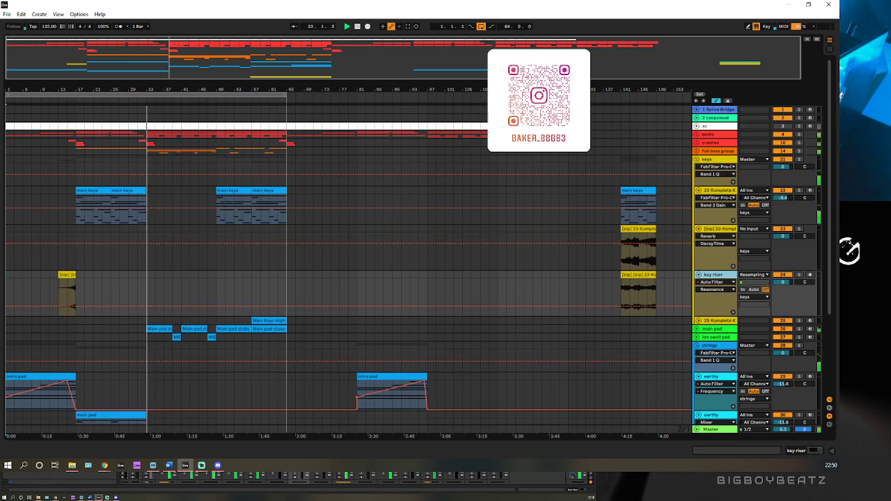
mouse_move(177, 55)
left_mouse_down()
mouse_move(177, 76)
mouse_move(180, 51)
left_mouse_up()
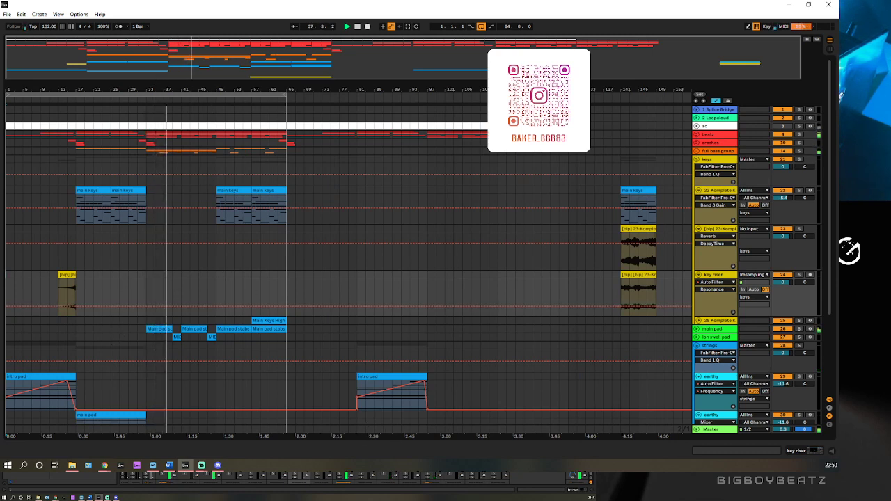
key("Right")
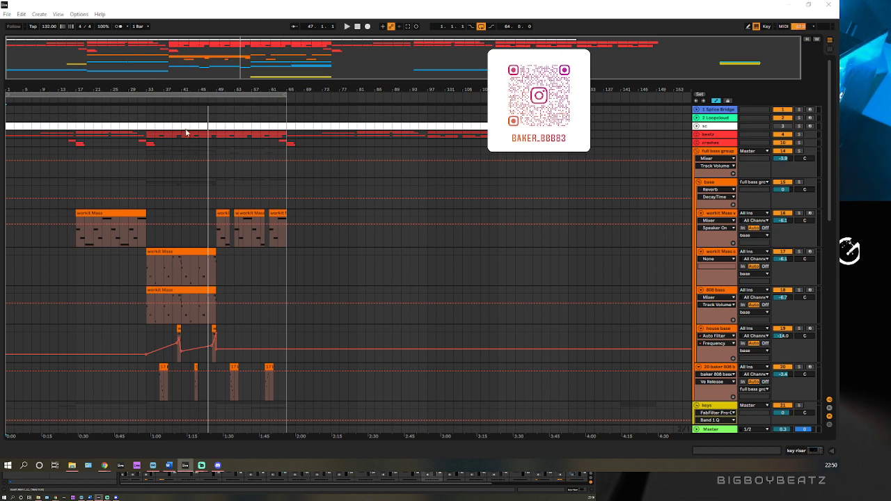
Loop the short 808 bass fill clip at bar 44 and play it with its track soloed.
left_click_drag(210, 59, 208, 123)
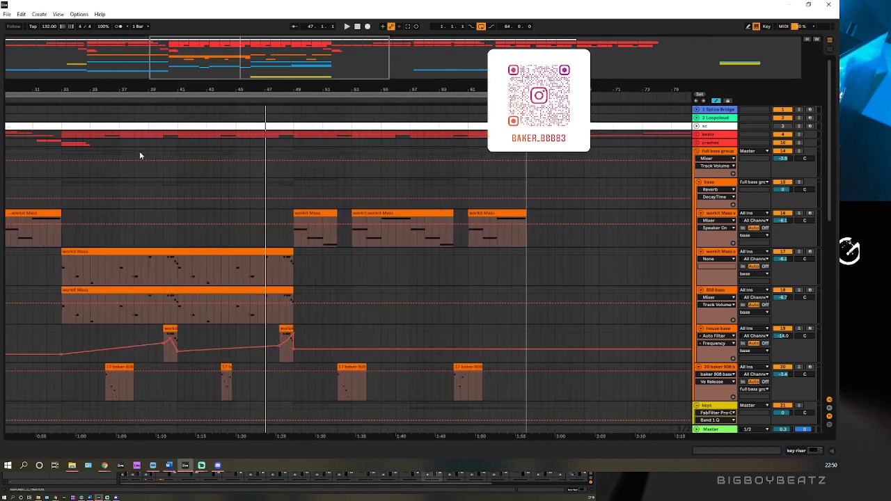
left_click_drag(206, 69, 293, 403)
left_click(352, 379)
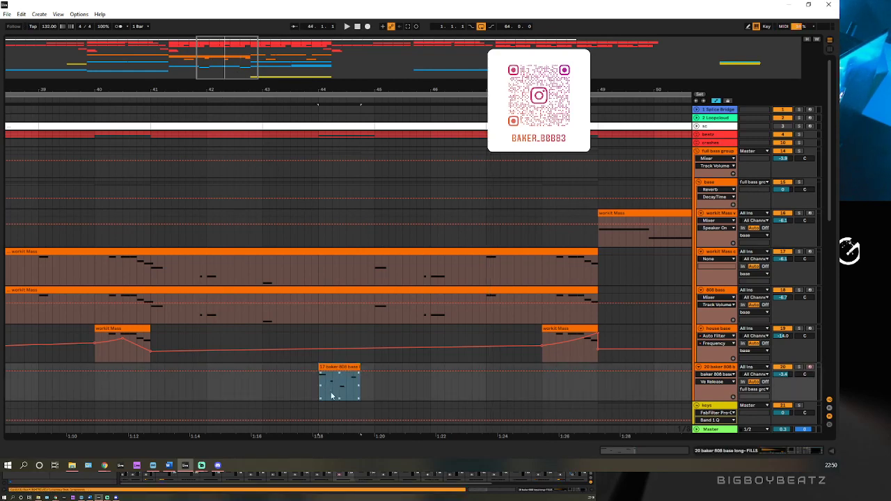
left_click_drag(360, 403, 316, 354)
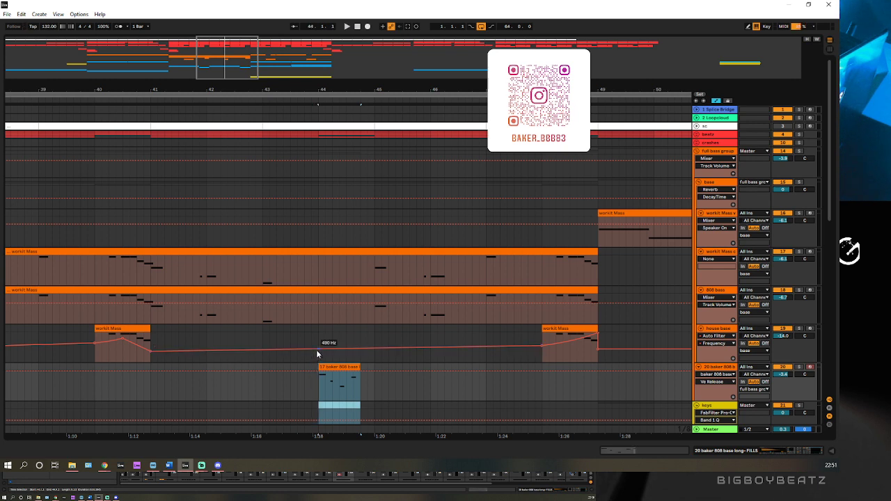
right_click(345, 413)
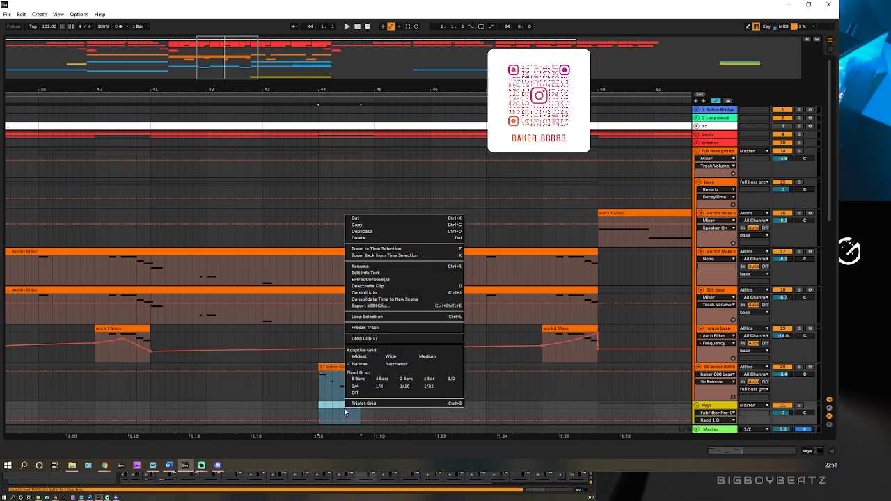
left_click(361, 322)
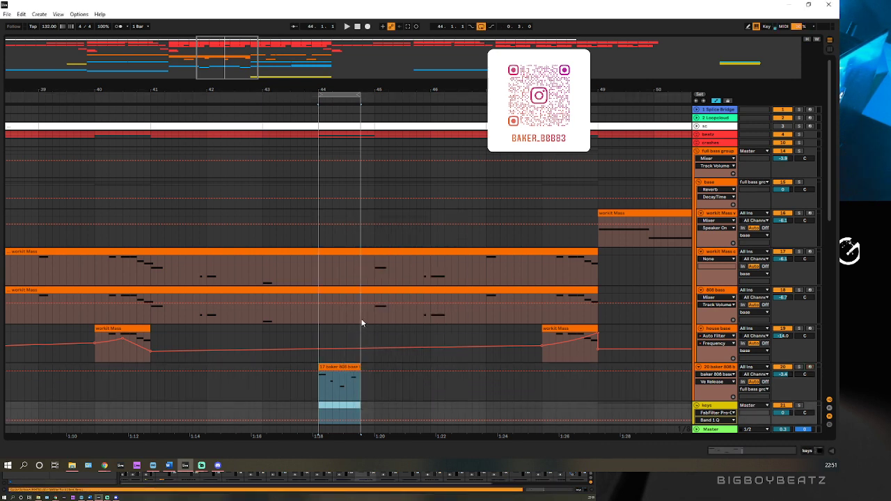
left_click(800, 367)
key("space")
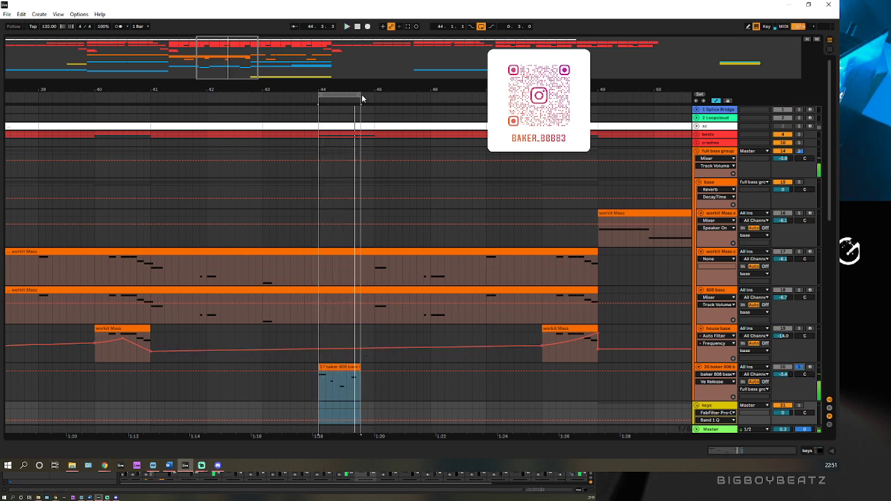
Extend the loop and the 808 fill clip to bar 45 and open the clip's notes for editing.
left_click_drag(357, 94, 376, 96)
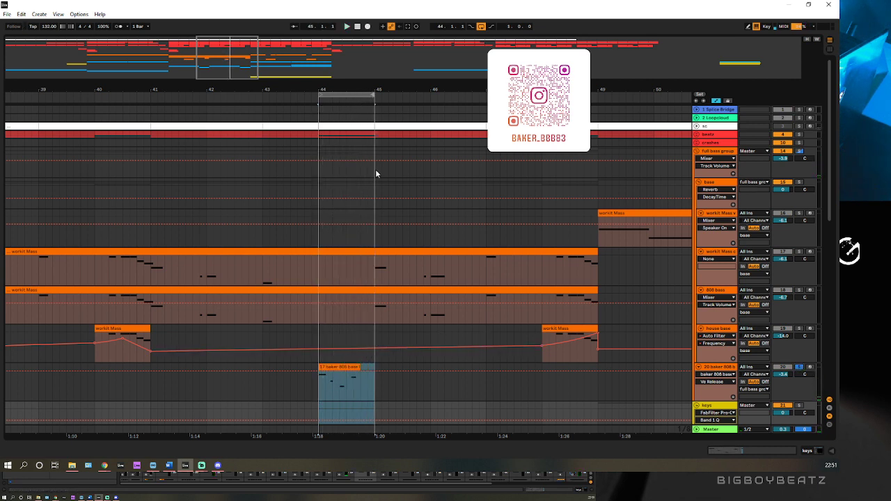
left_click_drag(371, 364, 374, 365)
double_click(361, 366)
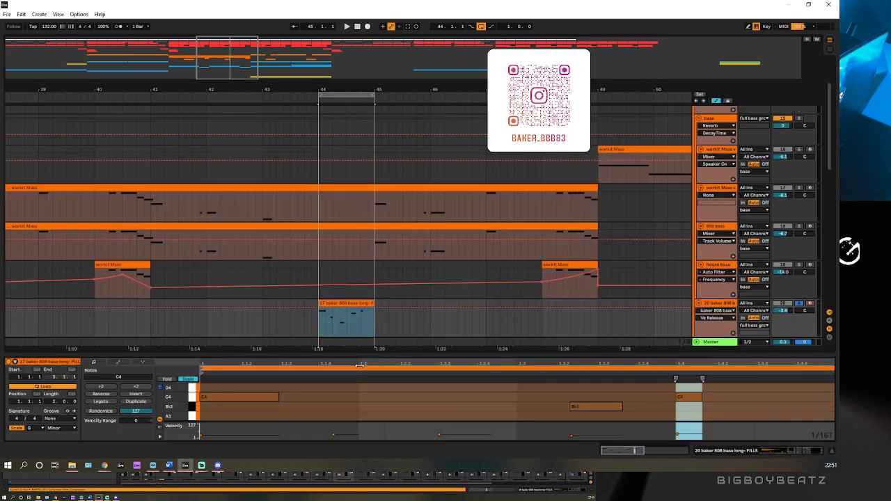
Delete the last C4 note at beat 1.4 of the fill clip and play the loop.
scroll(418, 223, "down", 3)
left_click_drag(418, 299, 552, 162)
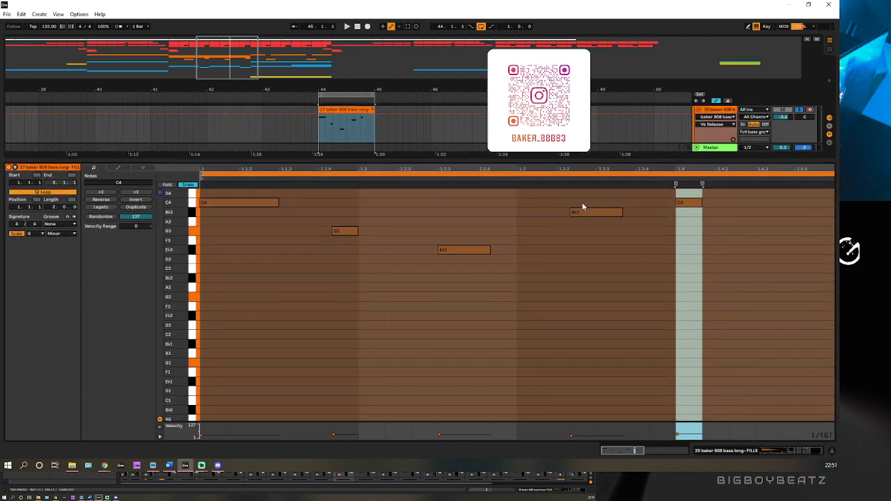
left_click(681, 206)
key("Delete")
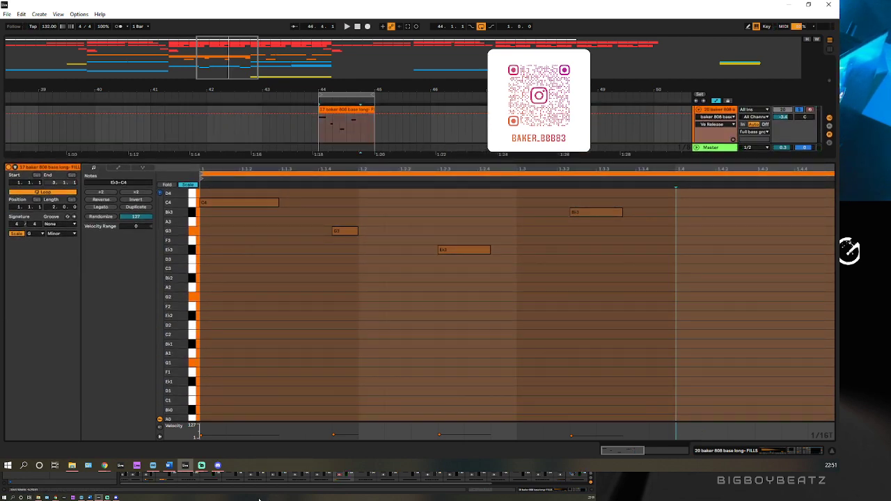
key("space")
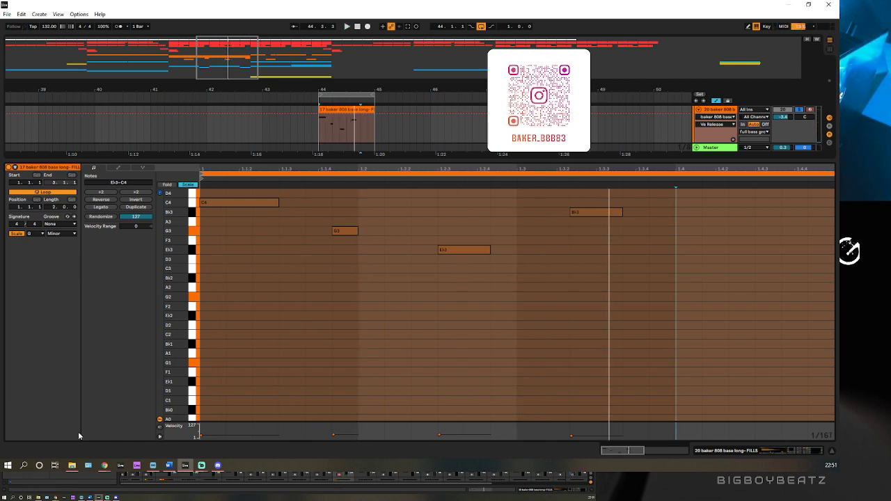
Examine the note expression lanes and the available envelope parameters for the fill's B♭3 note.
left_click(144, 168)
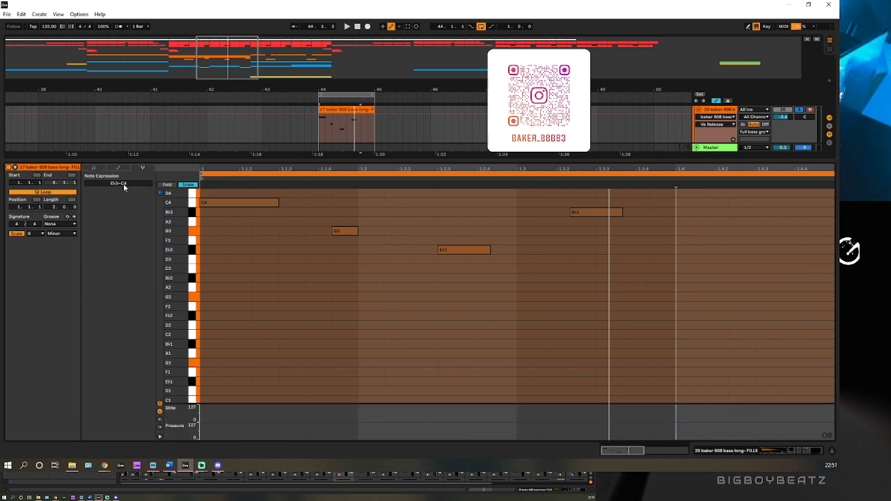
left_click(126, 182)
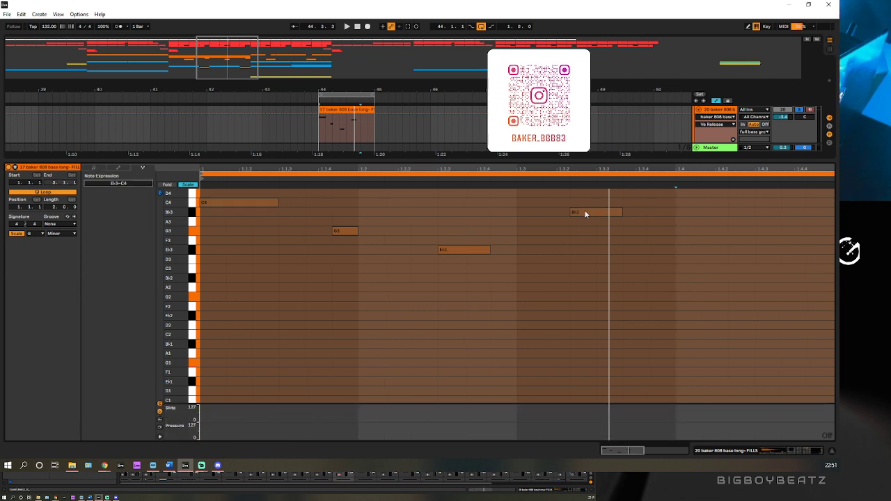
left_click(585, 213)
right_click(585, 213)
left_click(577, 214)
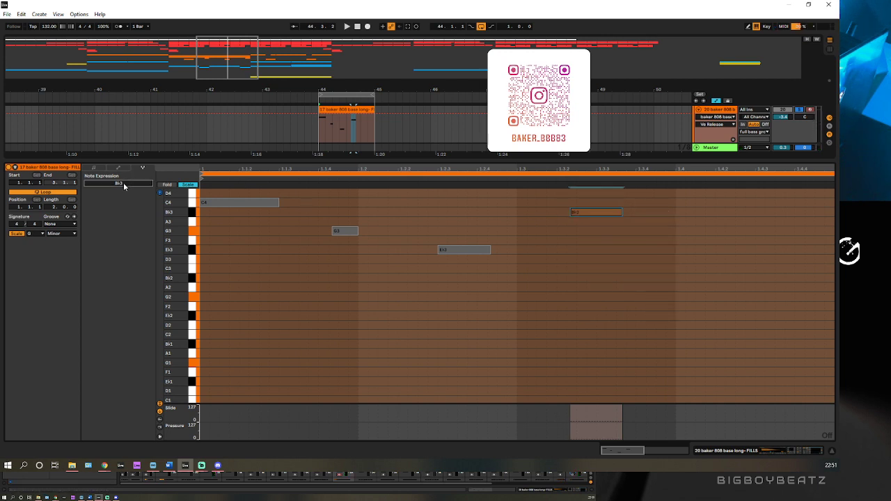
left_click(95, 169)
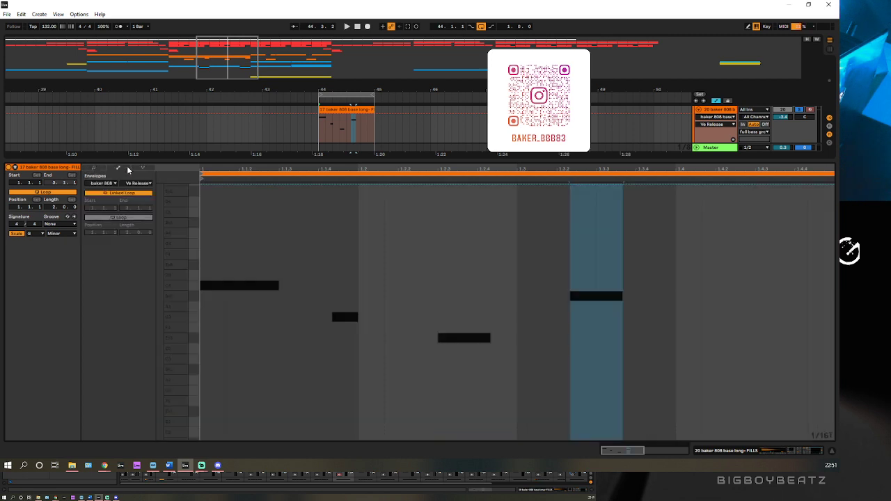
left_click(139, 183)
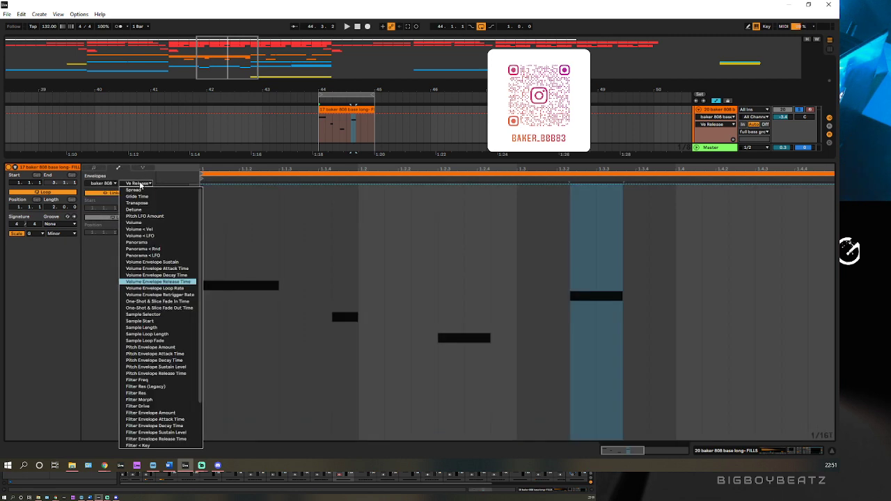
left_click(142, 172)
left_click(142, 168)
Nudge the fill's B♭3 note slightly earlier, check its end and listen to the loop.
left_click(590, 211)
left_click_drag(591, 216, 590, 216)
key("space")
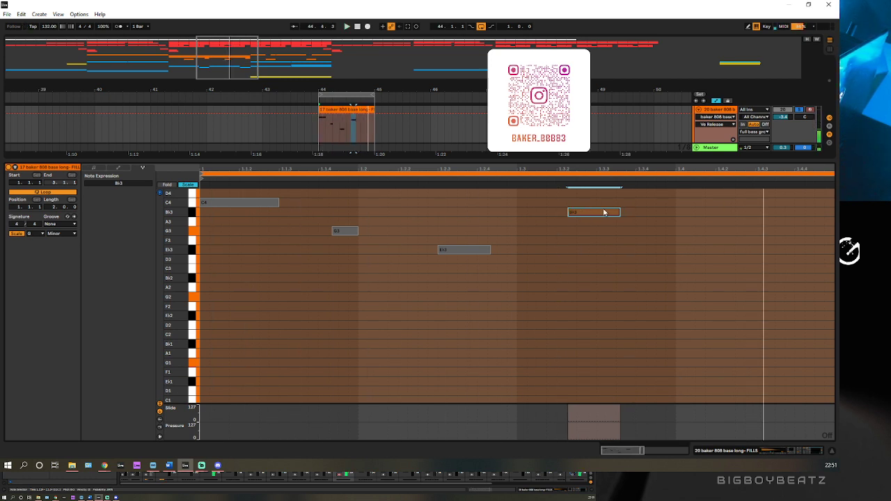
left_click_drag(619, 212, 620, 212)
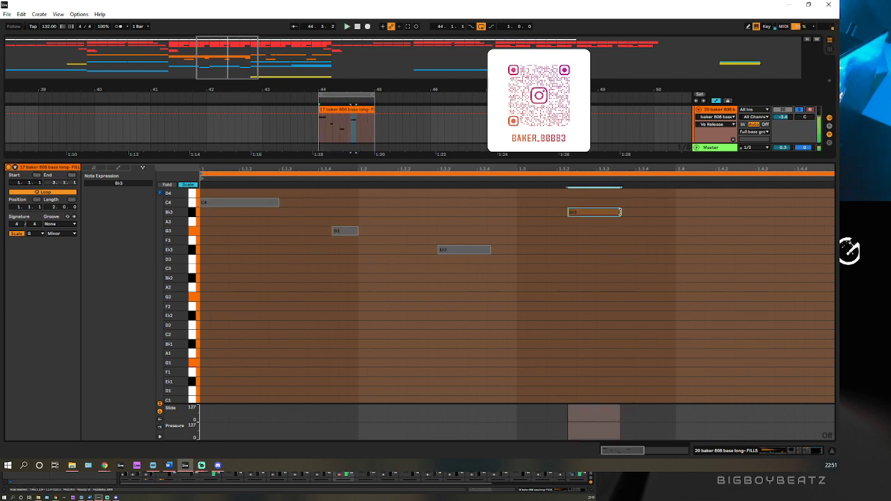
Set the fill clip's editor grid to 1/16 and enlarge the Slide and Pressure lanes.
left_click(821, 431)
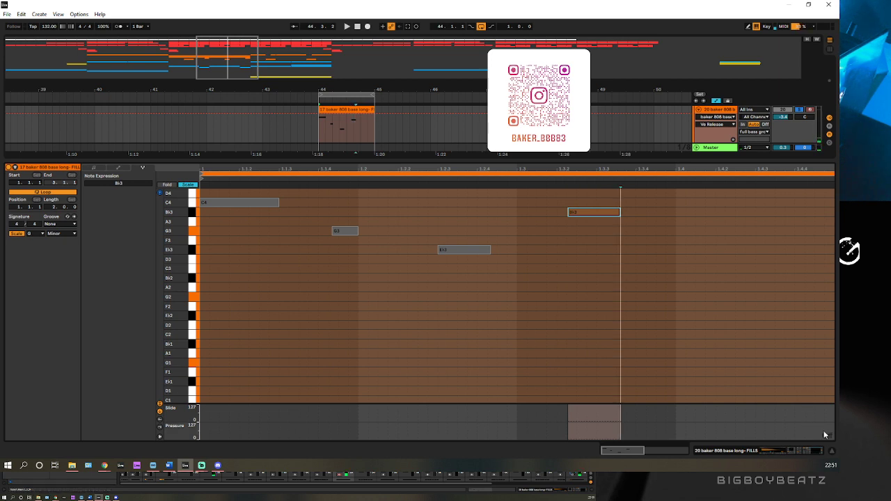
right_click(827, 434)
left_click(768, 401)
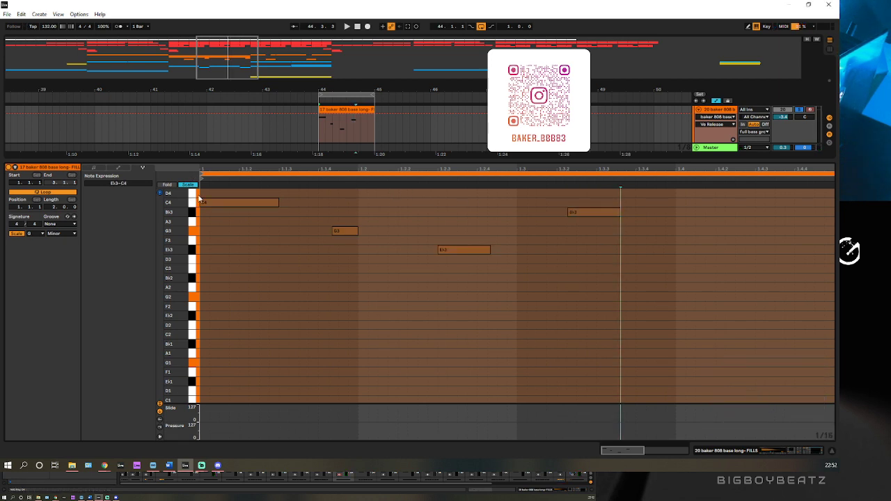
left_click_drag(242, 406, 241, 359)
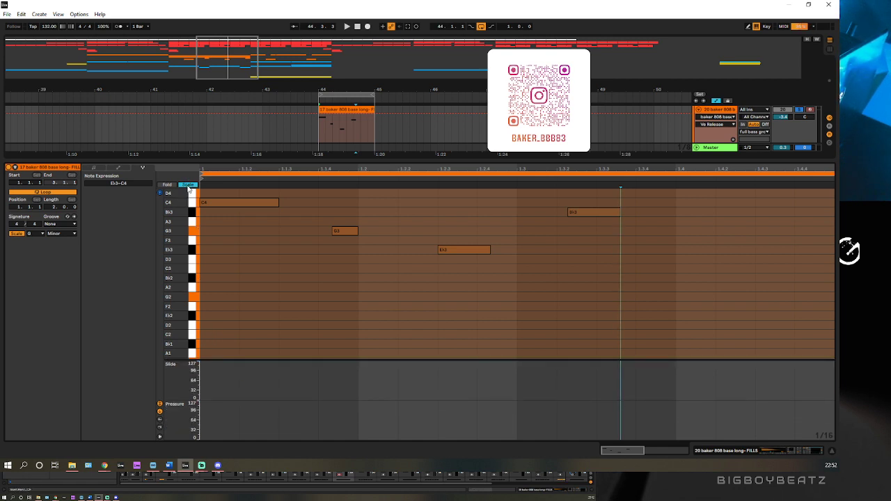
Show all keys instead of only scale notes and try to bend the B♭3 note's pitch while auditioning the loop.
left_click(188, 185)
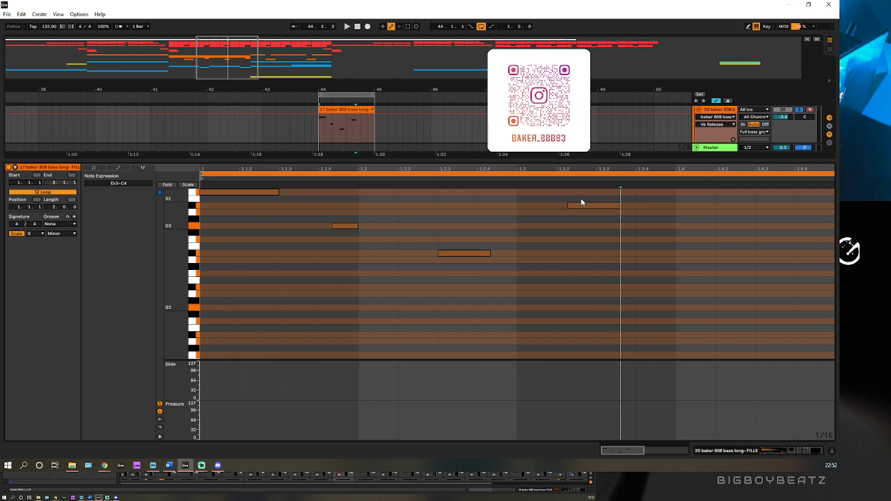
left_click(590, 205)
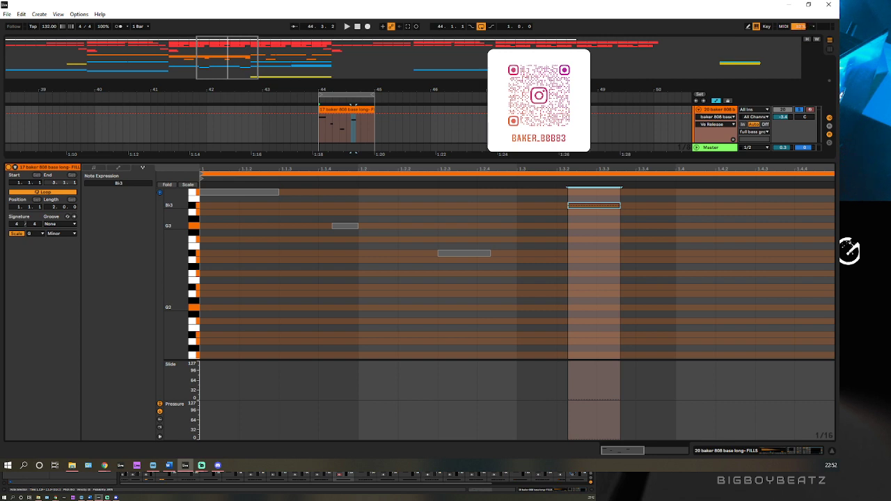
left_click(188, 185)
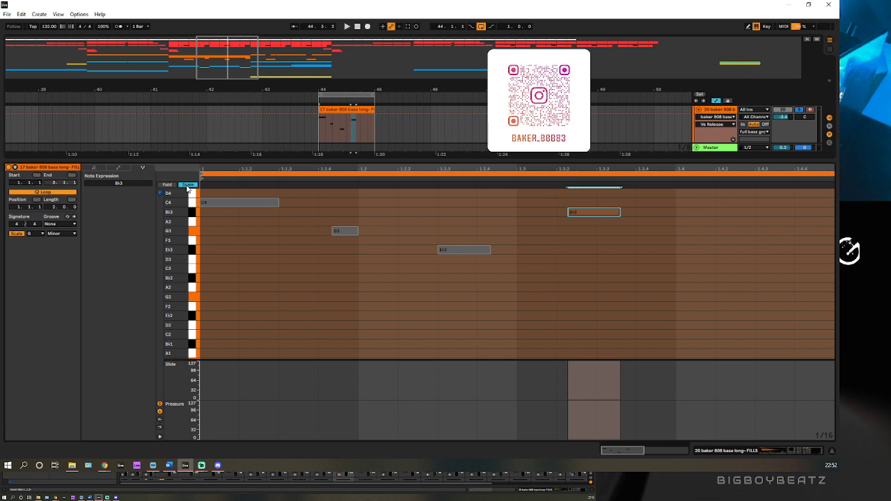
left_click(188, 185)
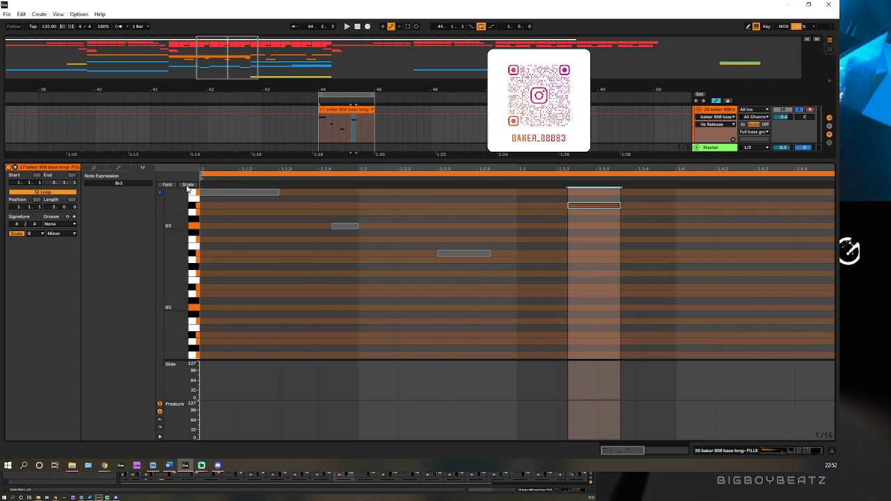
key("space")
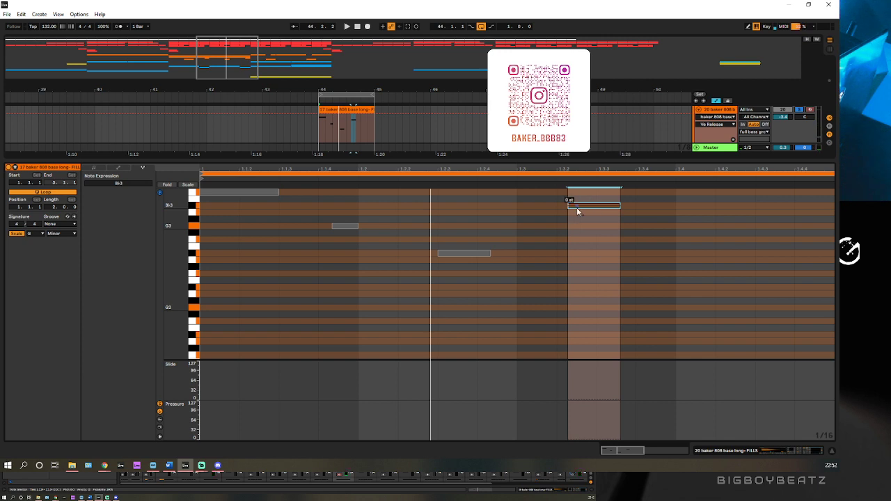
key("space")
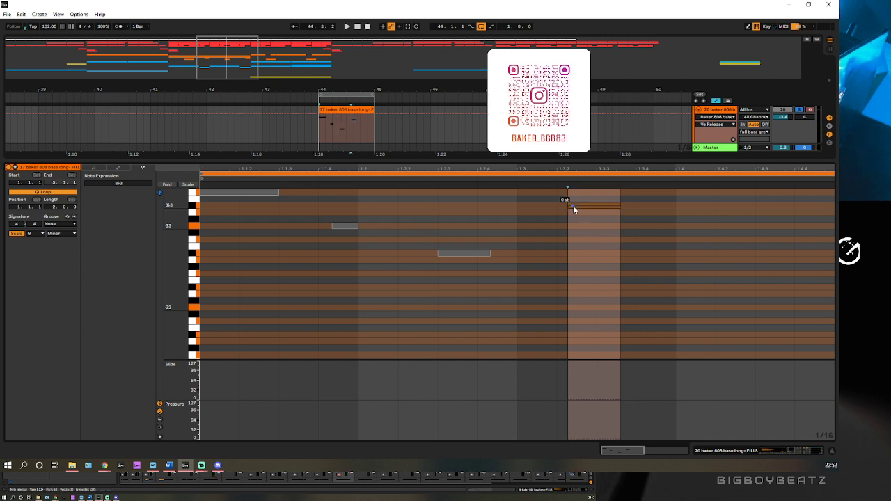
left_click_drag(614, 207, 573, 223)
key("space")
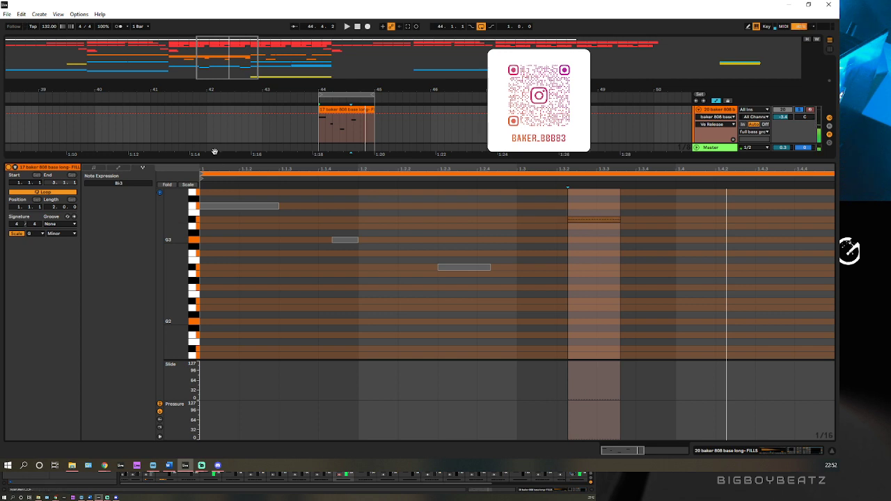
Return the fill clip to note editing, close the clip editor and show the wider arrangement with the bass tracks.
left_click(99, 171)
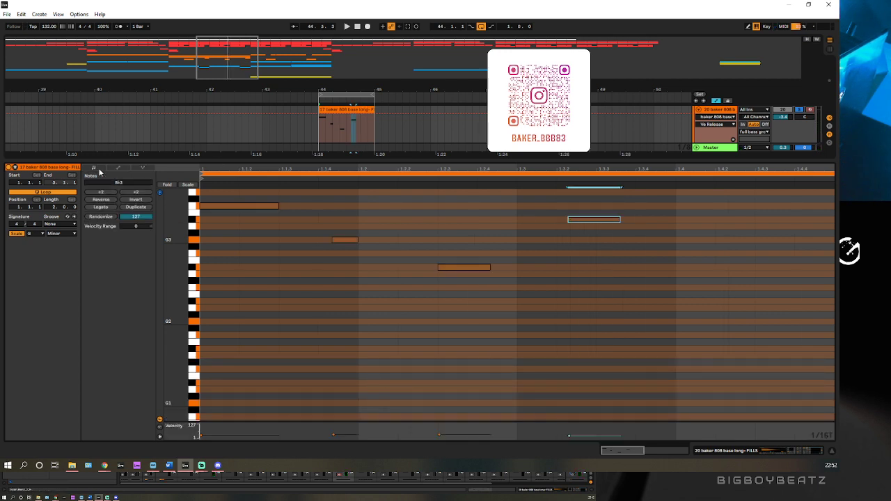
left_click_drag(401, 170, 405, 101)
left_click_drag(476, 159, 477, 332)
scroll(511, 204, "up", 2)
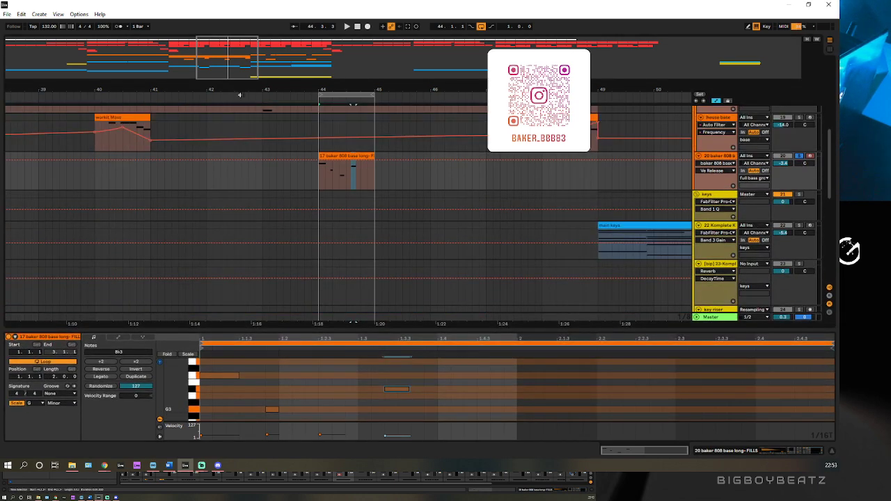
key("minus")
key("minus")
key("minus")
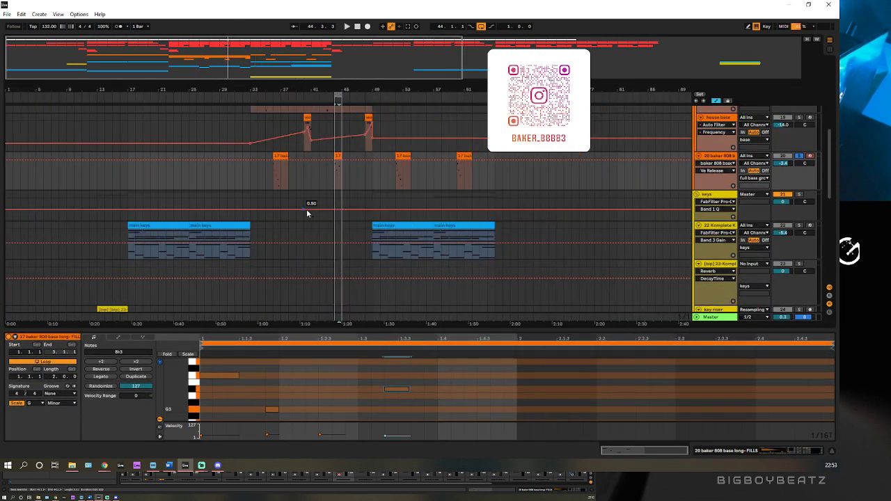
left_click(836, 453)
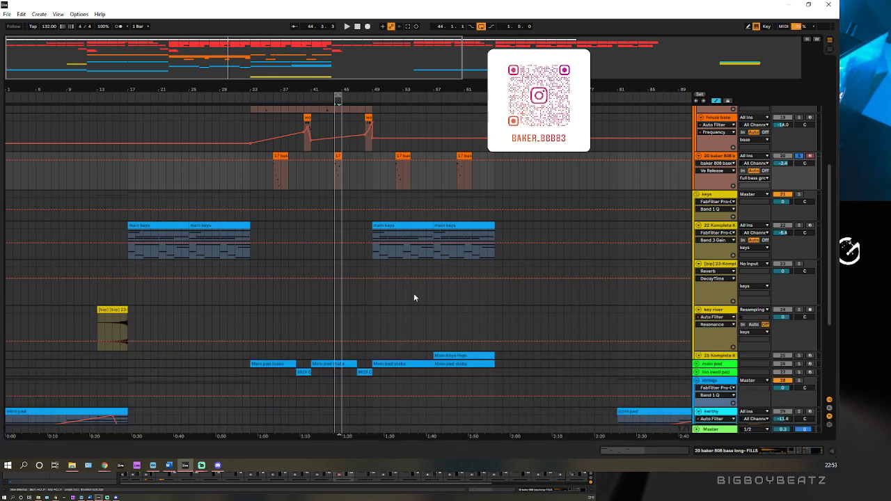
scroll(319, 185, "up", 3)
scroll(317, 188, "up", 5)
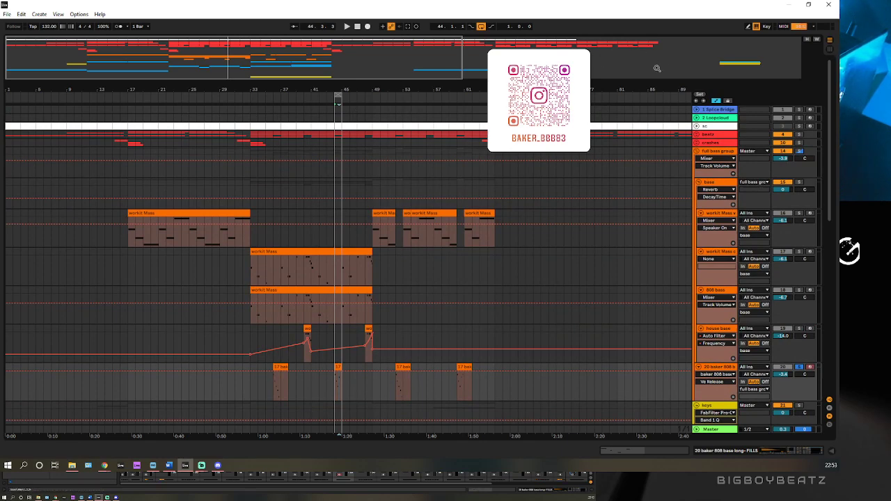
Show the Session View mixer and switch to another open window.
key("Tab")
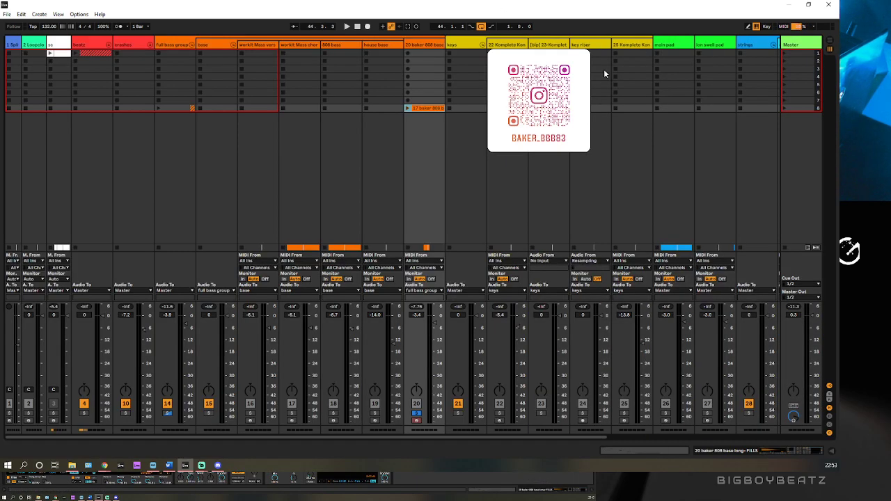
key("alt+Tab")
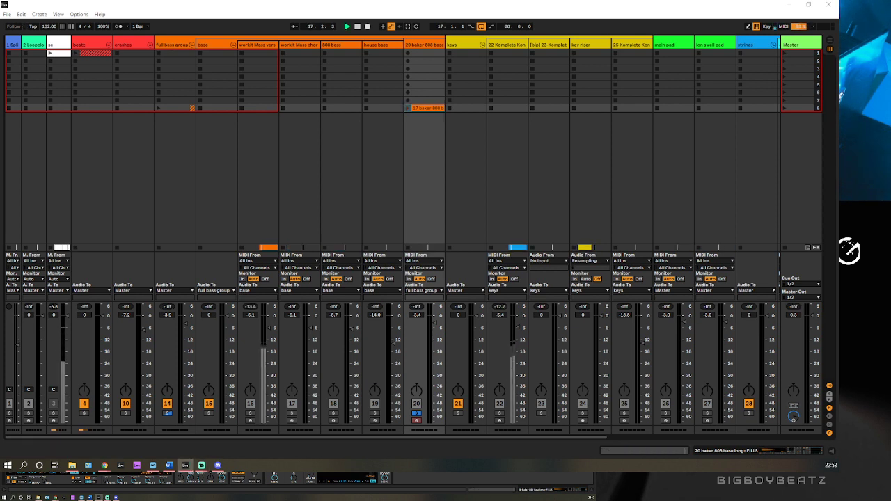
Solo the beats group together with the full bass group and show the full bass group's device chain.
left_click(167, 412)
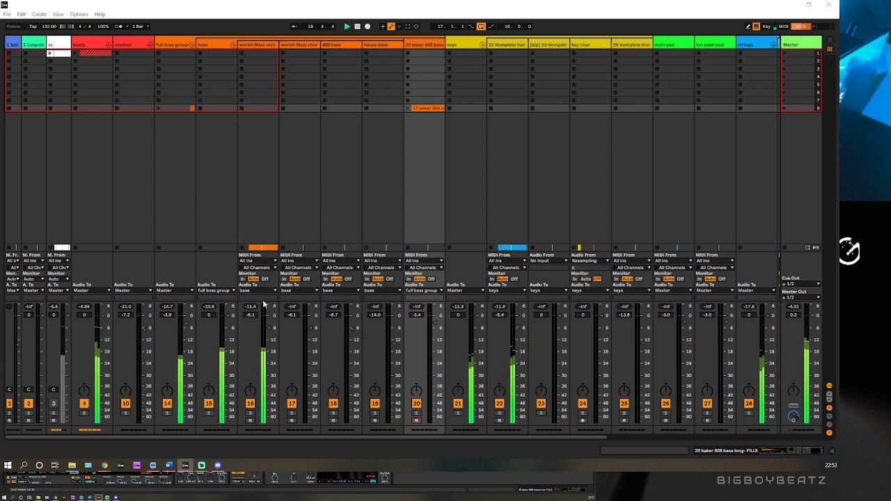
left_click(84, 412)
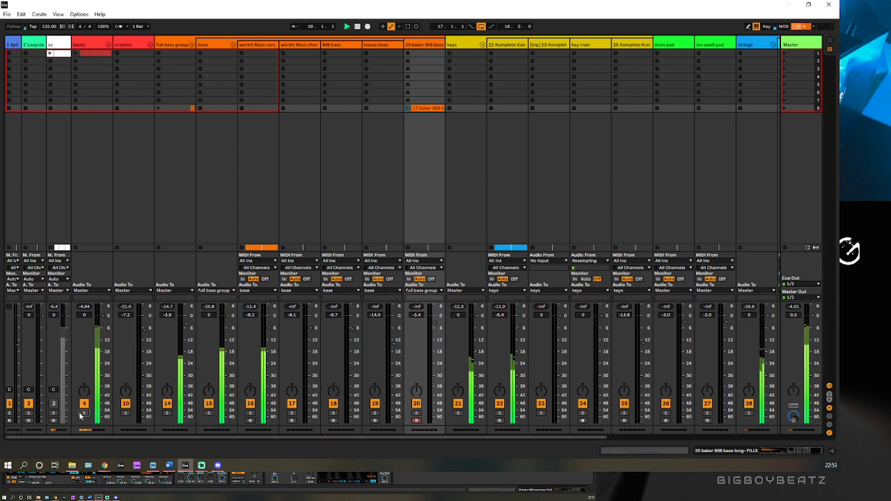
left_click(165, 414)
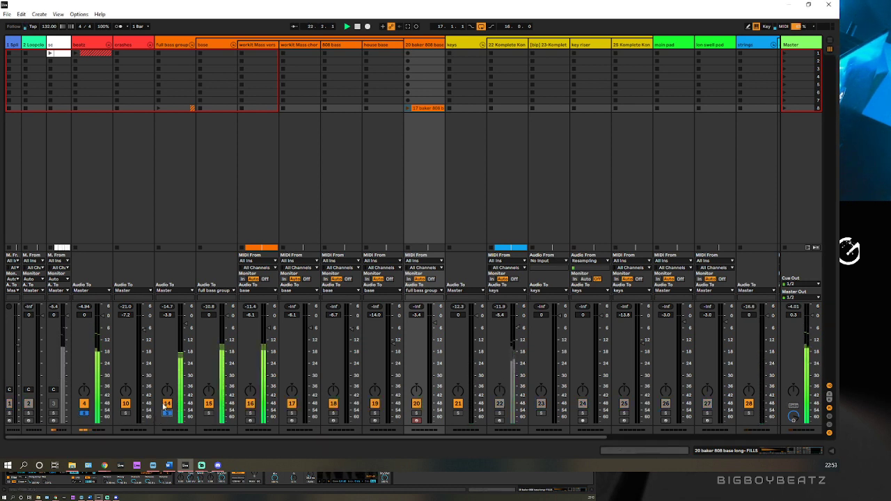
left_click(183, 52)
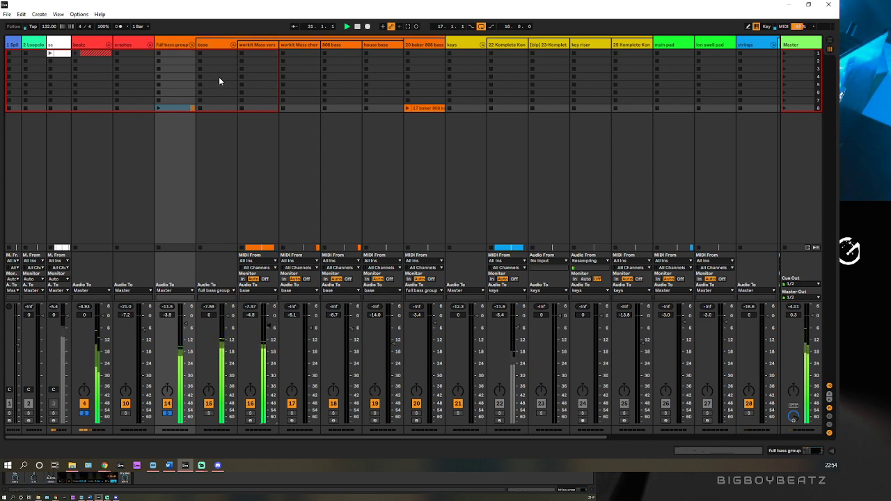
double_click(185, 45)
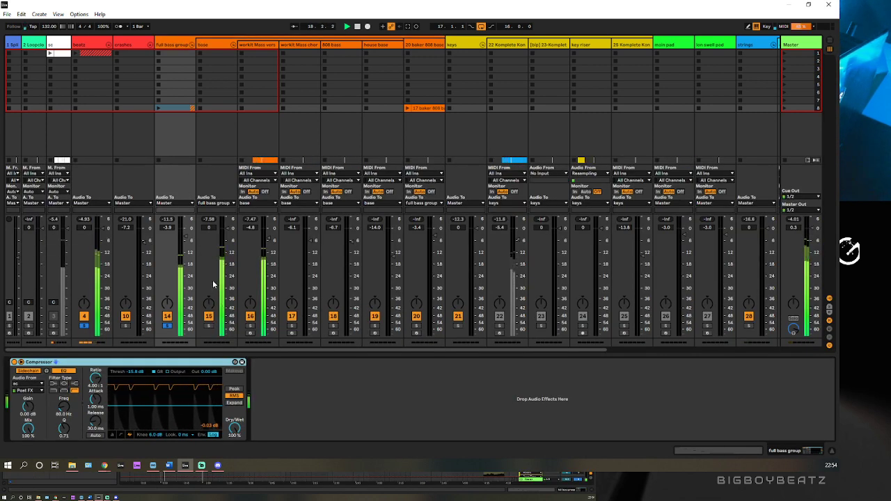
Unfold the beats group to check its tracks, fold it again, and collapse the full bass group.
left_click(108, 44)
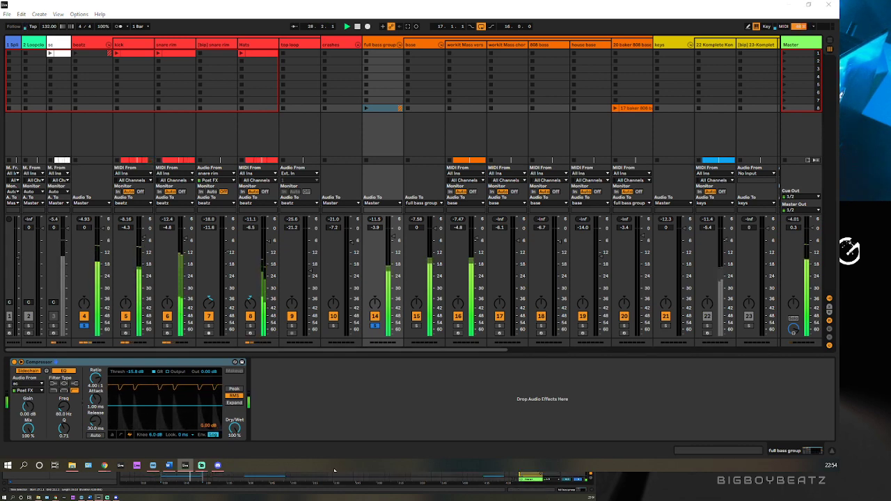
left_click(109, 45)
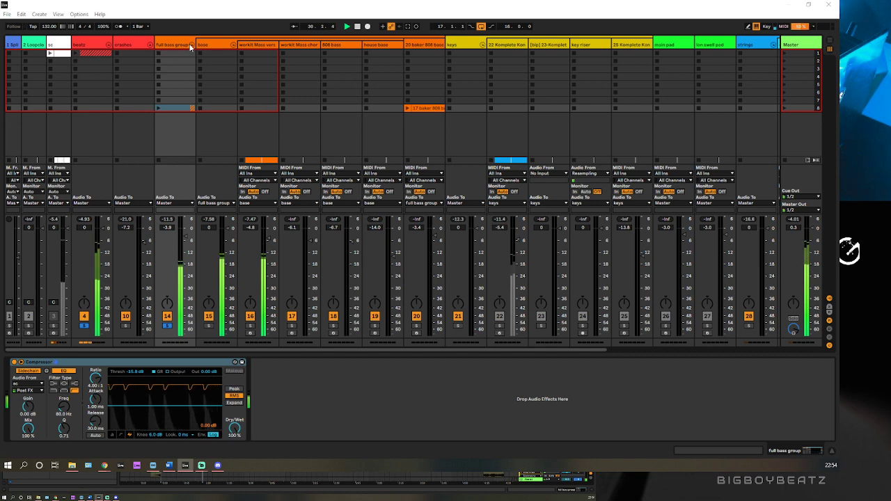
left_click(191, 45)
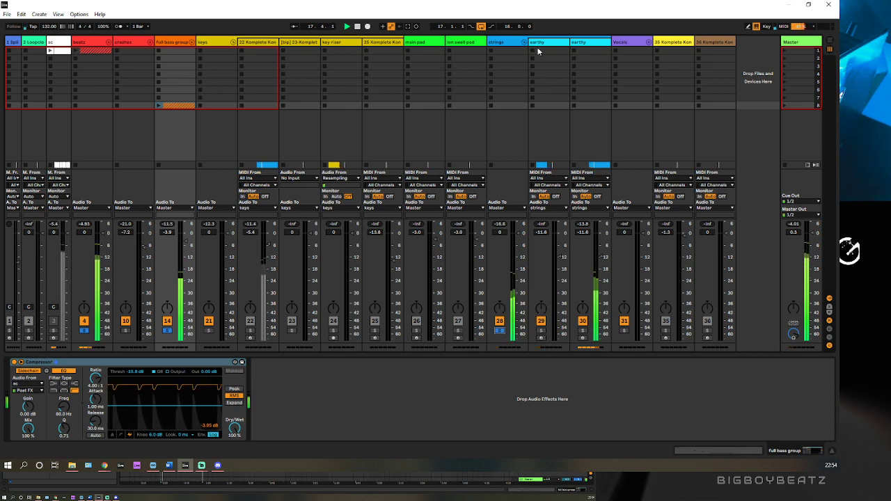
Solo the strings group alongside the beats and bass, and raise the second earthy track's Auto Pan amount to 63.8 %.
left_click(514, 43)
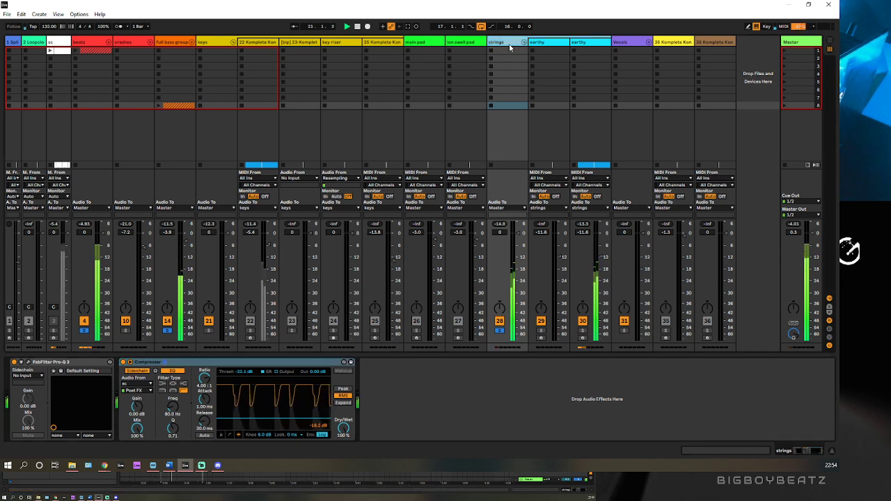
left_click(593, 43)
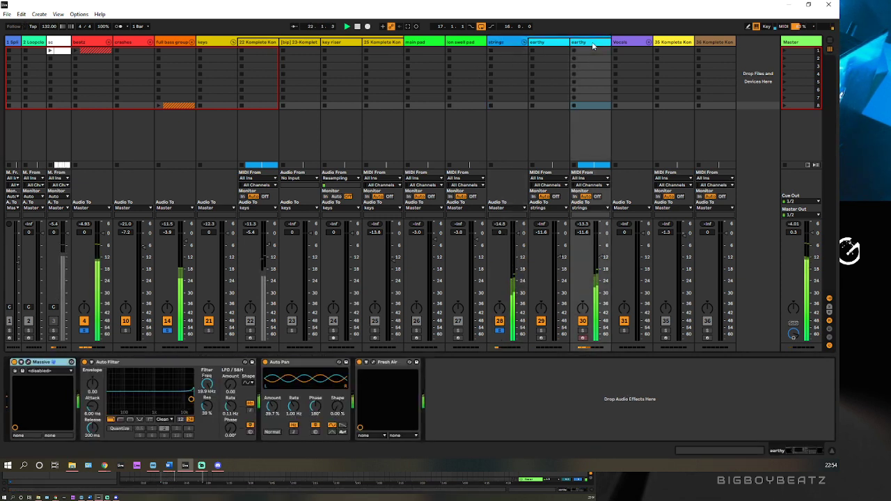
left_click_drag(279, 413, 272, 397)
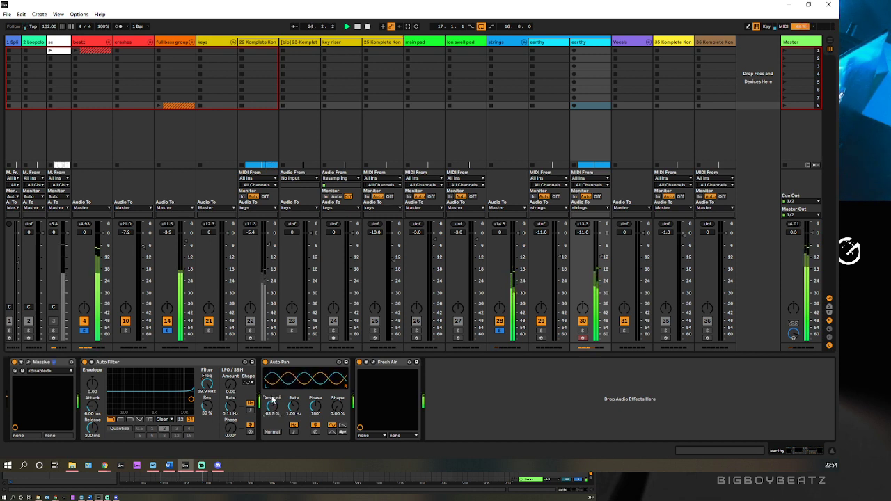
Raise Mid Air to about 69 and adjust High Air in the earthy track's Fresh Air plug-in.
left_click(373, 367)
left_click(373, 362)
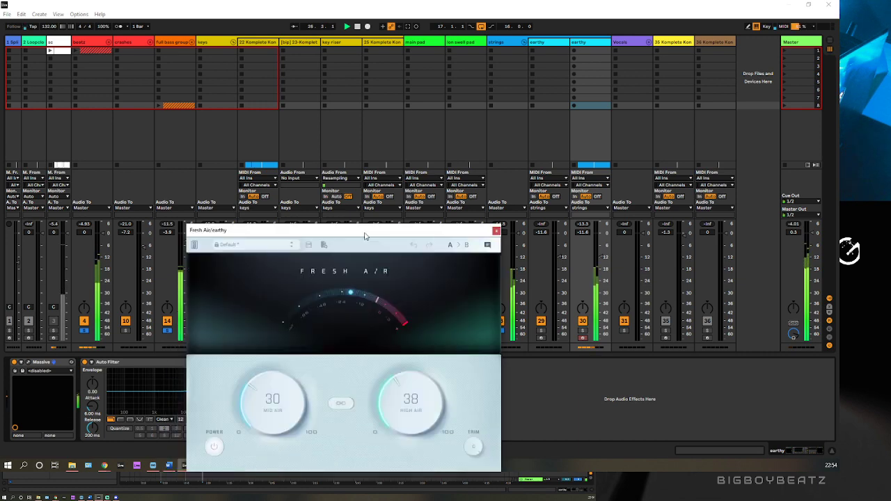
left_click_drag(368, 235, 368, 127)
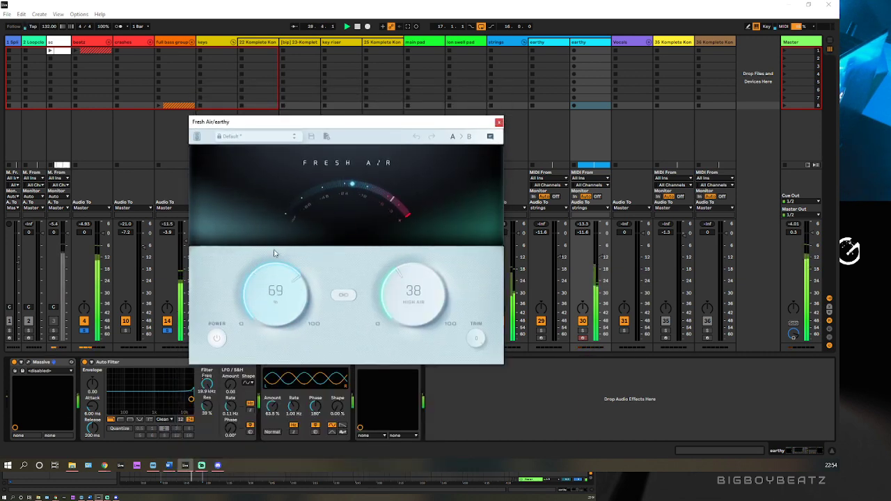
mouse_move(392, 299)
left_mouse_down()
mouse_move(392, 257)
mouse_move(387, 309)
left_mouse_up()
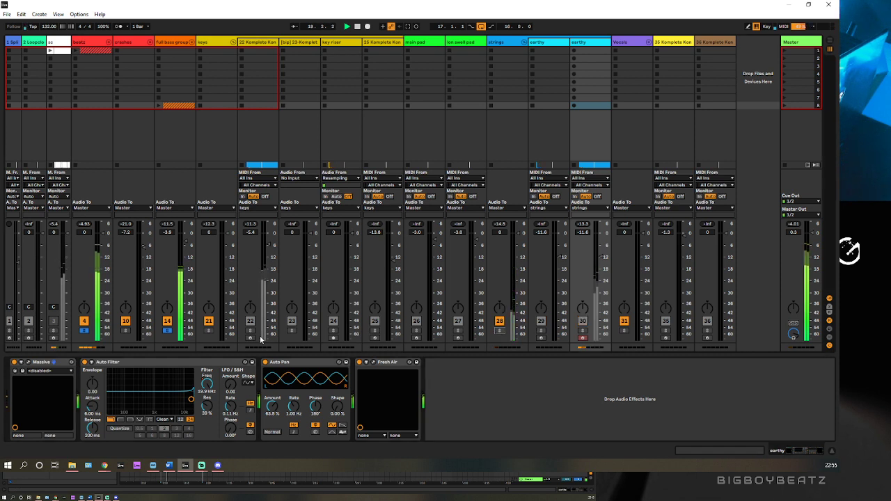
Solo the 22-Komplete Kontrol keys track instead of the strings and lower its Compressor threshold to about -17 dB.
left_click(253, 45)
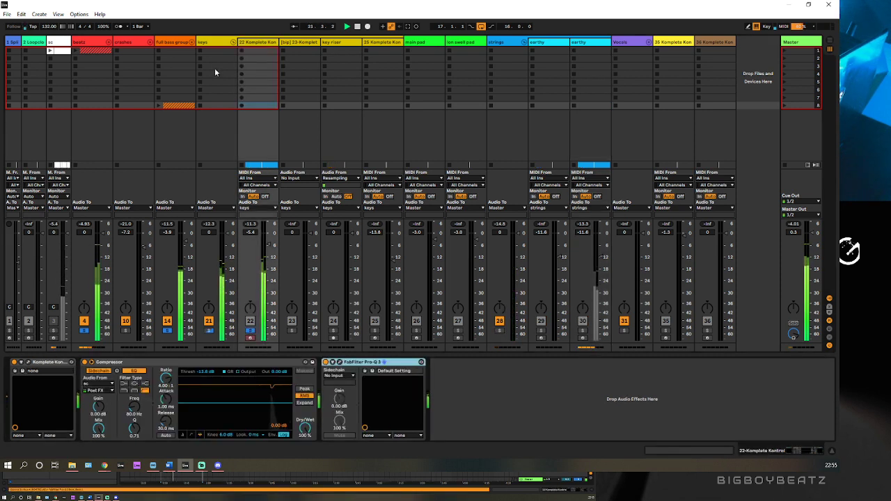
left_click(216, 46)
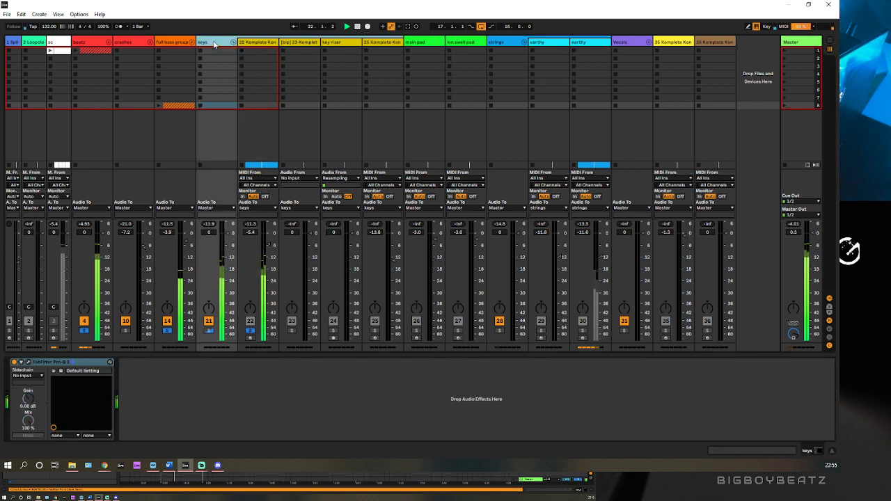
left_click(254, 45)
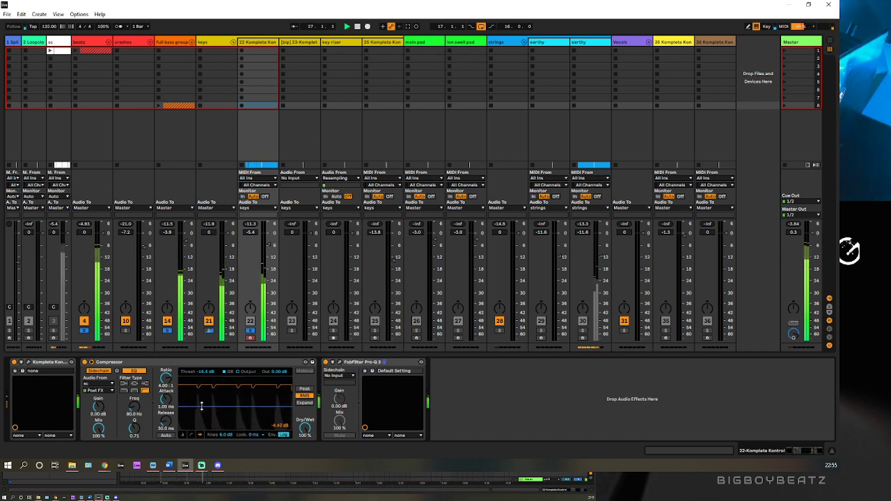
Set the low cut in the 22-Komplete Kontrol track's Pro-Q 3 to about 115 Hz with Q 1.281.
left_click(339, 363)
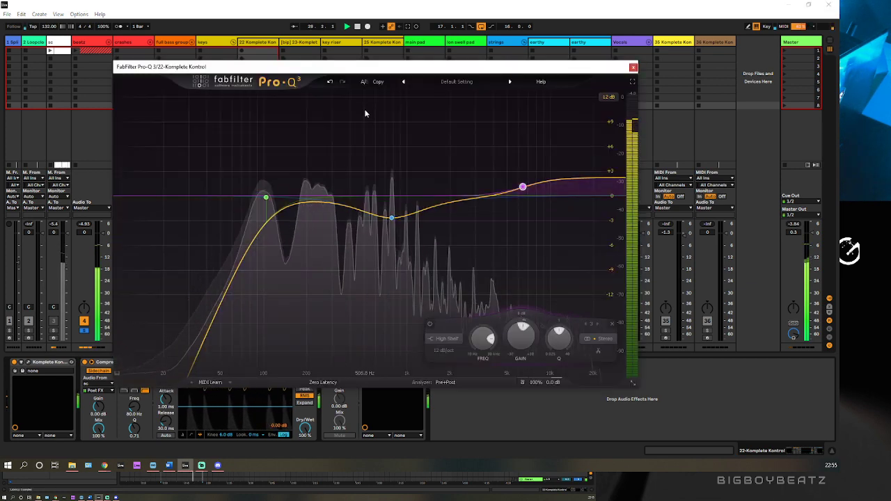
mouse_move(266, 199)
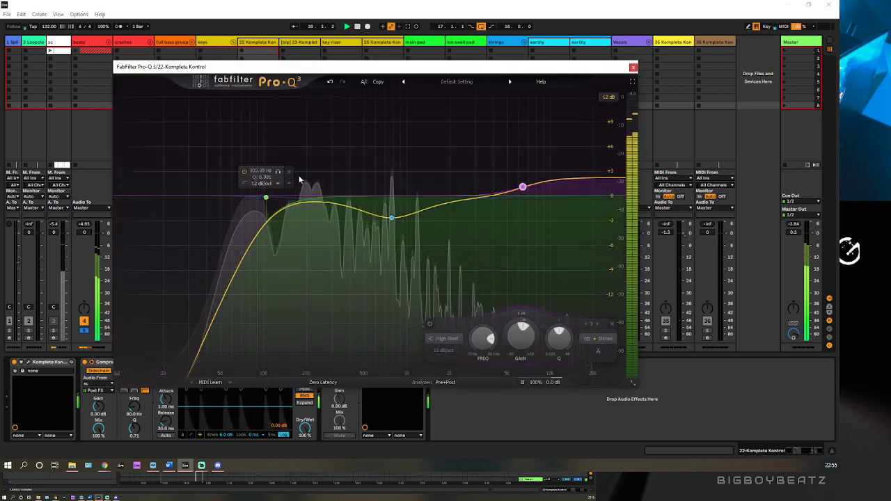
left_click_drag(410, 67, 439, 59)
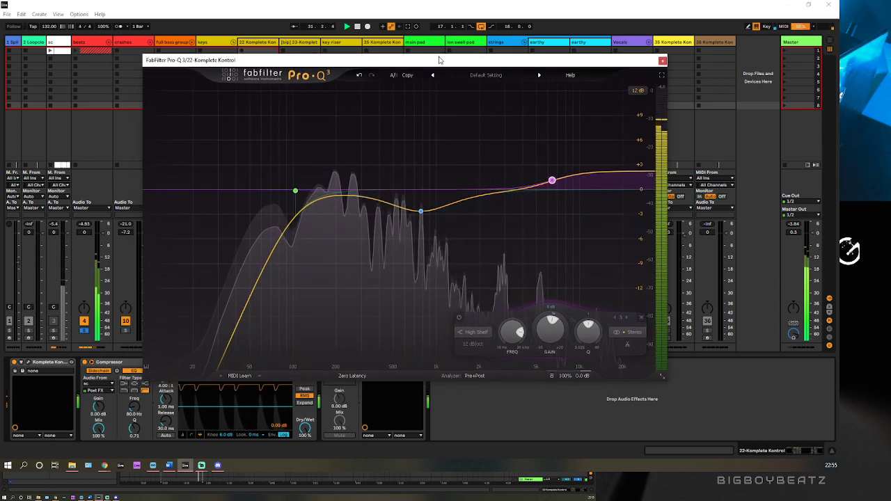
mouse_move(289, 192)
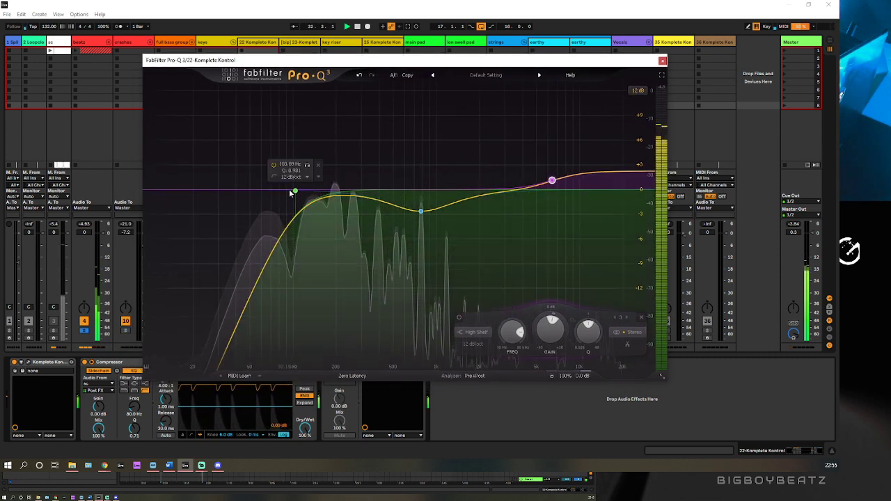
mouse_move(296, 191)
left_mouse_down()
mouse_move(368, 190)
mouse_move(291, 183)
mouse_move(302, 184)
left_mouse_up()
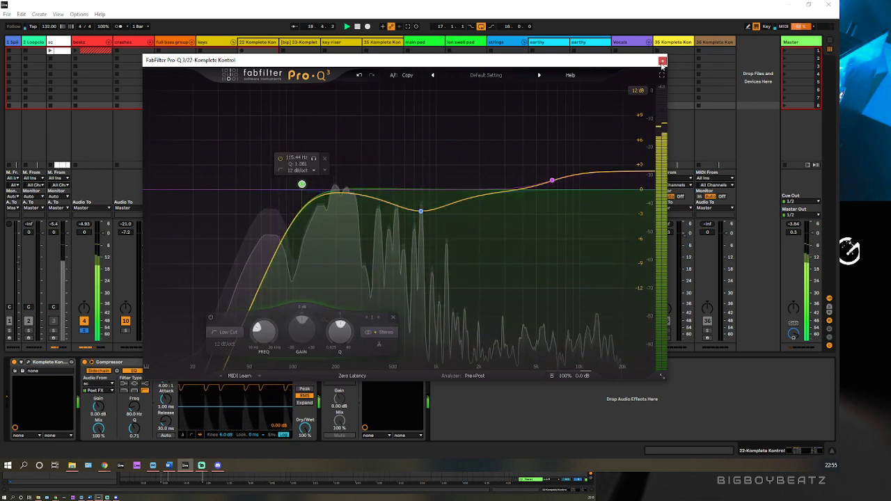
left_click(661, 61)
Add FabFilter Pro-Q 3 to the full bass group with a 30 dB/oct low cut at about 17 Hz.
left_click(180, 43)
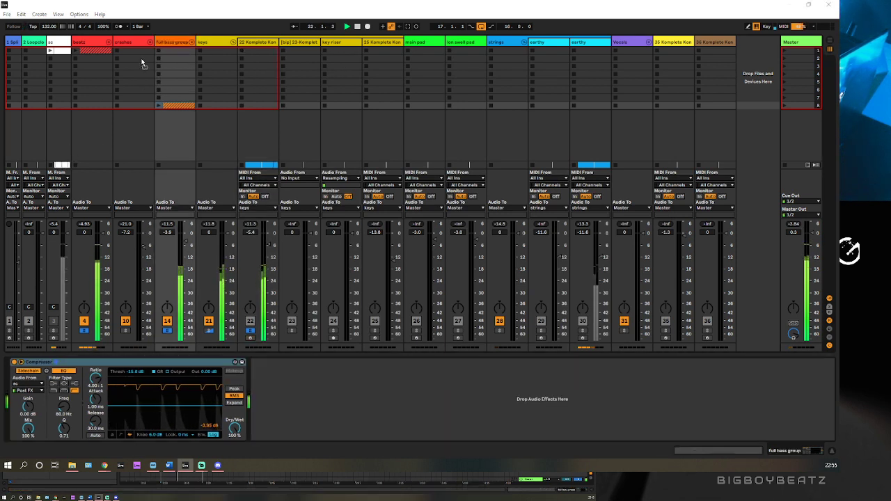
left_click(170, 43)
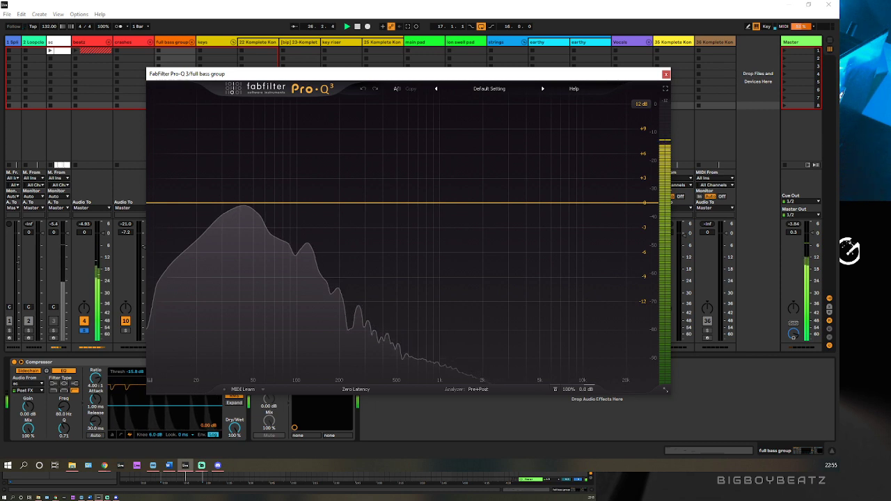
key("alt+Tab")
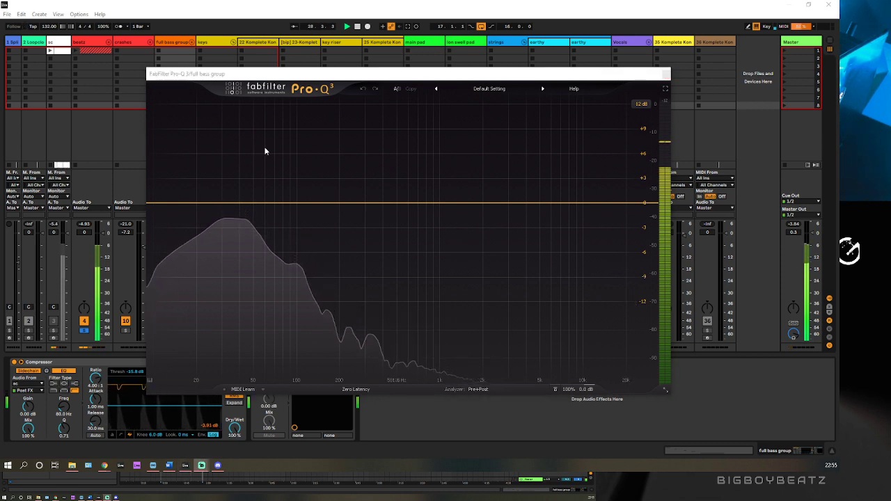
double_click(157, 204)
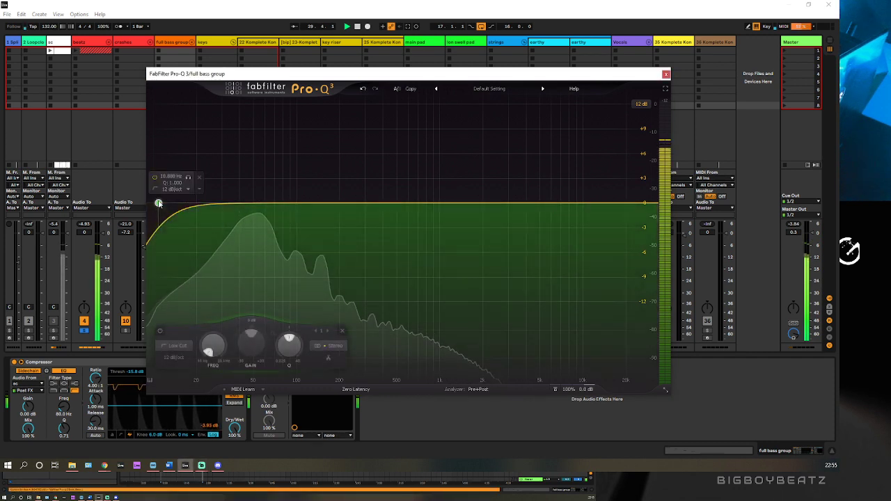
left_click_drag(159, 203, 185, 203)
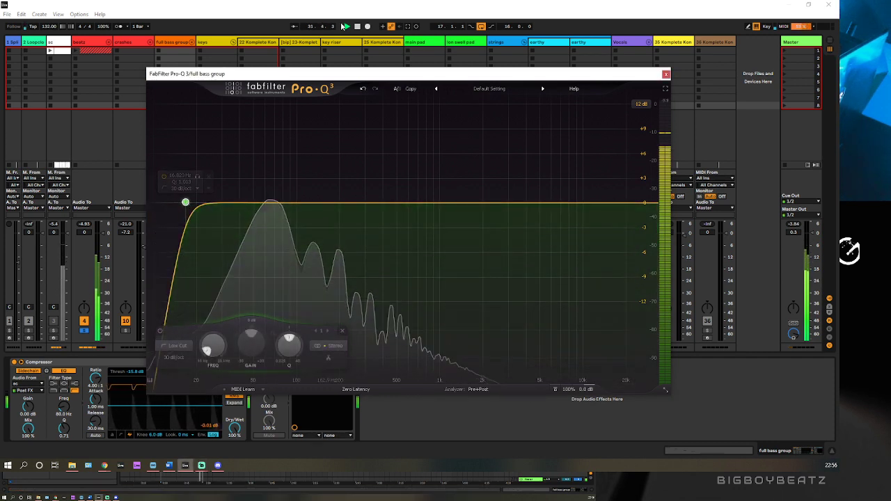
left_click_drag(324, 74, 319, 44)
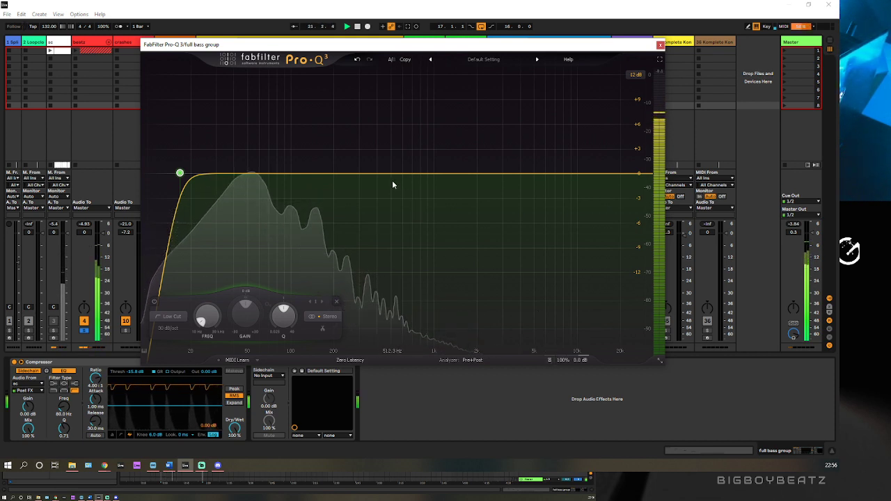
left_click(659, 45)
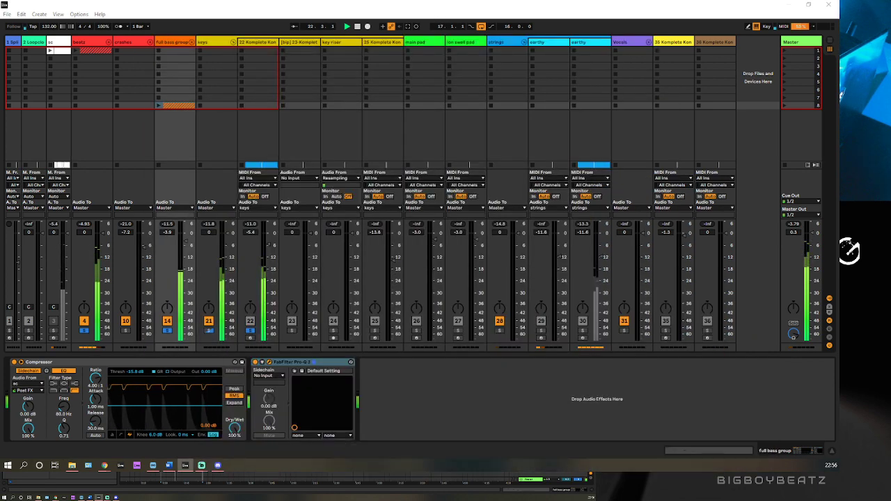
Open the keys group's Pro-Q 3 and examine its low cut against the spectrum.
left_click(213, 42)
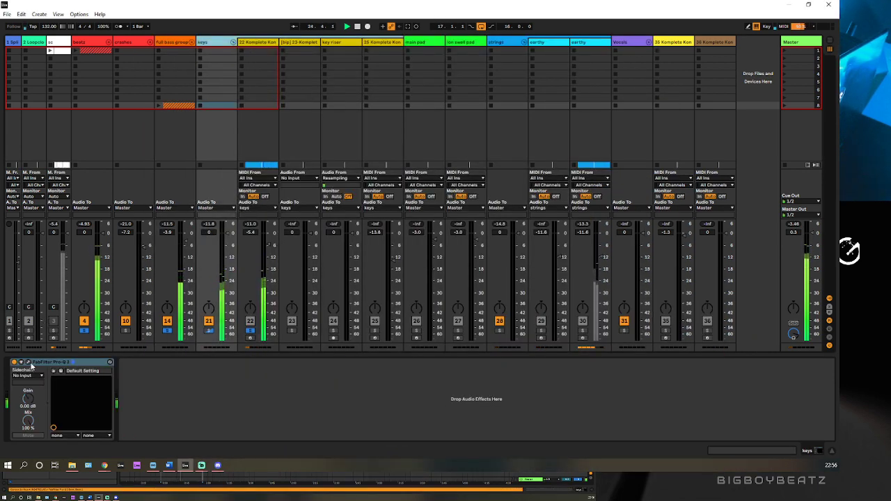
left_click_drag(547, 471, 534, 24)
mouse_move(536, 160)
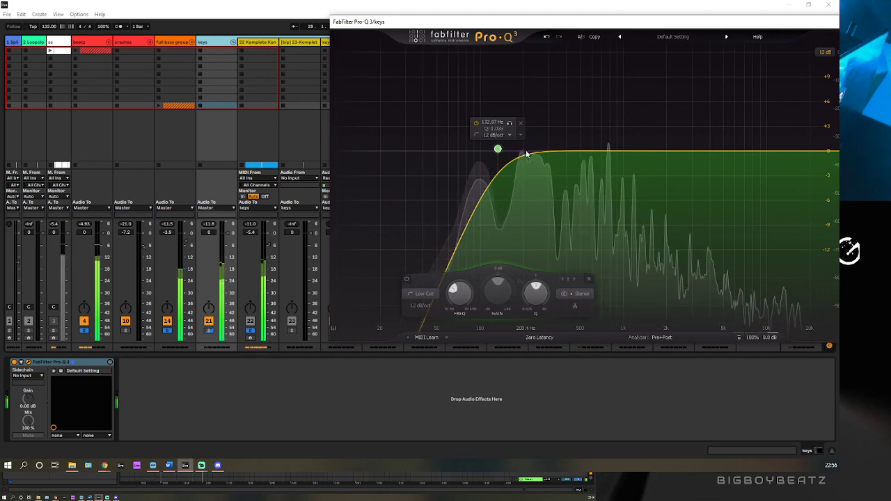
Add a bell cut of about -4 dB at about 208 Hz in the full bass group's Pro-Q 3.
left_click(194, 321)
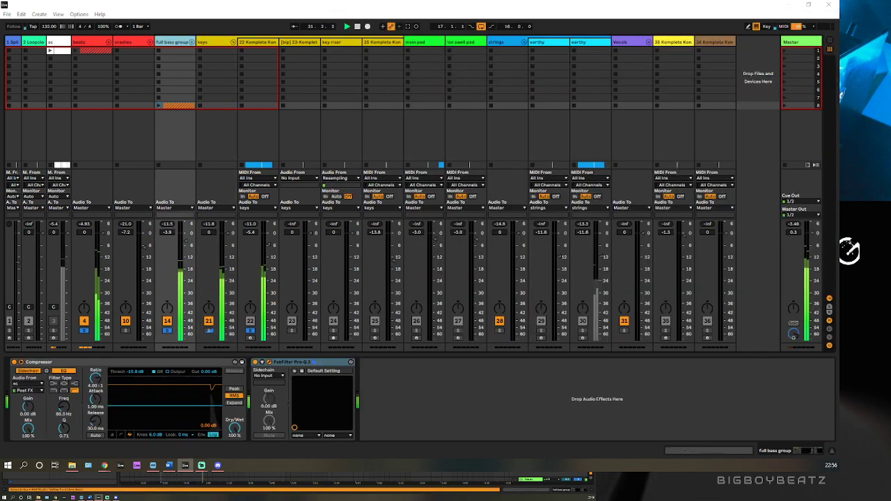
key("ctrl+alt+p")
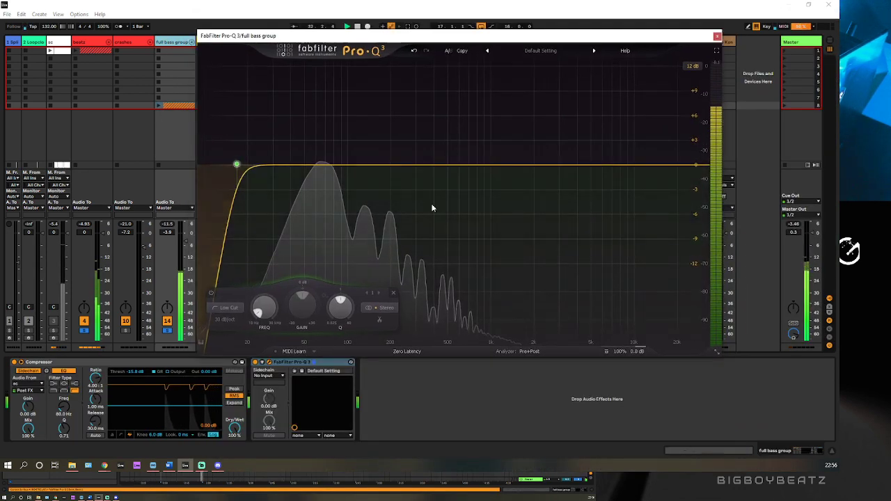
left_click_drag(389, 166, 393, 197)
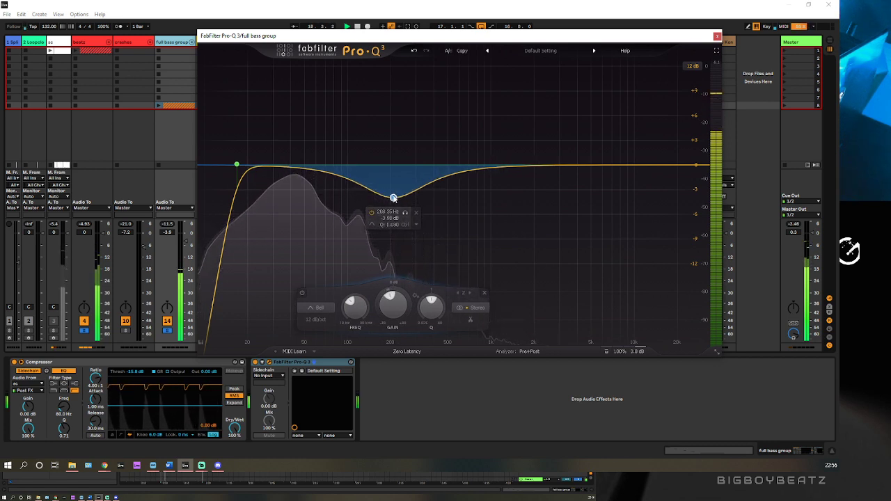
scroll(394, 200, "up", 1)
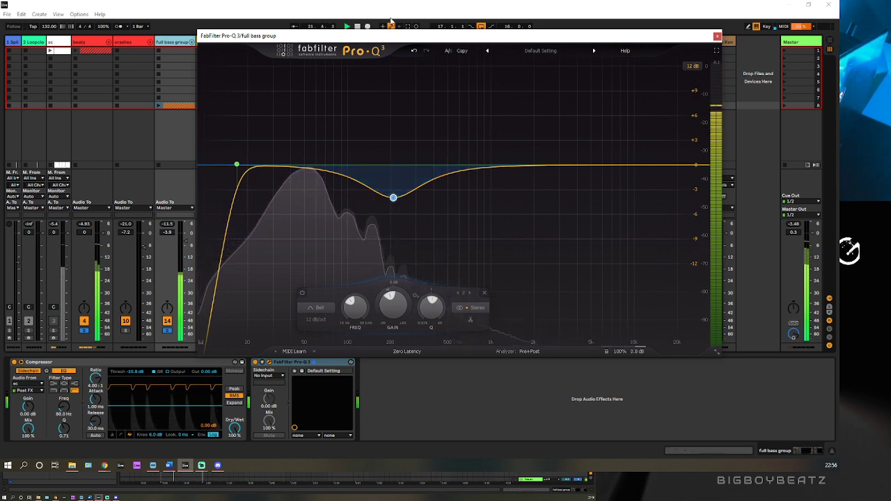
Put away the full bass group's EQ, solo the keys group and audition it through its Pro-Q 3 low cut.
key("space")
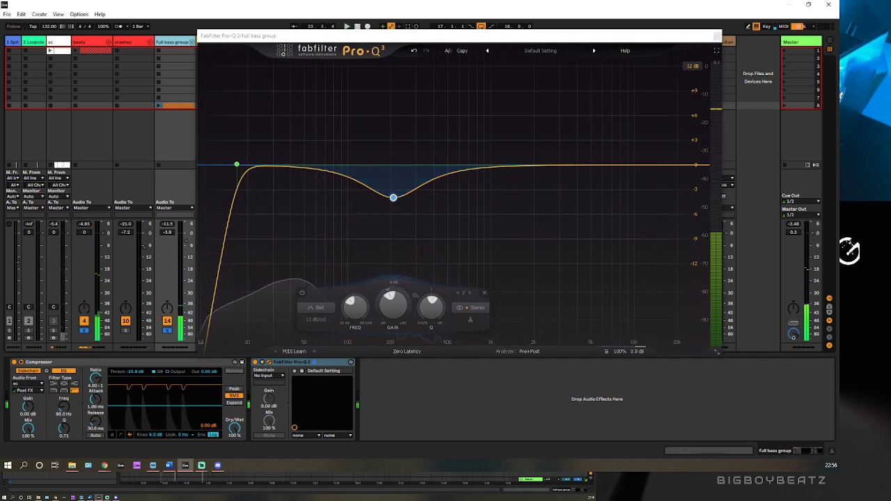
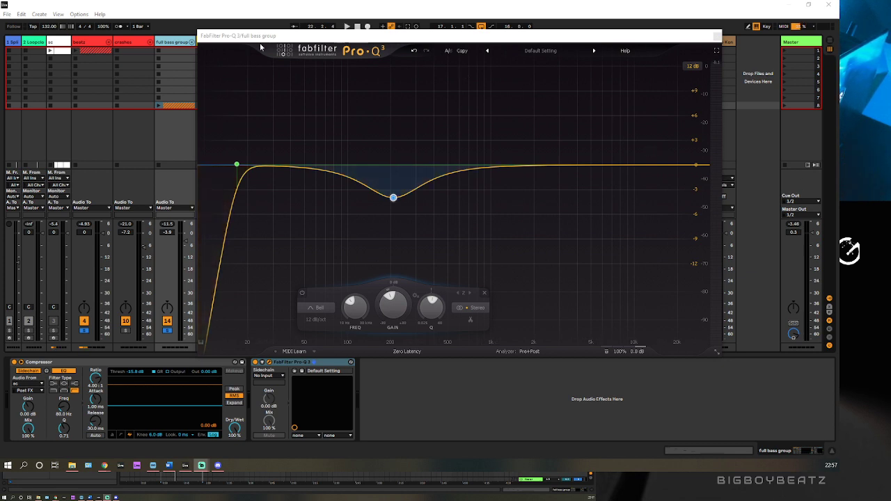
left_click_drag(291, 38, 185, 38)
left_click(262, 363)
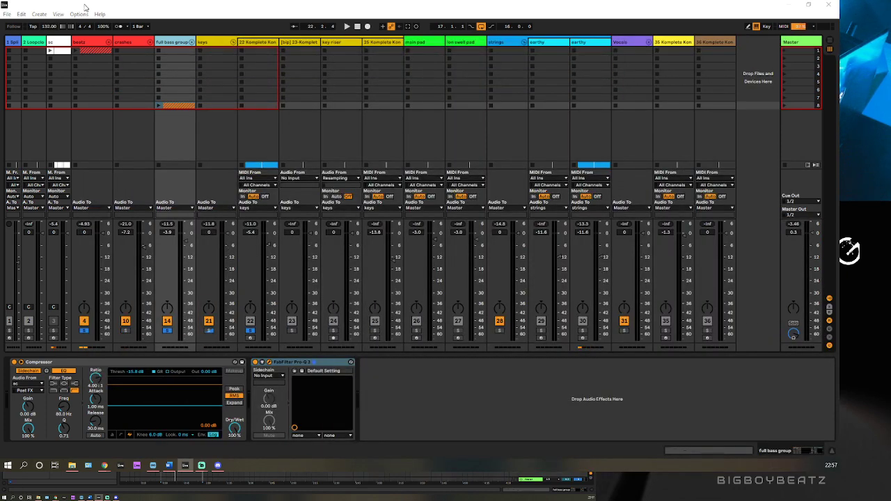
left_click(171, 333)
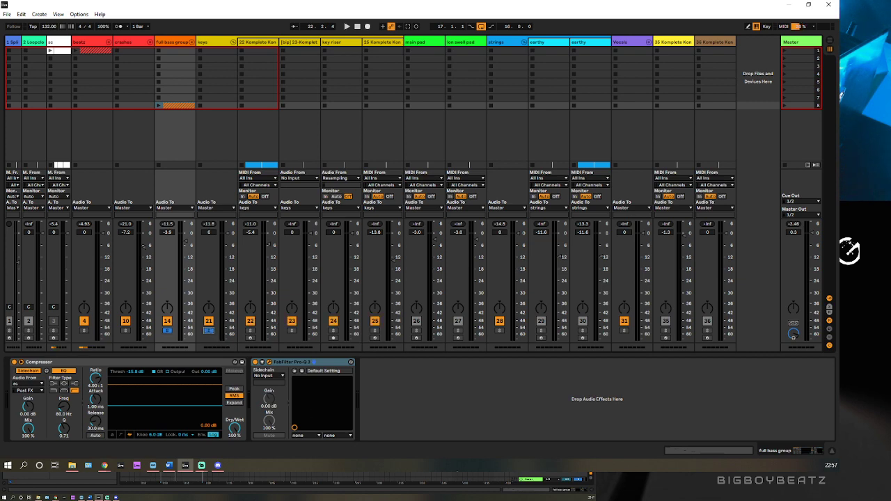
left_click(221, 42)
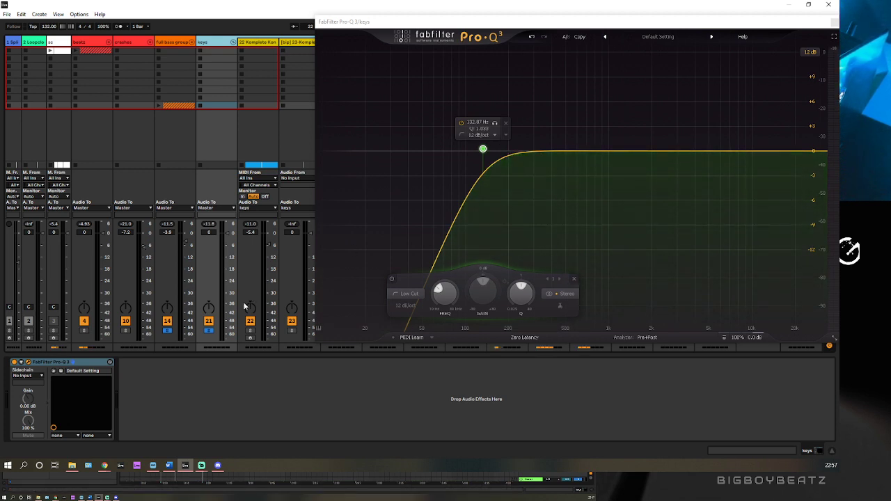
key("space")
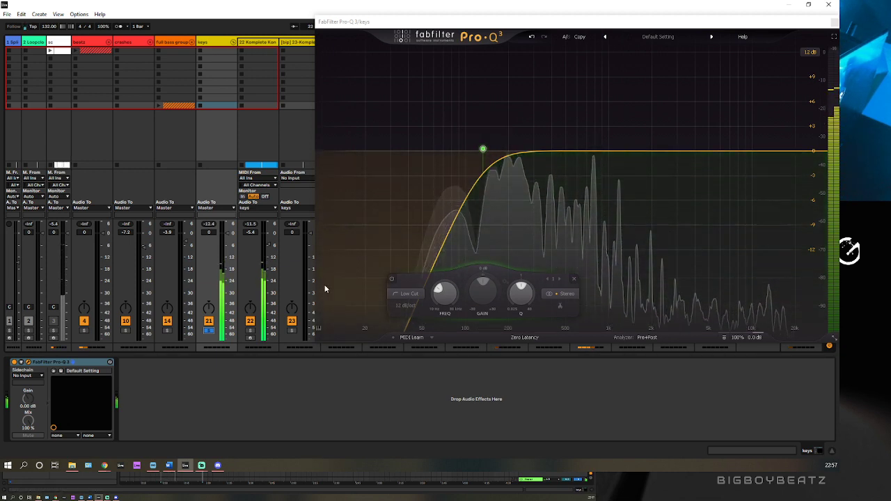
left_click(207, 331)
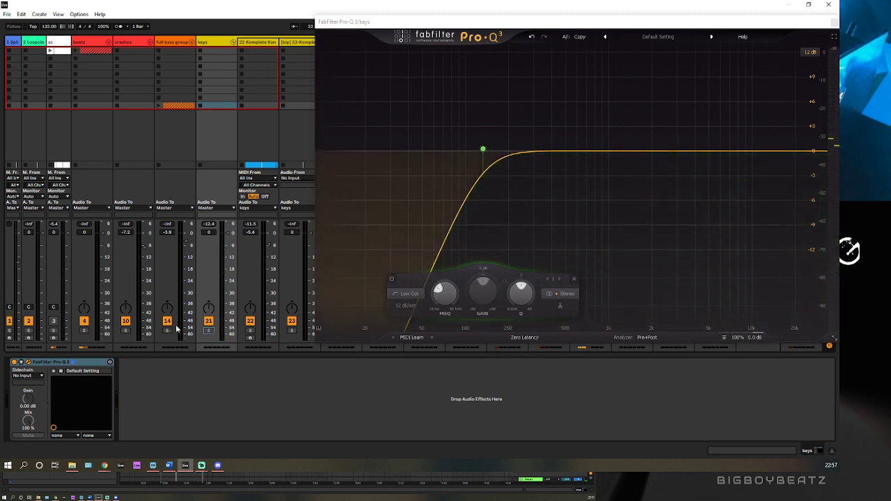
Solo the full bass group and move its Pro-Q 3 bell cut to about -2.9 dB at about 230 Hz.
left_click(179, 41)
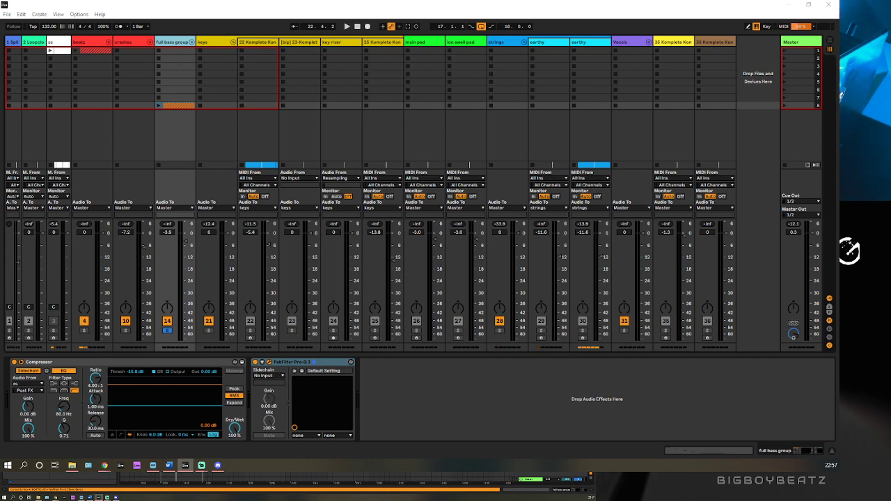
left_click(269, 362)
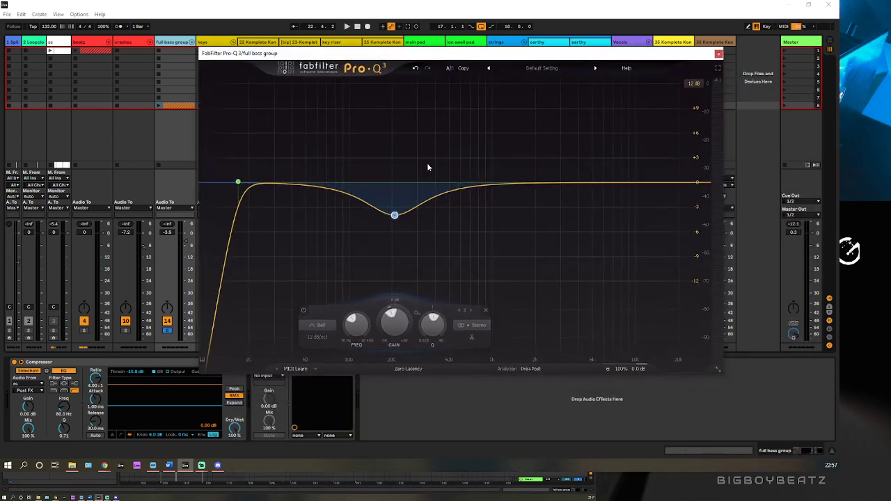
mouse_move(389, 219)
mouse_move(394, 218)
left_mouse_down()
mouse_move(404, 187)
mouse_move(400, 209)
left_mouse_up()
key("space")
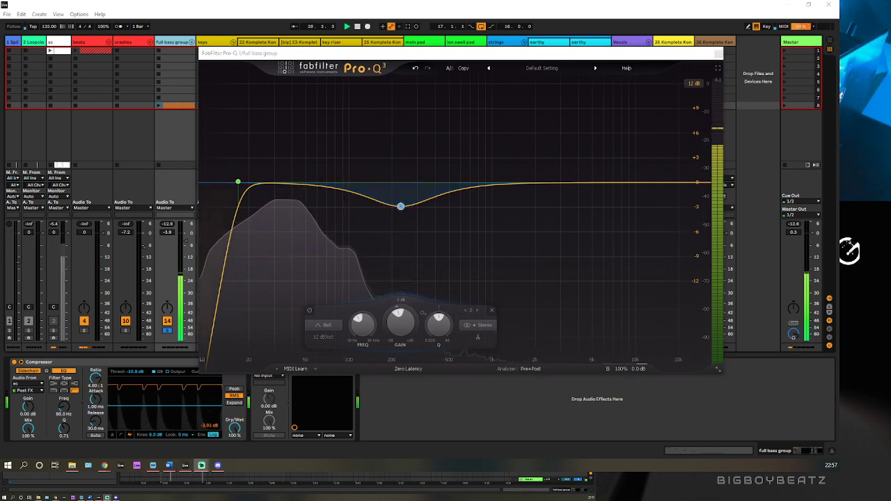
Solo the 22-Komplete Kontrol keys alongside the bass and deepen the bass bell cut to about -4 dB at about 260 Hz.
left_click_drag(492, 54, 501, 471)
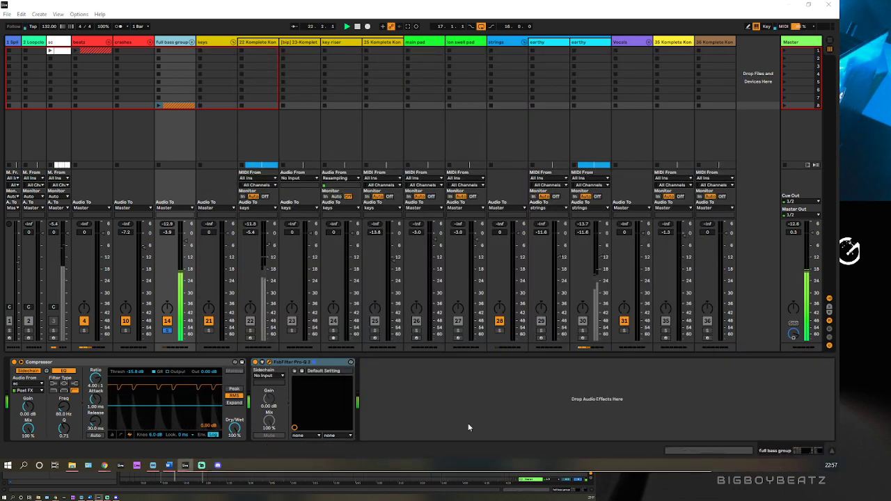
left_click(250, 331)
left_click_drag(378, 476, 376, 113)
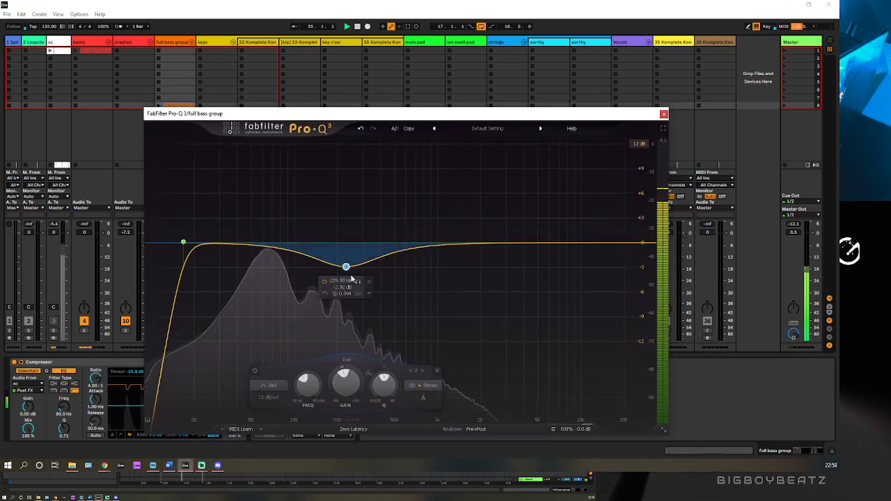
left_click_drag(346, 267, 354, 279)
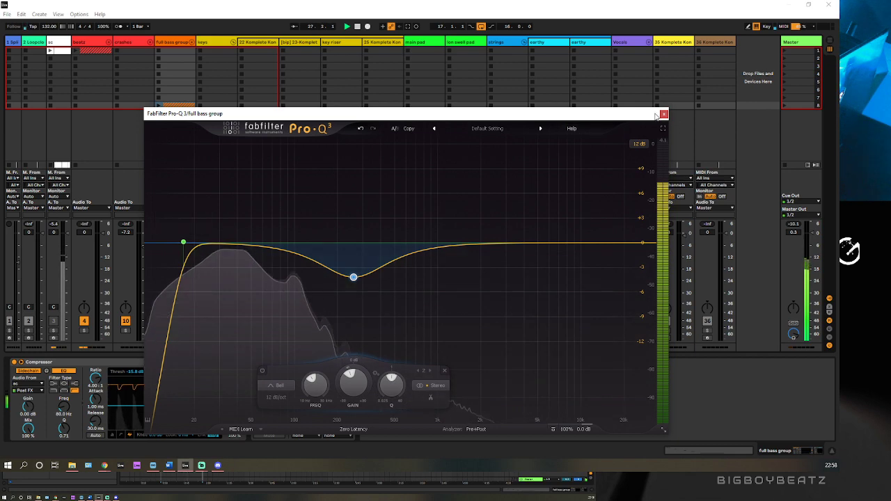
left_click(664, 115)
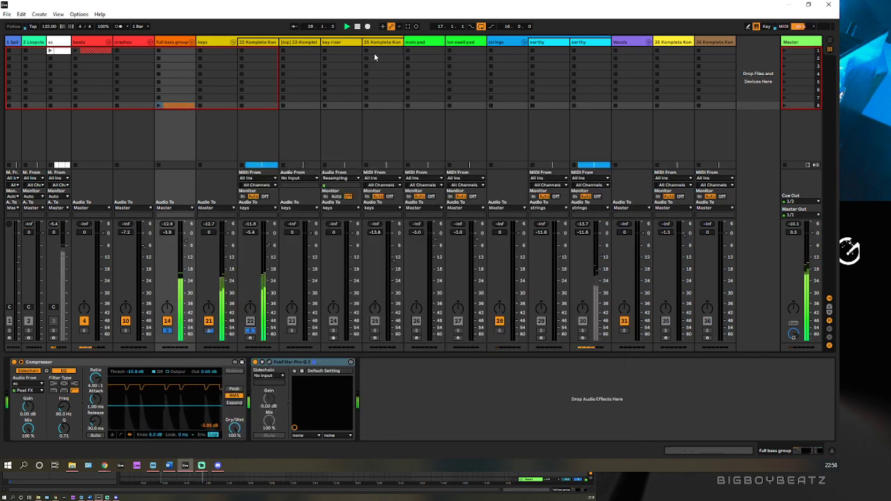
Raise the low cut in the keys group's Pro-Q 3 to about 178 Hz with Q 1.089 and solo the beats as well.
left_click(202, 41)
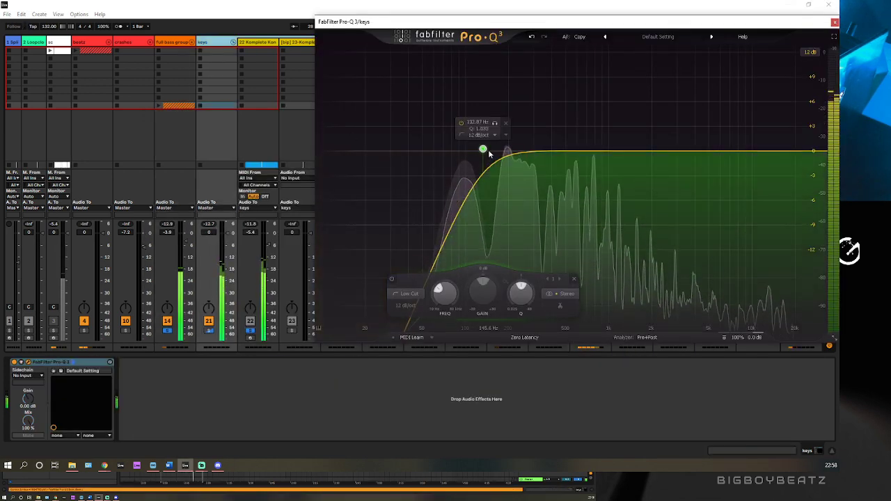
left_click_drag(483, 150, 502, 148)
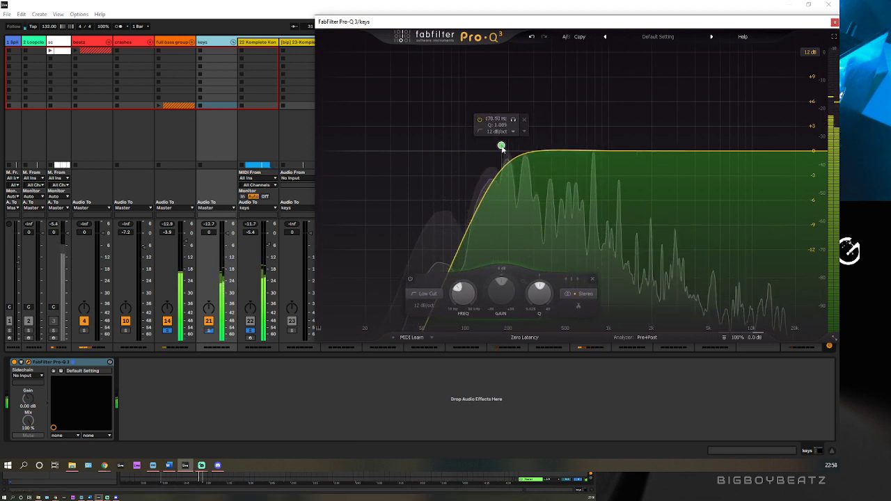
left_click(82, 329)
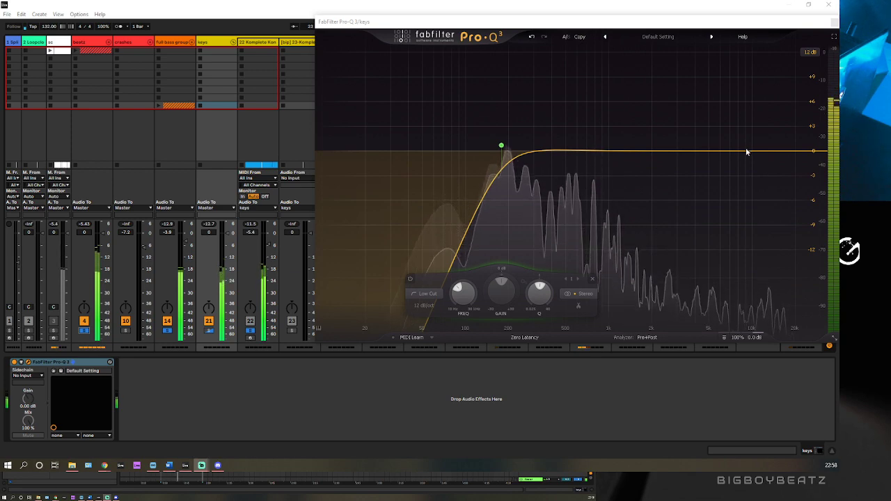
left_click_drag(586, 23, 466, 29)
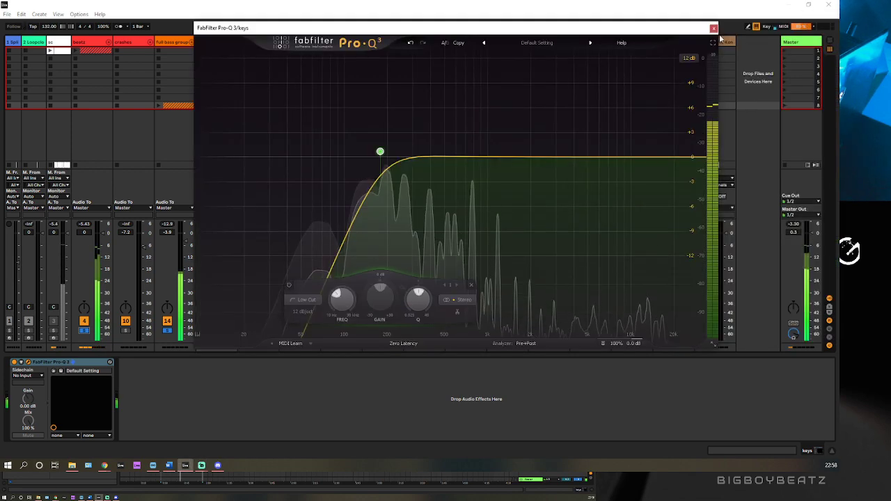
key("ctrl+alt+p")
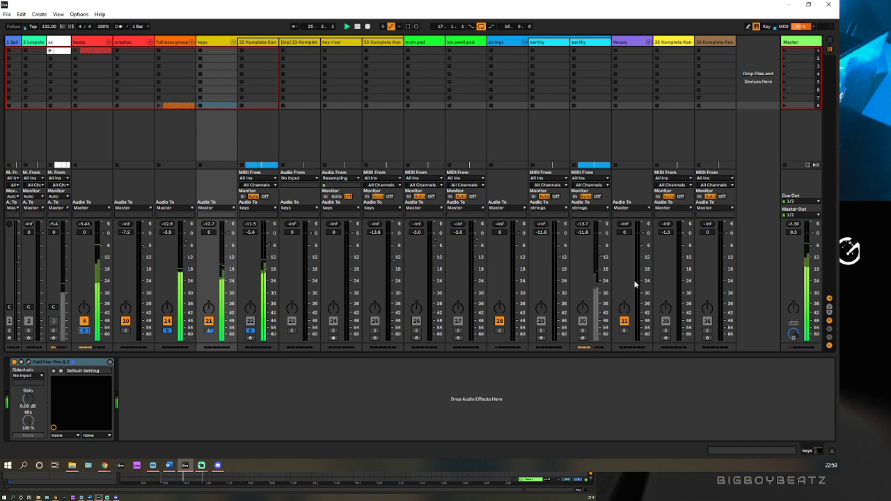
Add the first earthy track and the strings group to the soloed tracks and show the strings group's effects.
left_click(541, 331)
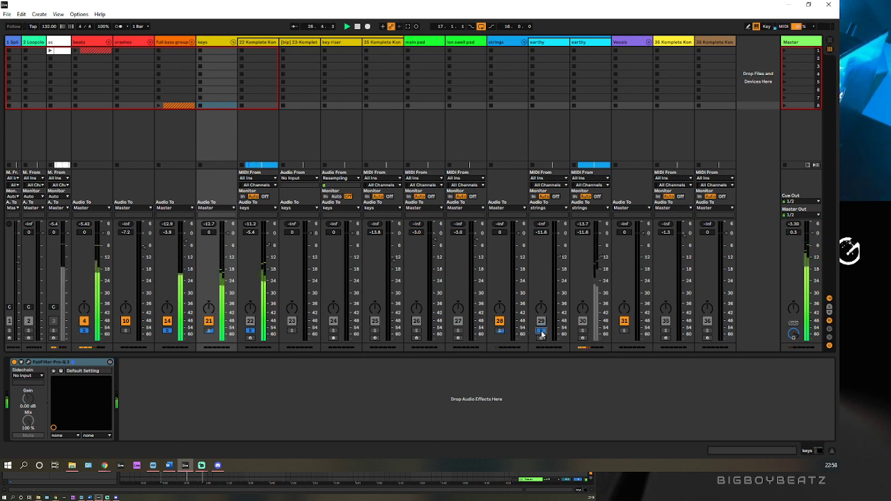
left_click(499, 332)
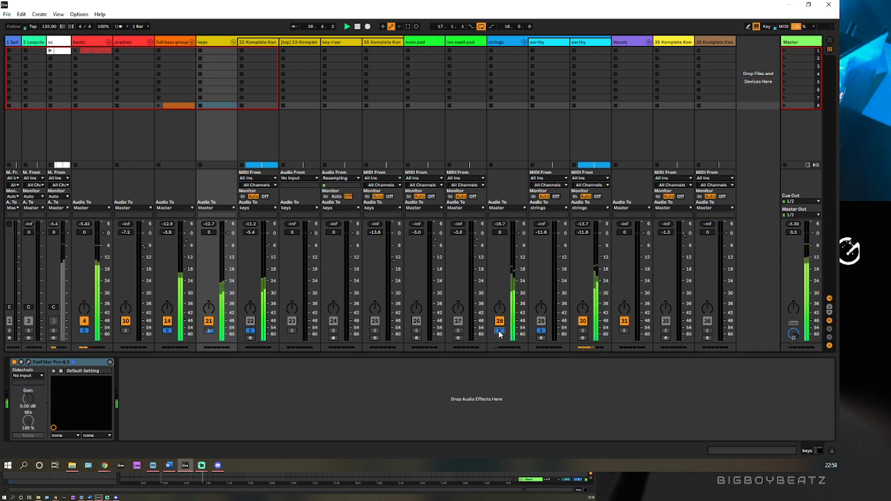
left_click(511, 44)
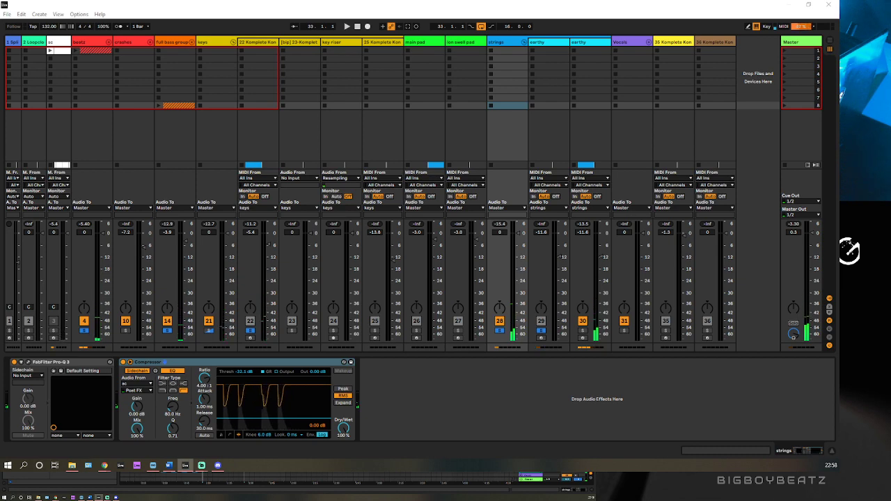
Move the arrangement loop back to start at bar 17 and fold the keys group.
key("Tab")
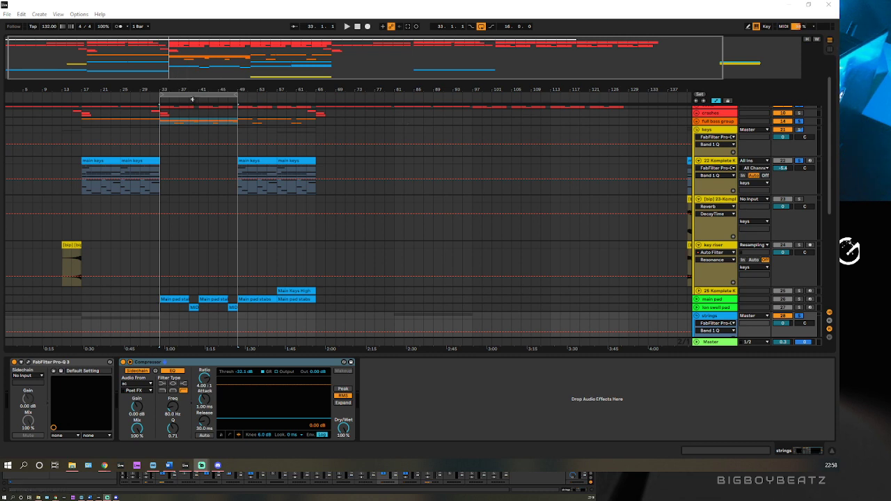
left_click_drag(197, 94, 121, 93)
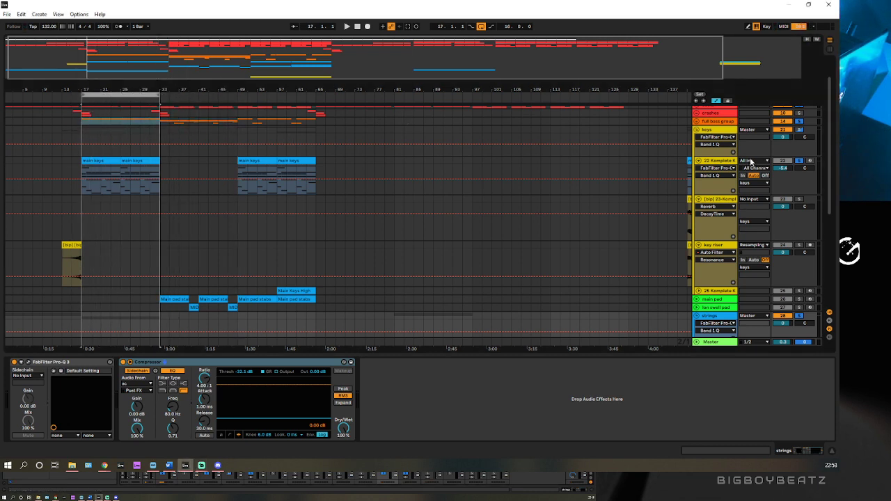
left_click(696, 130)
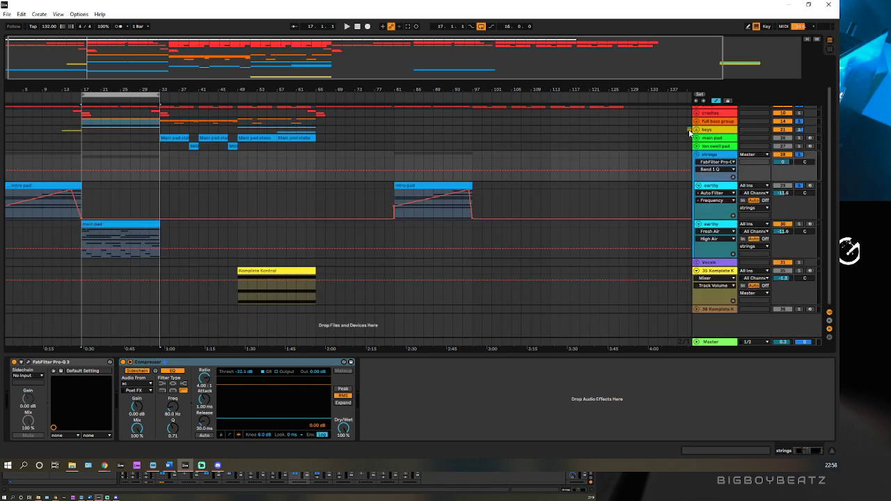
scroll(209, 177, "up", 2)
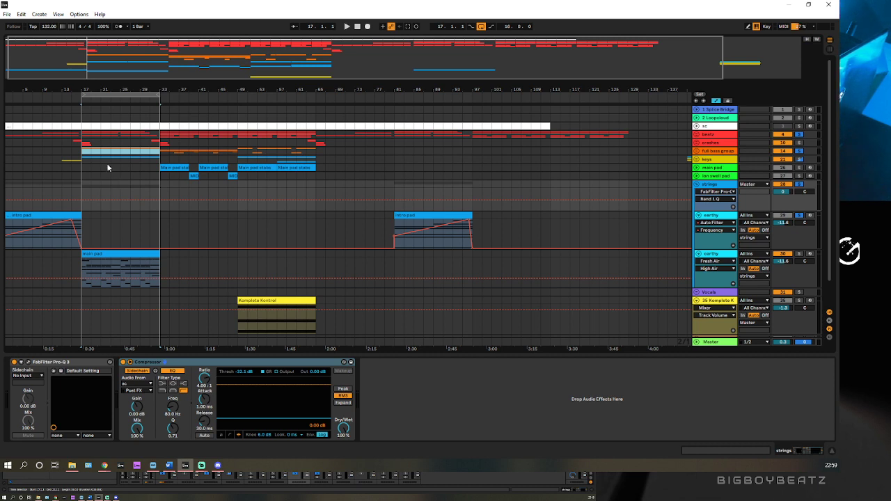
Move the loop to start at bar 33 and show the effect chain of the beats group, soloed on its own.
left_click_drag(133, 95, 212, 92)
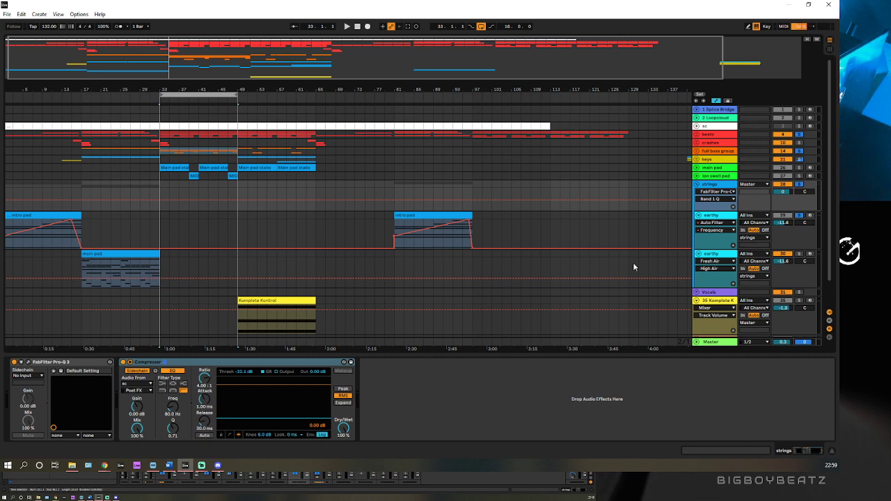
left_click(697, 136)
left_click(696, 135)
left_click(708, 135)
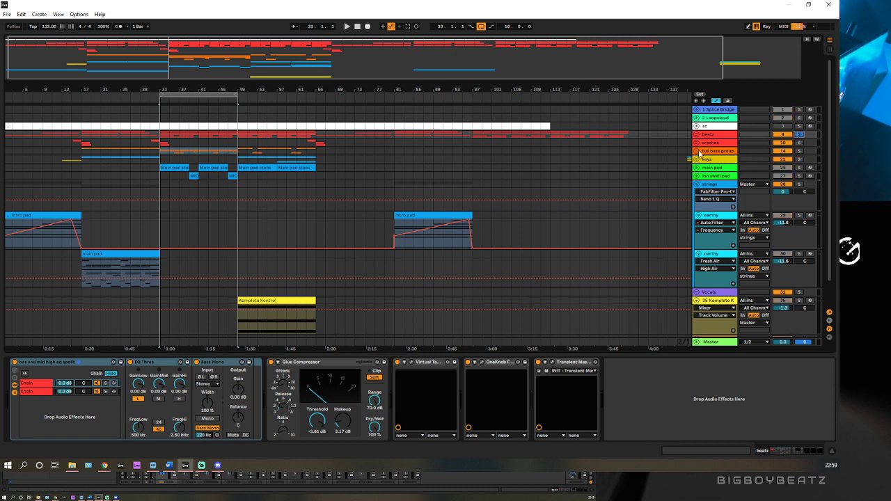
left_click(708, 144)
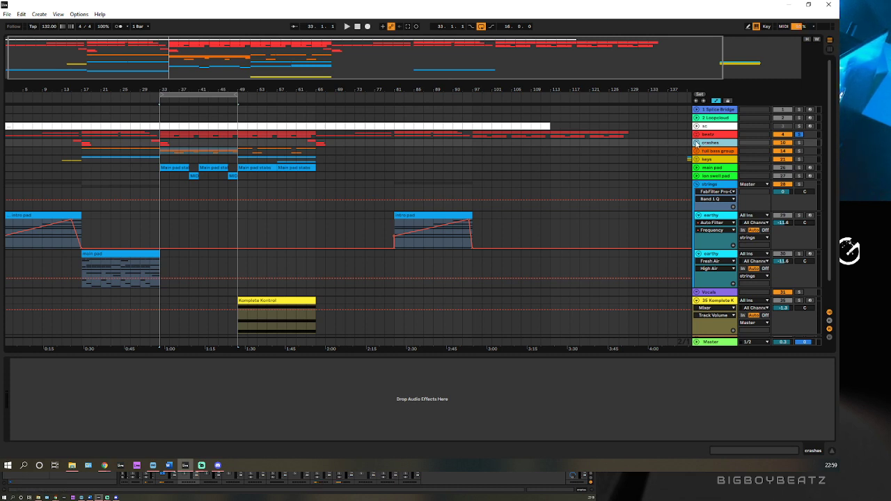
left_click(697, 134)
left_click(697, 134)
left_click(697, 134)
left_click(697, 135)
left_click(708, 137)
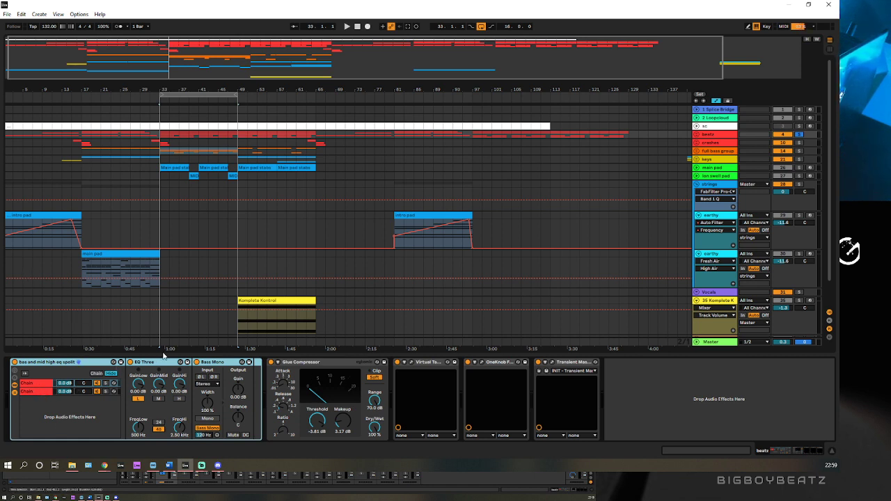
Solo and audition the first chain of the beats group's EQ split rack, and switch the solo to the second chain.
left_click(41, 383)
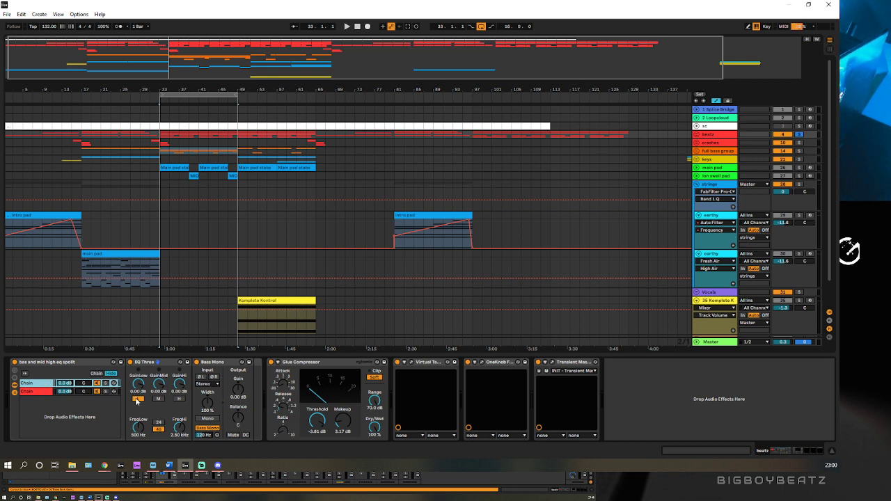
left_click(105, 383)
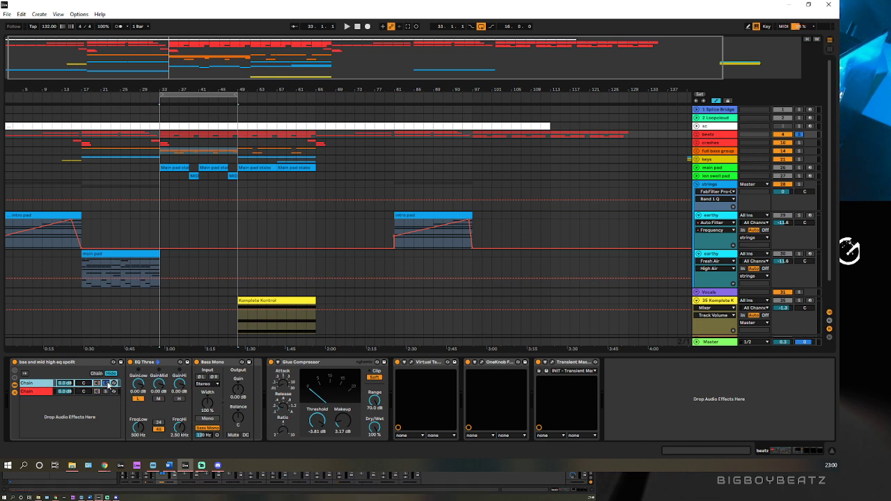
key("space")
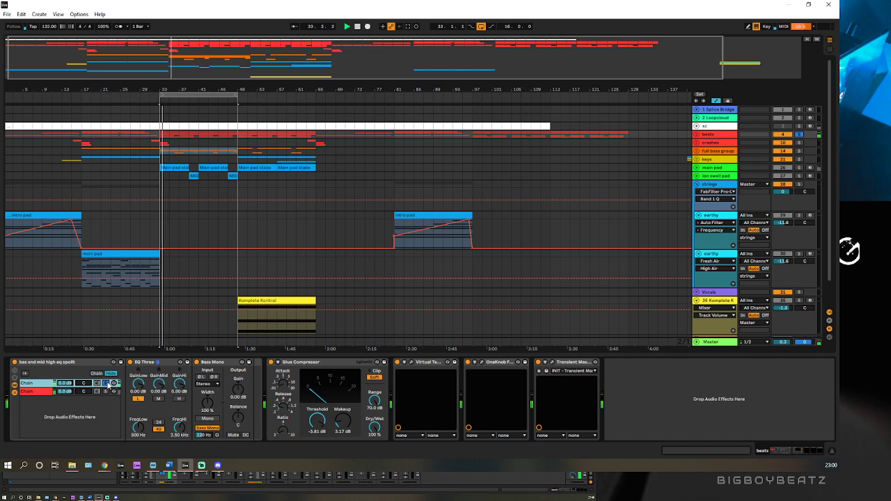
key("space")
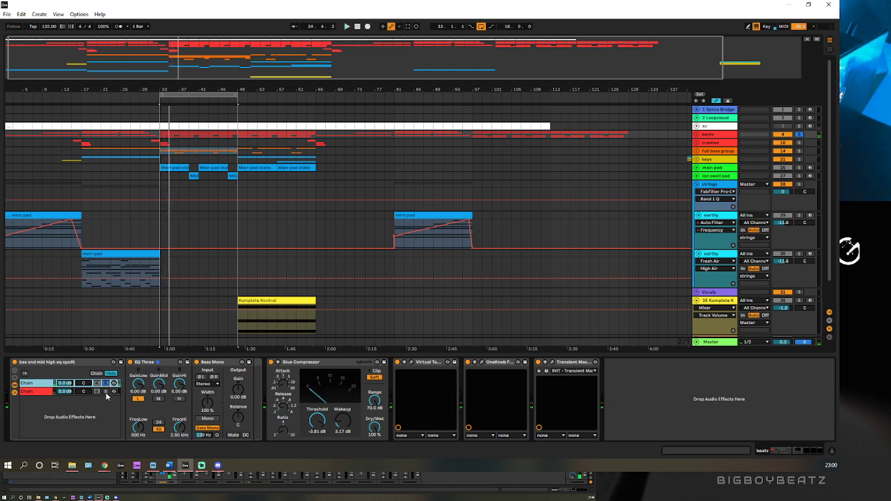
left_click(107, 393)
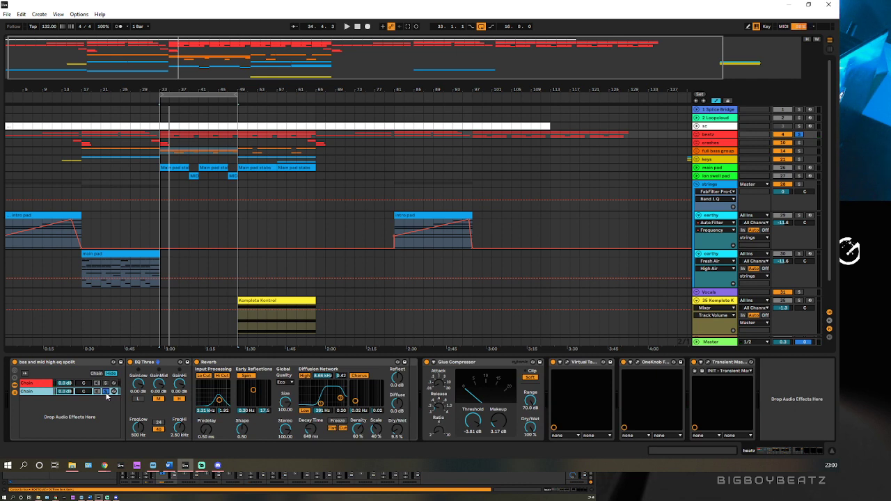
Audition the soloed second chain of the beats group's EQ split rack, unsolo it, and inspect the first chain's Bass Mono device.
key("space")
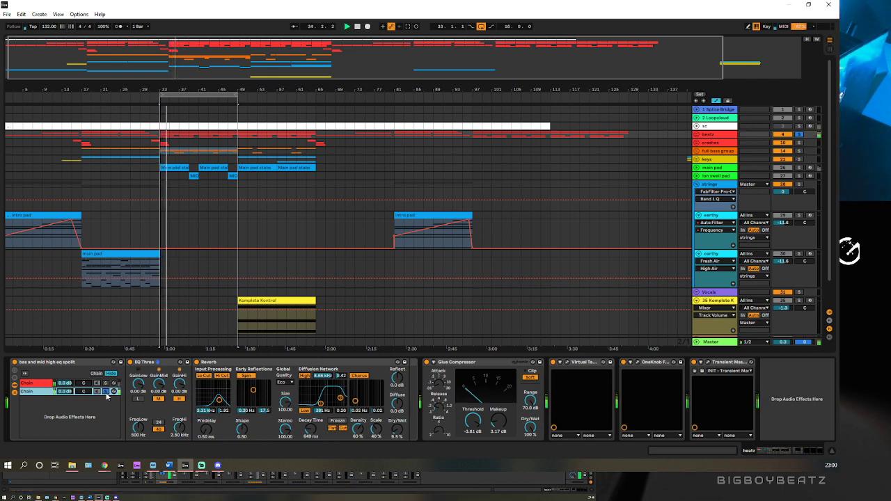
key("space")
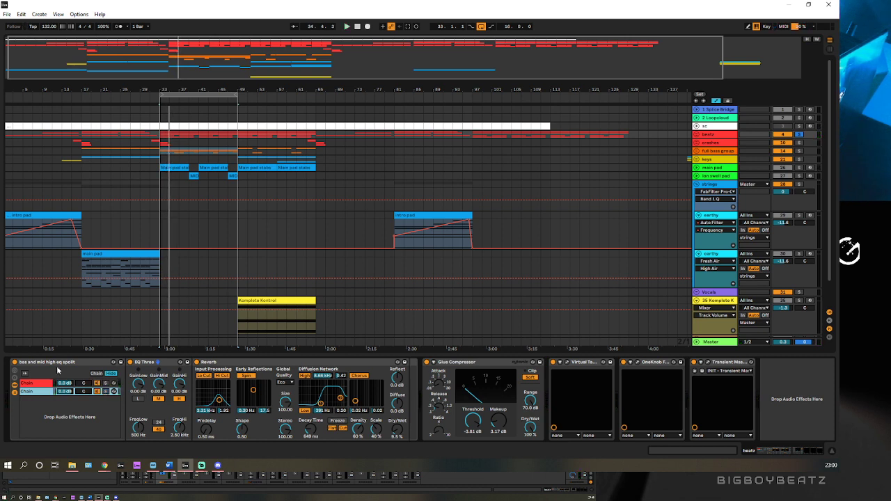
left_click(46, 392)
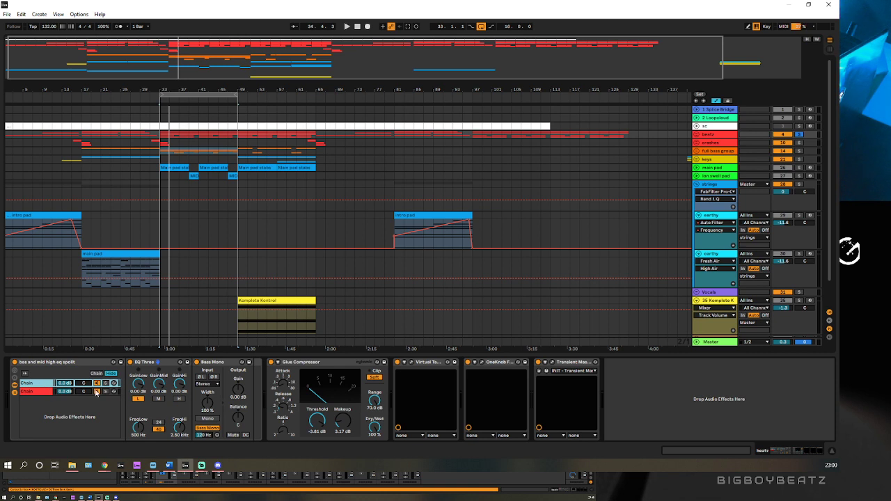
left_click(217, 363)
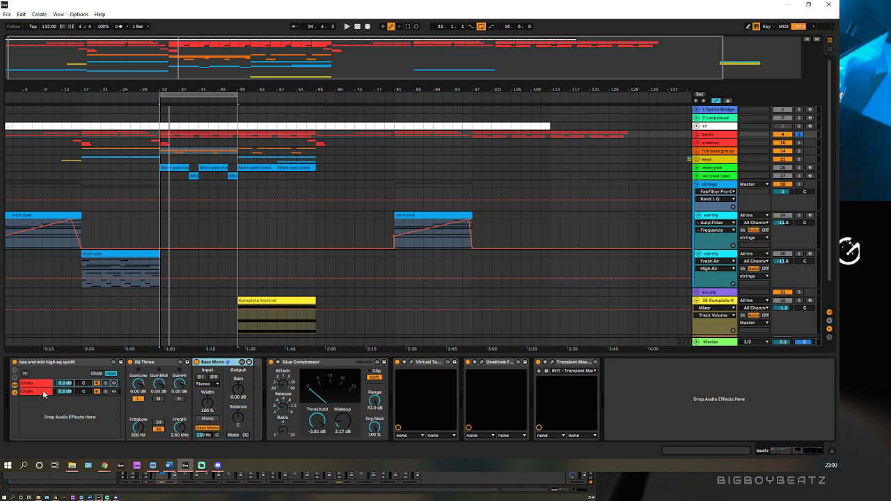
Show the second chain's EQ Three and Reverb, audition that chain soloed, and turn its solo off.
left_click(43, 390)
left_click(43, 391)
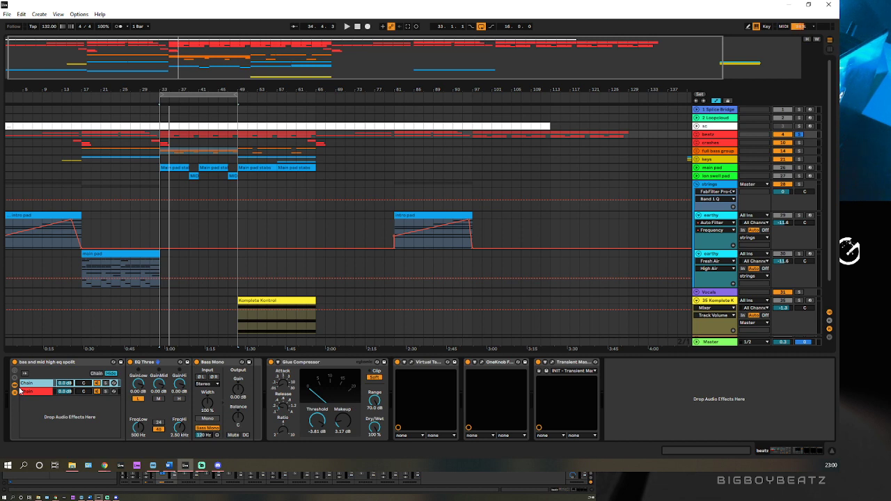
left_click(29, 392)
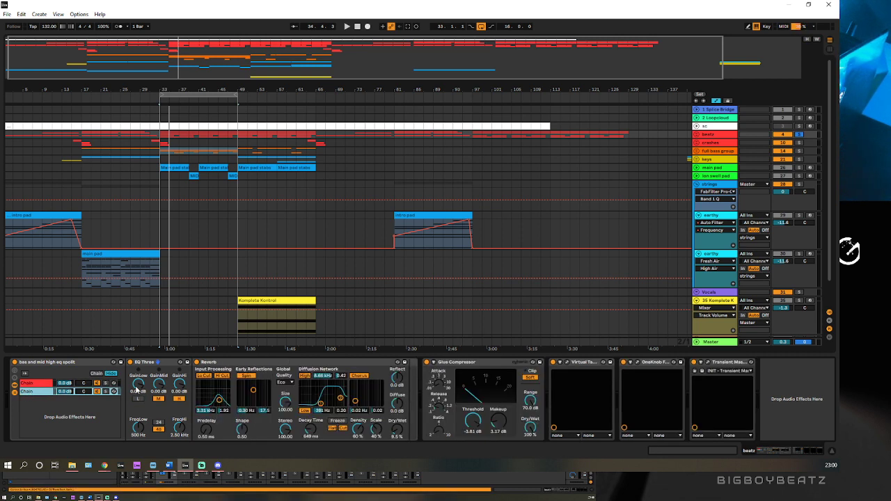
left_click(105, 392)
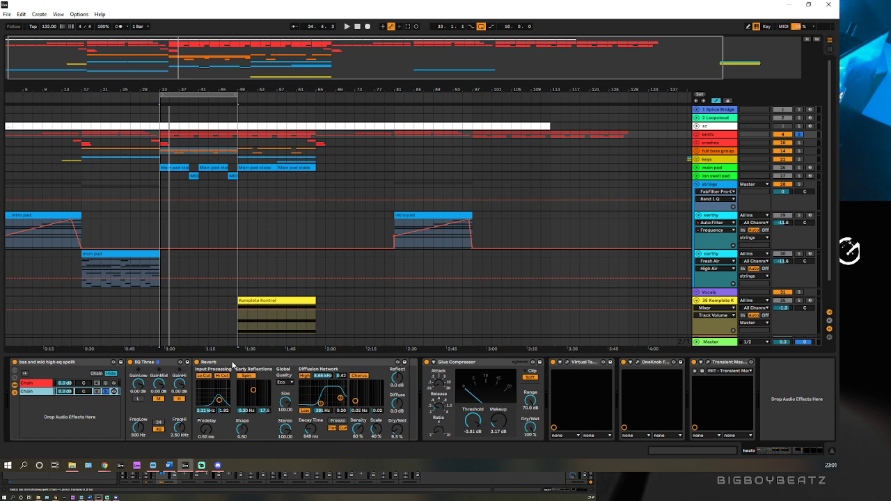
key("space")
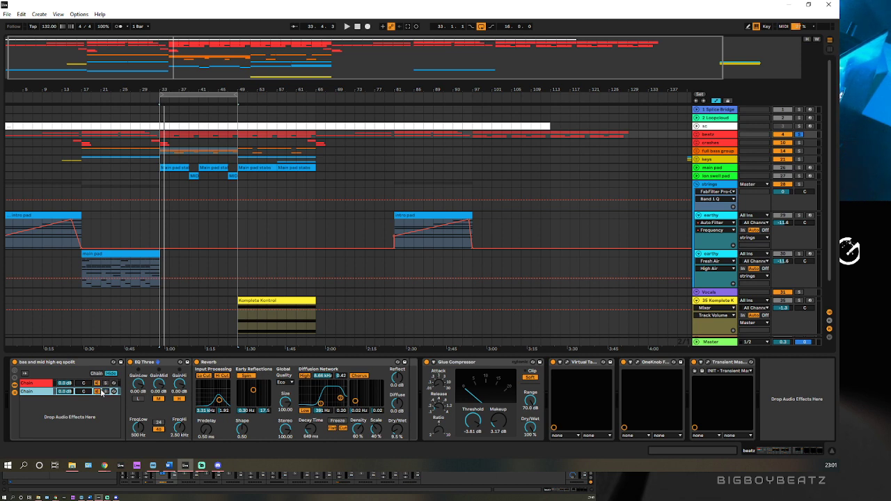
left_click(79, 362)
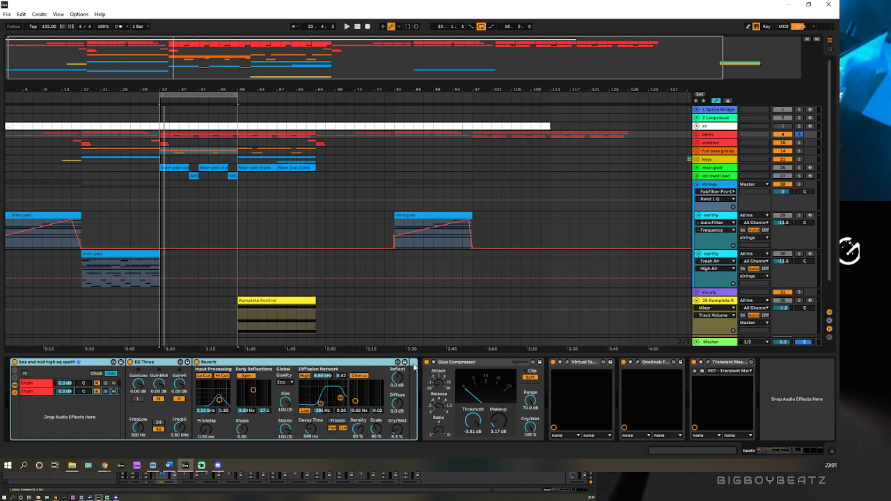
Select the Glue Compressor on the beats group and audition the group with both chains active.
left_click(471, 363)
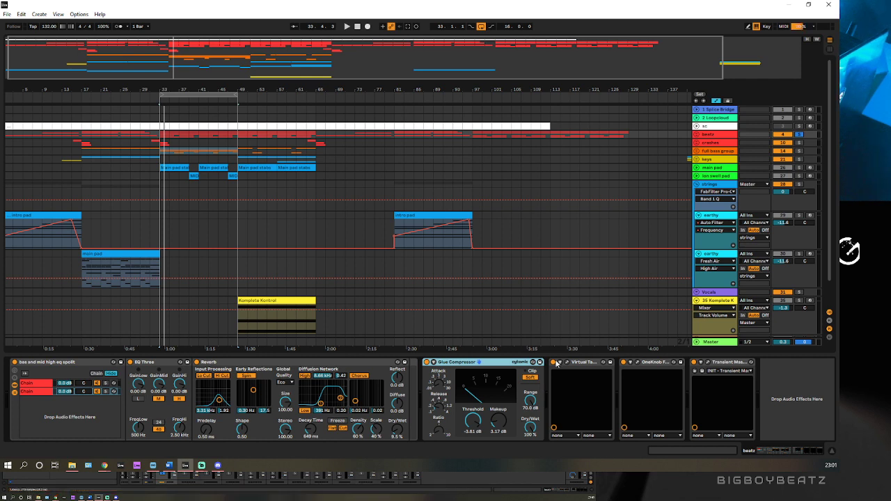
key("space")
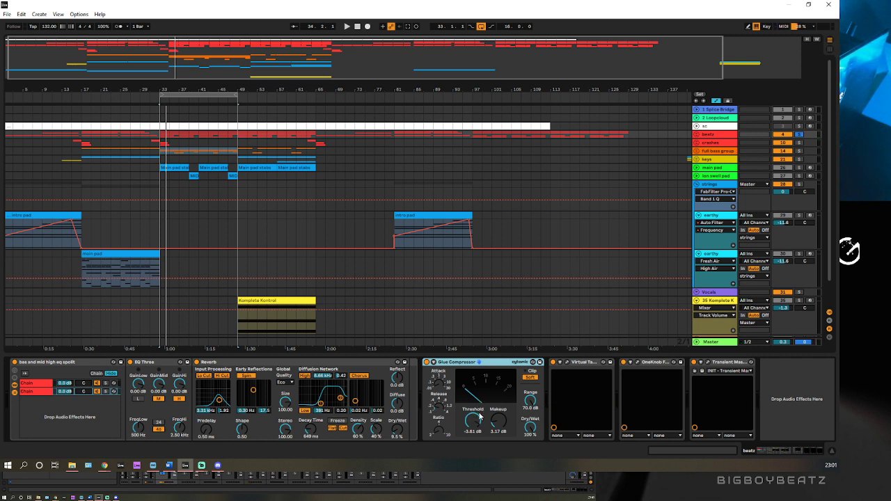
key("space")
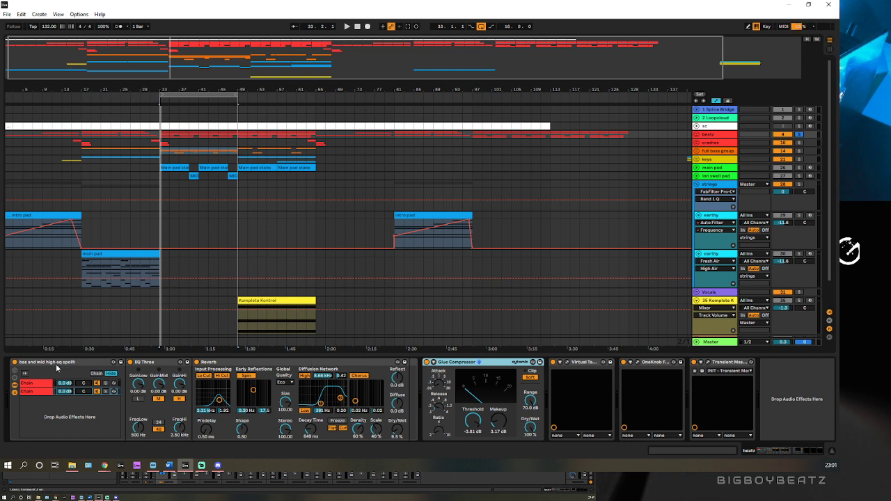
Open the Virtual Tape Machines plug-in on the beats group and audition the beats through it.
left_click(592, 362)
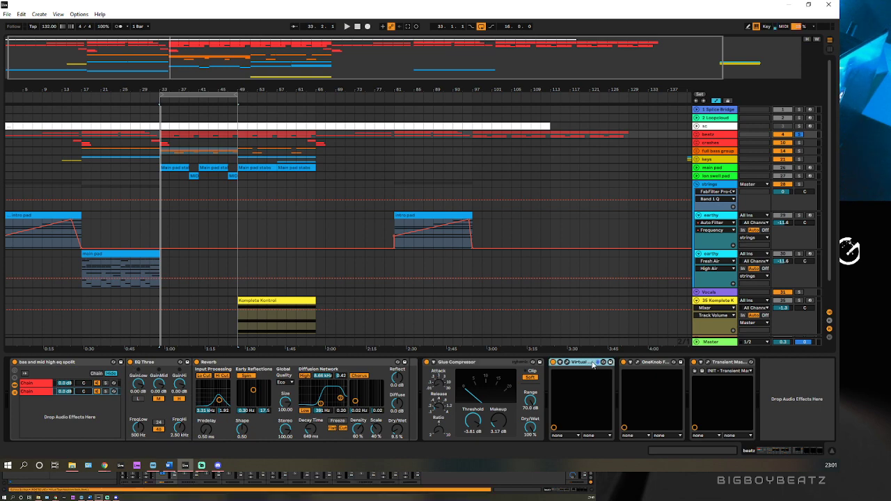
left_click(567, 363)
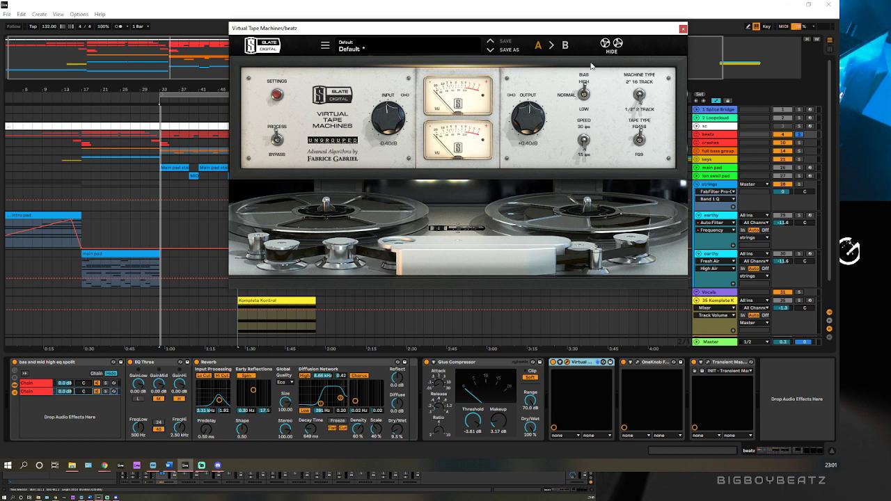
key("space")
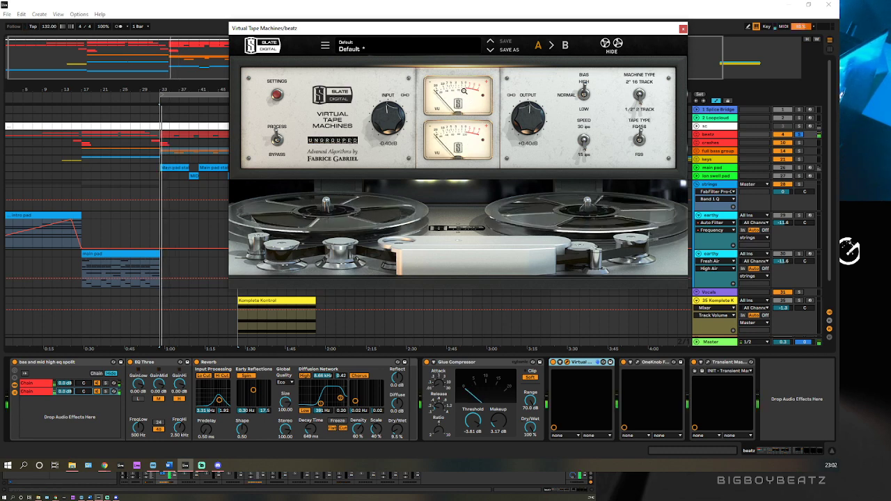
key("space")
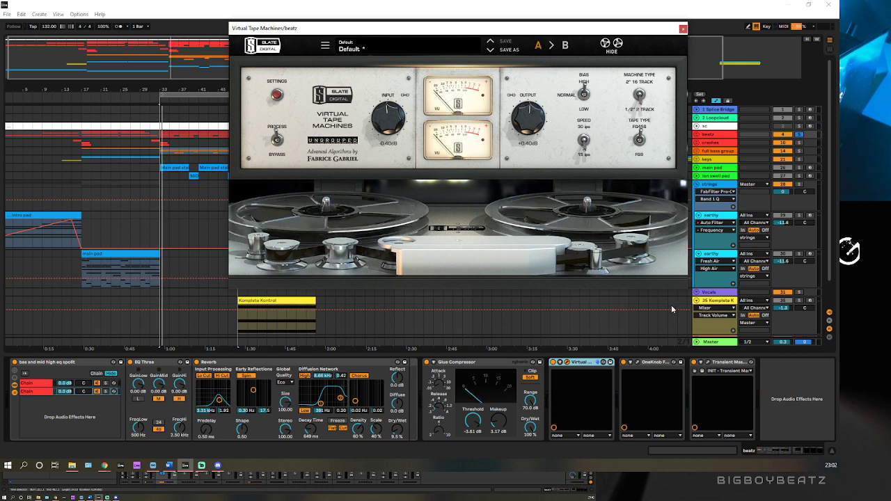
Close the Virtual Tape Machines window and move the OneKnob plug-in behind Transient Master in the beats group's effect chain.
left_click(660, 363)
left_click(684, 28)
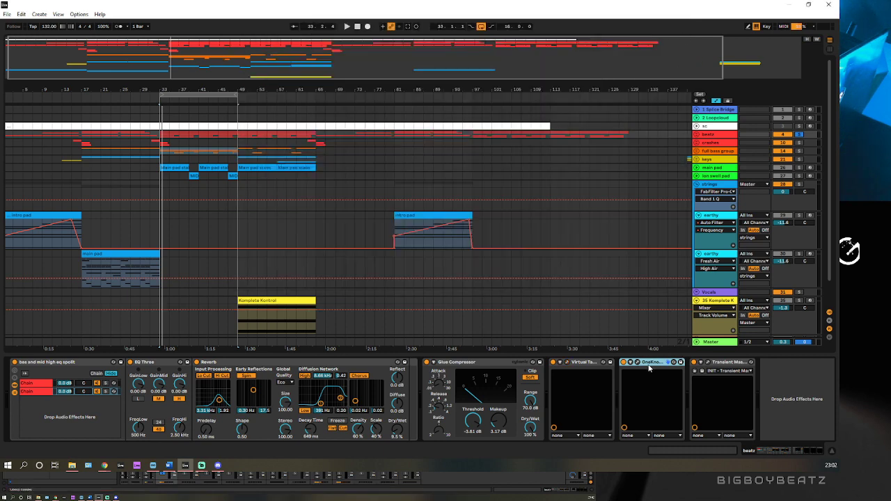
key("ctrl+z")
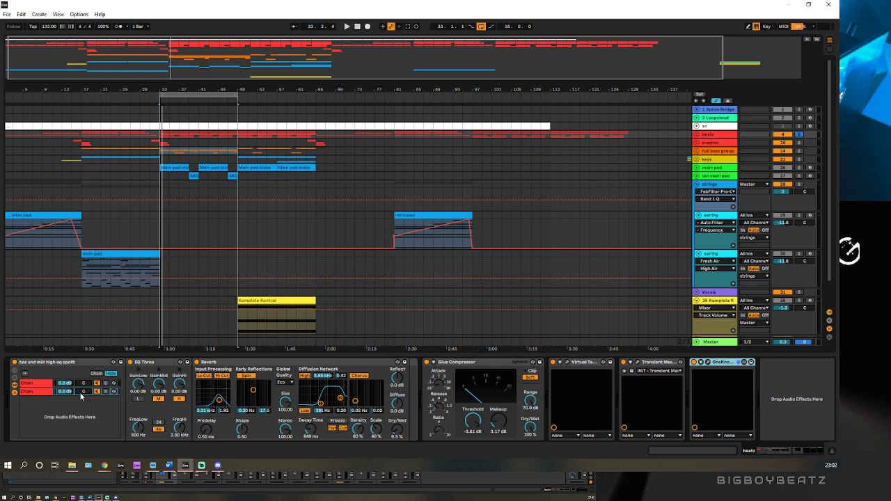
Solo the rack's second chain and set the Sustain of the beats group's Transient Master to -19.0 %.
left_click(46, 394)
left_click(105, 391)
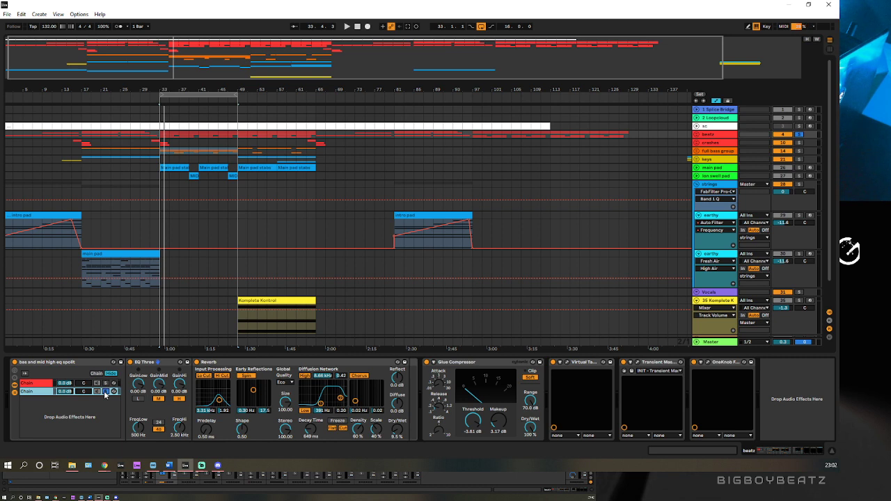
left_click(638, 363)
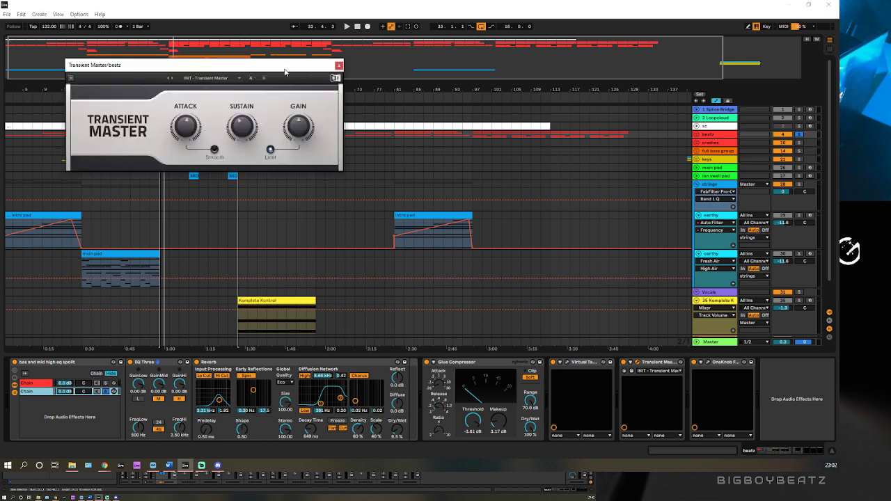
left_click_drag(284, 72, 571, 75)
left_click_drag(529, 128, 529, 138)
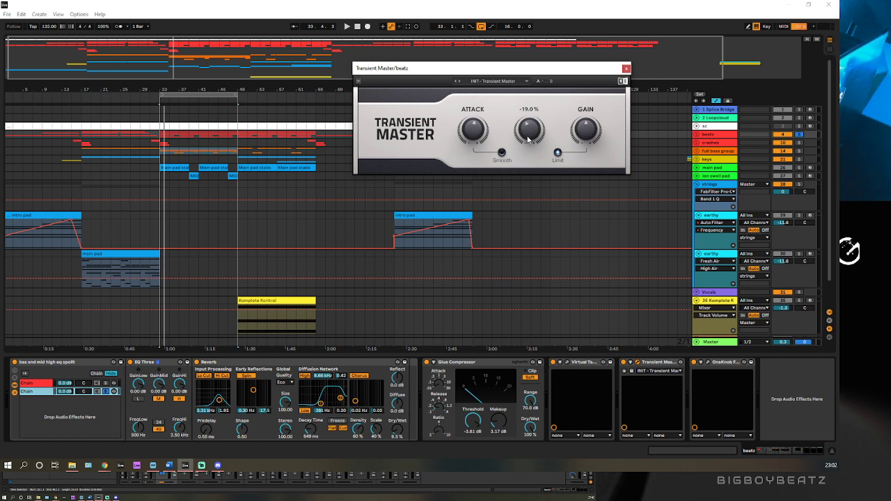
left_click(626, 68)
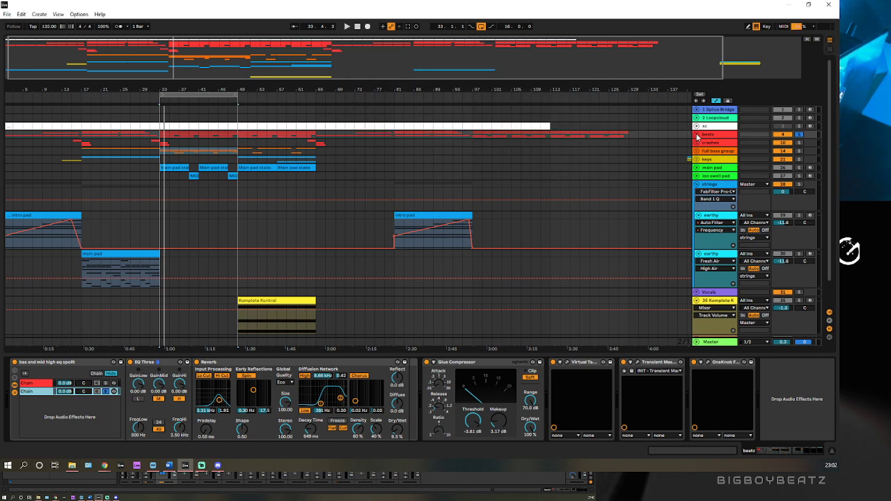
Audition the beats group with the second chain soloed and unsoloed, and turn off the beats group's solo.
left_click(697, 134)
left_click(697, 134)
key("space")
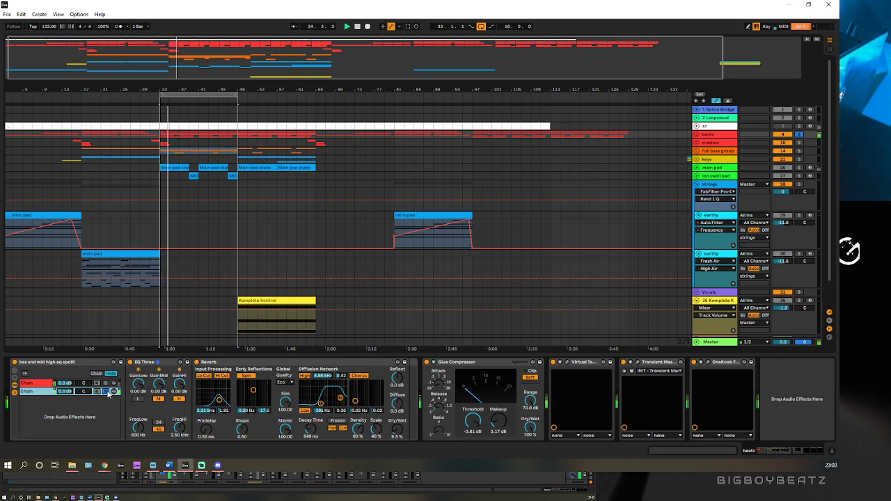
left_click(107, 392)
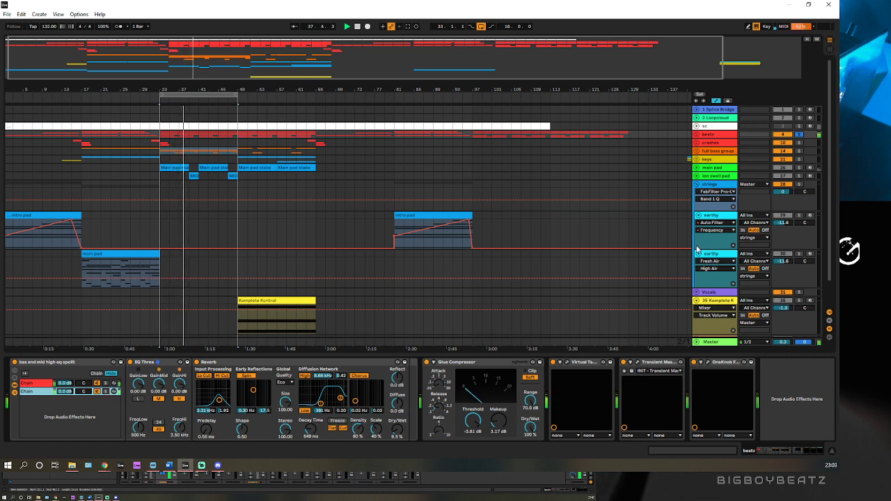
left_click(798, 135)
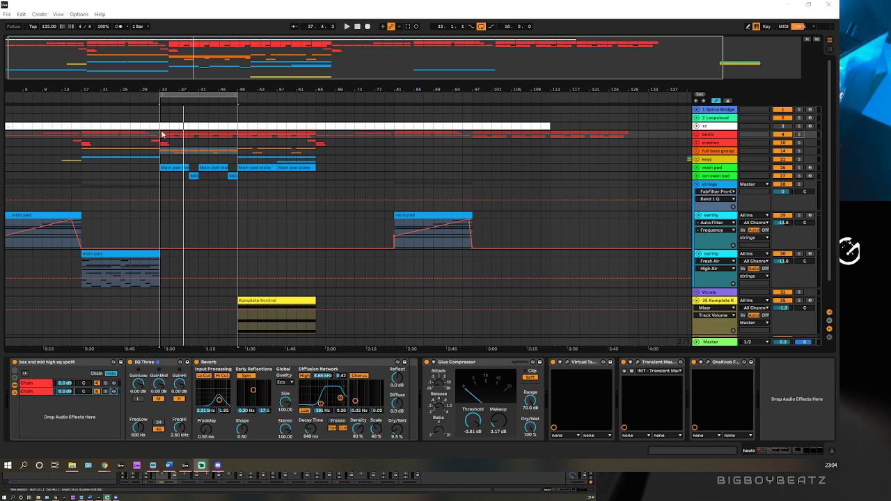
Play the drop from bar 33 and solo the beats and full bass group together in the Session View mixer.
left_click(157, 99)
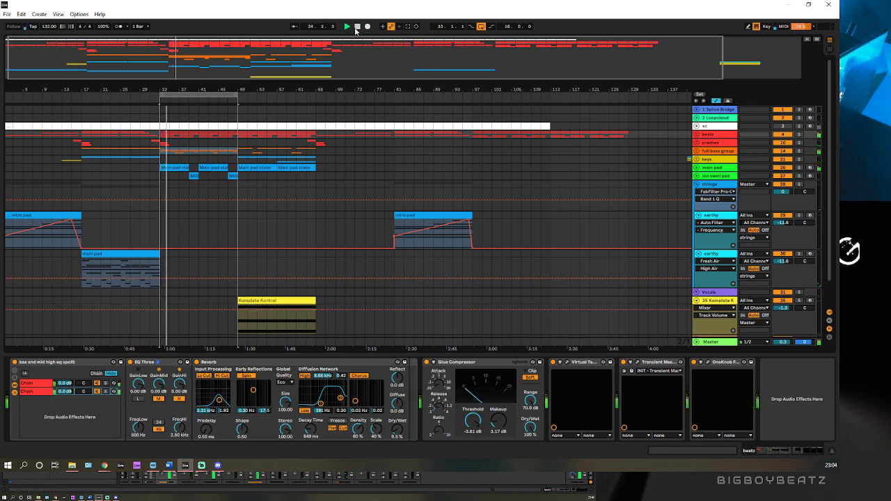
key("Tab")
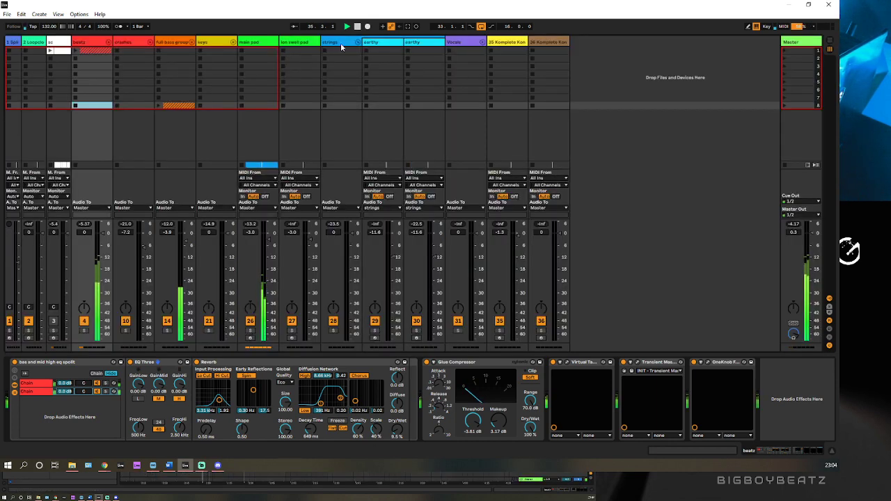
left_click(86, 331)
left_click(168, 331)
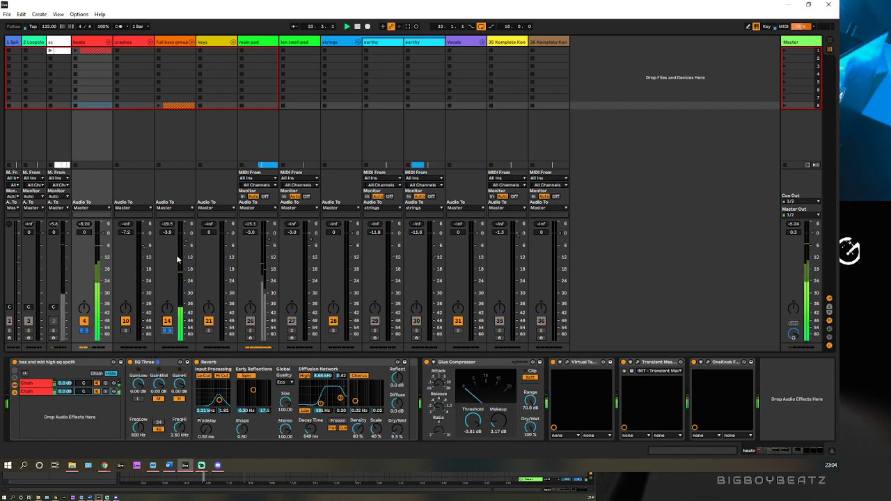
Unfold the full bass group and inspect the effects of the baker 808 bass track and of the group itself.
left_click(191, 42)
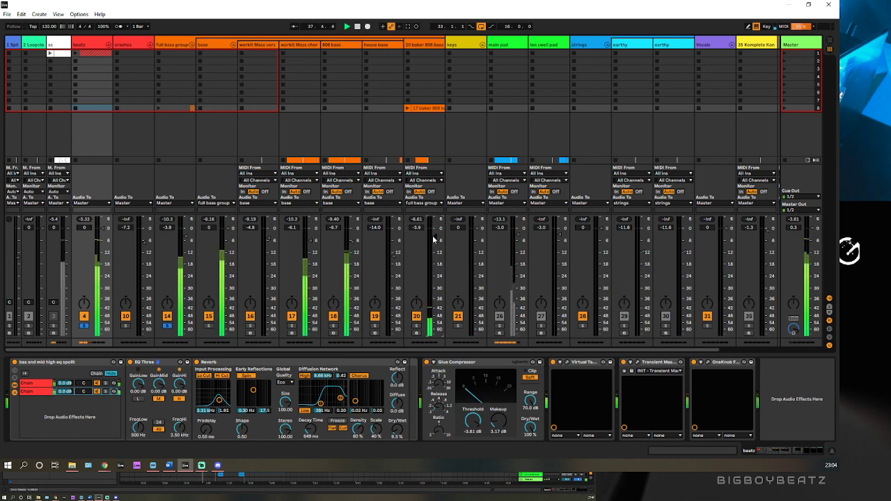
left_click(437, 46)
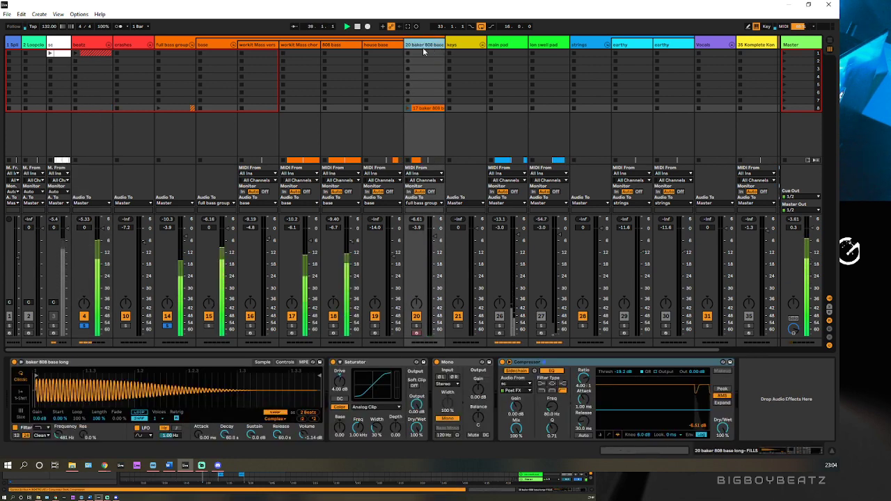
left_click(180, 47)
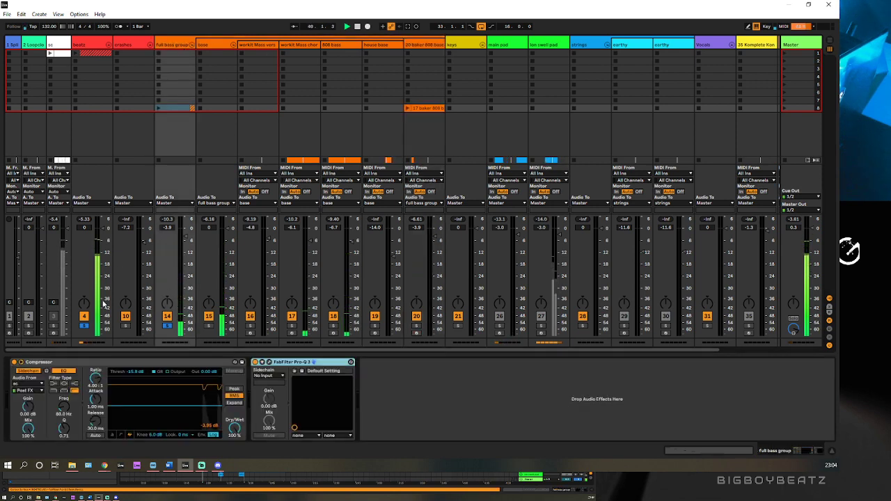
Inspect the FabFilter Pro-Q 3 curve on the full bass group during playback.
left_click(269, 363)
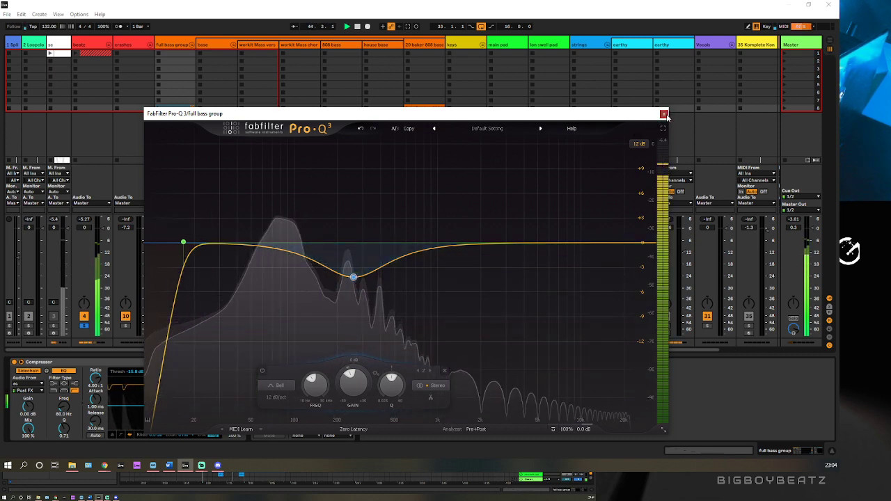
left_click(664, 114)
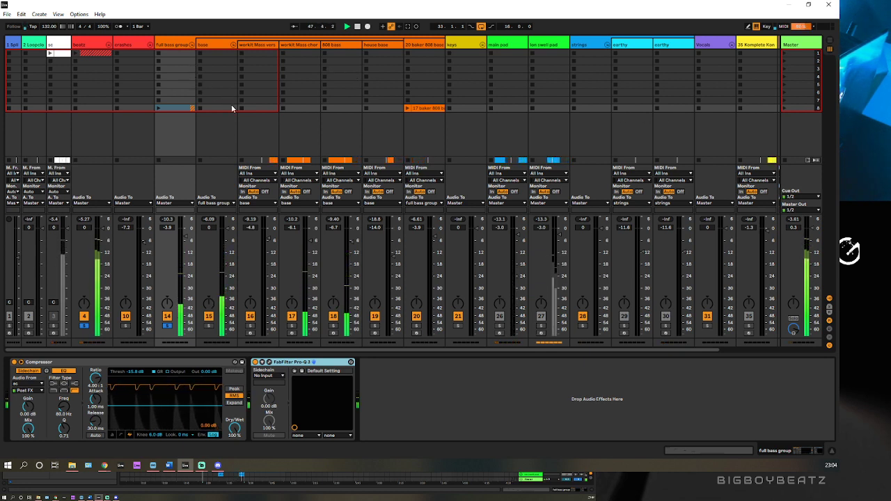
Set the low cut in the house base track's Pro-Q 3 to about 415 Hz with a Q of about 0.79.
left_click(376, 46)
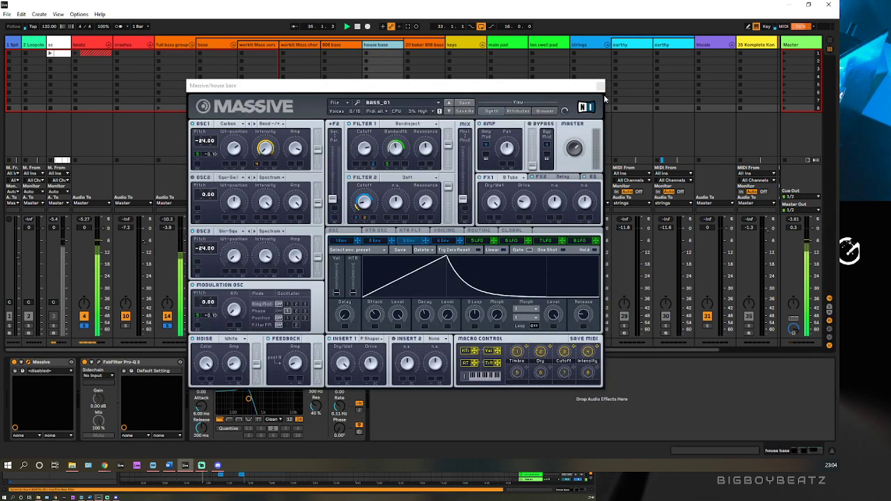
left_click(601, 87)
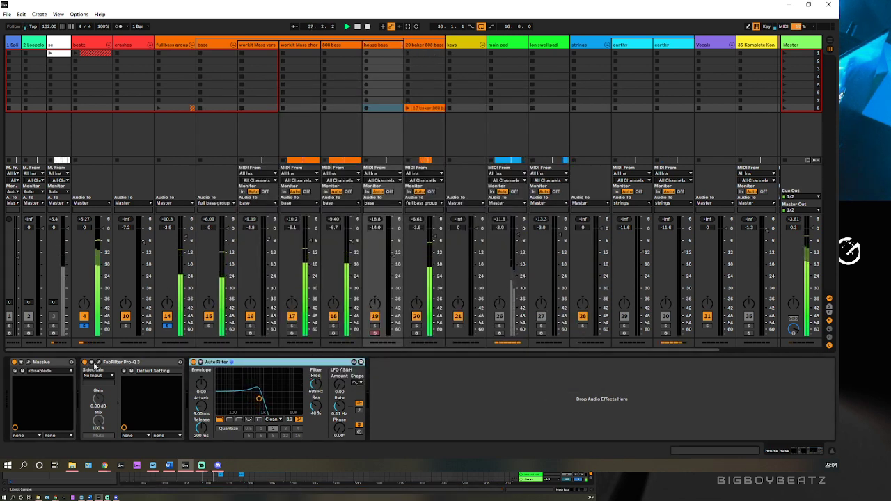
left_click(92, 362)
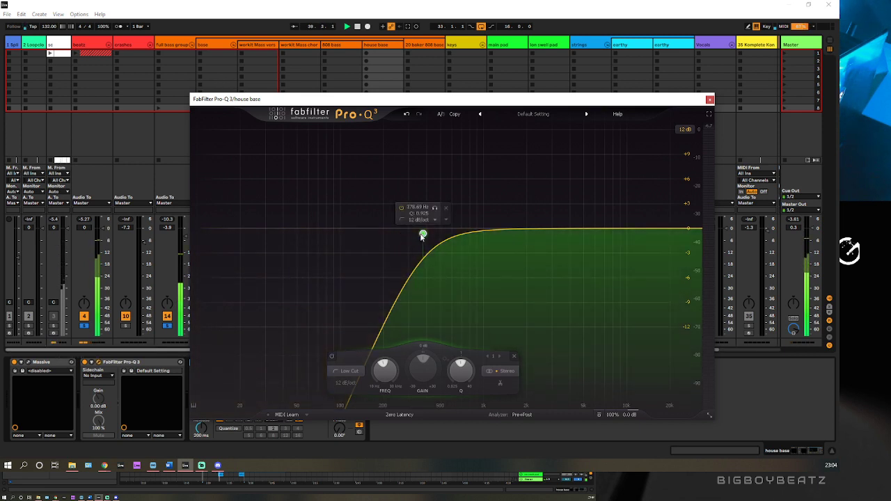
left_click_drag(417, 238, 428, 244)
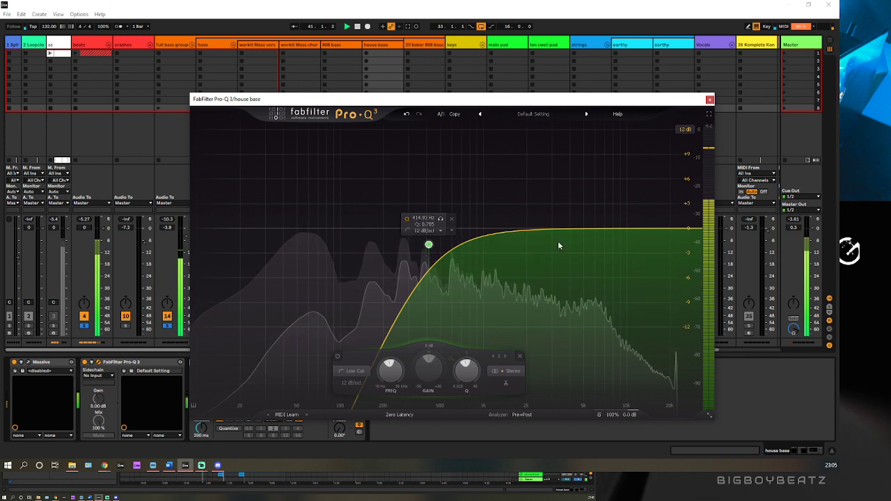
Add a high shelf band at about 8170 Hz to the house base EQ and boost it by about 1.4 dB.
left_click(614, 232)
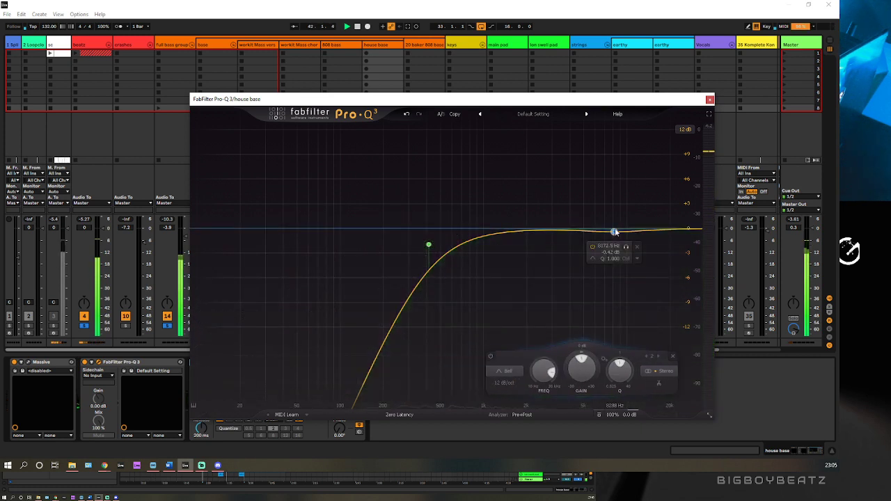
mouse_move(593, 260)
left_click(615, 269)
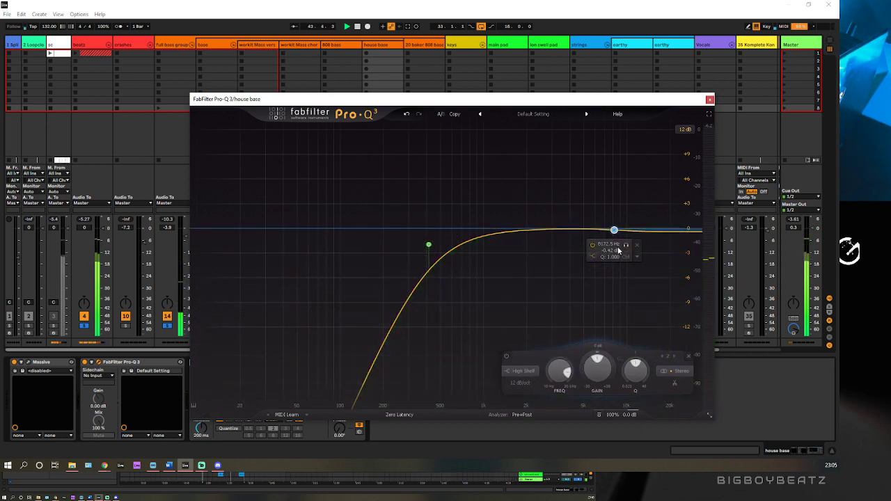
left_click_drag(614, 229, 614, 220)
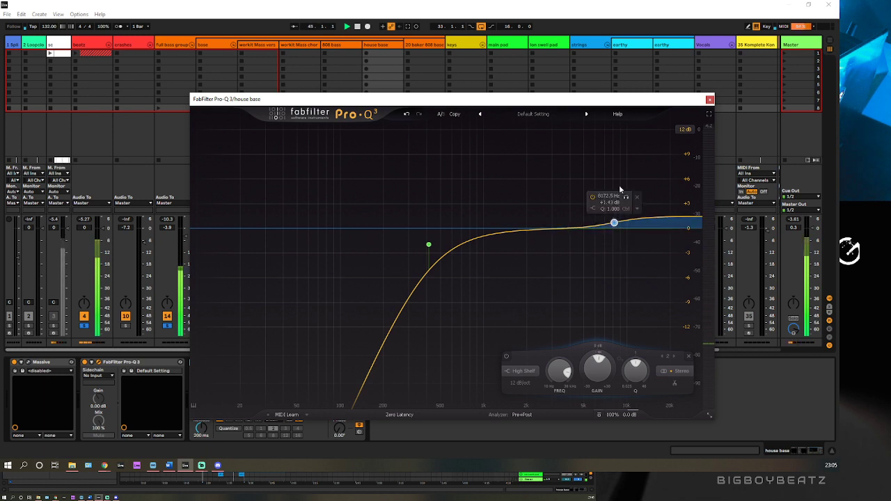
Shift the house base EQ's high shelf to a lower frequency and close the EQ.
left_click_drag(546, 99, 463, 85)
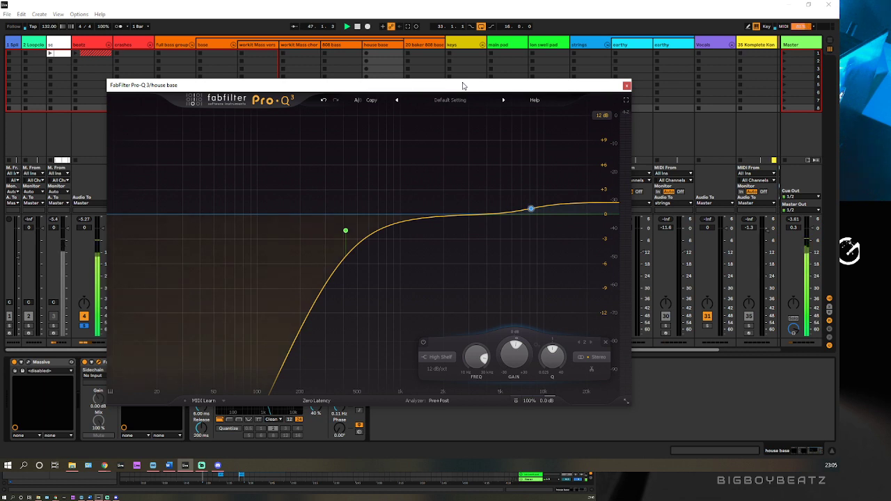
key("space")
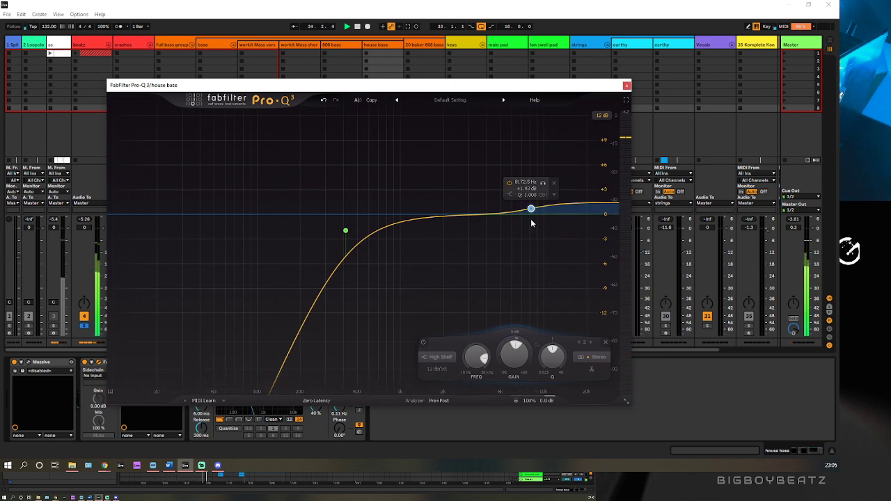
left_click_drag(531, 208, 504, 210)
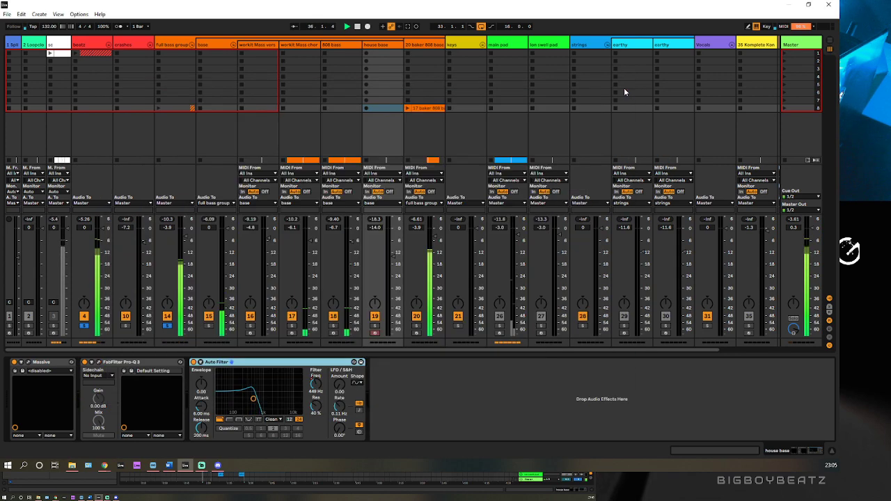
left_click(626, 86)
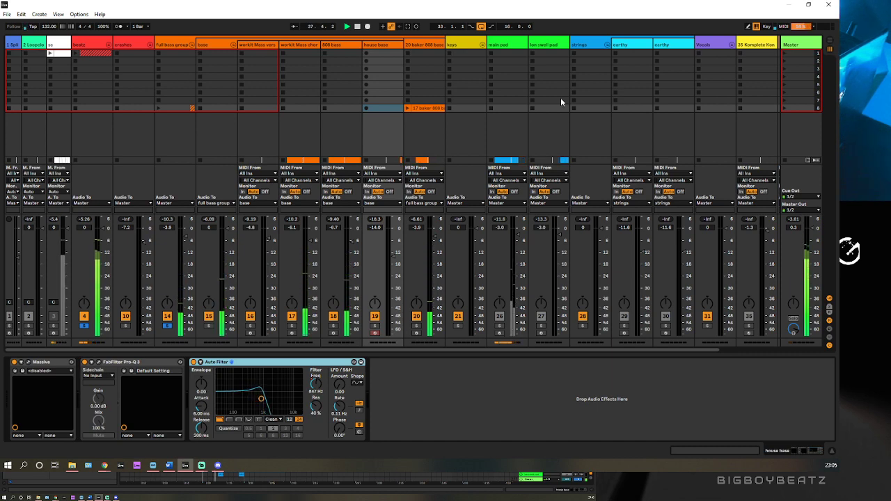
Solo the main pad track and raise the low cut in its Pro-Q 3 to slightly above 100 Hz.
left_click(192, 45)
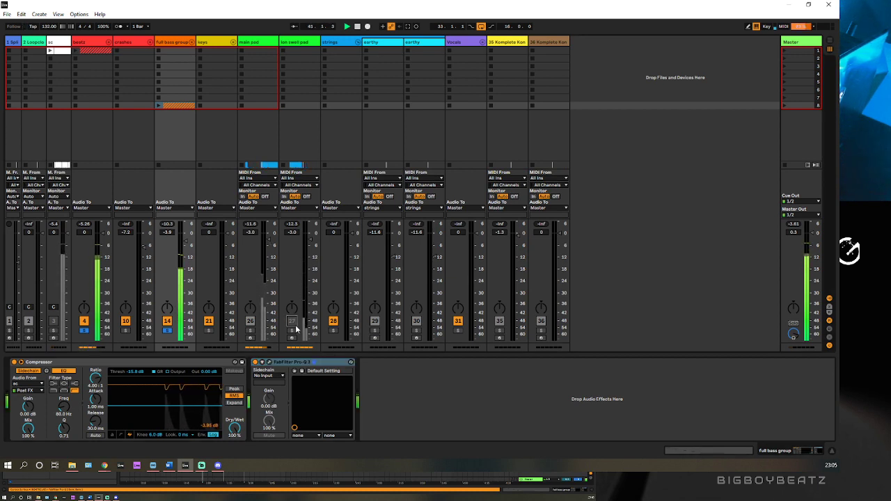
left_click(251, 331)
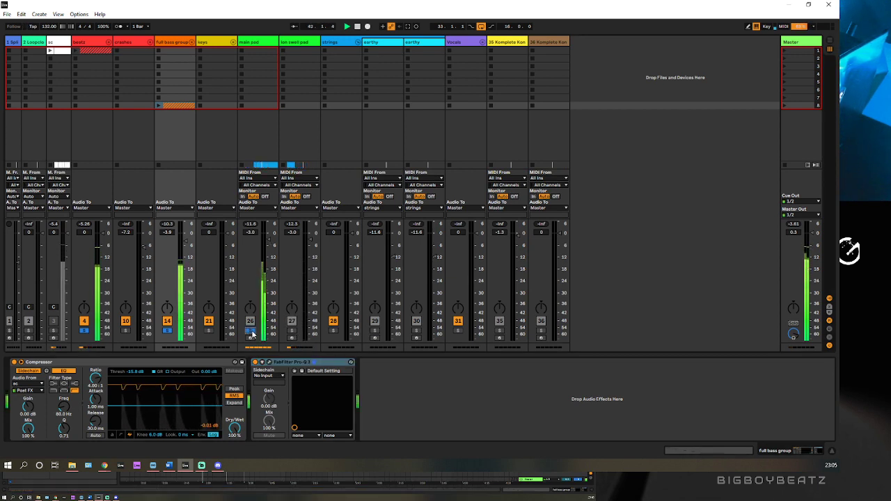
left_click(258, 44)
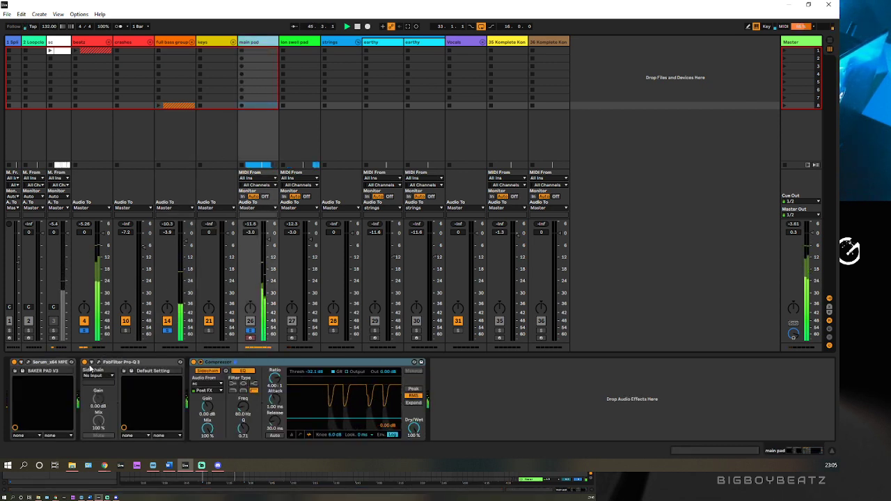
left_click(99, 363)
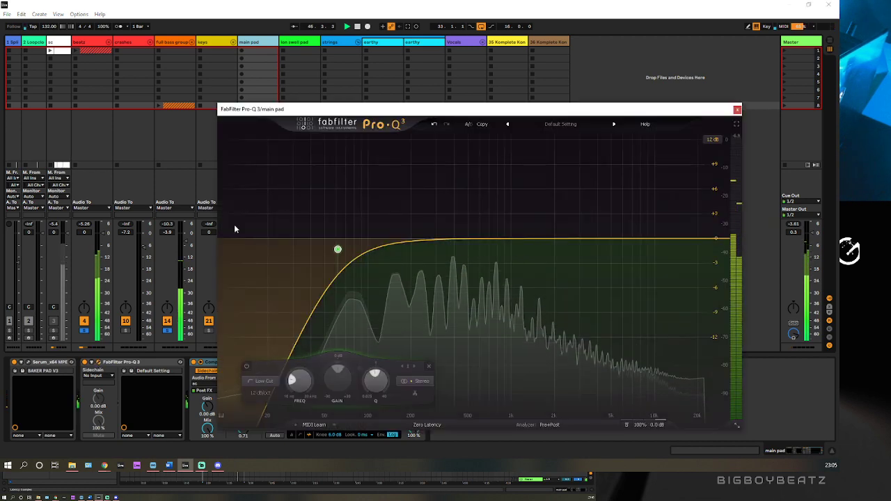
left_click_drag(338, 250, 380, 249)
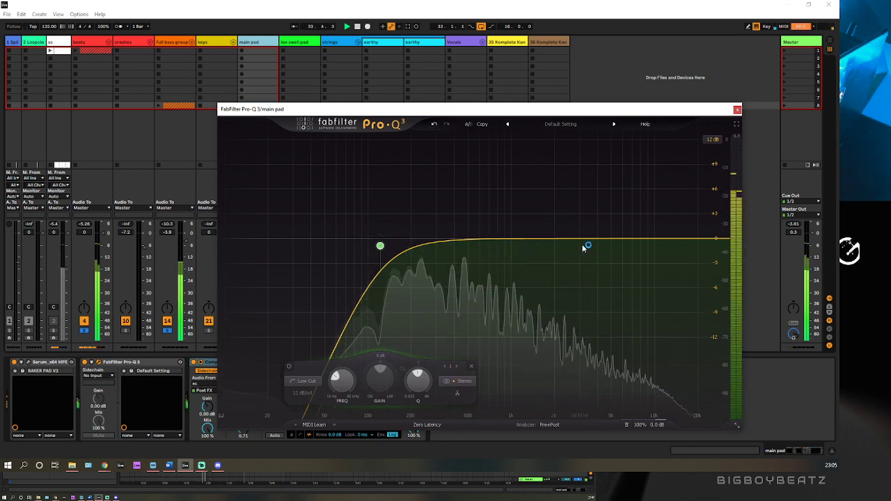
Add a high shelf to the main pad EQ at about 4 kHz with a boost of about 2.1 dB.
left_click(607, 239)
left_click(590, 223)
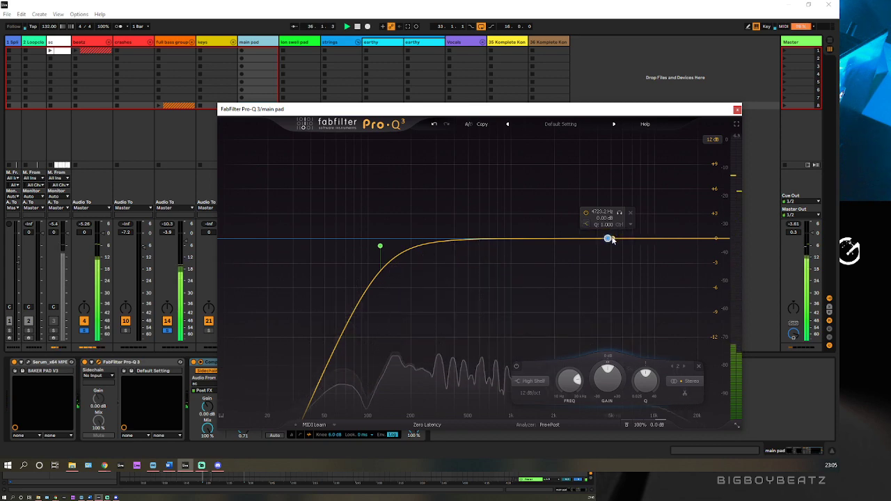
left_click_drag(611, 239, 596, 229)
left_click_drag(488, 110, 411, 104)
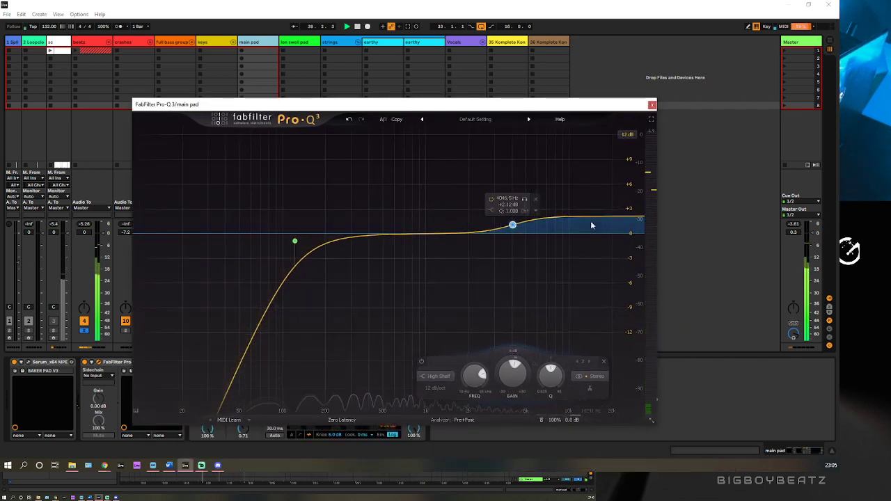
Add a 36 dB/oct high cut to the main pad EQ at about 11.1 kHz.
left_click(629, 220)
scroll(628, 240, "up", 3)
left_click_drag(628, 240, 580, 249)
scroll(580, 248, "up", 1)
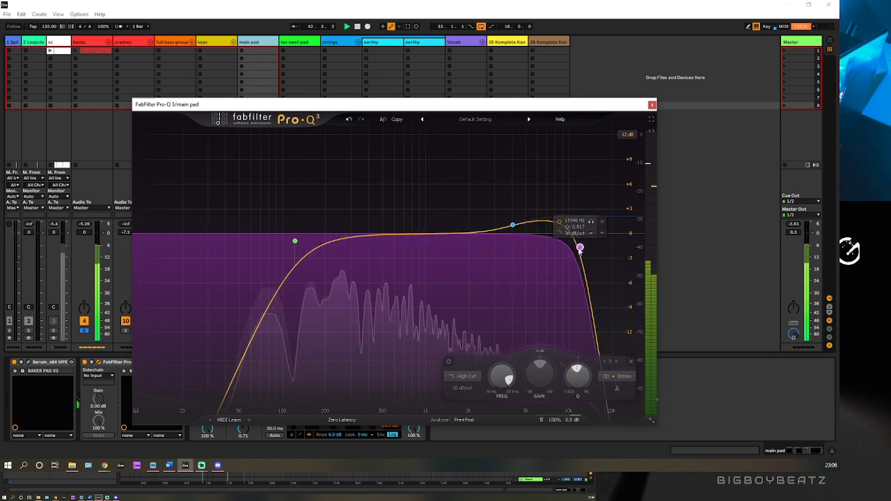
scroll(580, 248, "up", 1)
left_click_drag(580, 248, 576, 251)
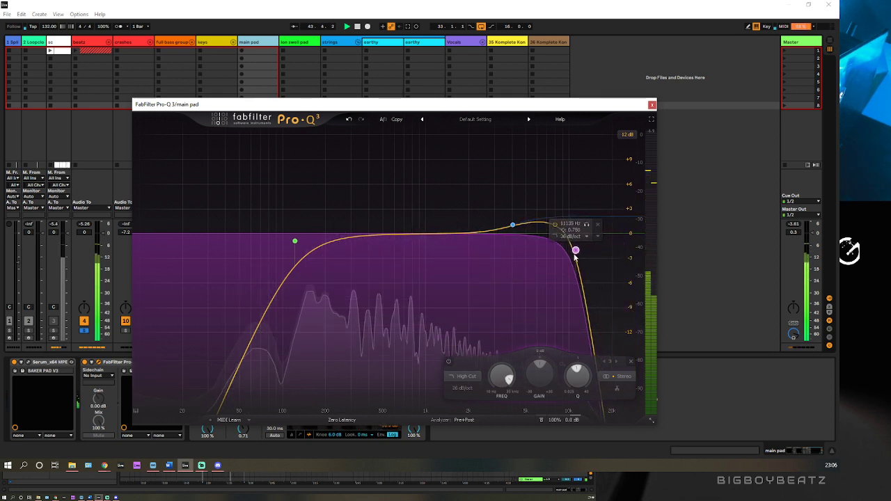
Add a bell boost of about 1.9 dB at about 826 Hz to the main pad EQ and close it.
mouse_move(414, 234)
left_mouse_down()
mouse_move(413, 193)
mouse_move(414, 219)
left_mouse_up()
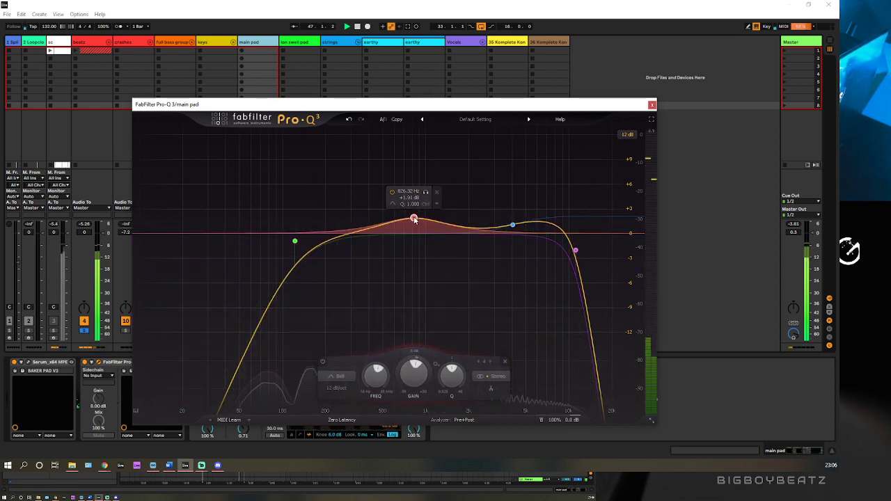
left_click(652, 106)
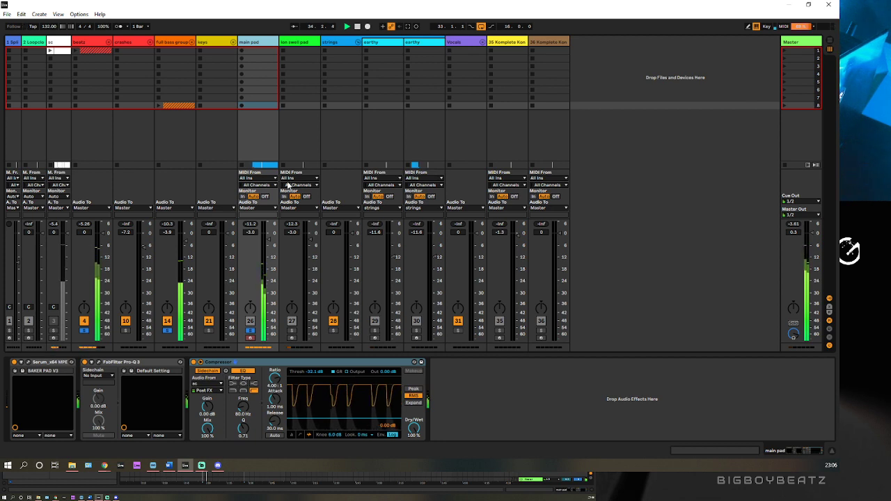
Solo the swell pad track alongside the other soloed tracks and set its volume to -1.7 dB.
left_click(292, 331)
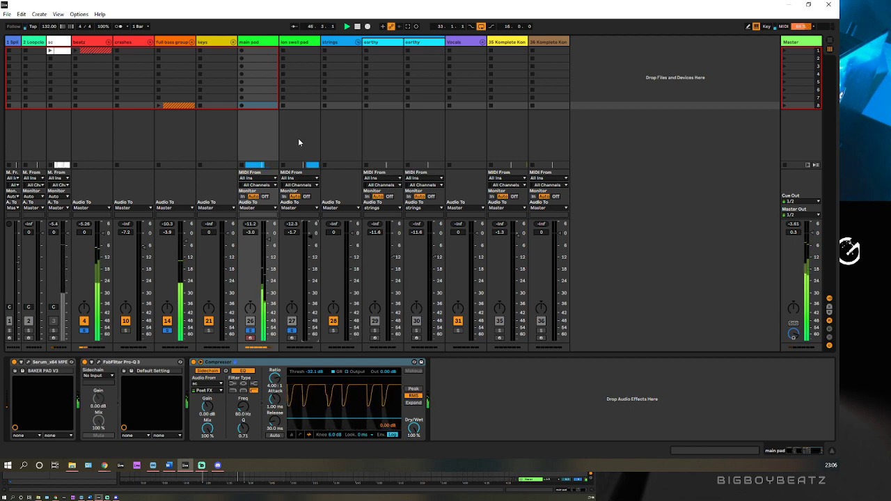
Expand the full bass group and set the sidechain compressor threshold on the baker 808 bass track to about -18.1 dB.
left_click(192, 42)
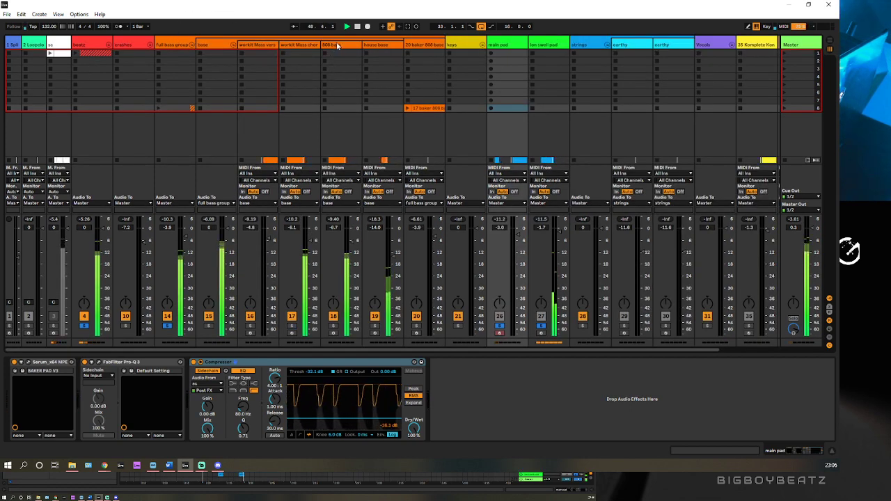
left_click(174, 43)
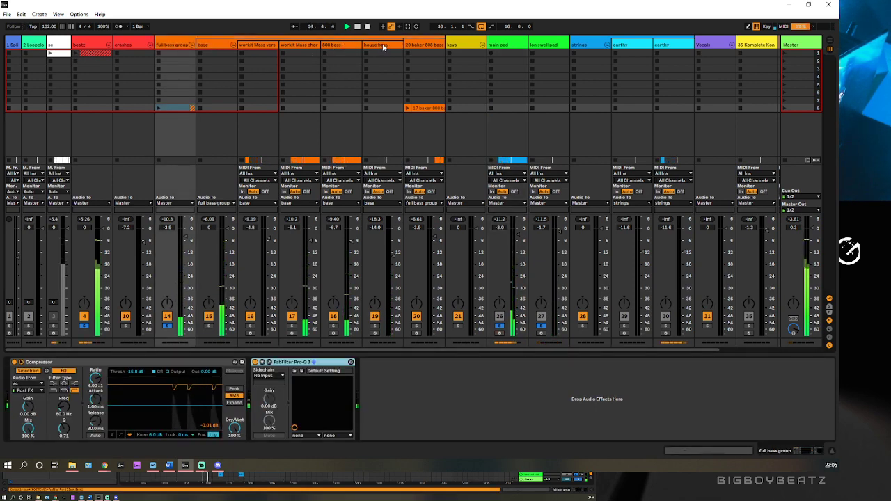
left_click(424, 44)
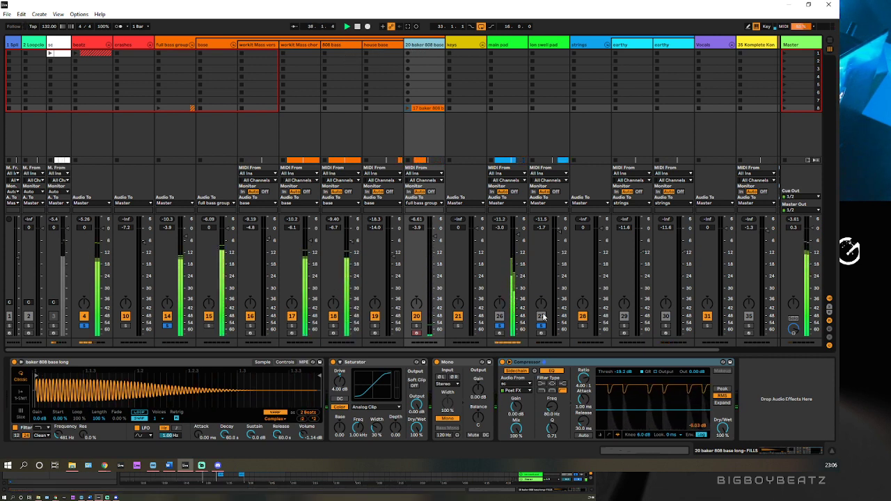
left_click_drag(613, 408, 613, 401)
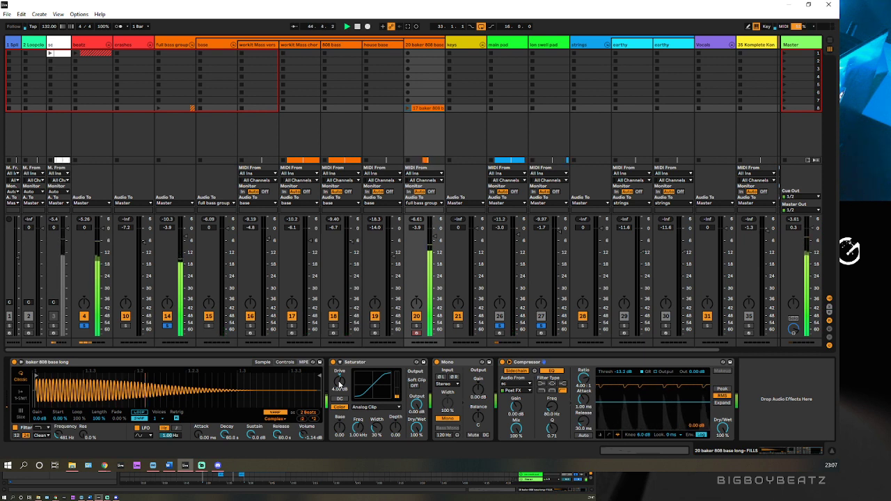
left_click_drag(629, 404, 628, 406)
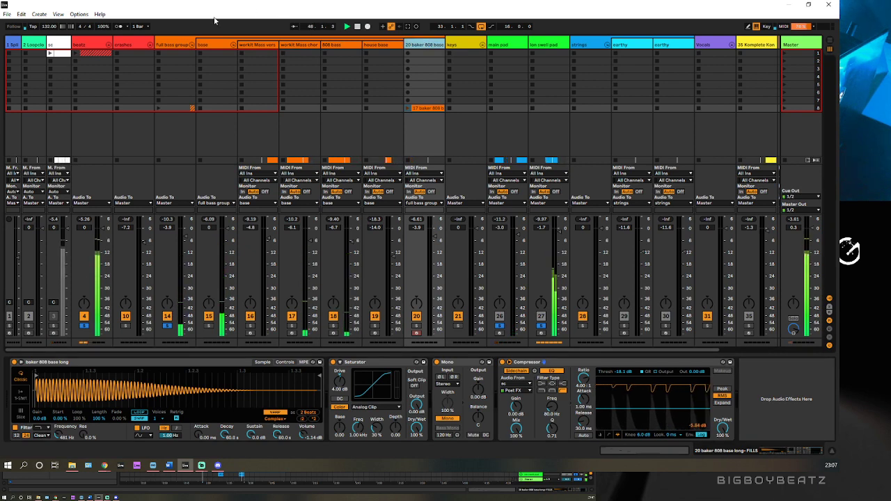
Clear the solos and move the loop to bar 49, with the full bass and strings groups collapsed.
key("Left")
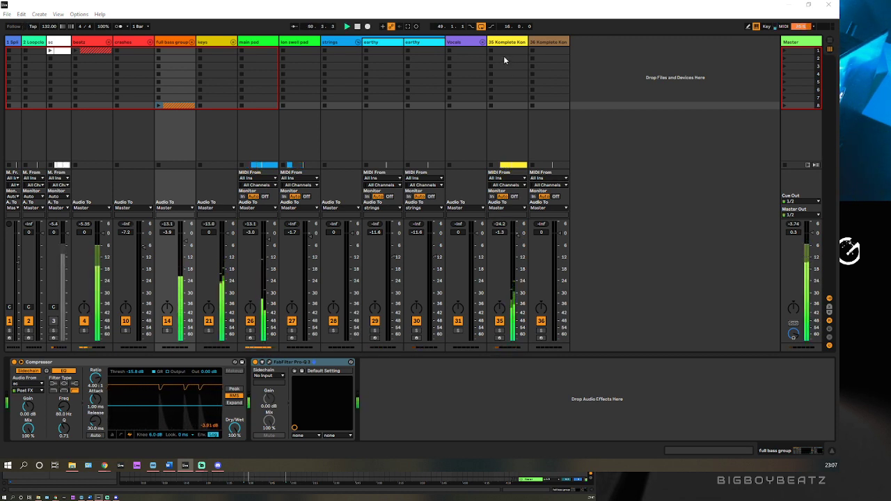
key("Delete")
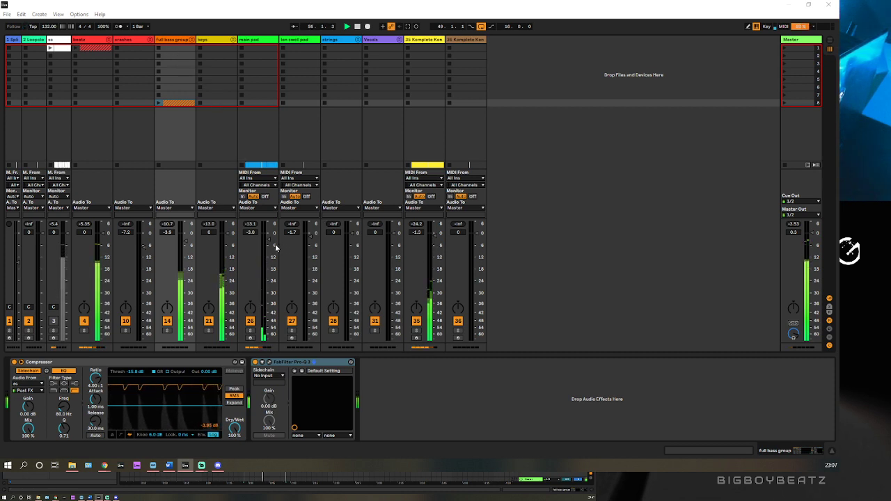
Set the volumes of the full bass group to -5.8 dB, the keys to -2.8 dB and the main pad to -2.4 dB.
left_click_drag(188, 243, 190, 249)
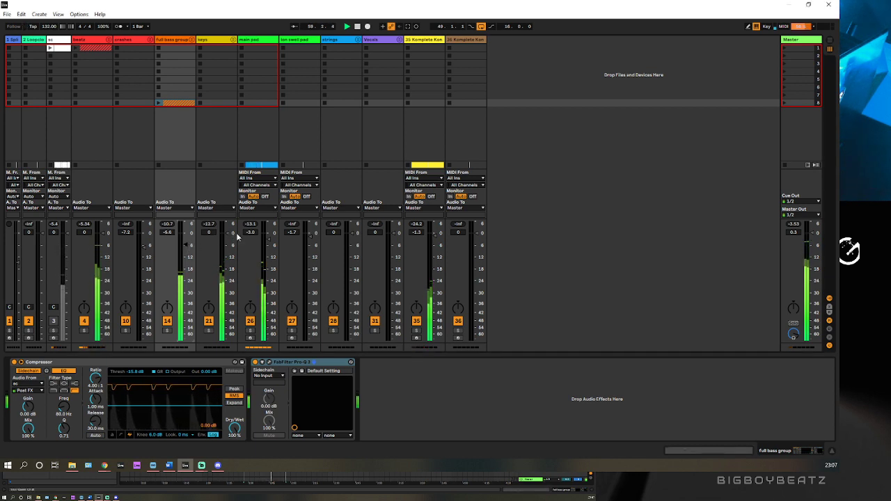
left_click_drag(233, 232, 271, 242)
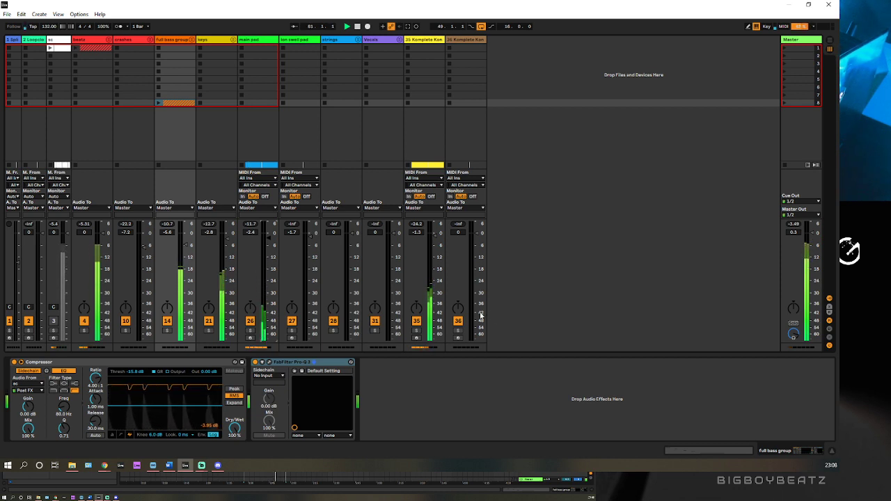
Solo the yellow Komplete Kontrol track (35).
left_click(416, 330)
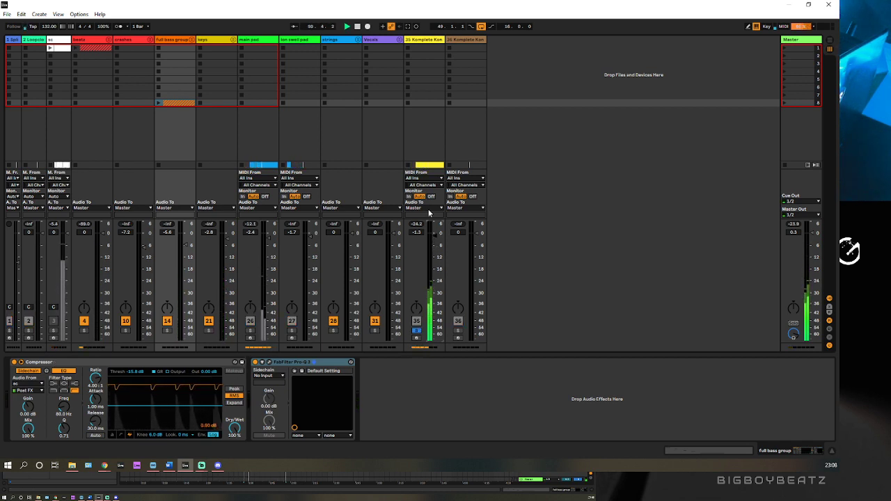
Open The Maverick piano on the yellow Komplete Kontrol track (35) and adjust its Space amount and size.
left_click(429, 41)
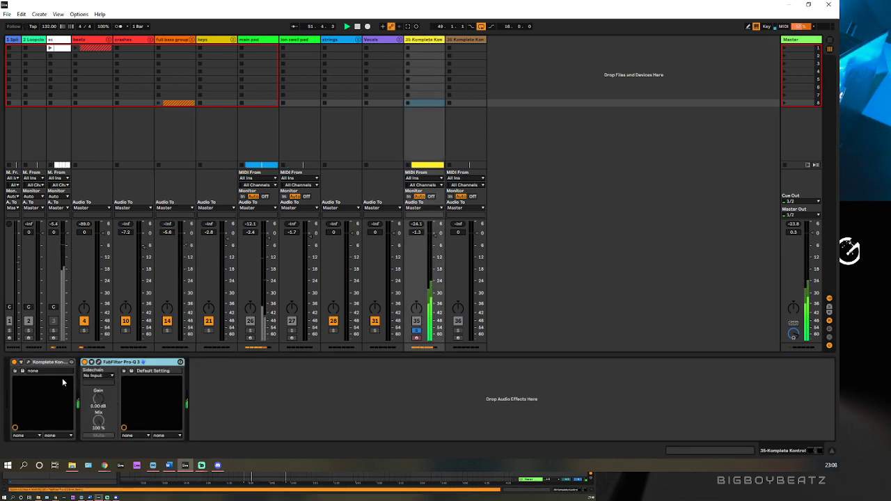
left_click(29, 363)
left_click_drag(627, 220, 625, 257)
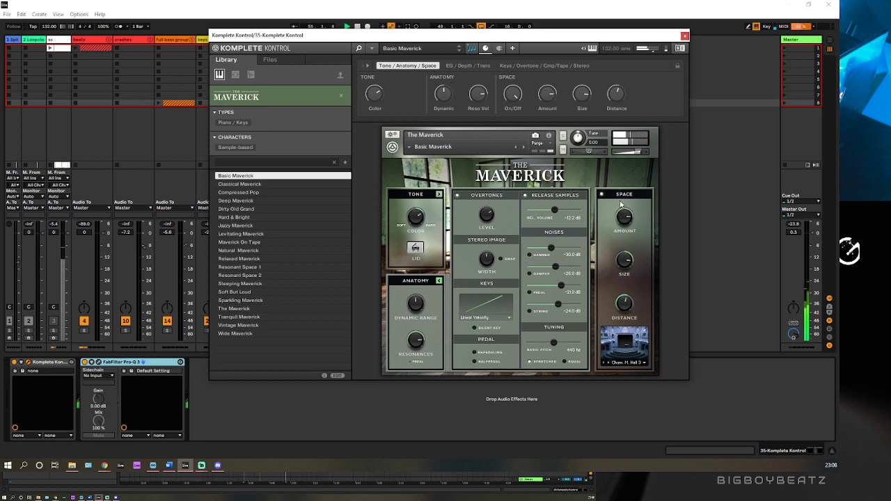
left_click_drag(620, 220, 605, 231)
left_click_drag(622, 284, 622, 265)
Compare The Maverick with and without its Space effect, leave the effect off and close the instrument window.
left_click(601, 195)
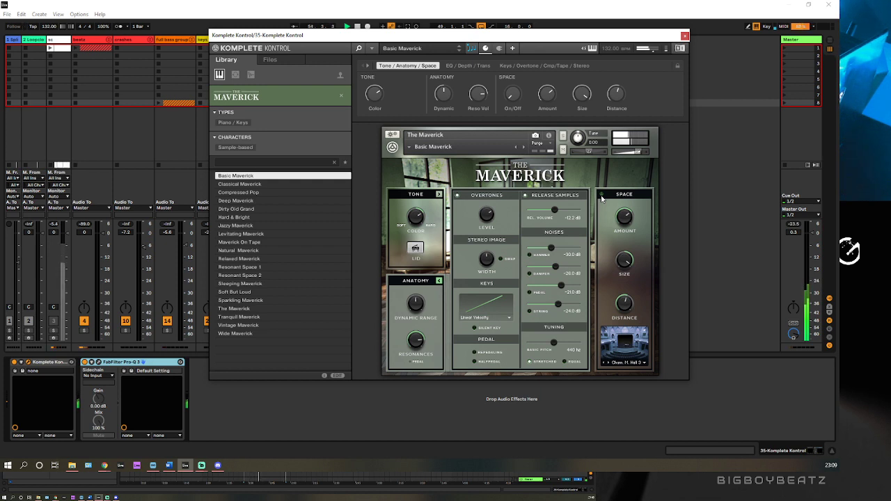
left_click(602, 196)
left_click(601, 195)
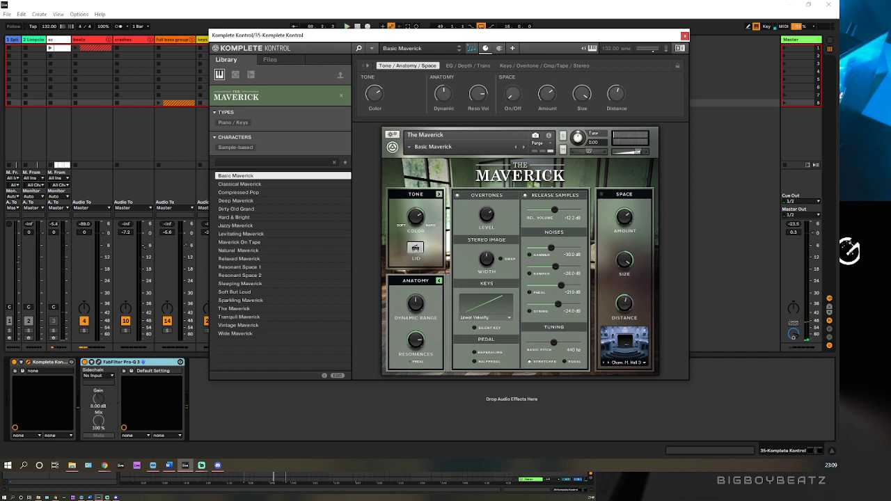
key("alt+Tab")
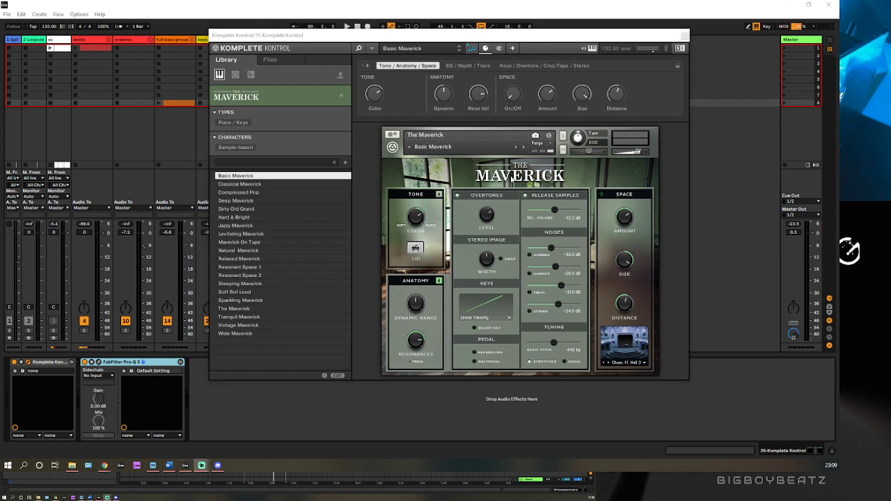
left_click(685, 36)
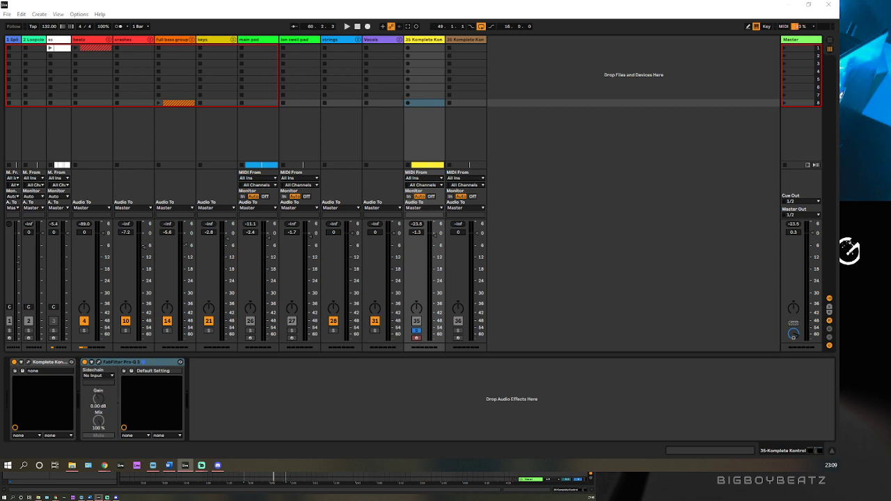
Insert the Raum reverb before FabFilter Pro-Q 3 on track 35, lowering its mix and setting the decay to about 2.4 s.
left_click_drag(2, 382, 79, 372)
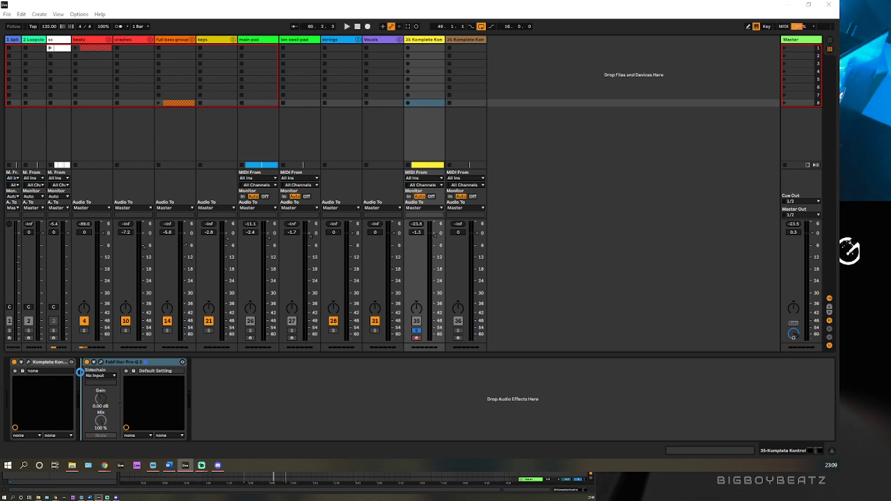
left_click_drag(80, 372, 79, 371)
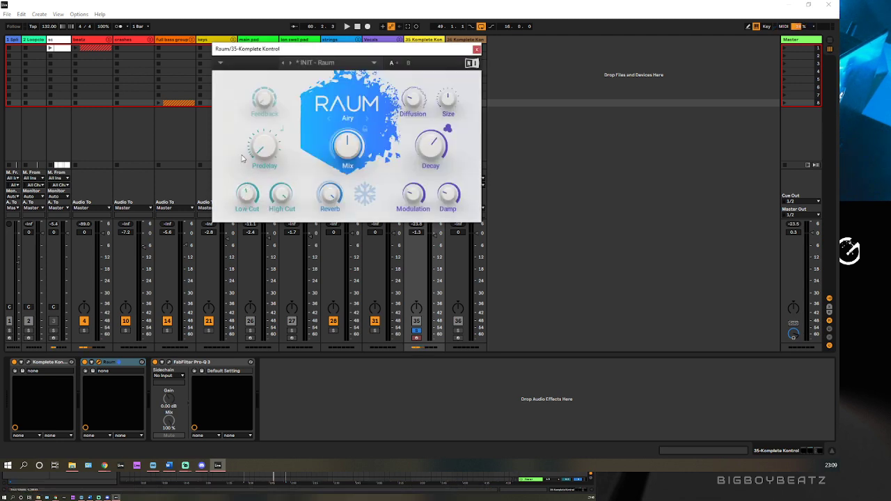
mouse_move(353, 145)
scroll(421, 143, "down", 3)
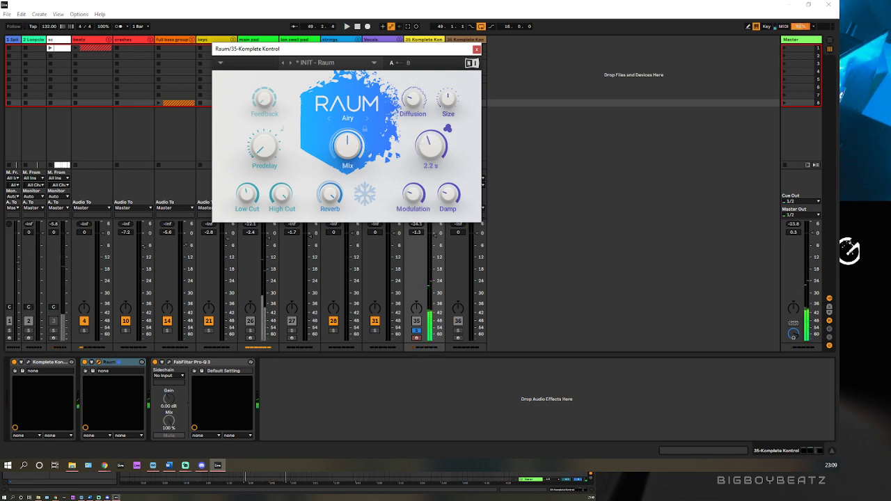
scroll(348, 145, "up", 2)
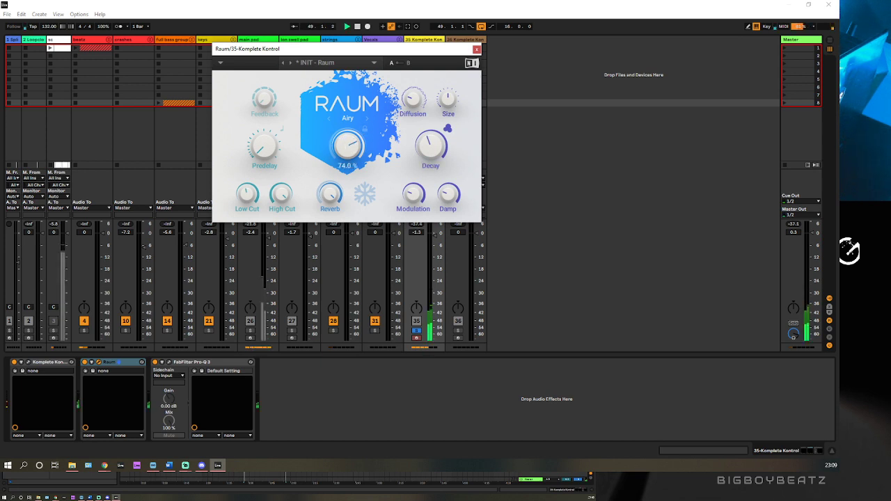
scroll(347, 144, "down", 5)
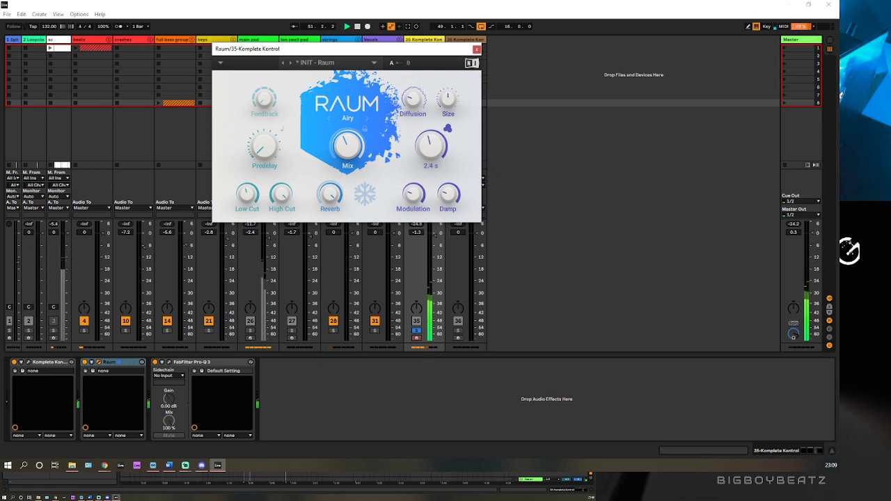
Lower Raum's high cut and mix, lengthen its decay slightly, and close the reverb window.
scroll(282, 195, "down", 2)
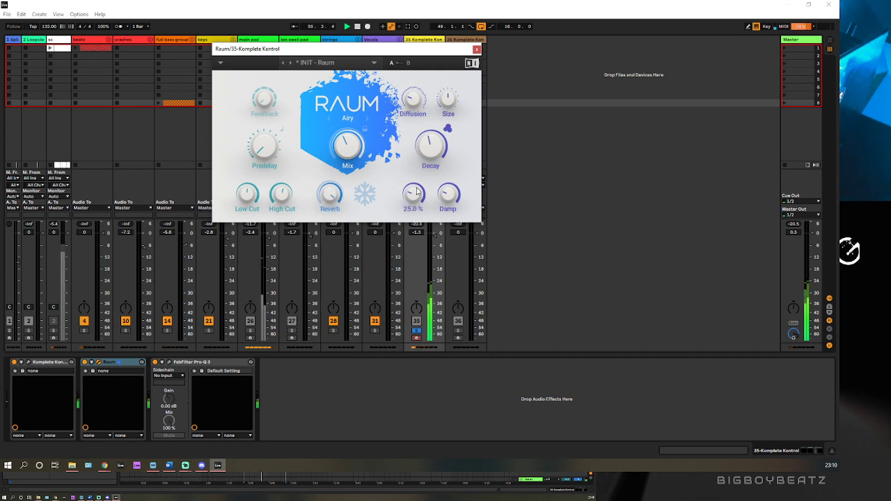
scroll(430, 145, "down", 2)
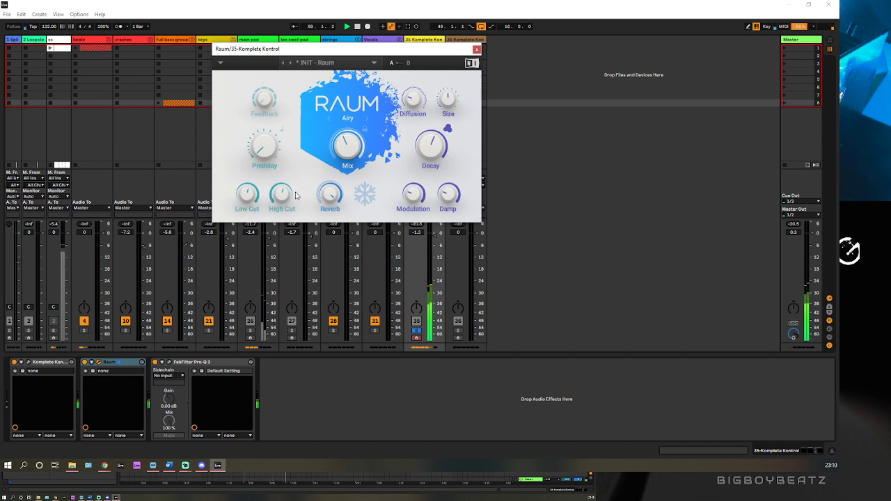
left_click_drag(278, 193, 278, 201)
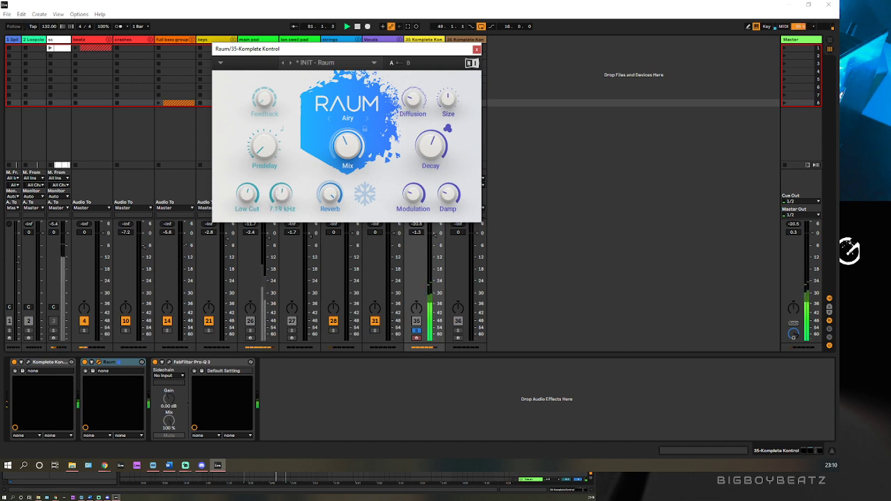
mouse_move(348, 146)
left_mouse_down()
mouse_move(347, 161)
mouse_move(347, 153)
left_mouse_up()
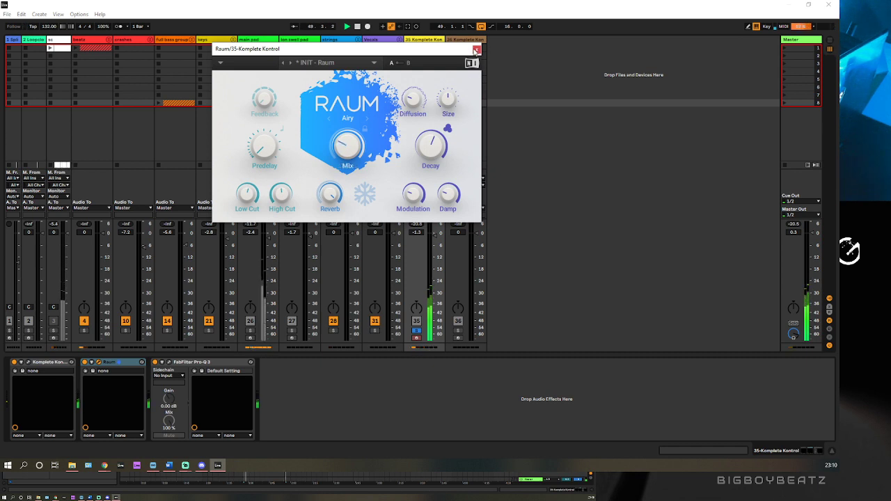
left_click(476, 51)
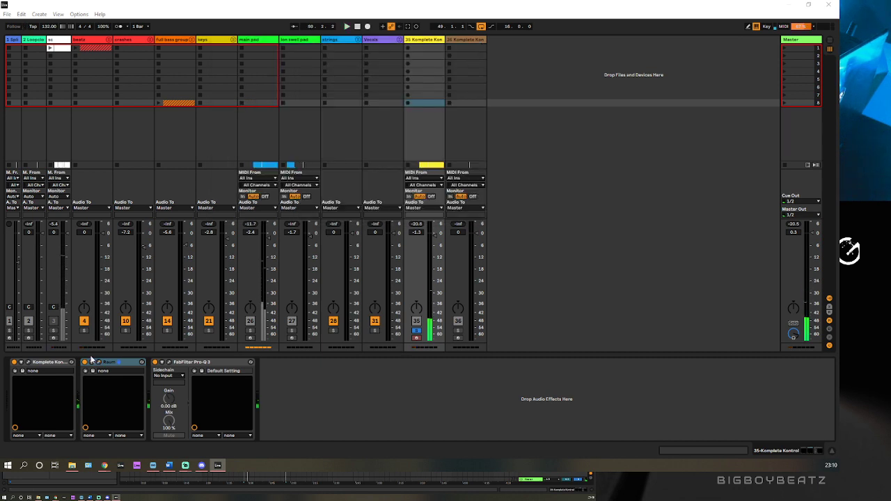
Copy the sidechain compressor from the full bass group and paste it after FabFilter Pro-Q 3 on track 35.
left_click(215, 41)
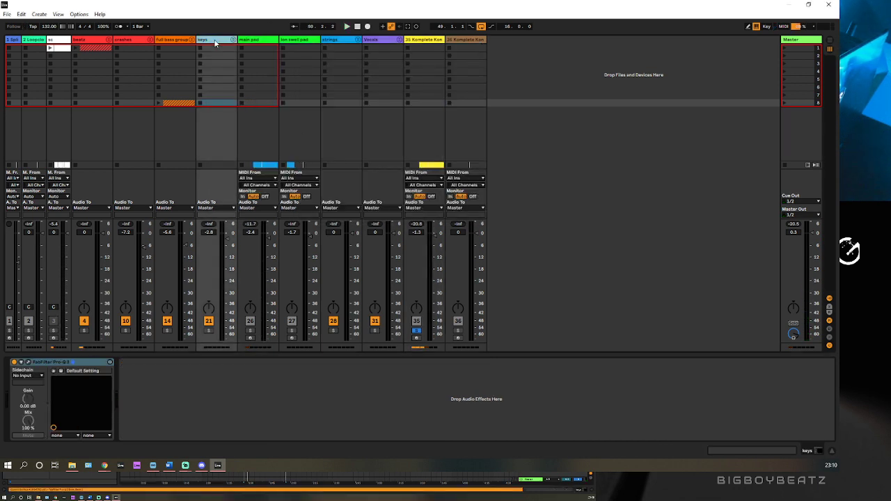
left_click(176, 41)
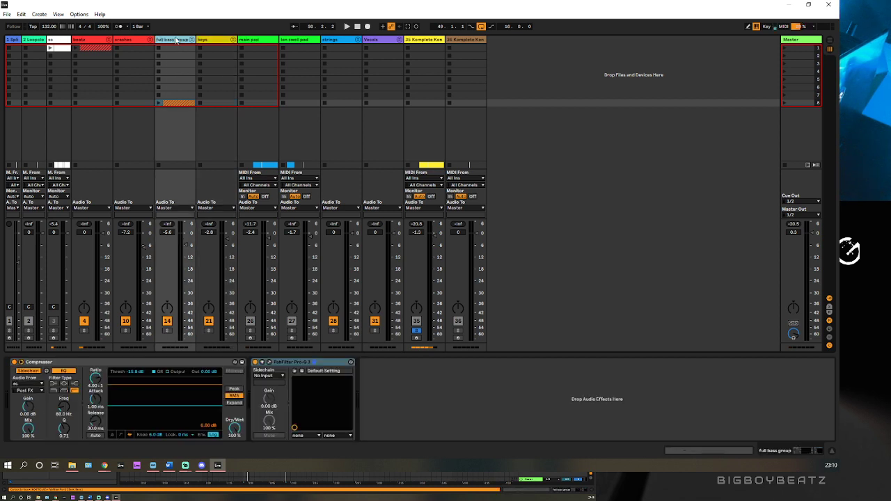
right_click(120, 367)
left_click(138, 266)
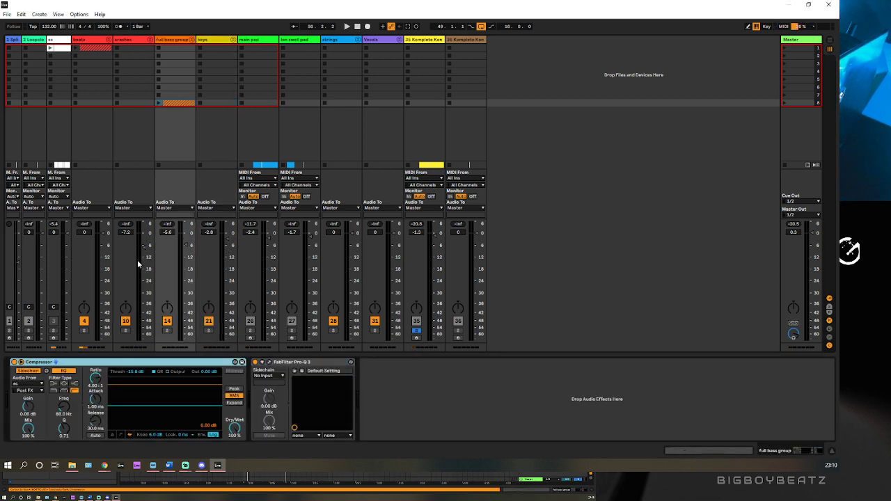
left_click(428, 40)
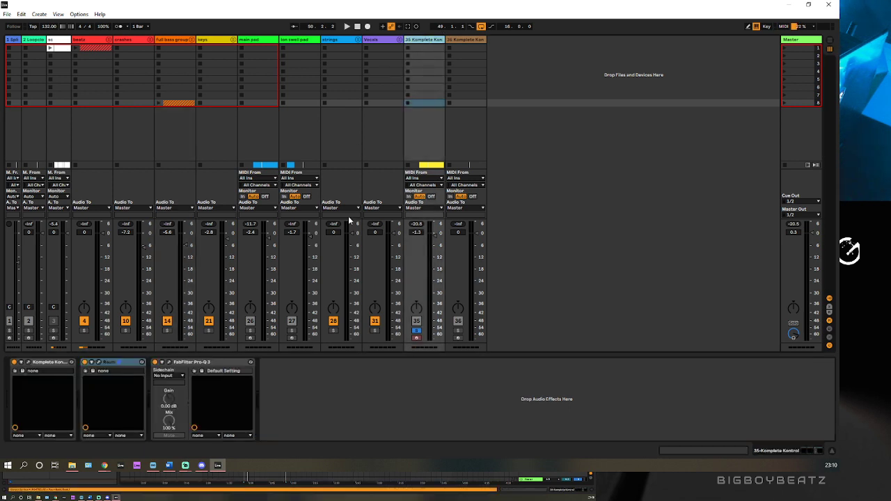
left_click(321, 384)
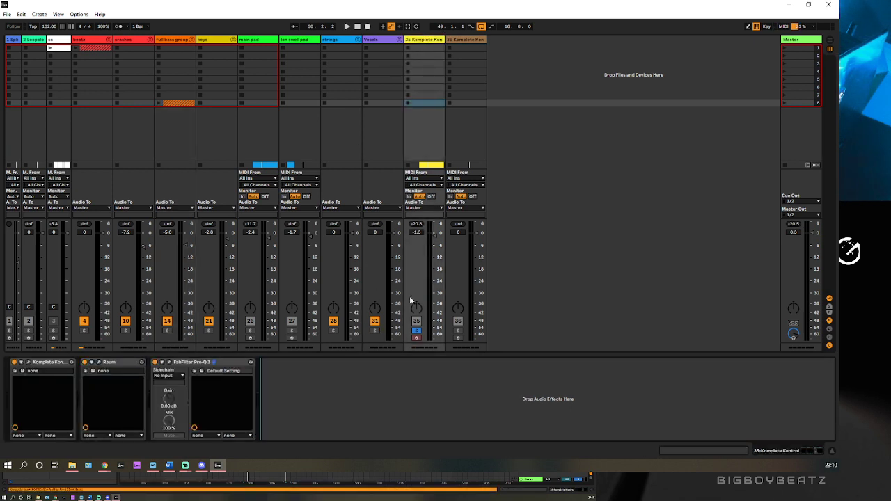
key("ctrl+v")
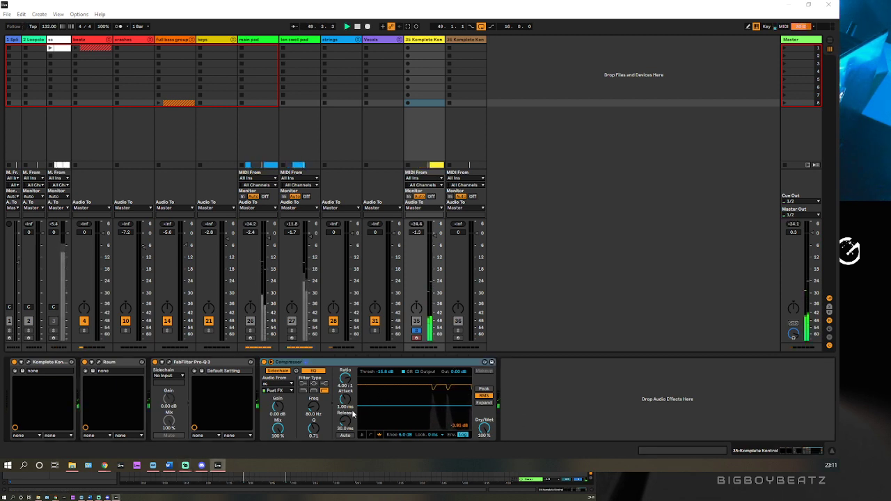
Set the compressor threshold on track 35 to about -24.1 dB, and select the main pad track.
left_click_drag(378, 412, 378, 416)
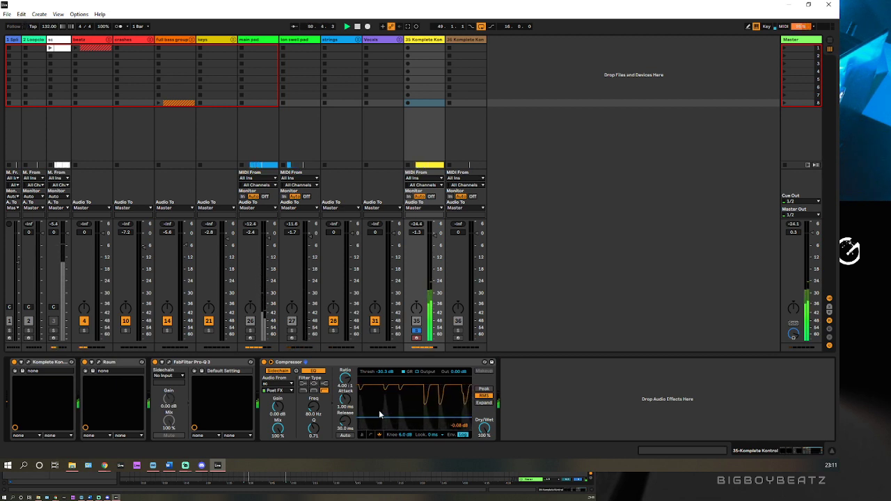
left_click_drag(379, 417, 380, 413)
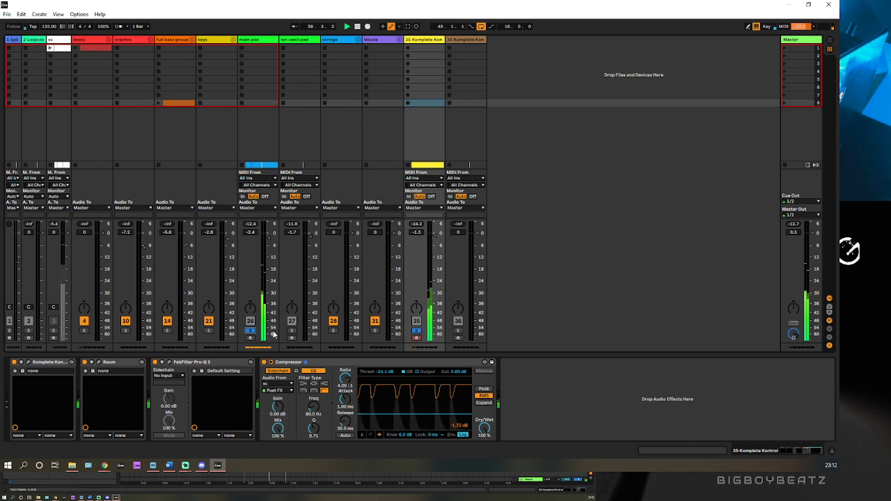
left_click(255, 56)
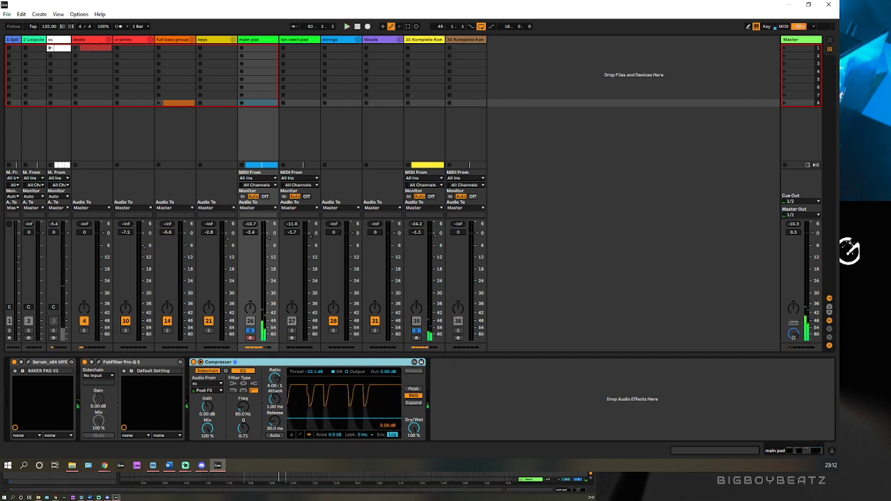
left_click(185, 465)
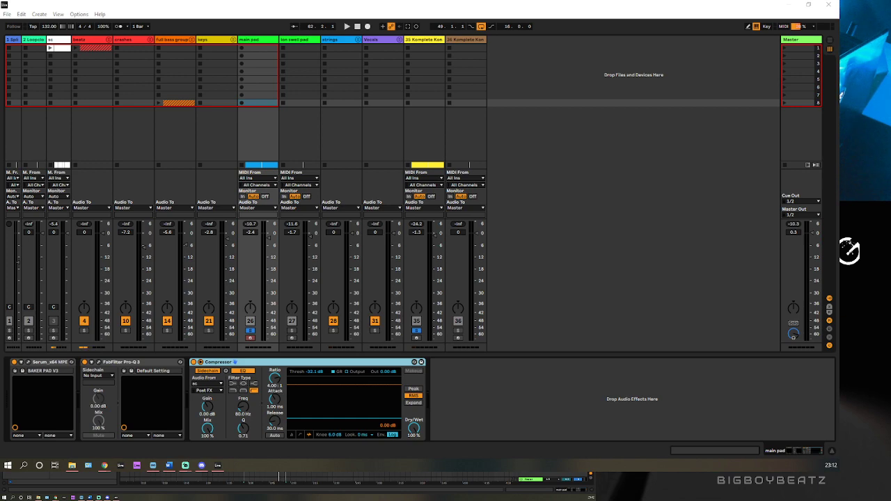
key("super+d")
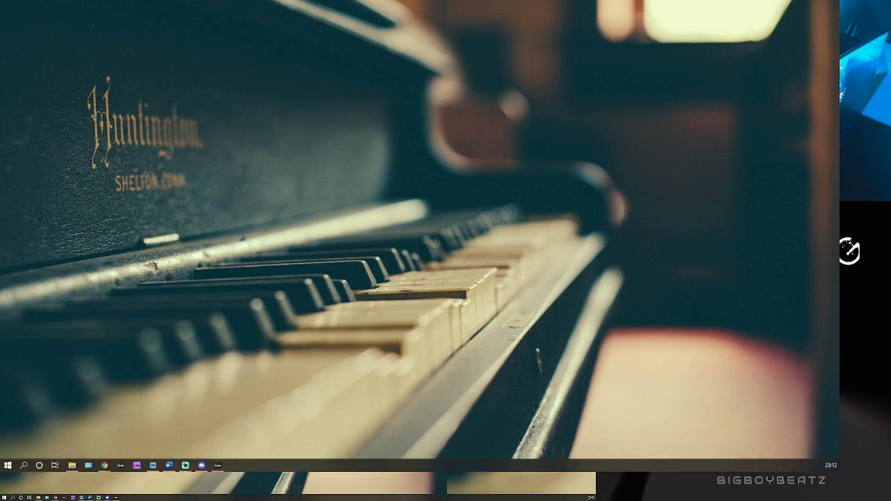
key("super+d")
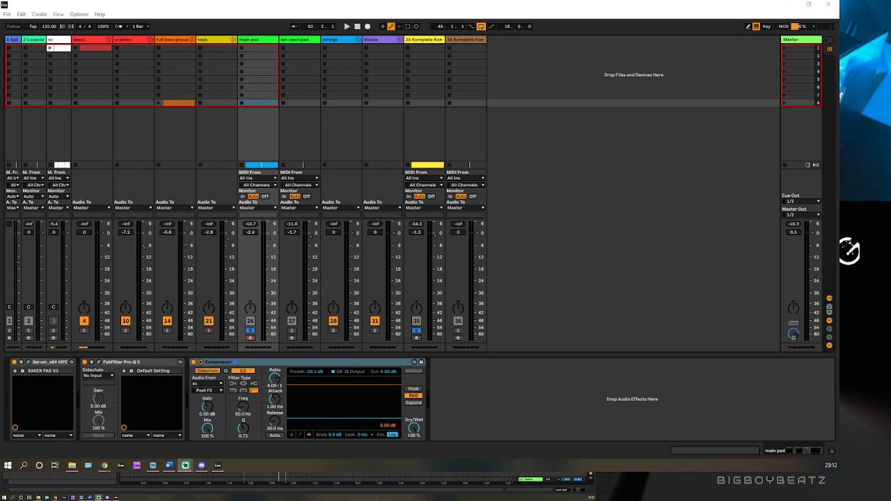
key("alt+Tab")
Play the loop and solo the swell pad (27) together with the main pad and track 35.
key("space")
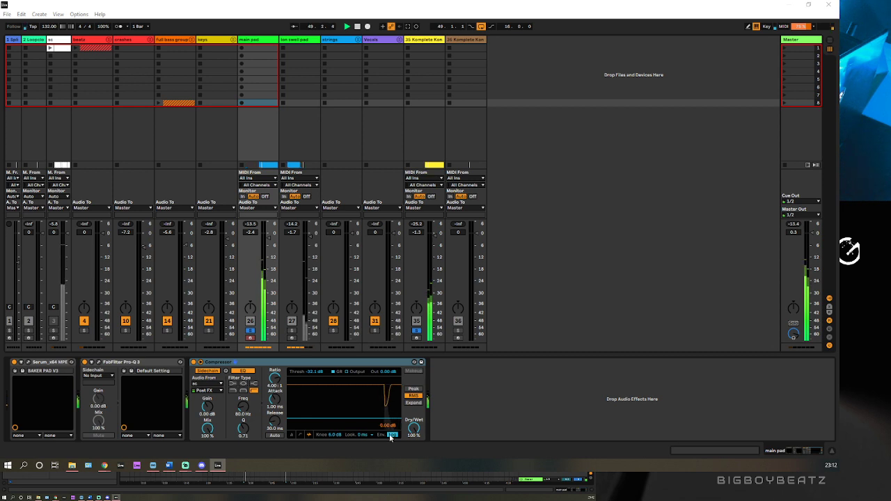
left_click(292, 331)
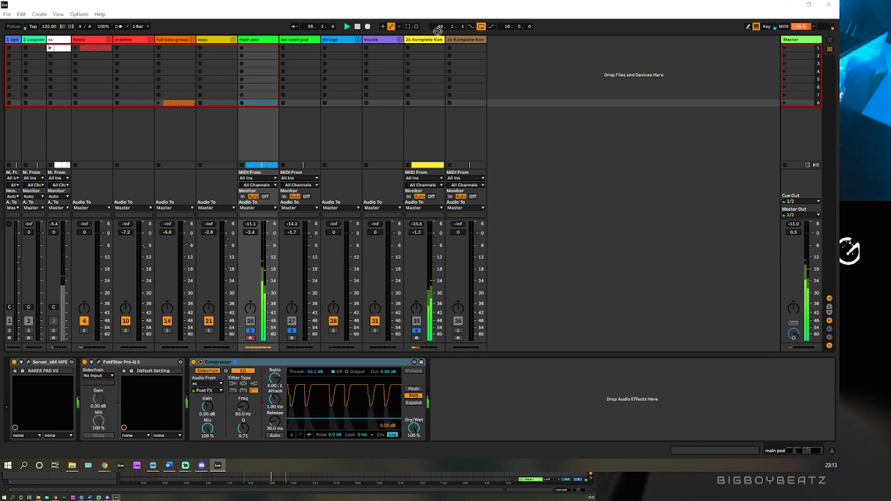
Add Ozone 8 Imager to the end of the main pad chain, with the first crossover at 341 Hz and band 1 width at -100.
left_click(421, 49)
left_click(271, 45)
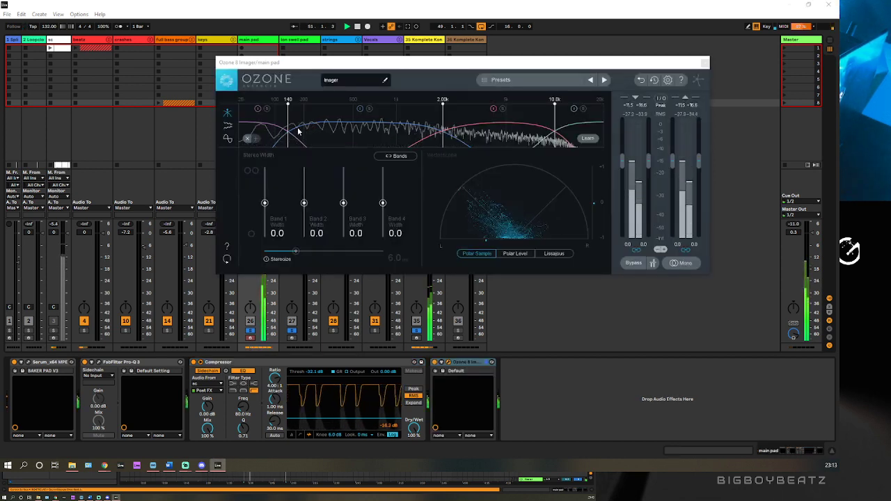
left_click_drag(285, 128, 331, 130)
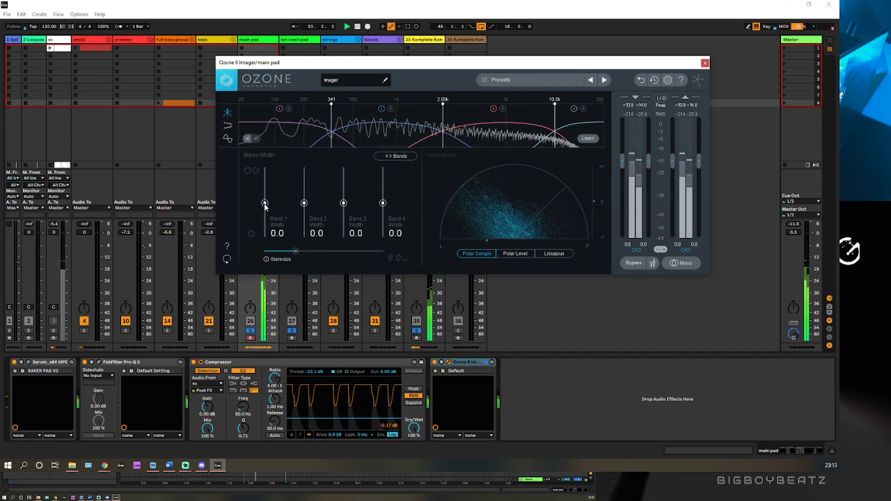
left_click_drag(265, 204, 275, 245)
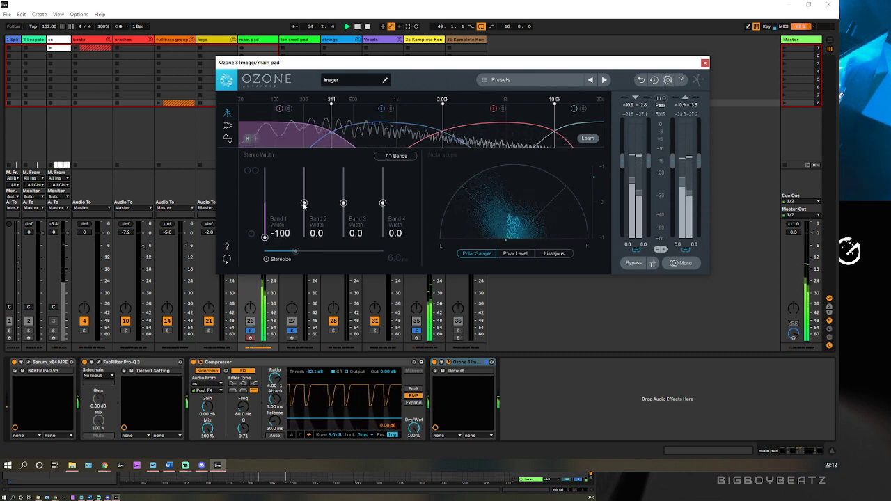
Set the Imager's first crossover to 652 Hz and the widths of bands 2 to 4 to -3.8, 41.8 and 57.0, and show Polar Level.
left_click_drag(304, 203, 304, 206)
left_click_drag(331, 128, 367, 123)
left_click_drag(344, 204, 382, 184)
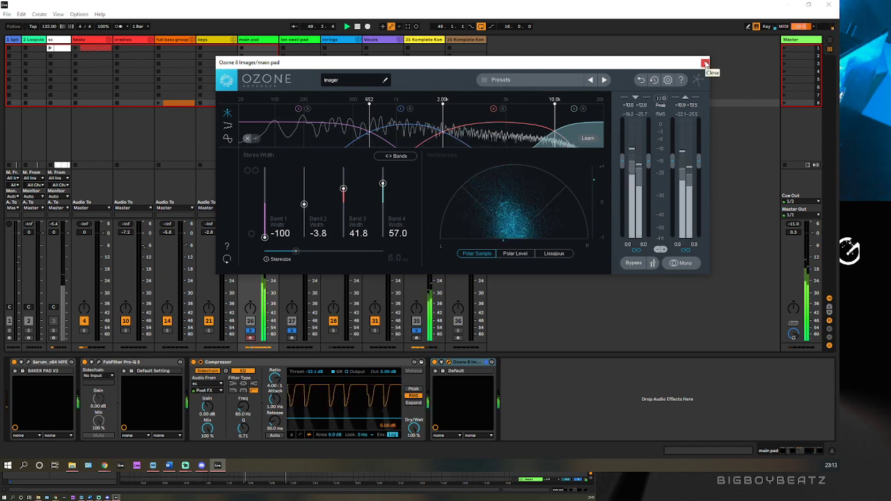
left_click(512, 255)
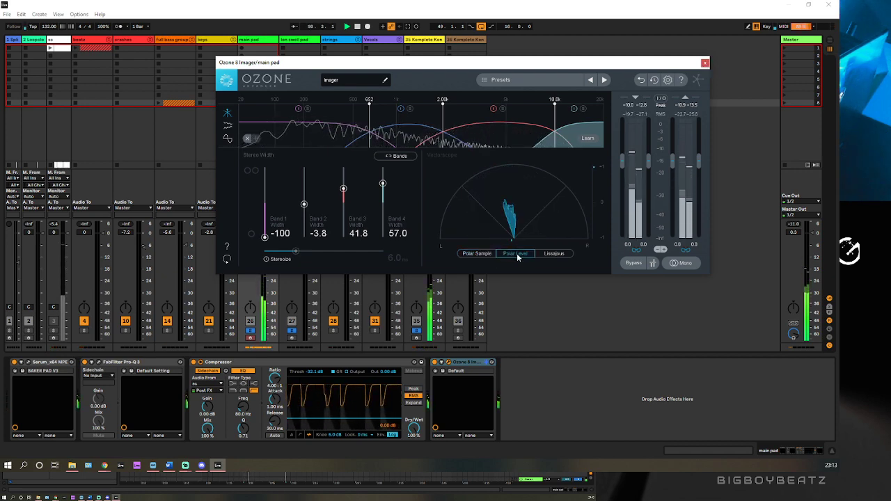
Set the main pad Imager's widths to 27.8 for band 2, 79.7 for band 3 and 88.6 for band 4.
left_click_drag(304, 202, 345, 177)
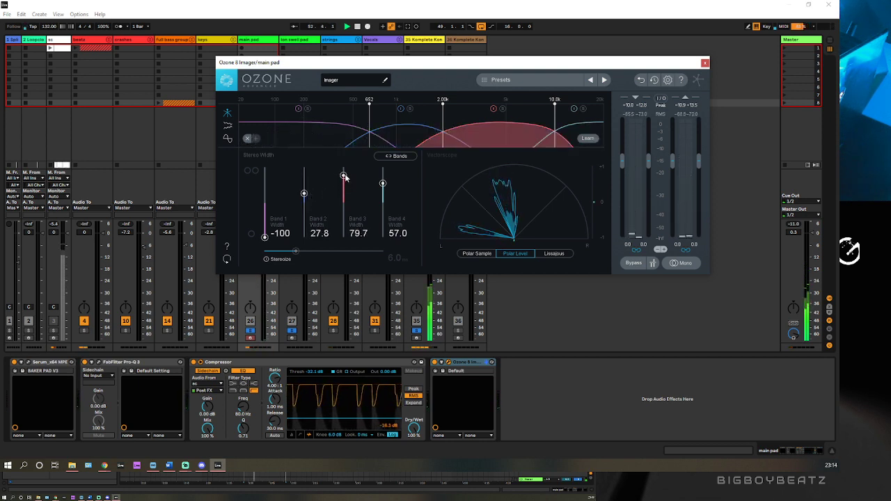
left_click(385, 173)
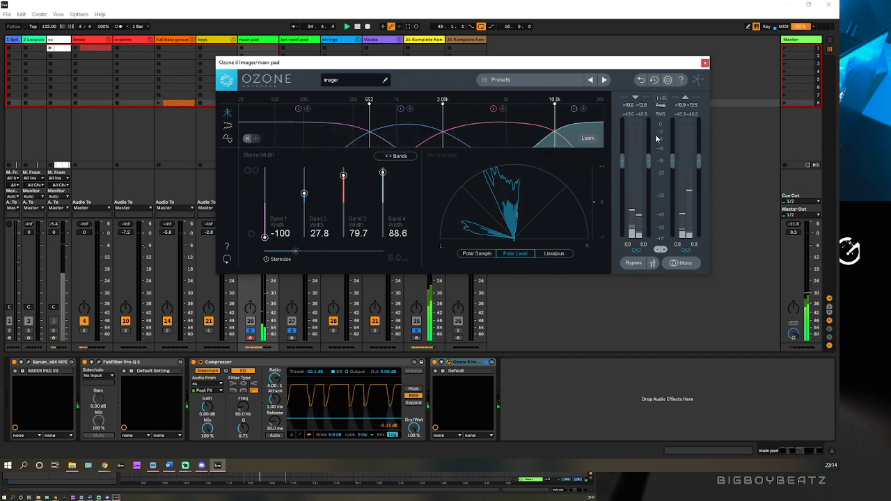
left_click_drag(427, 63, 381, 116)
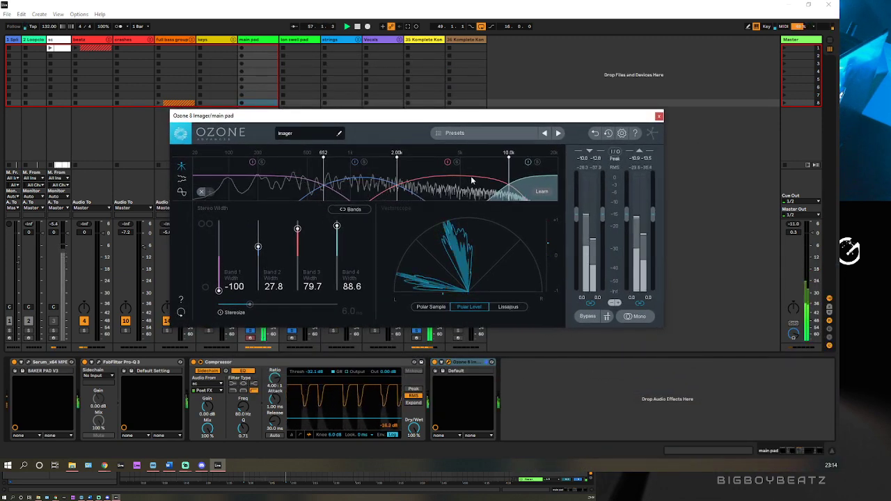
Set the Imager's second and third crossovers to 2.62 kHz and 6.11 kHz, and close the plug-in window.
left_click_drag(510, 175, 466, 181)
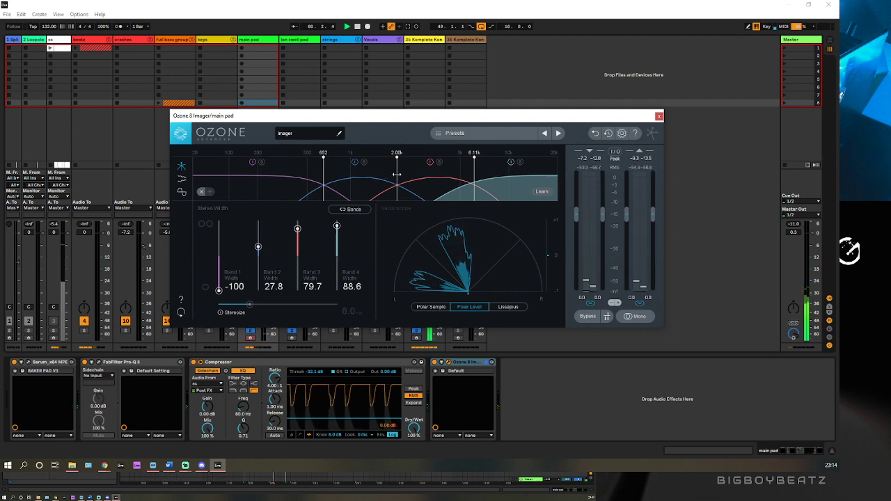
left_click_drag(414, 171, 415, 171)
left_click_drag(399, 123, 444, 111)
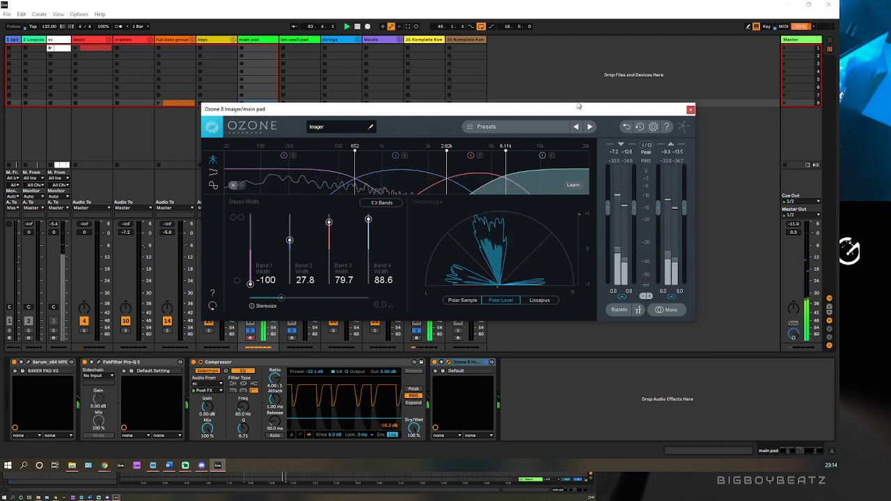
left_click(690, 110)
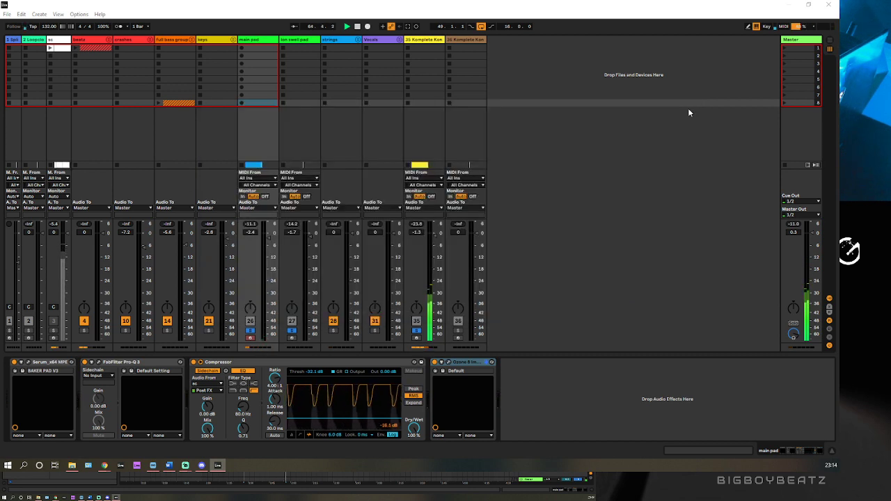
Copy the Ozone 8 Imager from the main pad to the end of track 35's device chain.
right_click(457, 363)
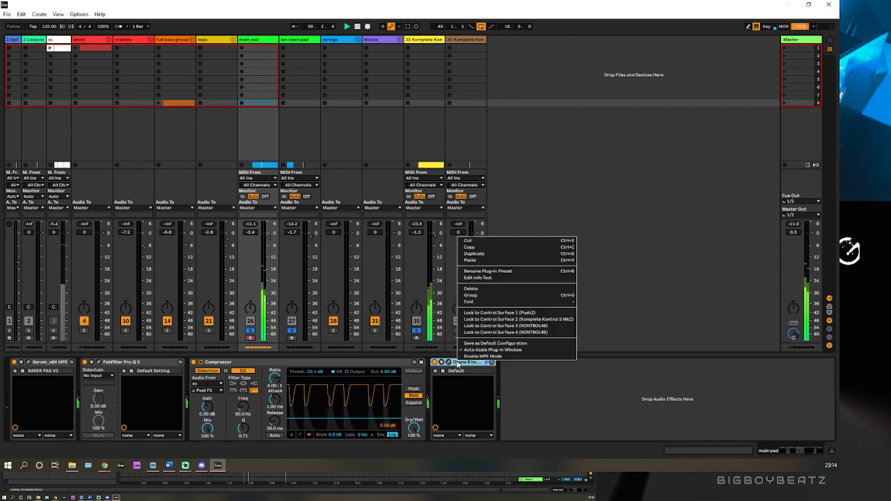
left_click(472, 248)
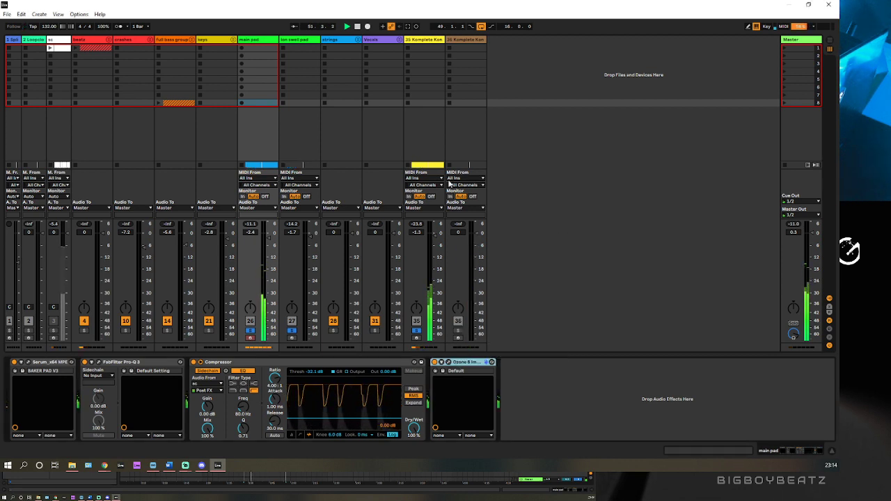
left_click(417, 40)
right_click(550, 371)
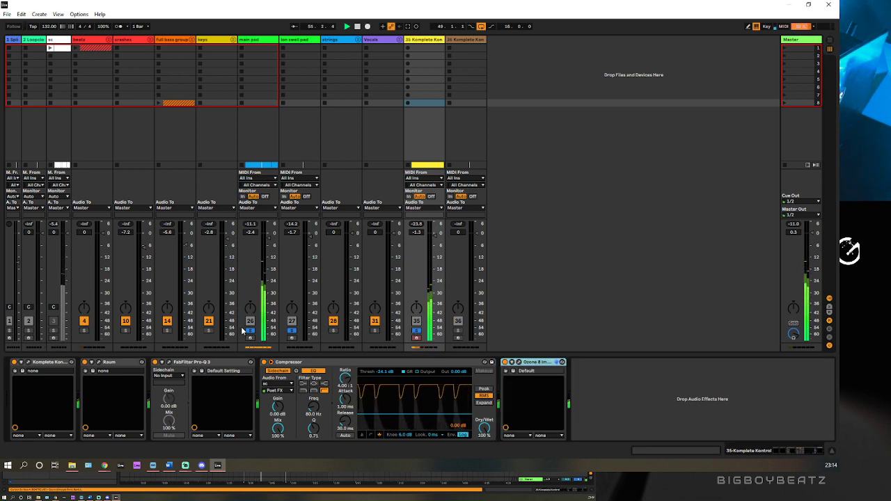
Switch off the Imager on the main pad, and clear the solos so that all tracks play.
left_click(254, 40)
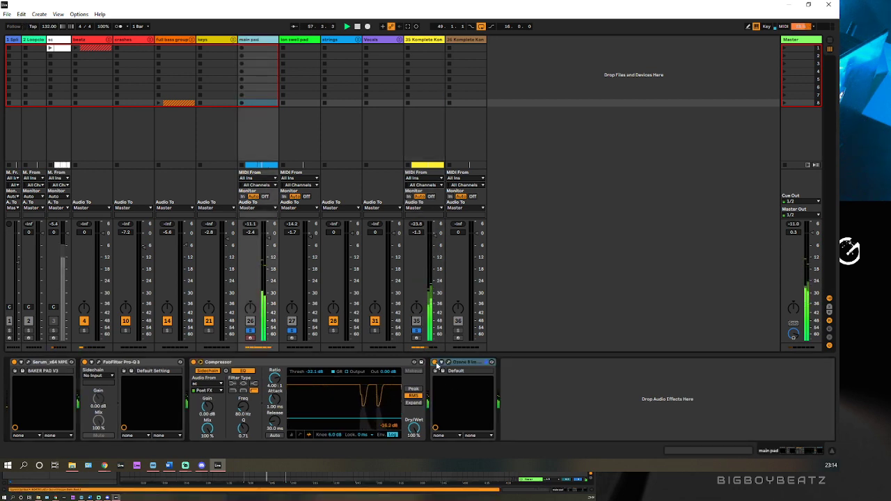
left_click(437, 364)
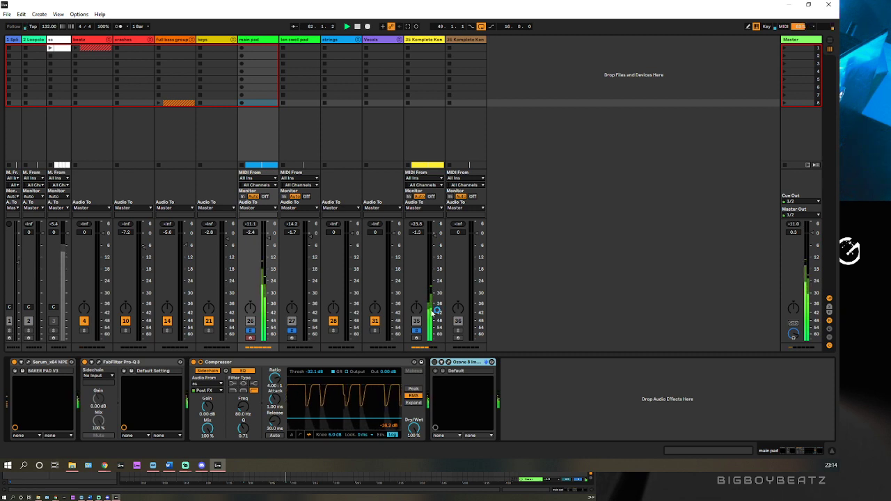
left_click(249, 330)
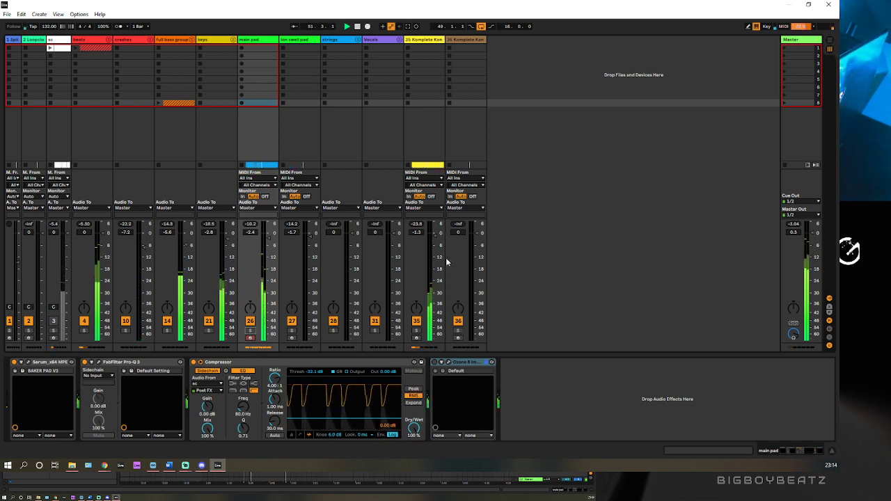
Delete the Ozone 8 Imager from the main pad chain.
left_click(424, 39)
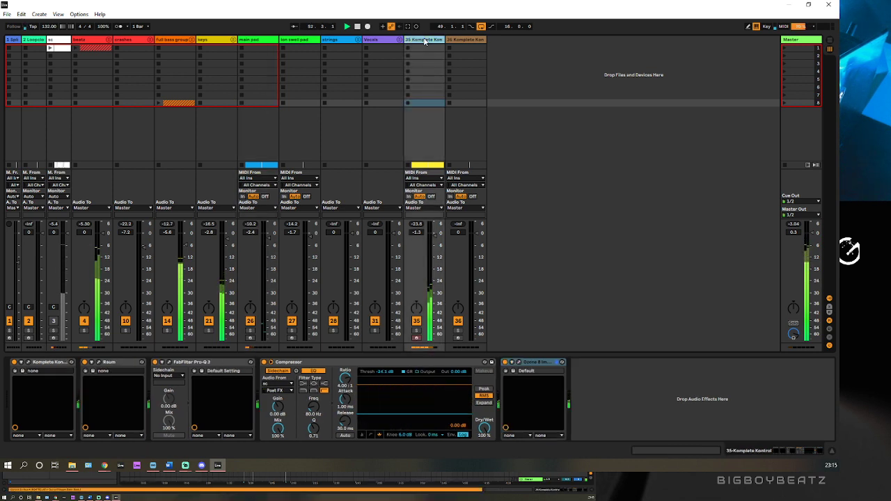
left_click(256, 40)
left_click(474, 363)
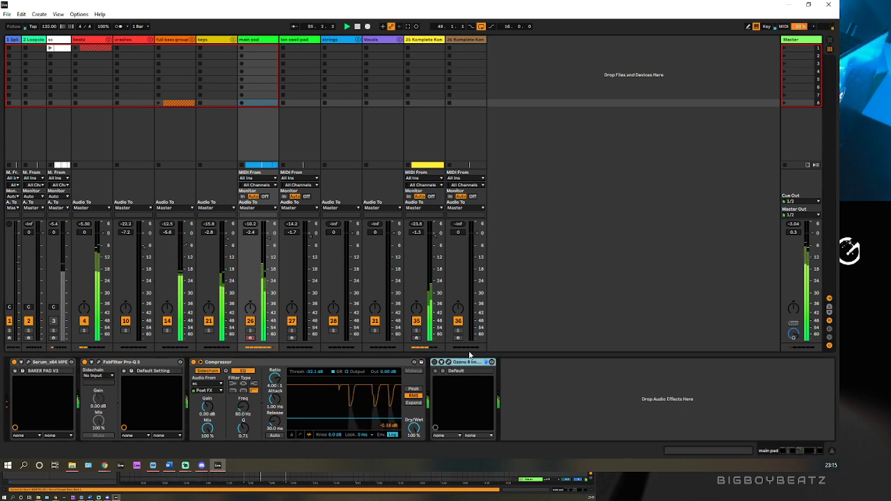
key("Delete")
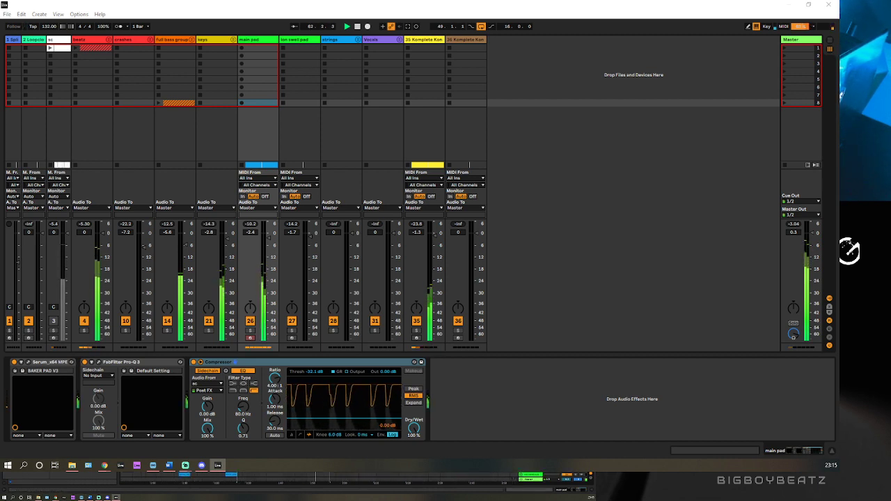
Unfold the full bass group, and show the whole arrangement with the device view hidden.
key("u")
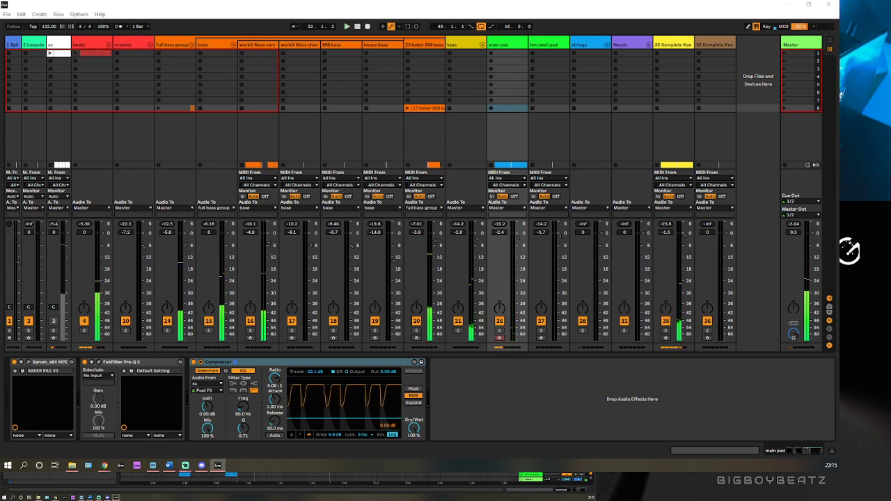
key("Tab")
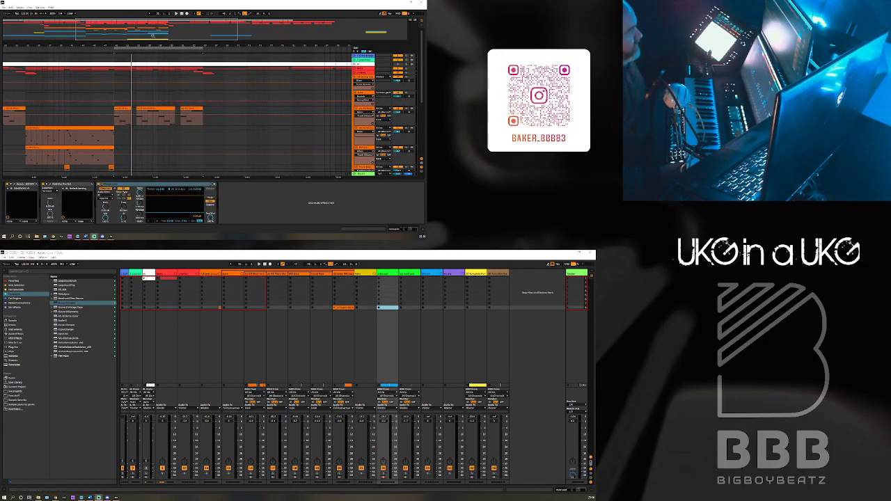
scroll(174, 135, "down", 3)
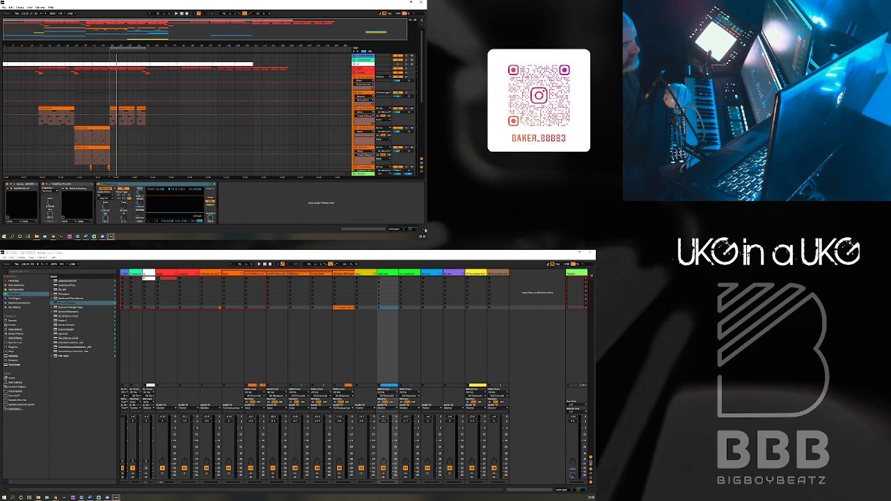
left_click(424, 229)
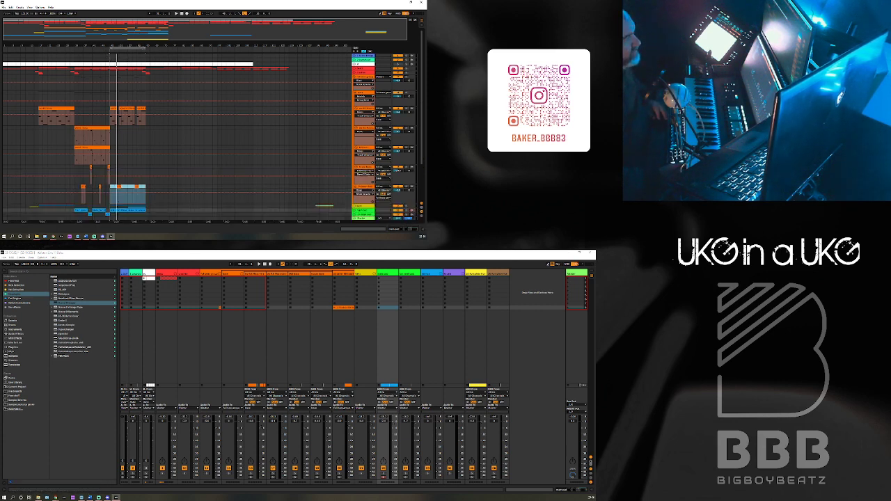
Extend the arrangement loop to run from bar 1 to bar 129, and fold the full bass group.
left_click_drag(144, 47, 290, 48)
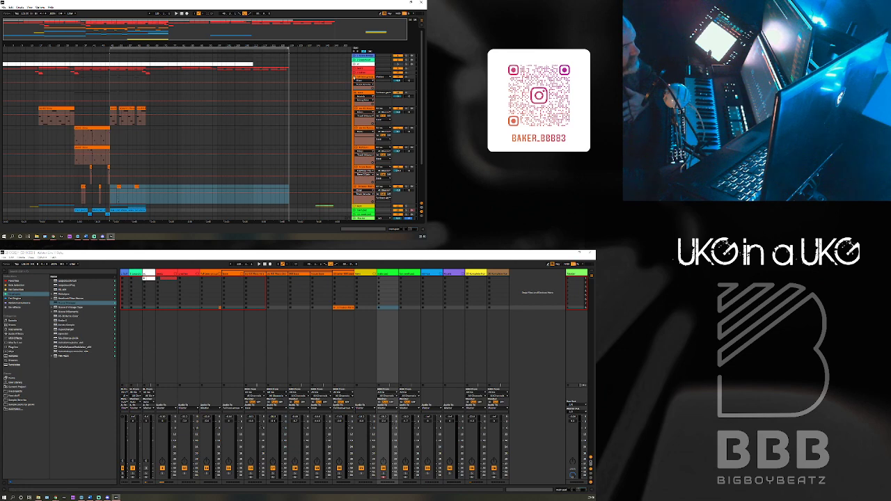
key("Delete")
key("ctrl+z")
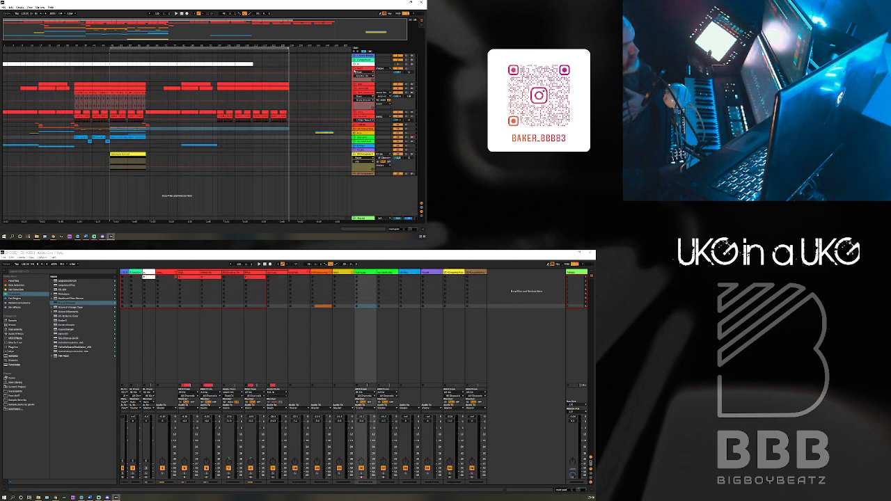
left_click(289, 198)
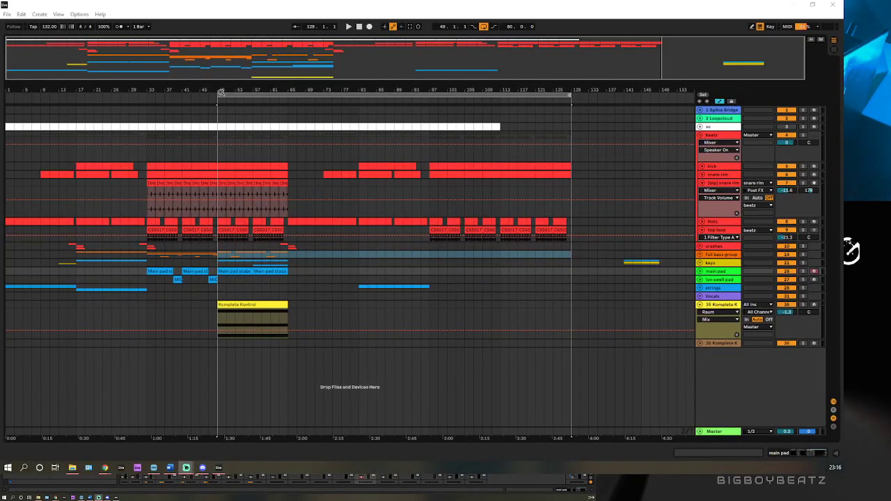
left_click_drag(221, 98, 2, 112)
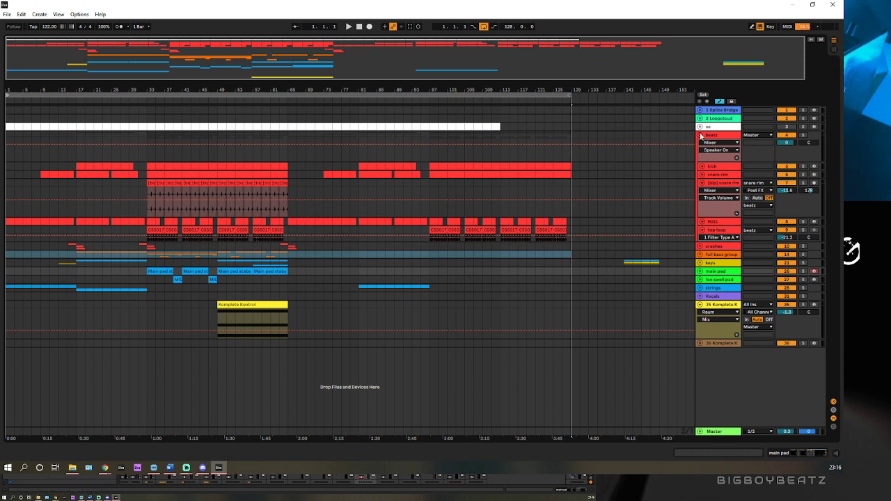
Fold the beatz group and save the Live Set.
left_click(701, 135)
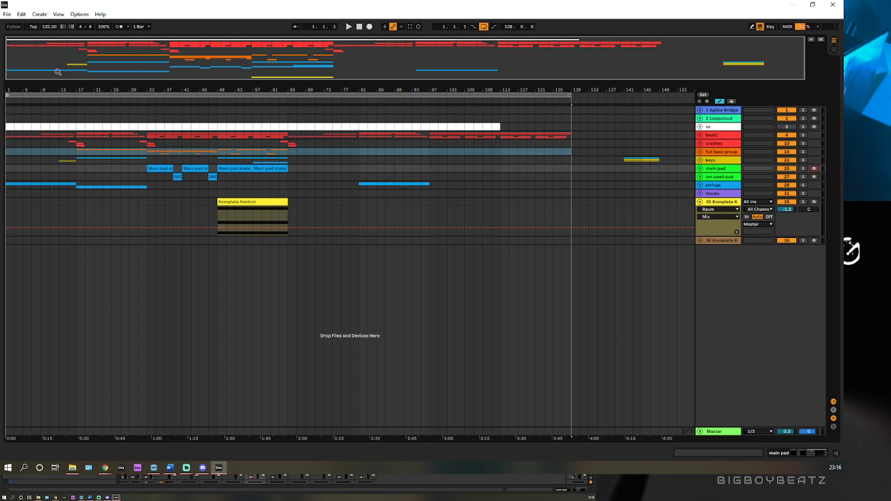
left_click(7, 14)
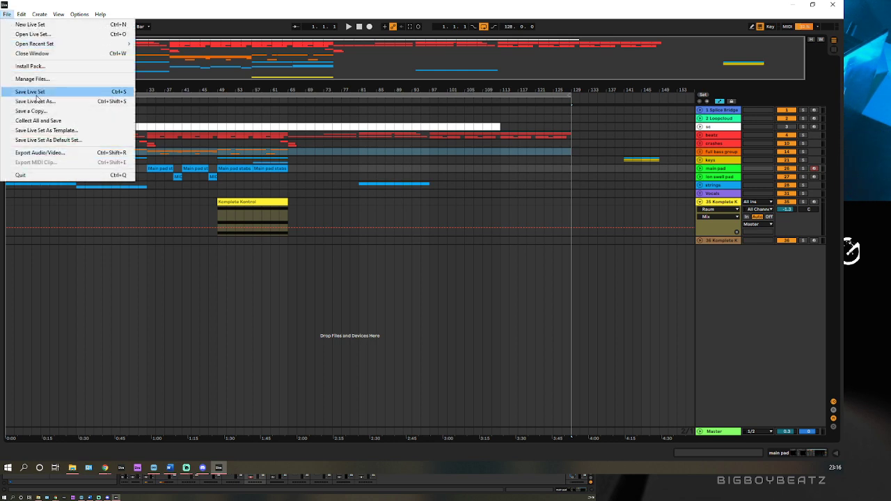
left_click(36, 93)
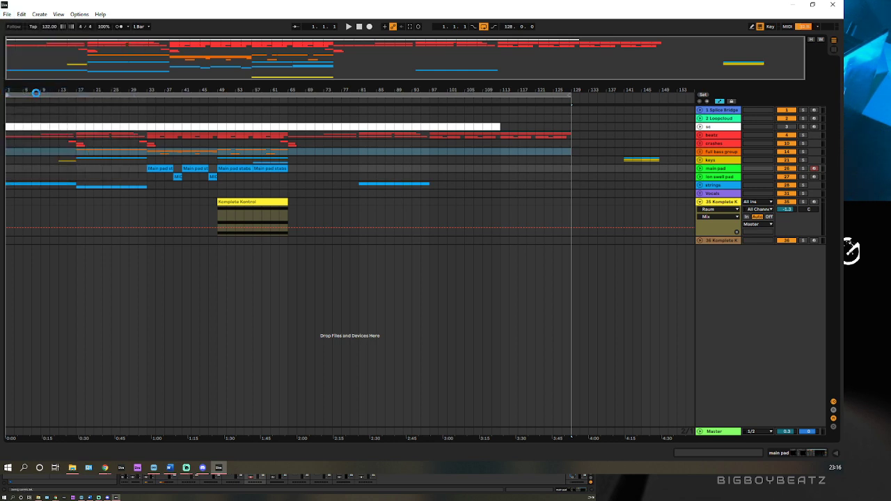
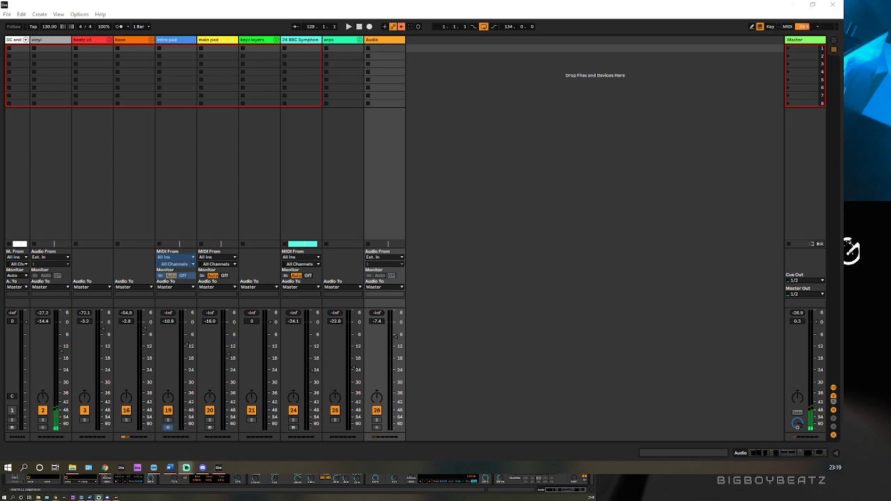
Play the 130 BPM Live Set from the start, and show its whole song in the arrangement.
key("Home")
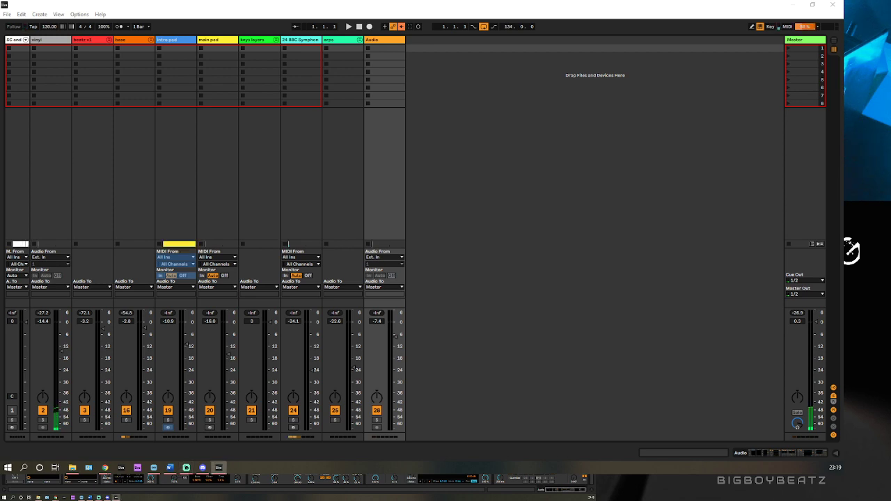
key("space")
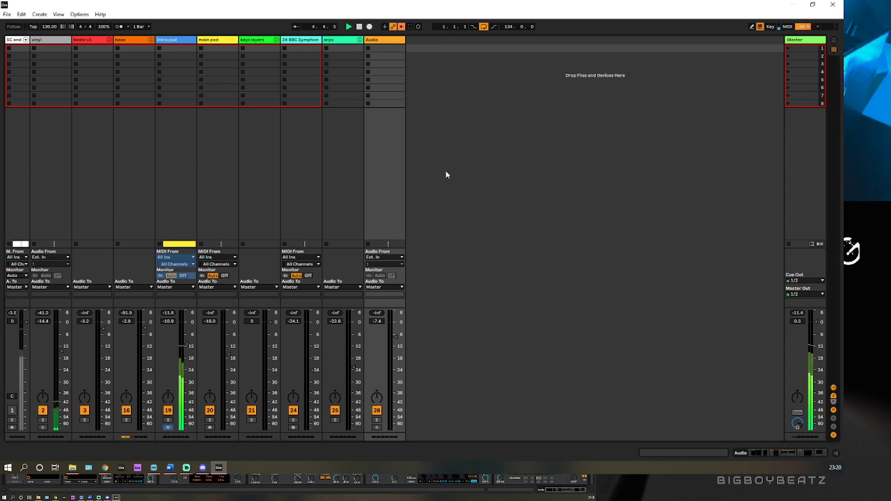
key("Tab")
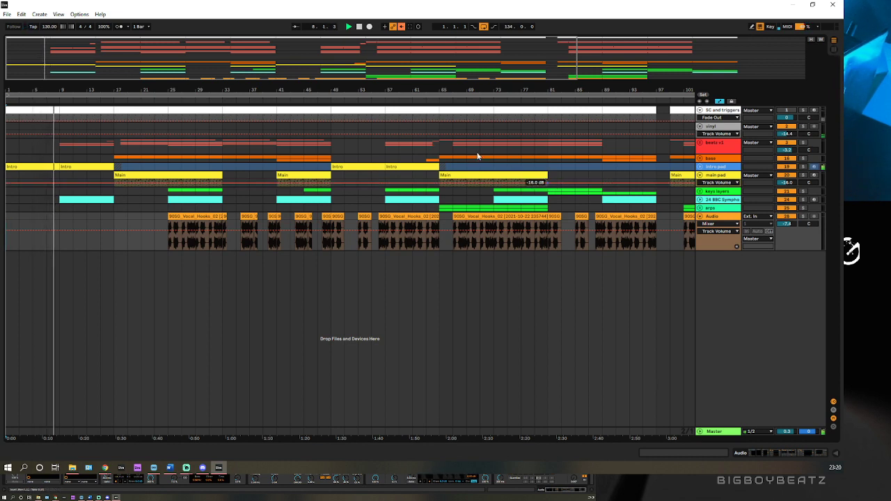
left_click_drag(288, 51, 297, 39)
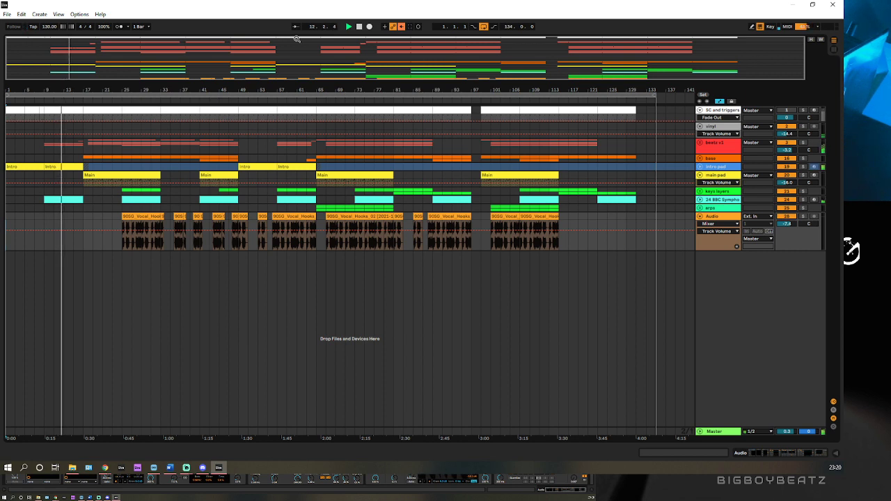
Examine the tracks inside the beatz v1 group, leaving the group folded.
left_click(701, 169)
left_click(701, 167)
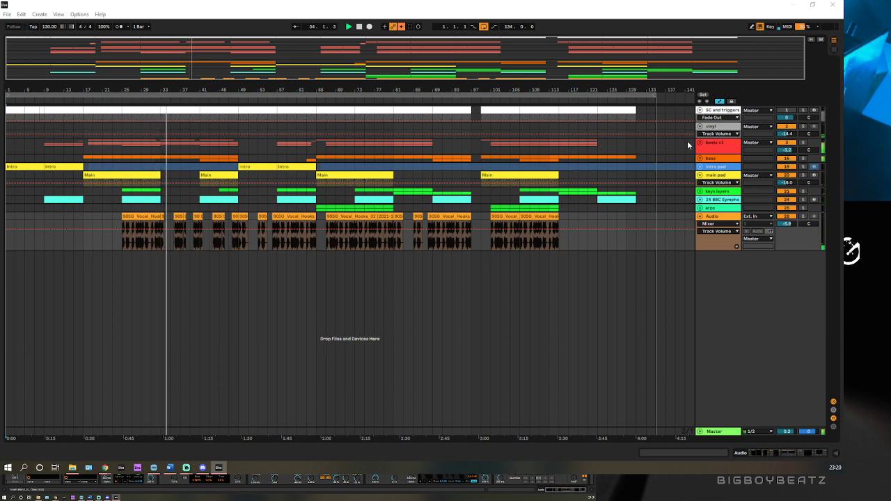
left_click(700, 143)
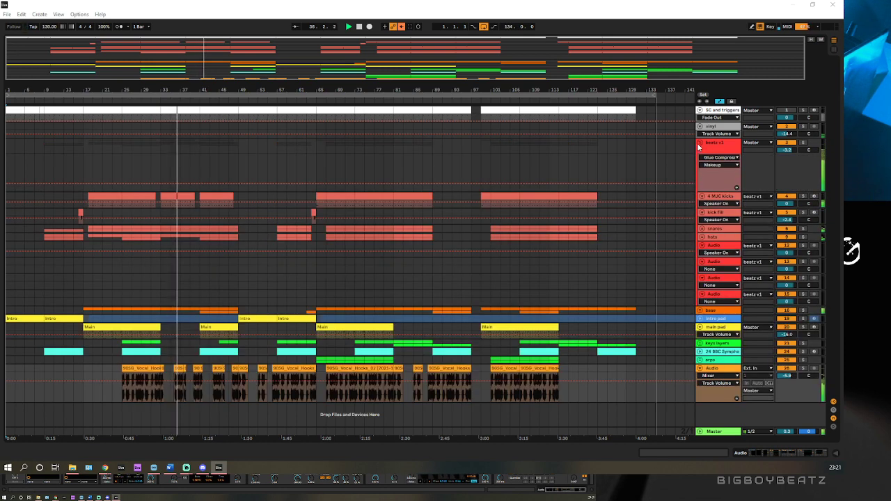
left_click(700, 145)
Unfold the base group and re-enable the overridden automation.
left_click(700, 159)
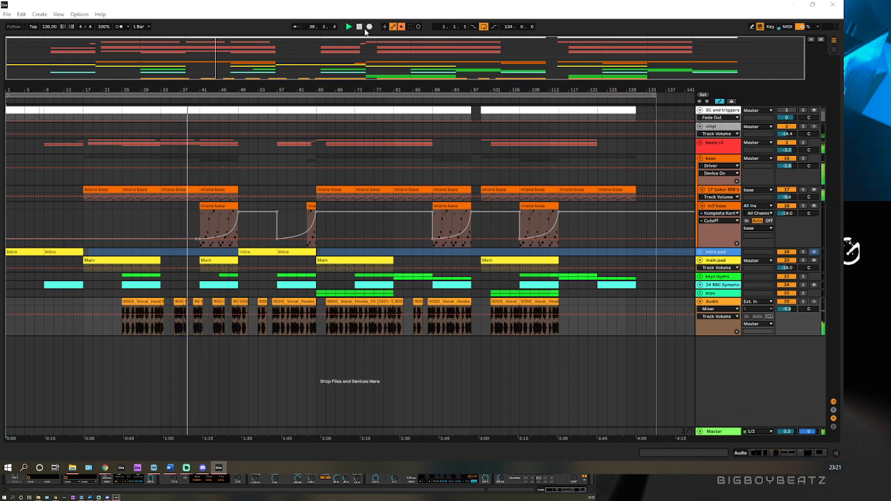
left_click(400, 27)
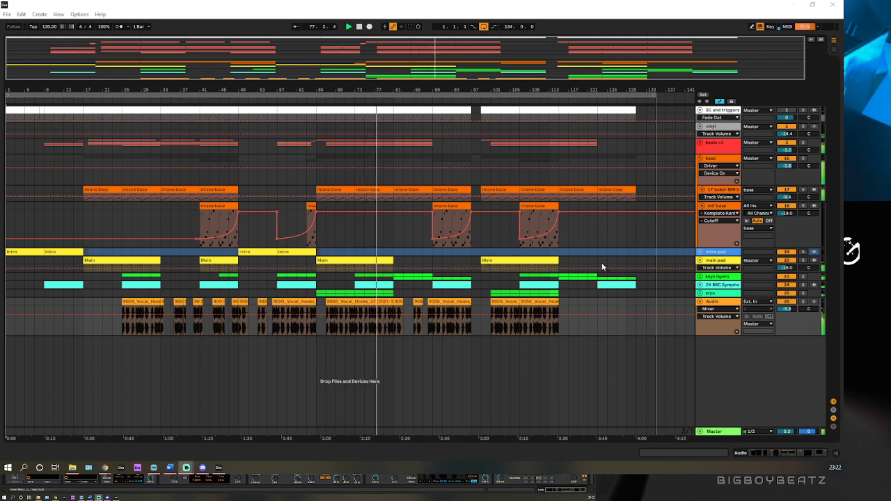
Show the main pad track's devices, and unfold the keys layers and base groups in the arrangement.
left_click(714, 263)
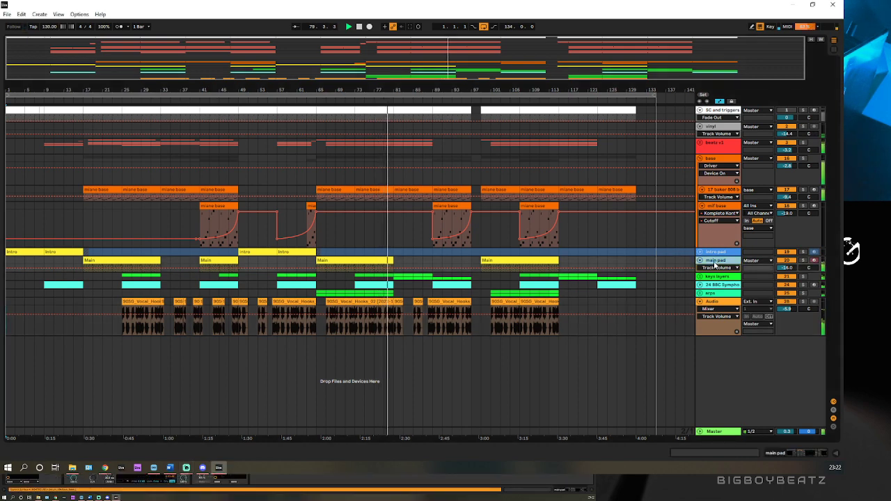
double_click(713, 265)
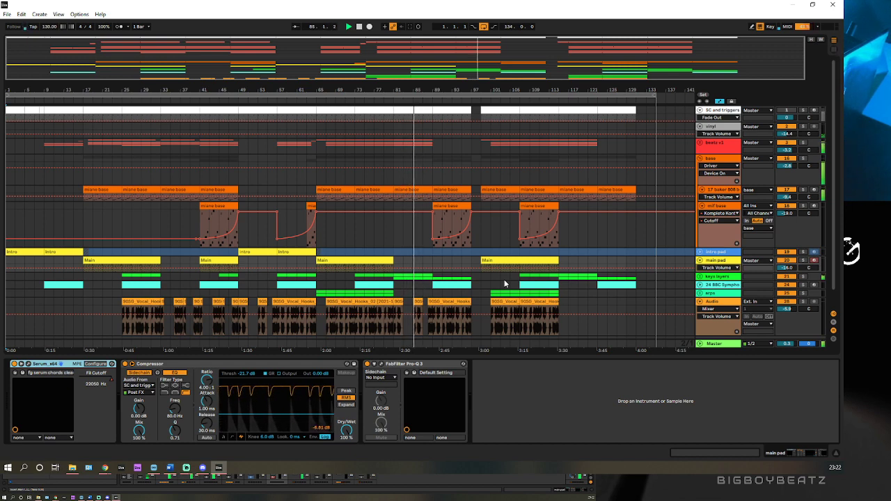
left_click(699, 158)
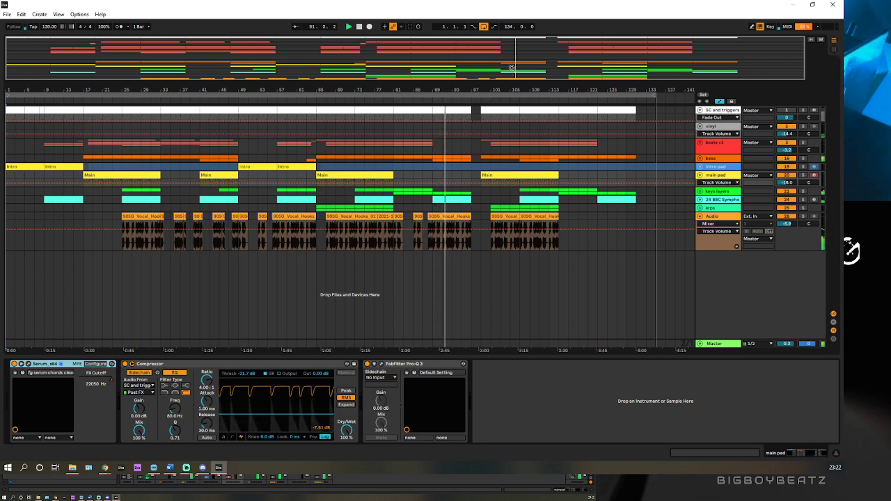
left_click_drag(510, 70, 570, 104)
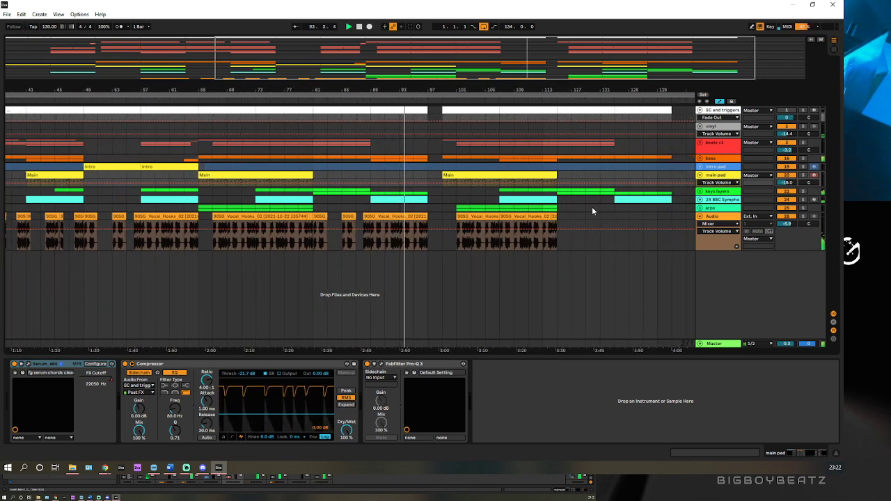
key("minus")
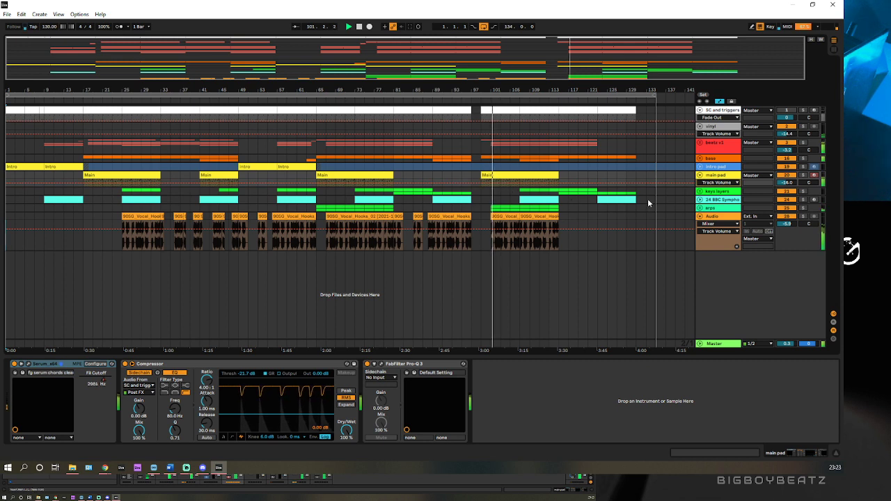
left_click(700, 191)
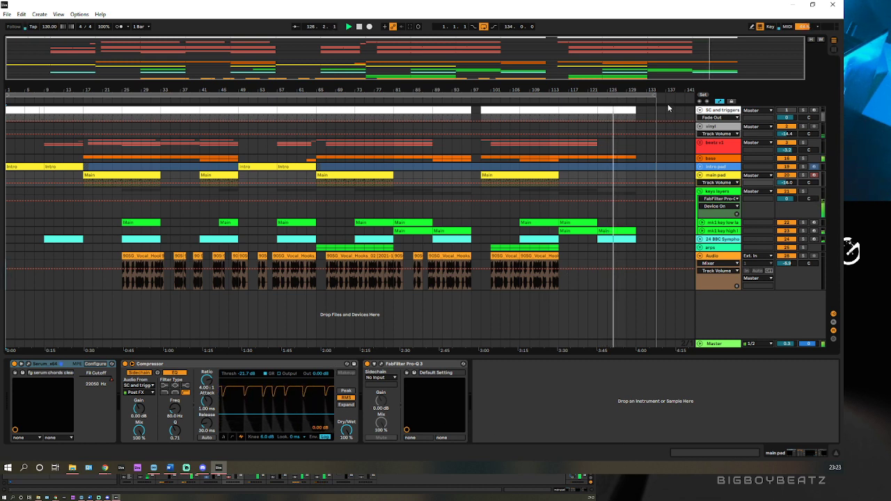
left_click(700, 159)
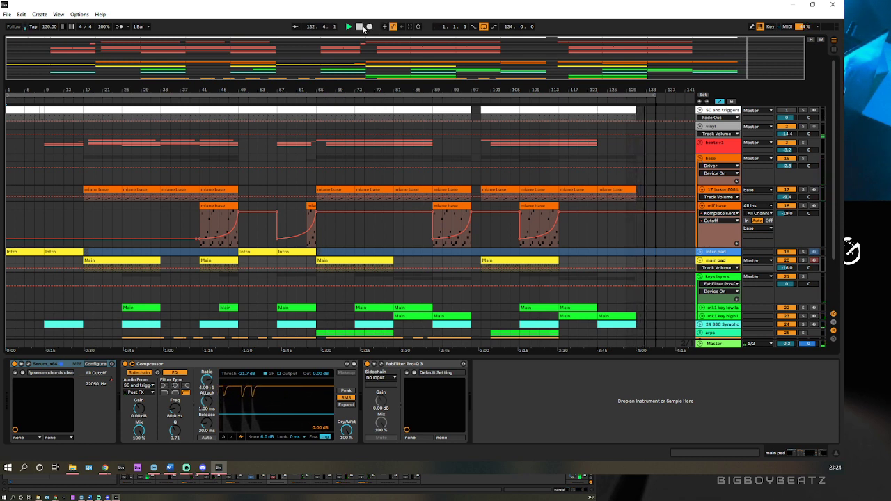
Deactivate the vinyl track and hide the device view.
left_click(786, 126)
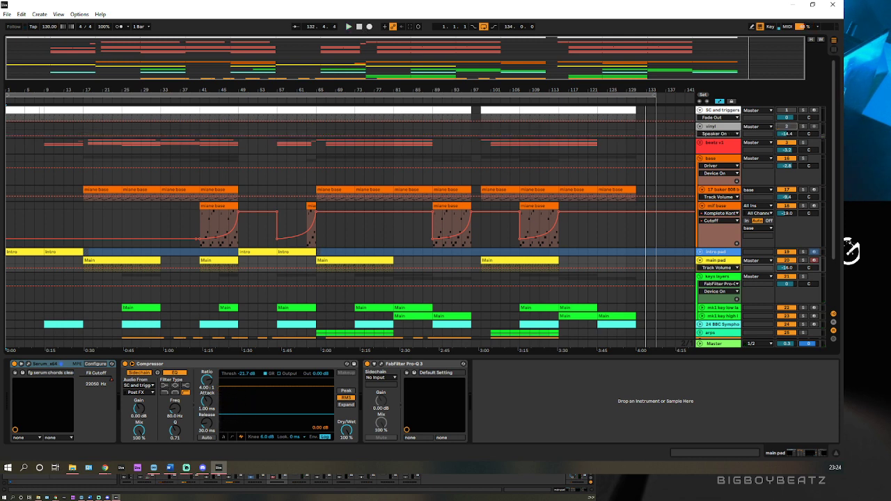
key("alt+Tab")
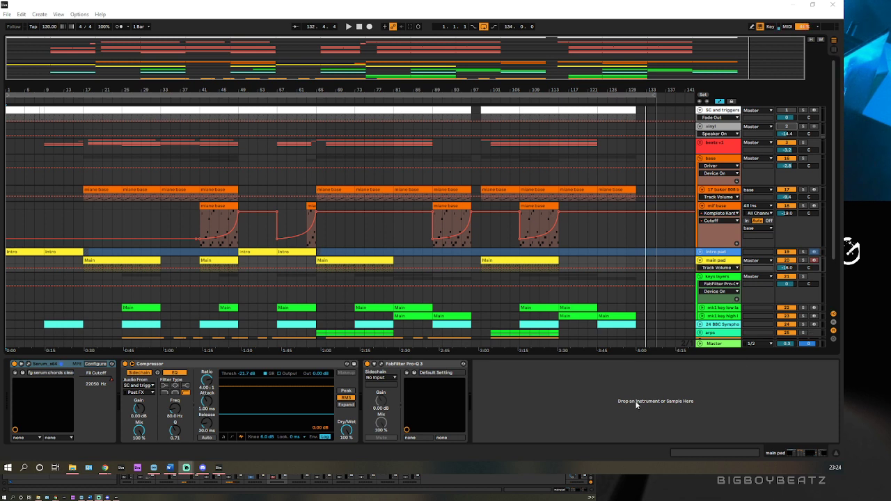
left_click(836, 454)
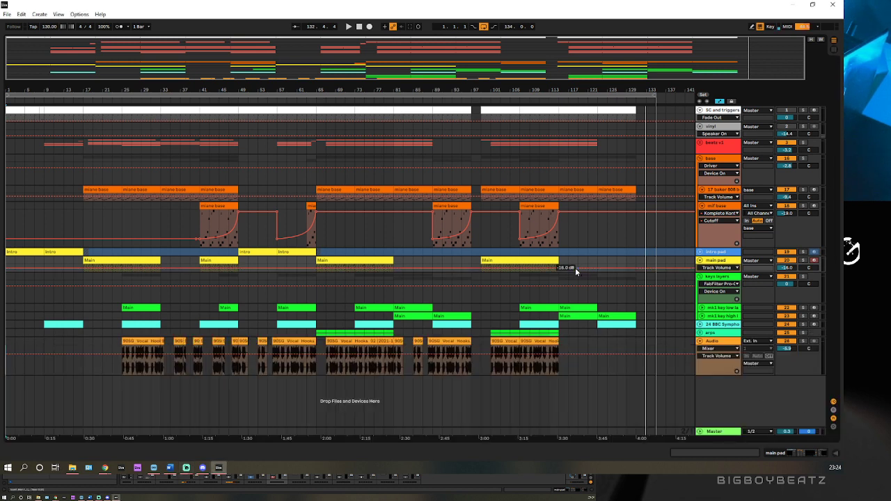
Solo the main pad track, play its last Main clip briefly, and release the solo.
left_click(507, 261)
left_click(802, 260)
key("space")
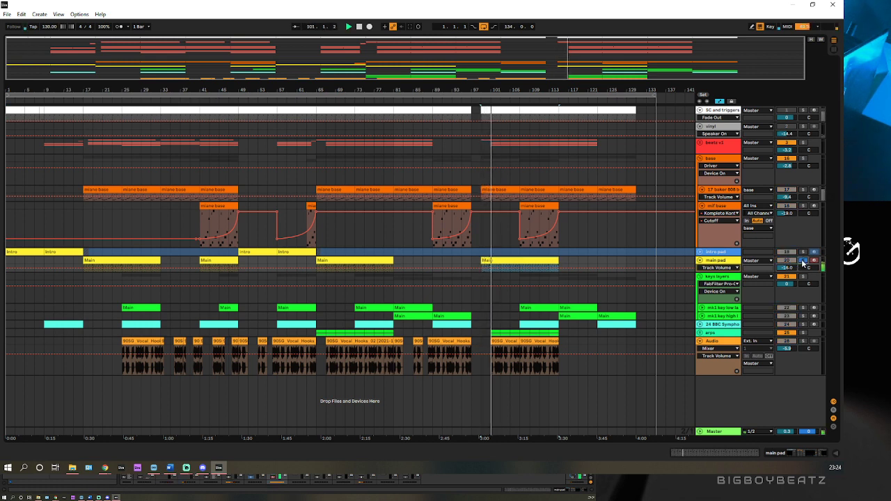
left_click(802, 261)
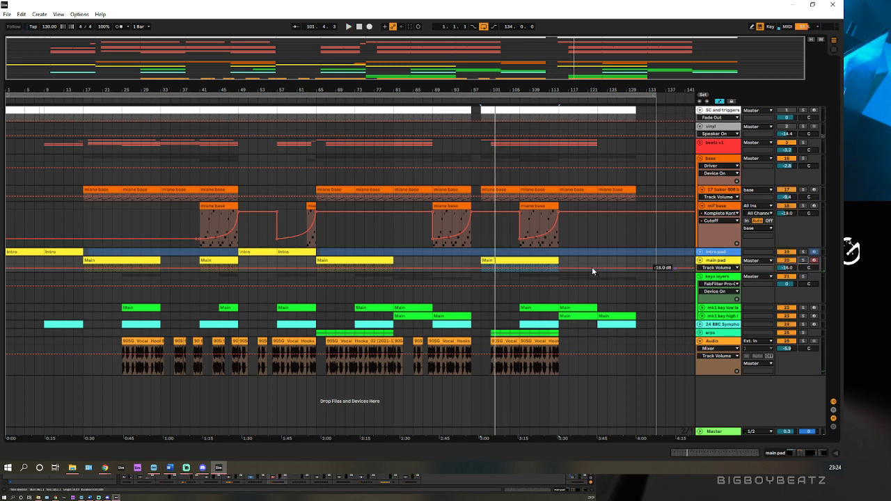
Open the main pad's Serum plug-in window and audition the track soloed from its last Main clip.
double_click(733, 262)
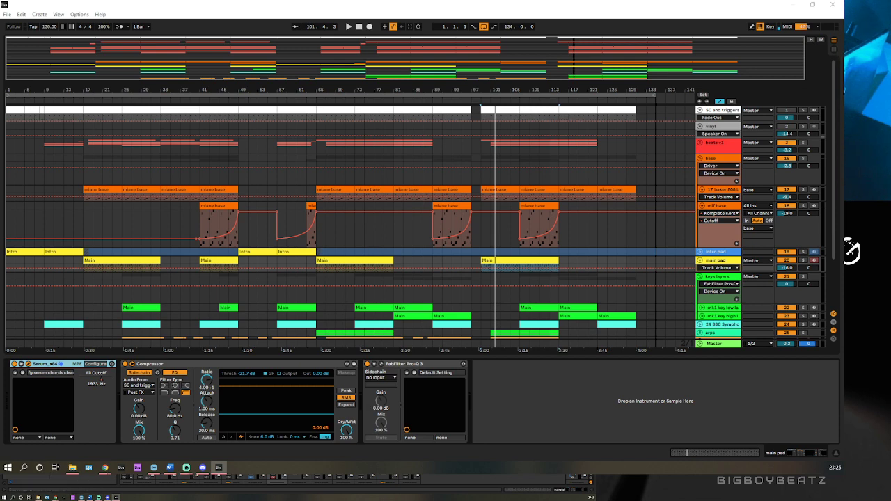
left_click_drag(527, 410, 446, 135)
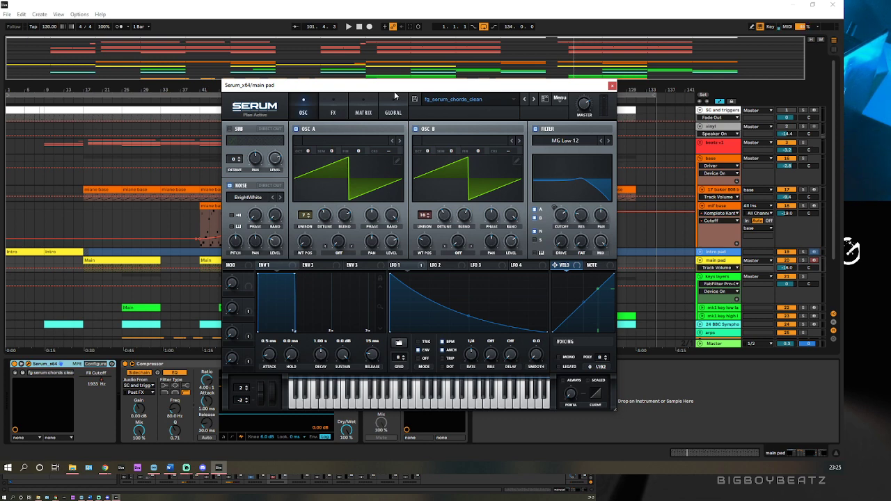
left_click_drag(402, 84, 416, 66)
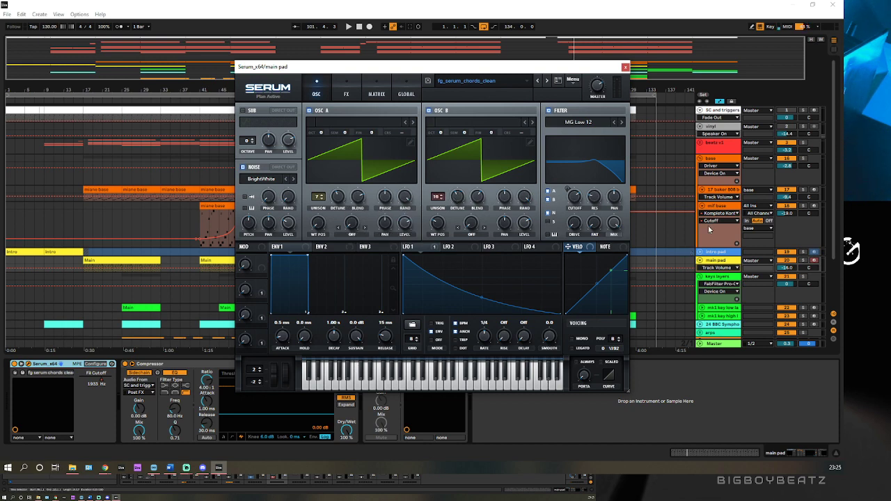
key("space")
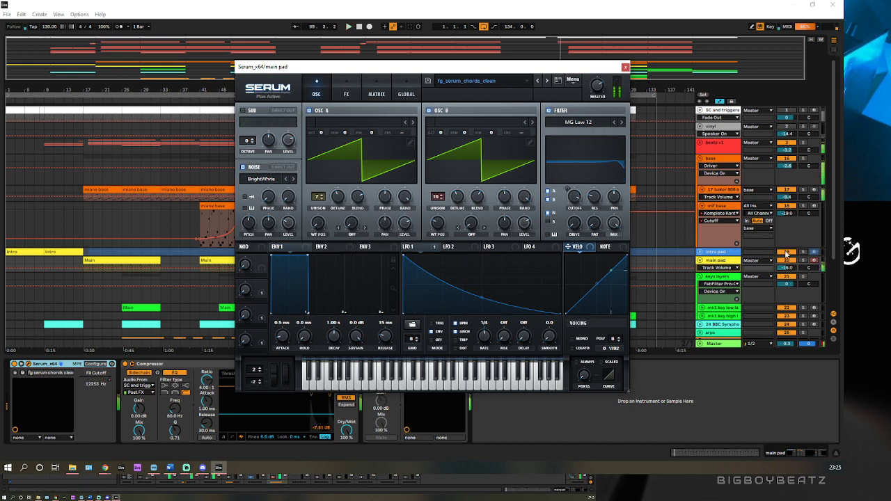
left_click(804, 256)
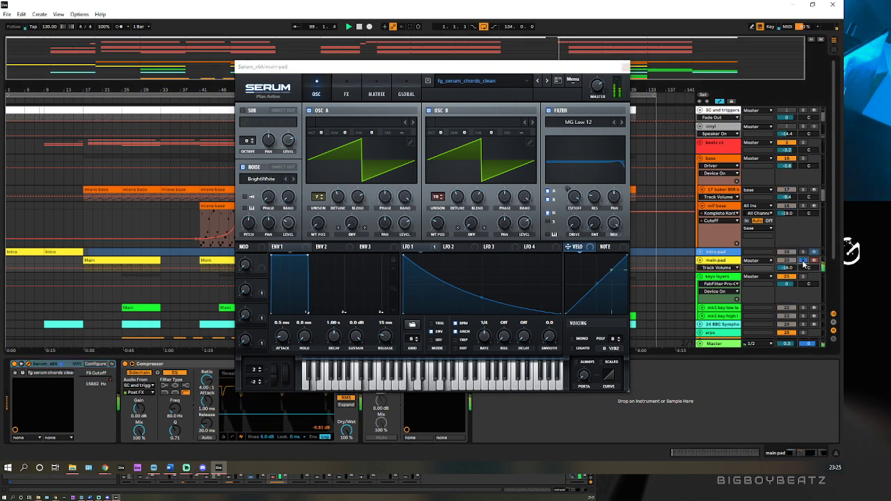
left_click(418, 70)
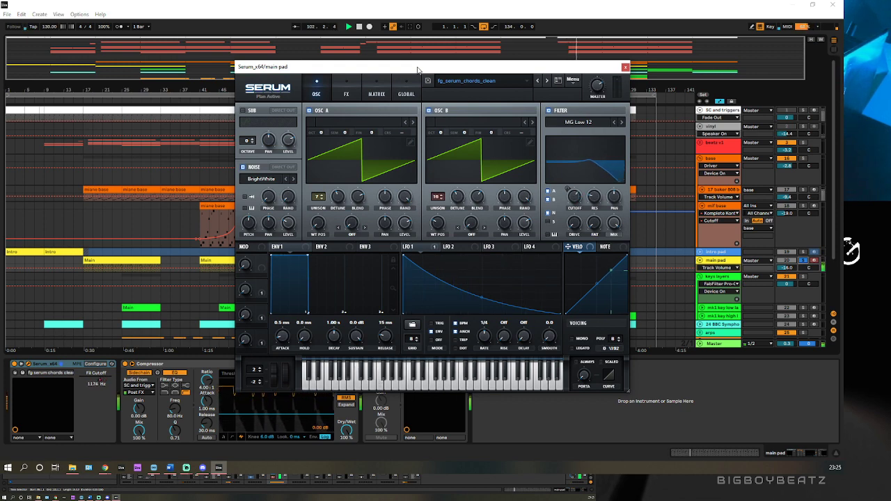
Look through the FX, Matrix, Global and Osc pages of the main pad's Serum, and close the plug-in window.
left_click(346, 91)
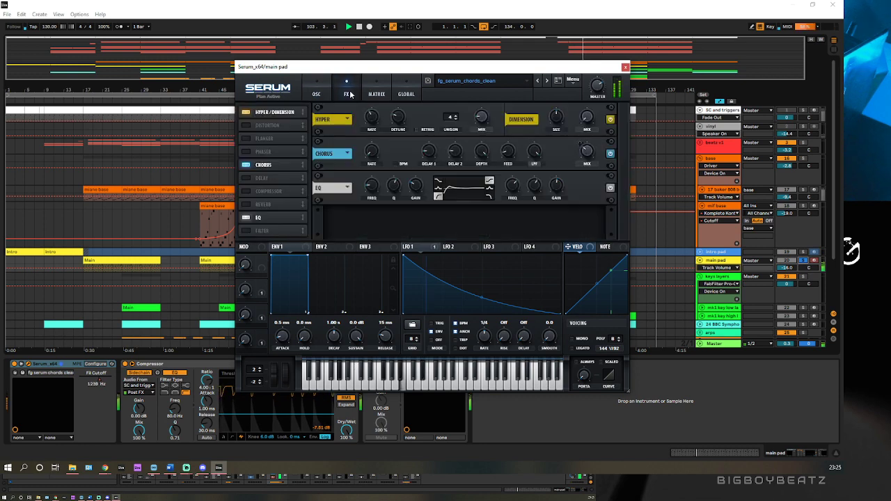
left_click(371, 95)
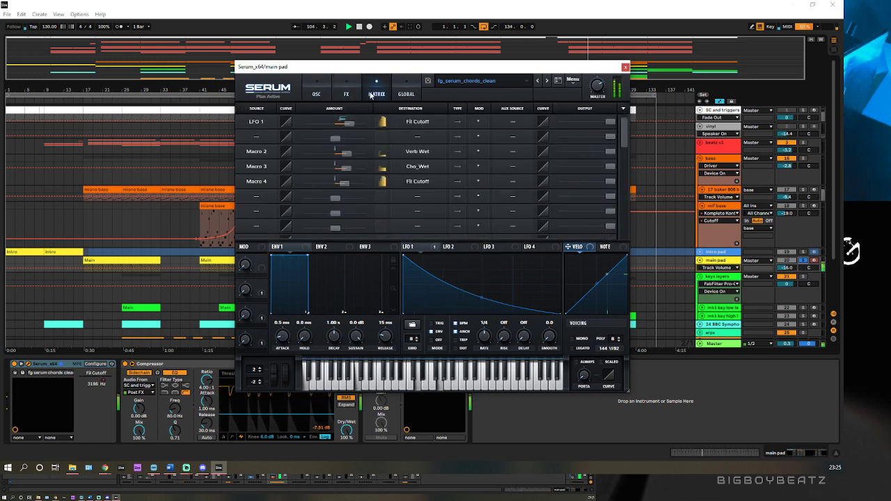
left_click(411, 98)
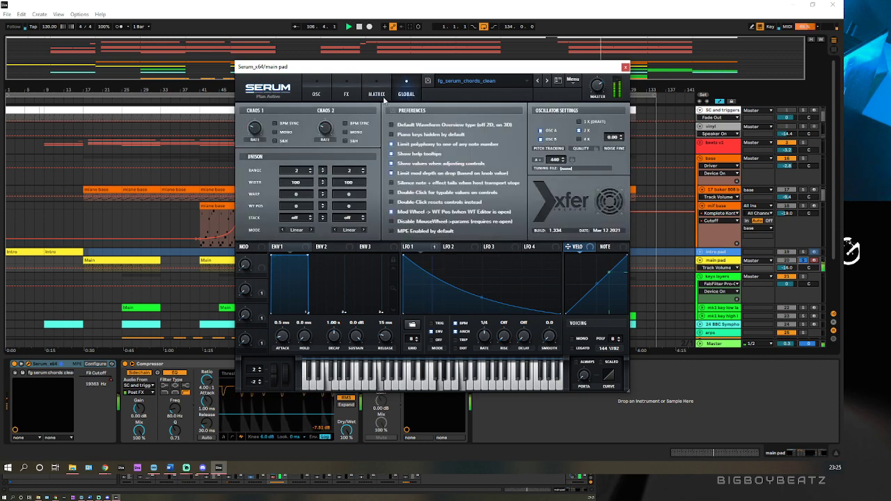
left_click(351, 97)
left_click(316, 96)
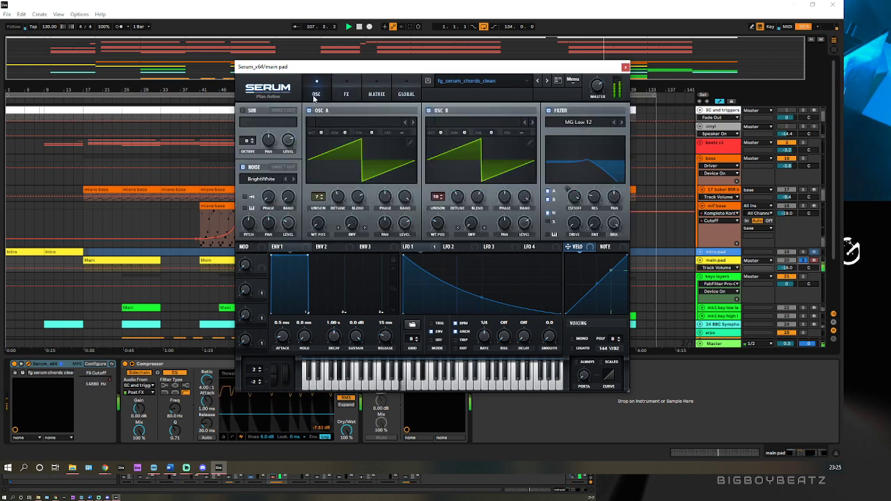
left_click(625, 67)
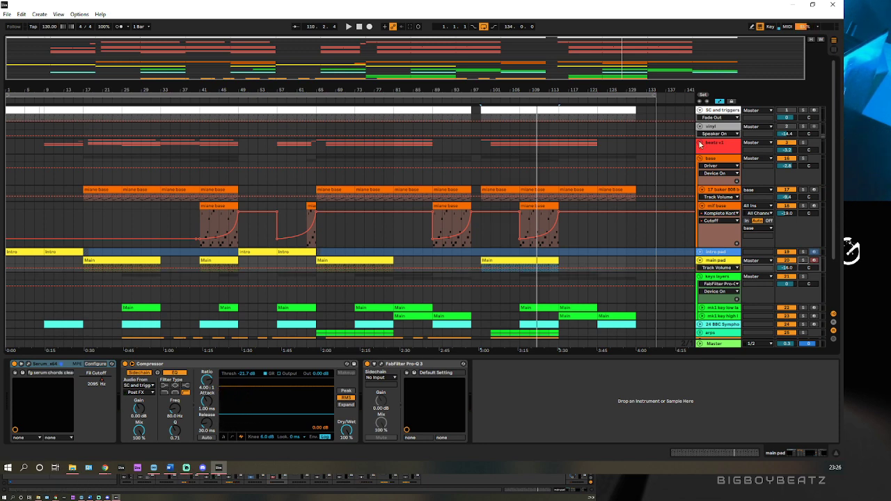
Unfold the beatz v1 group and its snares subgroup, and examine the devices of the MJC kicks and both snare tracks.
left_click(700, 143)
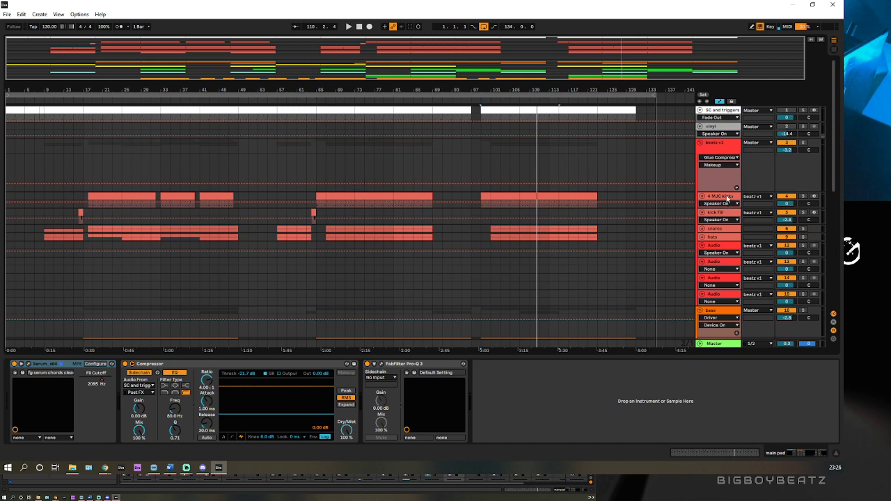
left_click(727, 197)
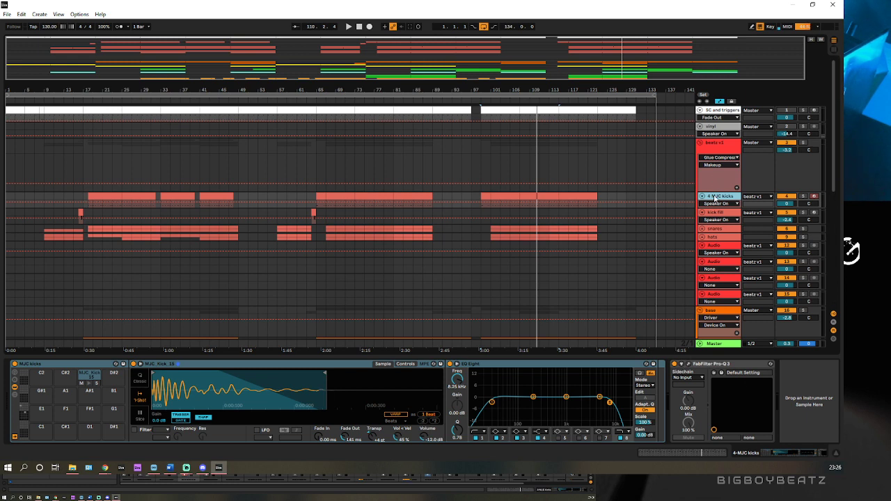
left_click(703, 230)
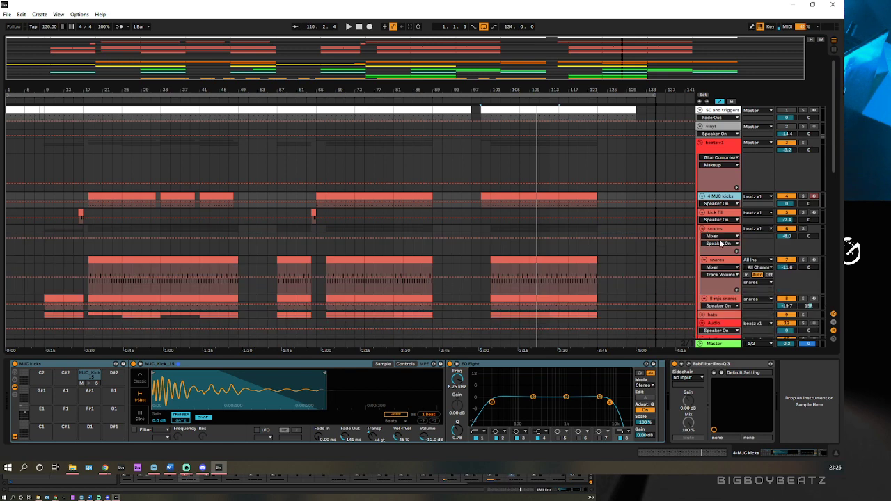
left_click(718, 262)
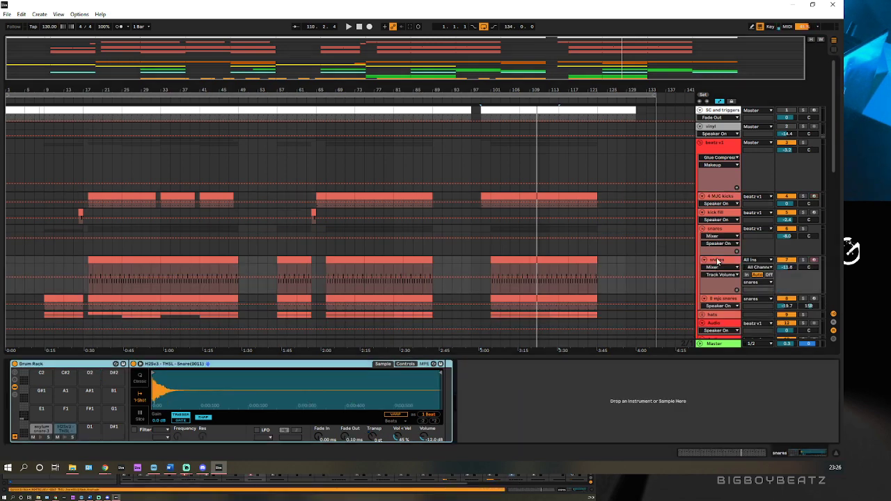
scroll(717, 262, "down", 1)
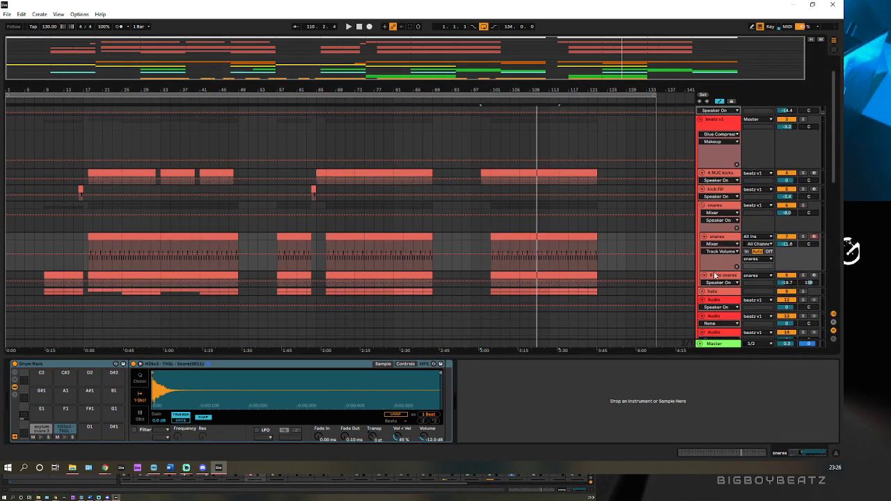
left_click(724, 236)
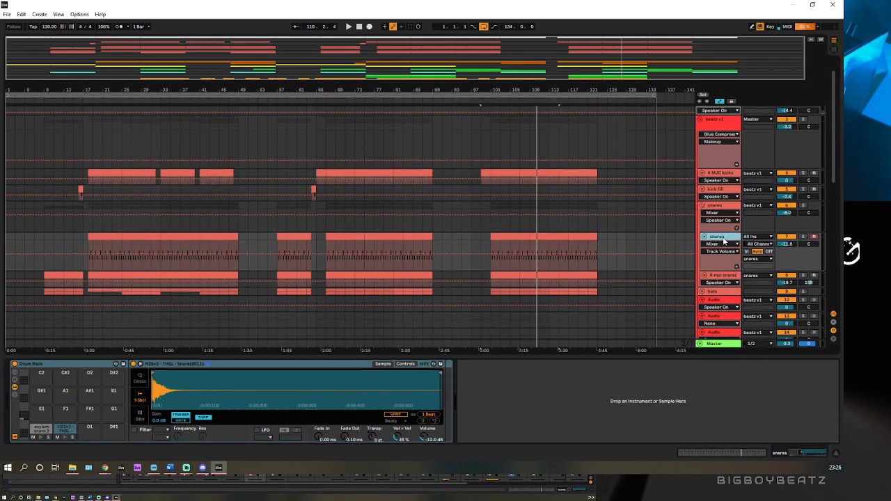
left_click(707, 277)
left_click(704, 276)
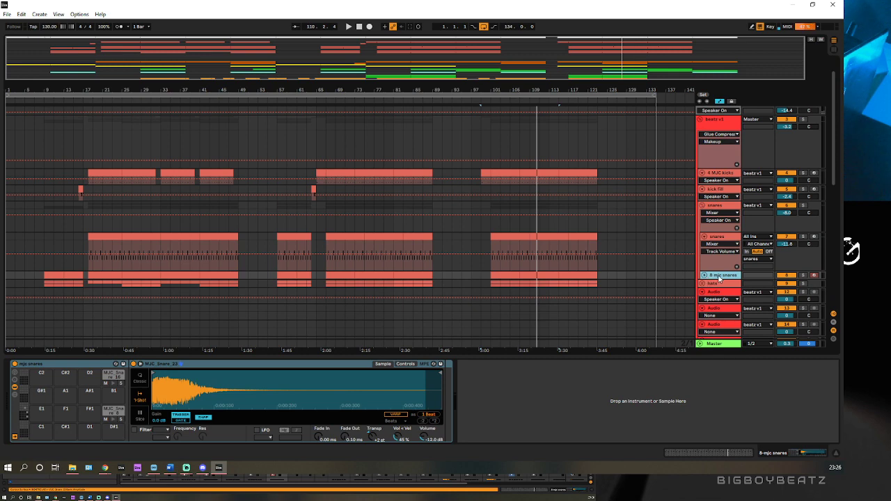
left_click(706, 275)
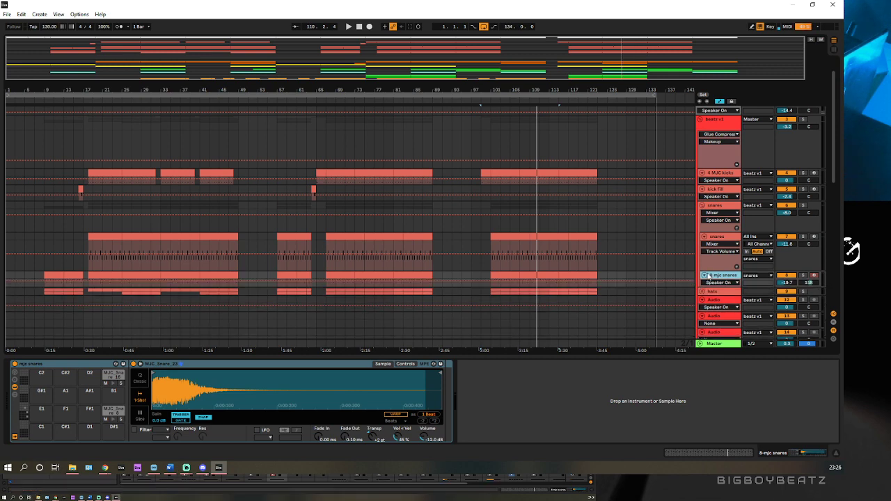
Unfold the hats subgroup and show the devices of the MJC hats track.
scroll(706, 265, "down", 2)
left_click(703, 247)
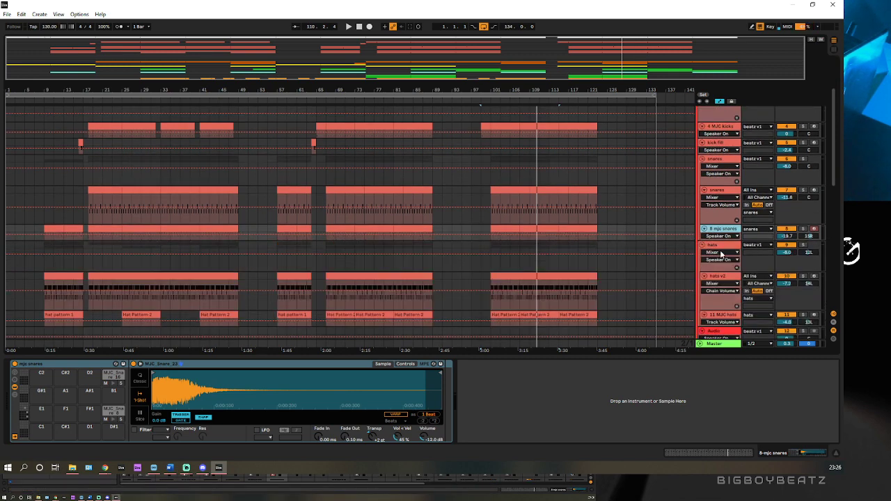
scroll(720, 256, "down", 2)
left_click(715, 279)
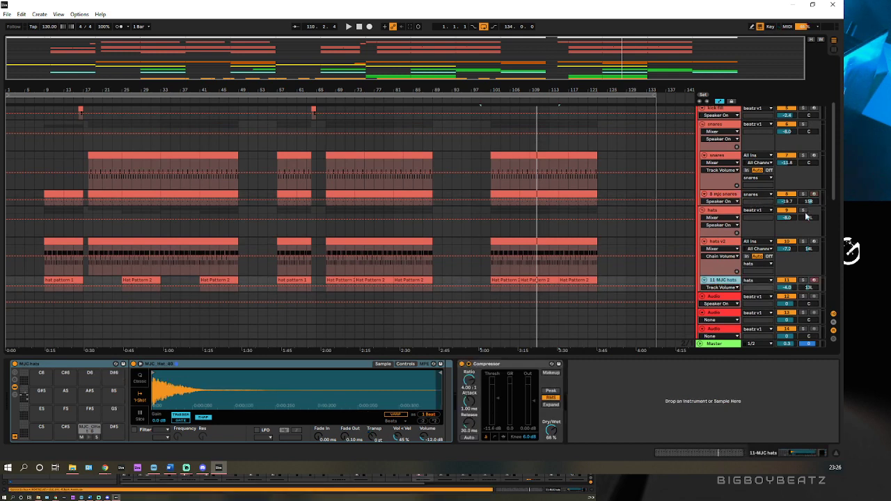
Solo the hats group, move the loop start to bar 67, and play from there.
left_click(804, 209)
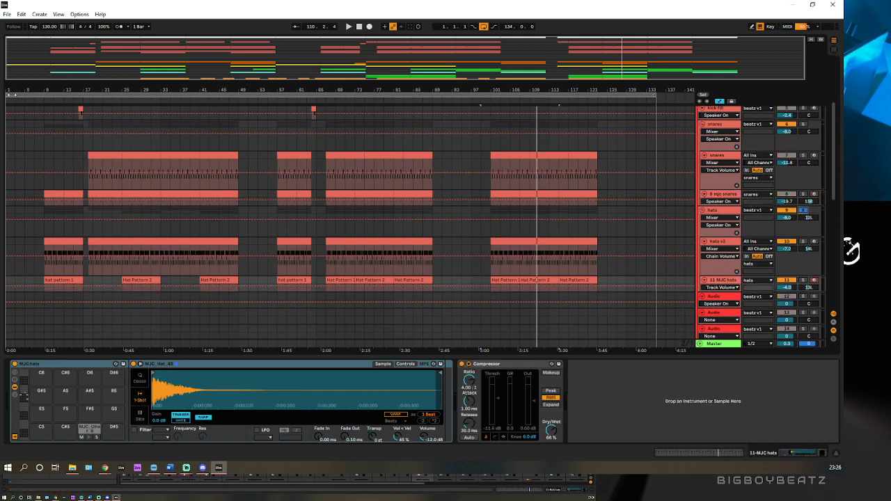
left_click_drag(8, 94, 327, 97)
key("space")
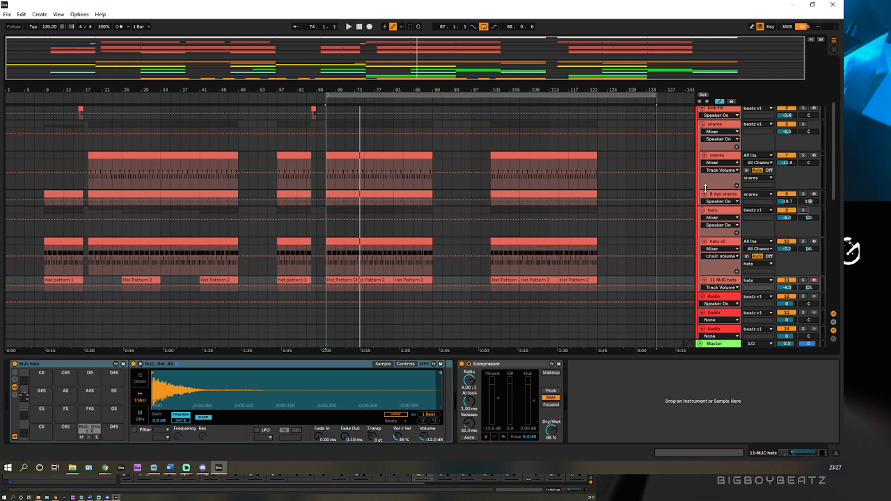
Show the beatz v1 group's devices and examine its effect chain, including the EQ Three, Reverb, Saturator, Virtual Tape and Glue Compressor.
scroll(724, 171, "up", 5)
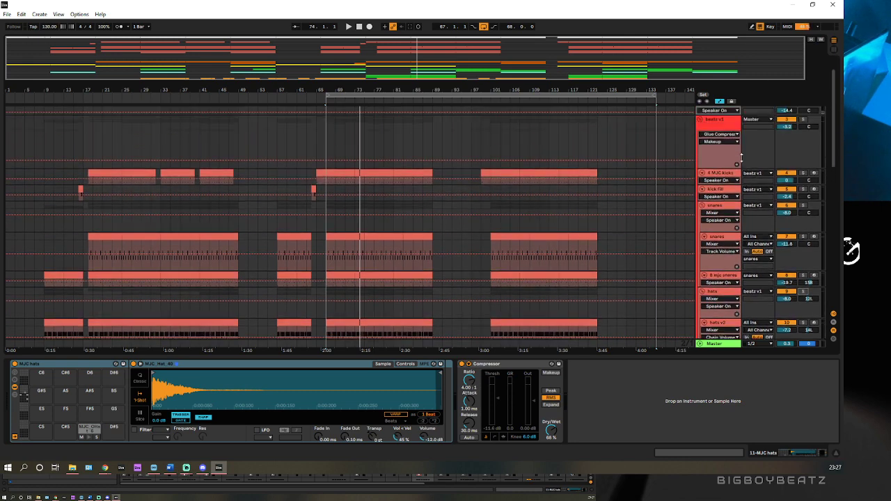
left_click(730, 147)
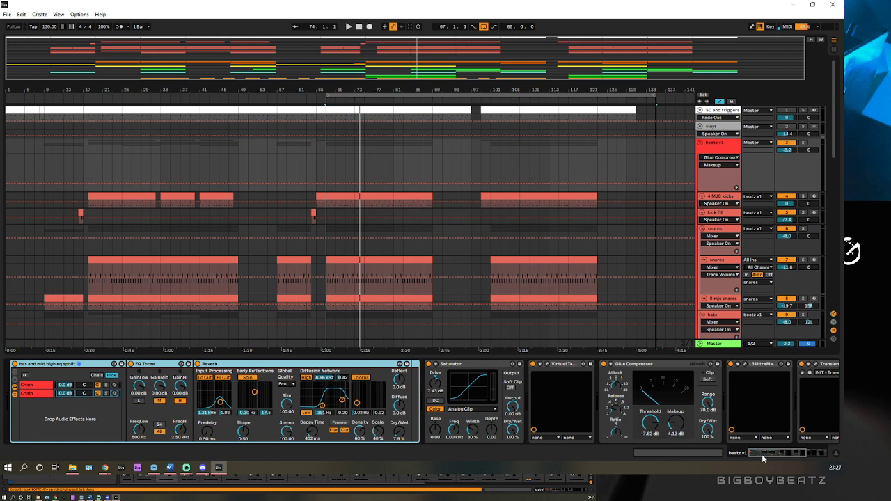
left_click_drag(763, 453, 714, 456)
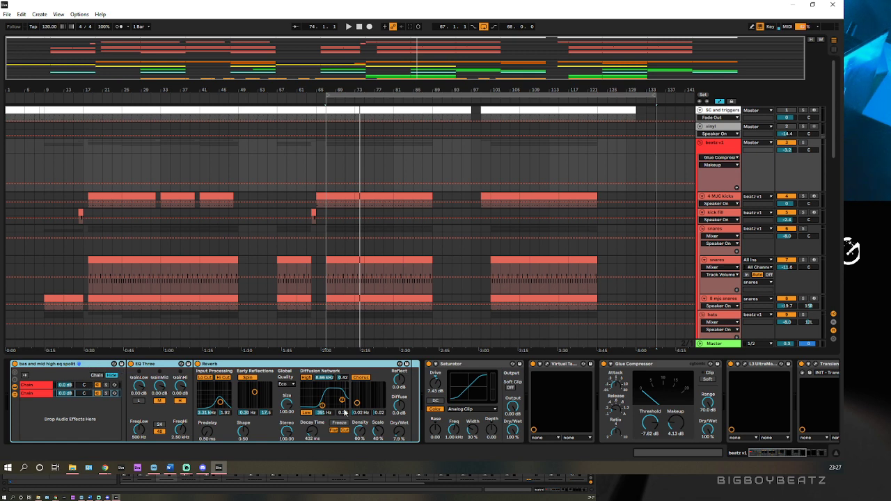
left_click(472, 364)
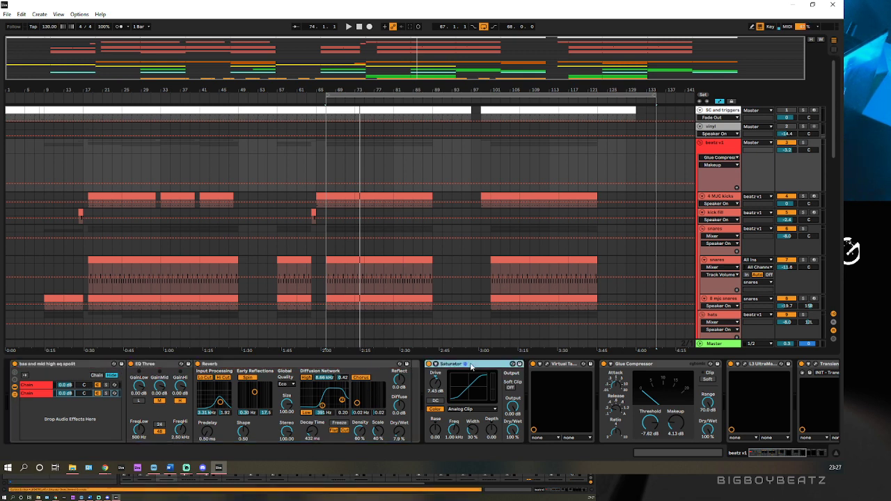
left_click(564, 364)
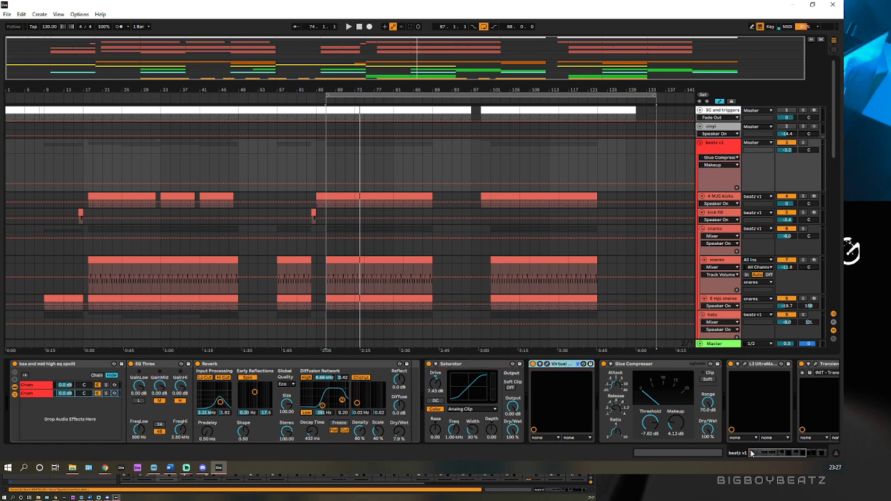
left_click_drag(773, 453, 797, 453)
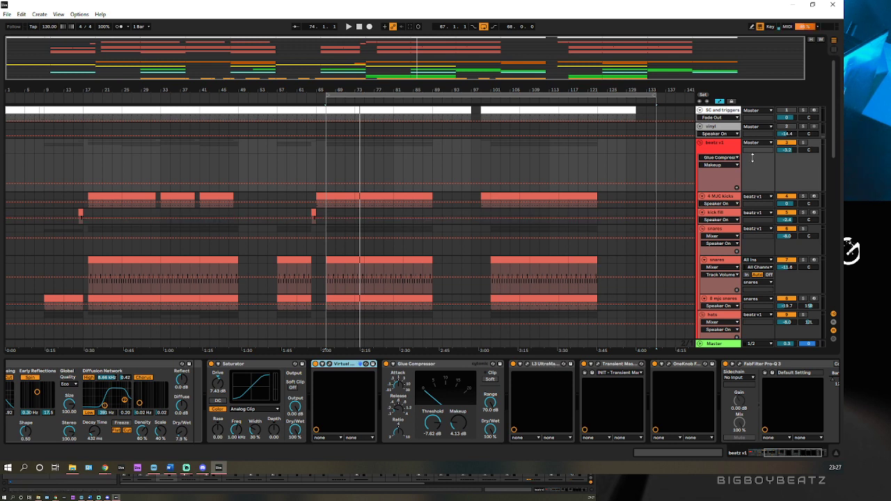
Solo the beatz v1 group, and view the windows of its L3 UltraMaximizer and Transient Master plug-ins, closing each one.
left_click(802, 142)
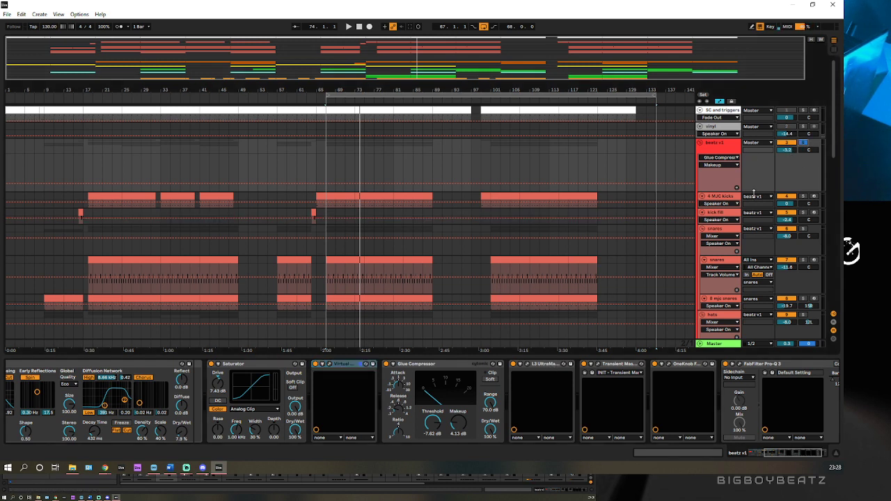
left_click(547, 367)
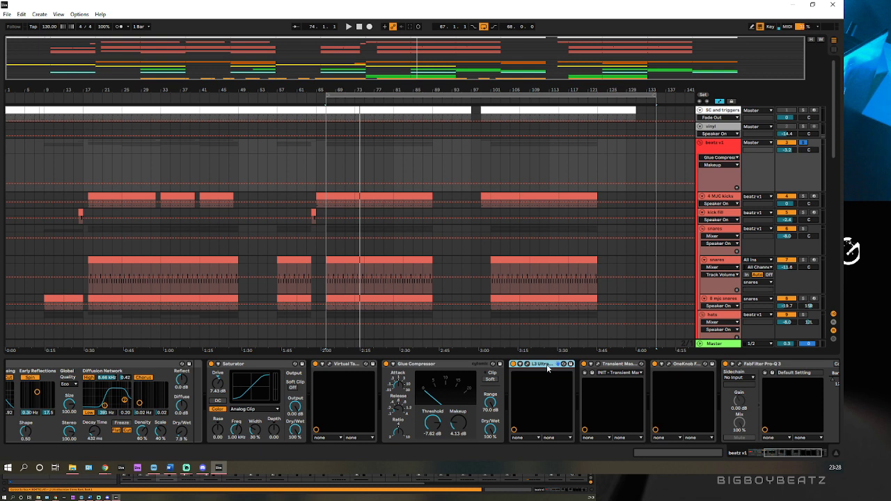
left_click(527, 365)
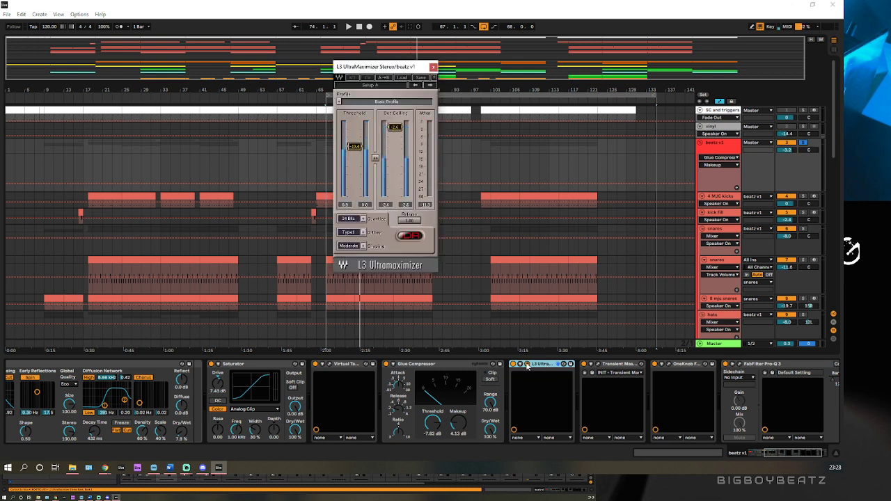
left_click(433, 67)
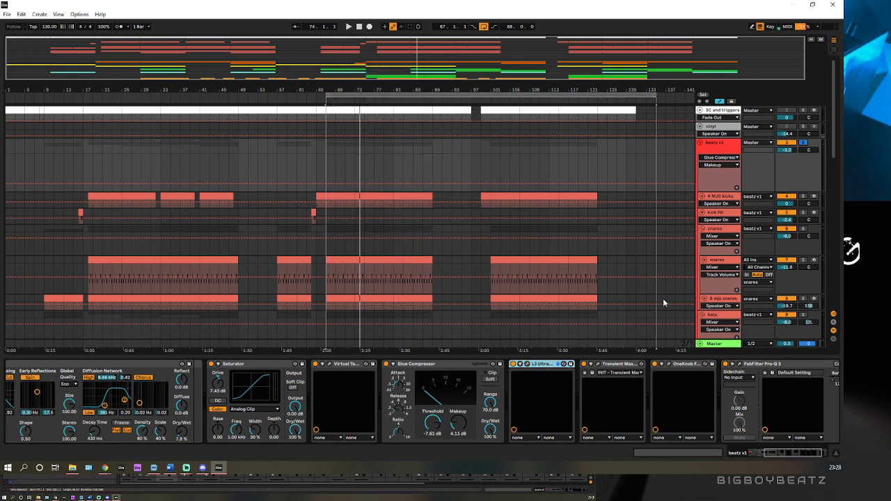
left_click(596, 365)
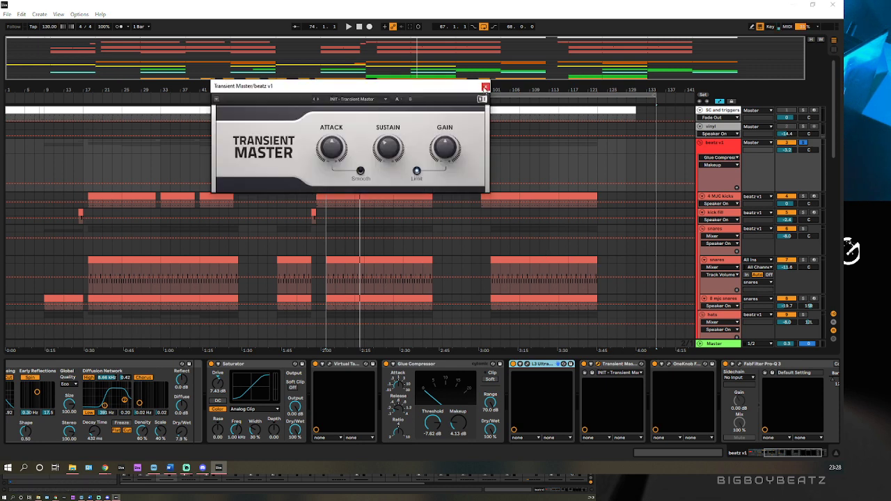
left_click(485, 87)
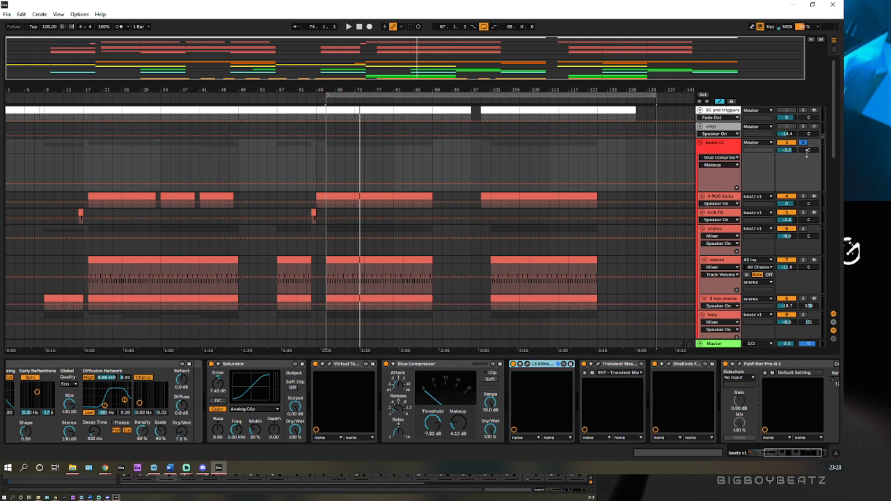
Move the loop start to bar 16 and play the soloed beatz v1 group, ending with the group folded and unsoloed.
left_click_drag(434, 95, 434, 89)
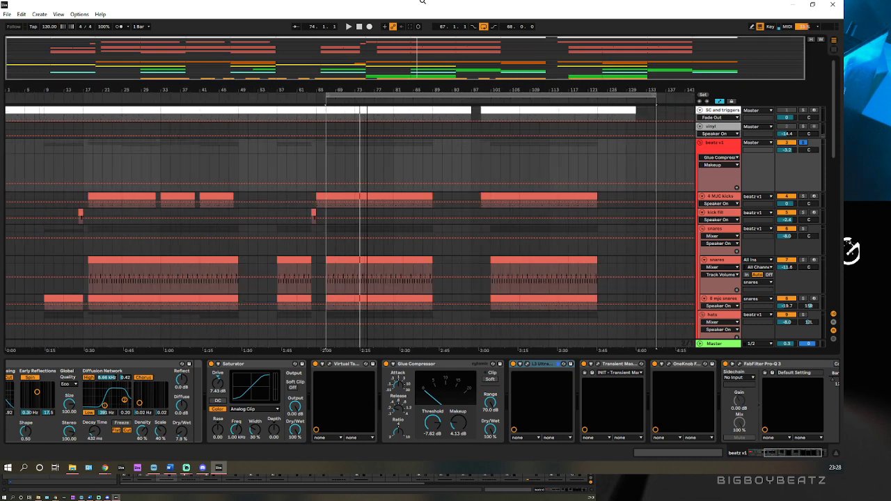
left_click(835, 457)
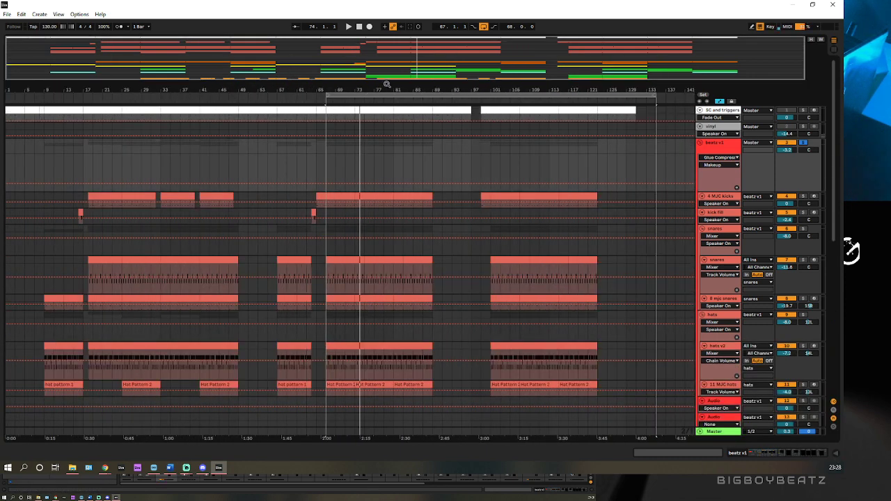
left_click_drag(383, 96, 101, 95)
key("space")
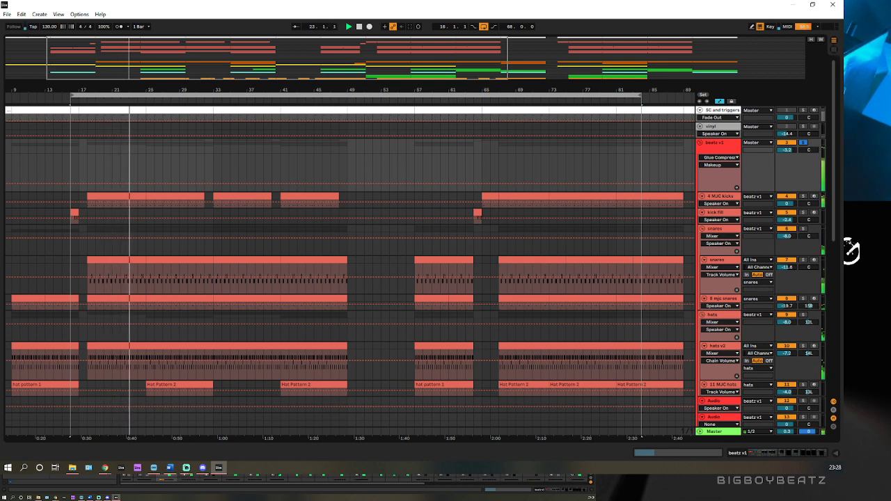
left_click(701, 143)
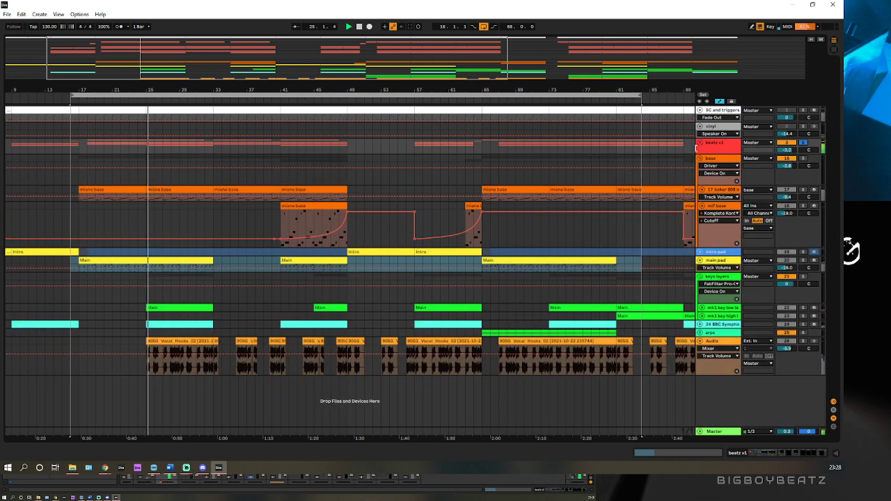
left_click(804, 143)
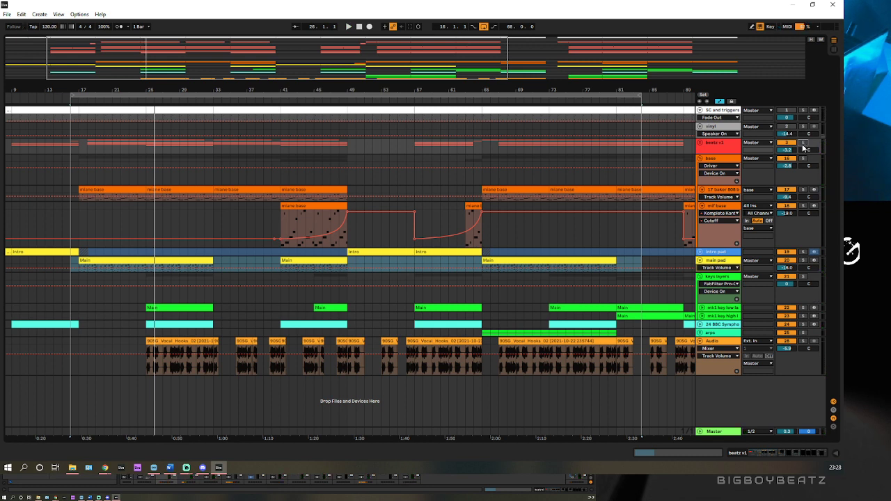
Unfold the beatz v1 group, examine the MJC kicks track's sample, EQ Eight and FabFilter Pro-Q 3 low cut, and fold the group again.
left_click(701, 143)
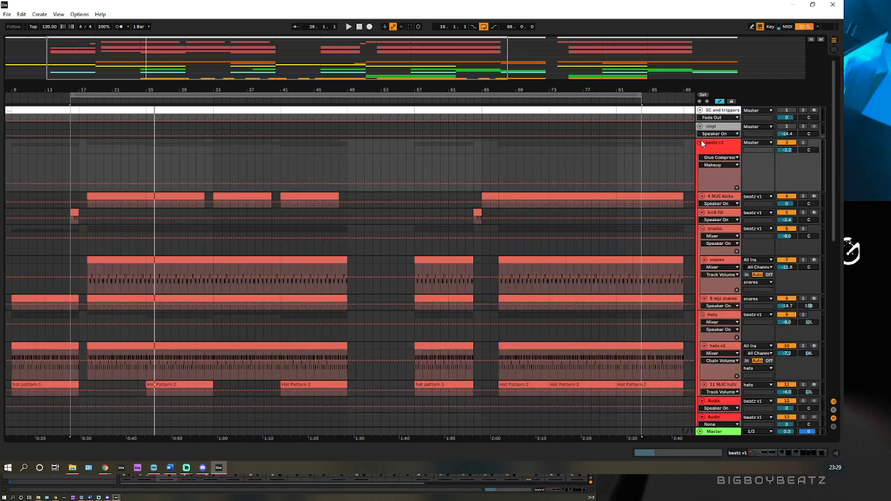
left_click(717, 197)
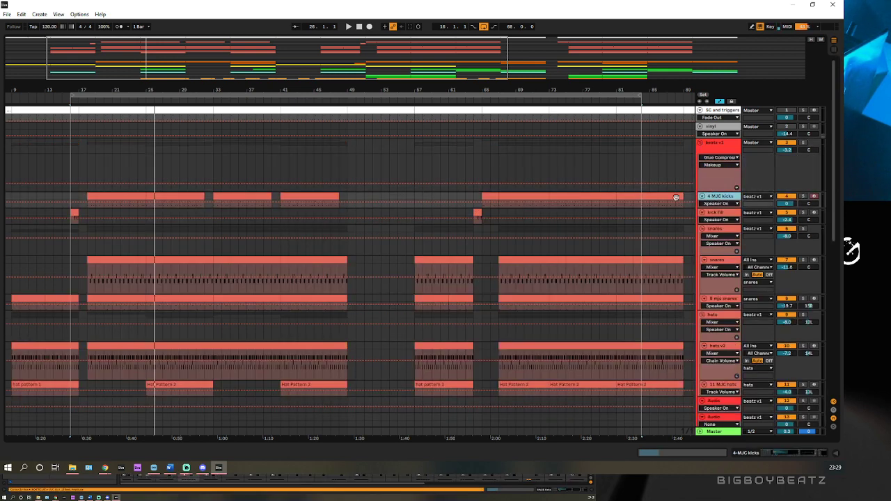
double_click(722, 198)
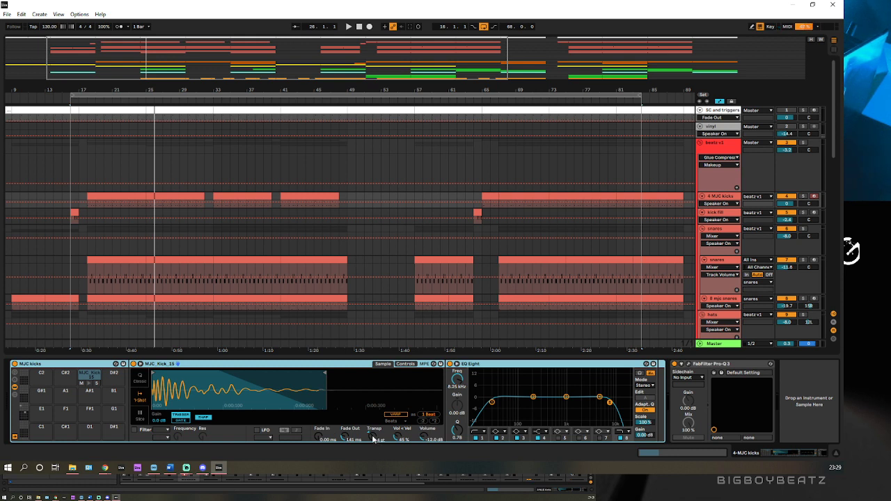
left_click(492, 404)
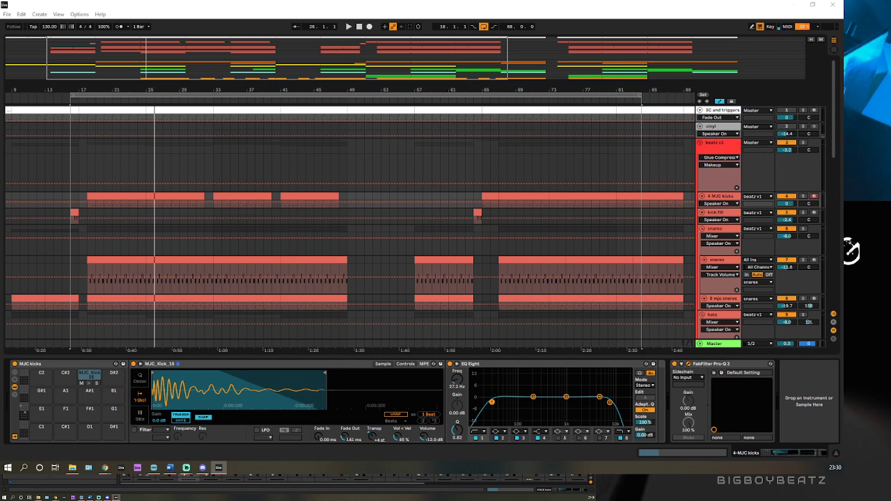
left_click(681, 364)
left_click_drag(515, 151, 396, 75)
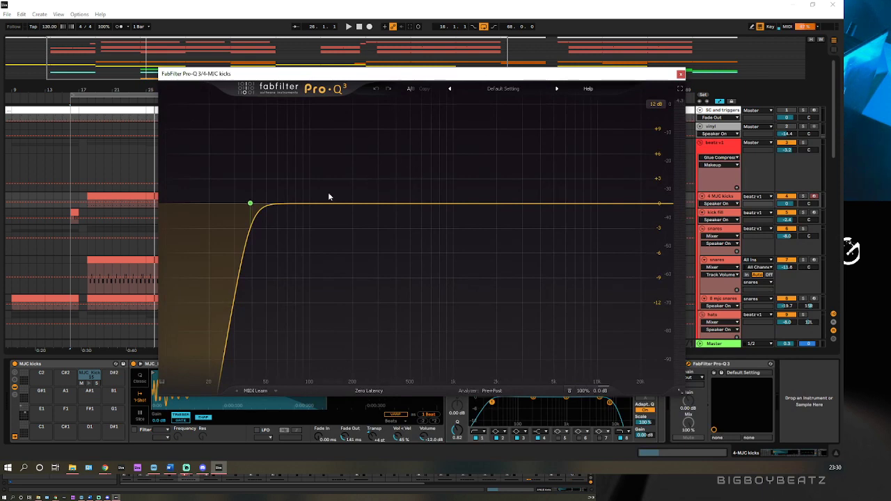
mouse_move(250, 204)
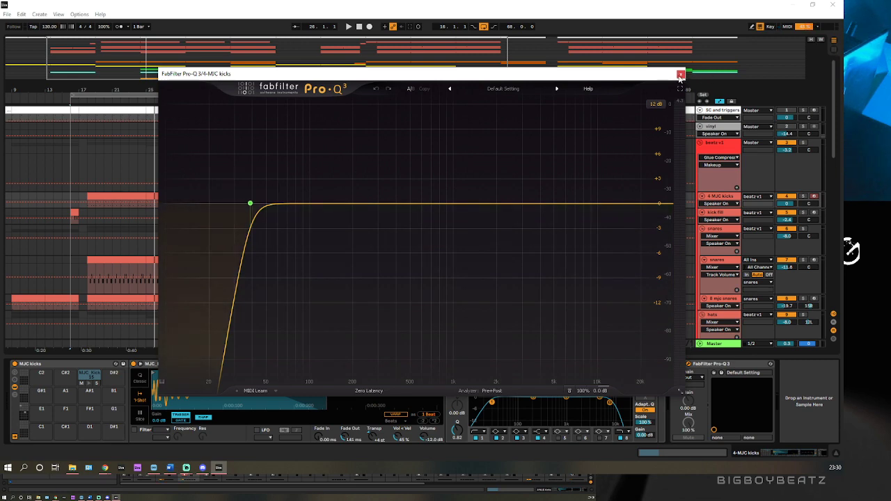
left_click(680, 75)
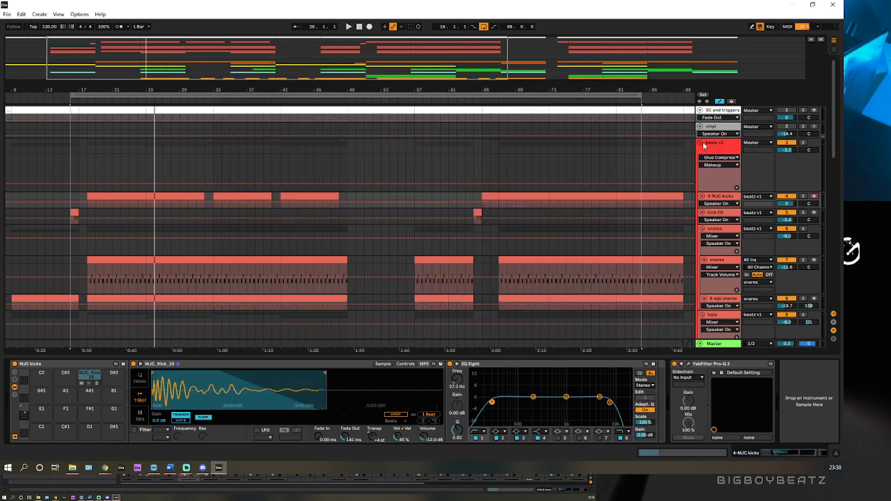
left_click(701, 143)
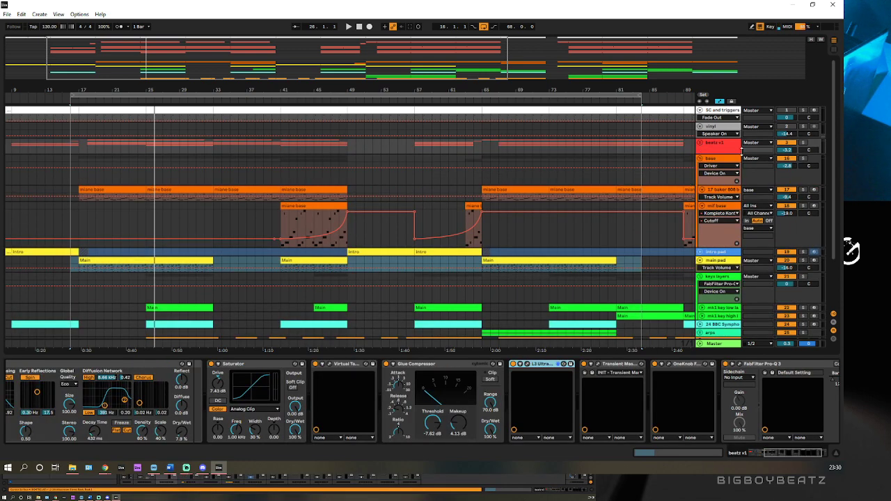
Play the beatz v1, base and main pad tracks soloed while showing the main pad's devices, ending with solos cleared and playback stopped.
left_click(803, 143)
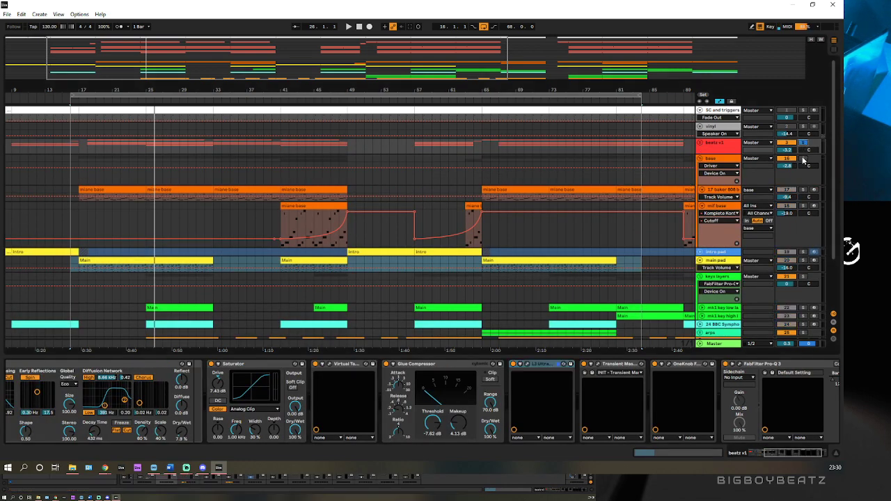
key("space")
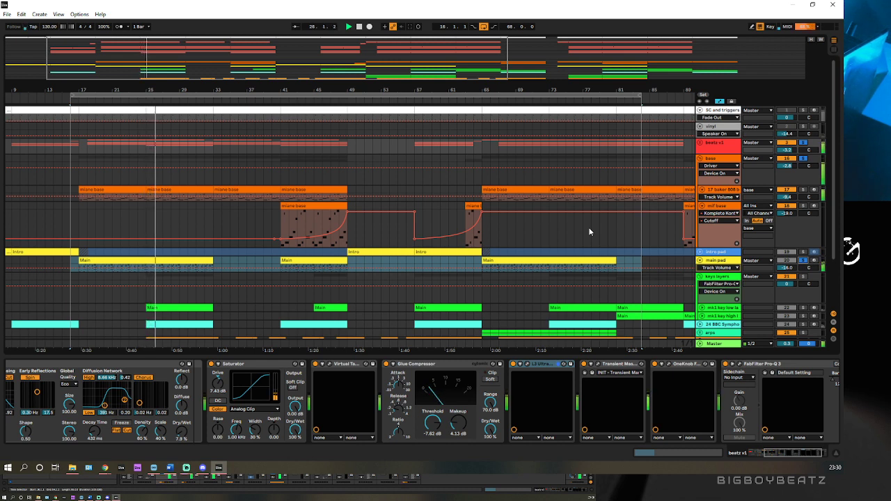
left_click(717, 261)
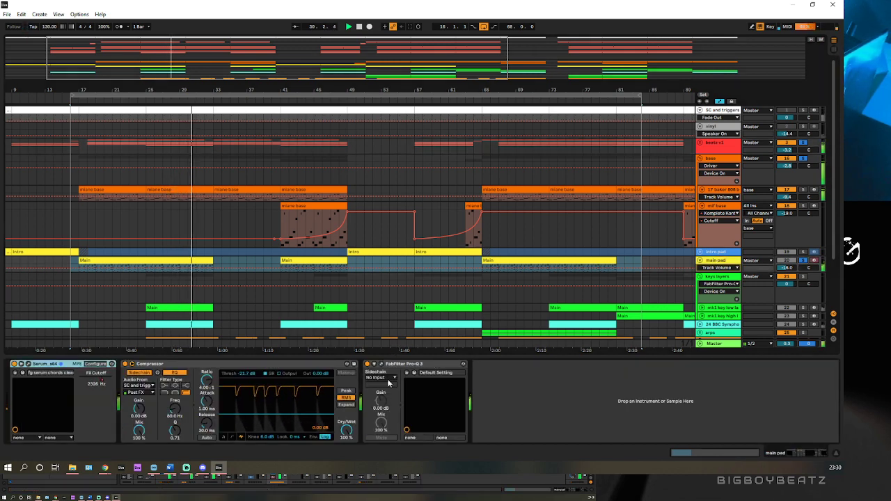
left_click(801, 145)
left_click_drag(313, 54, 301, 35)
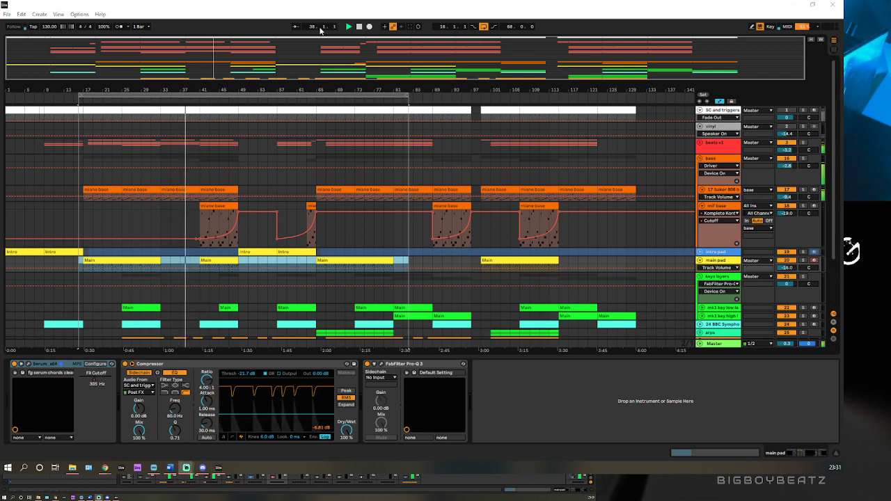
left_click(359, 26)
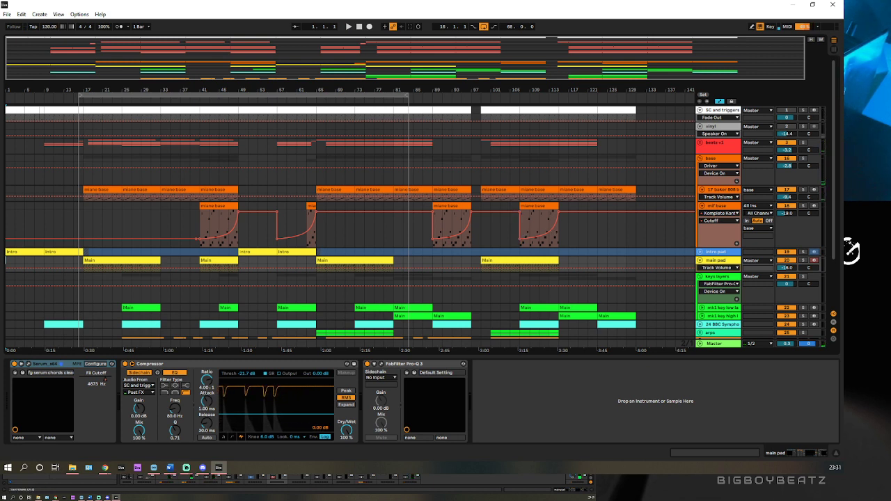
Switch to Streamlabs OBS to check the stream.
left_click(186, 468)
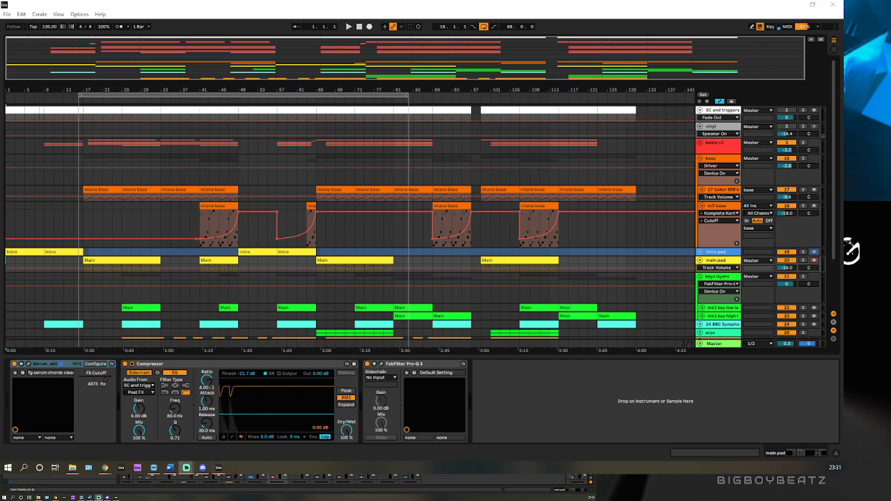
left_click(298, 72)
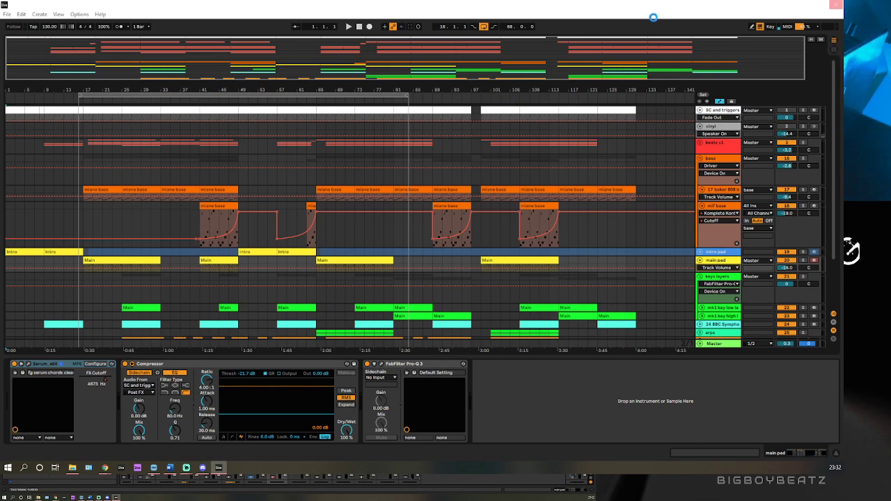
left_click(186, 468)
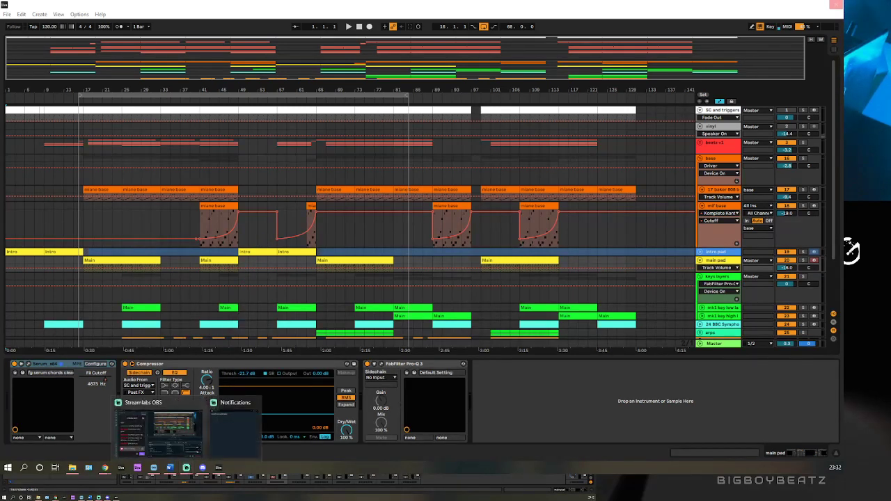
Switch back to Ableton Live, to the Set with the drums, main pad and arps tracks in Session View, and play it.
left_click(218, 467)
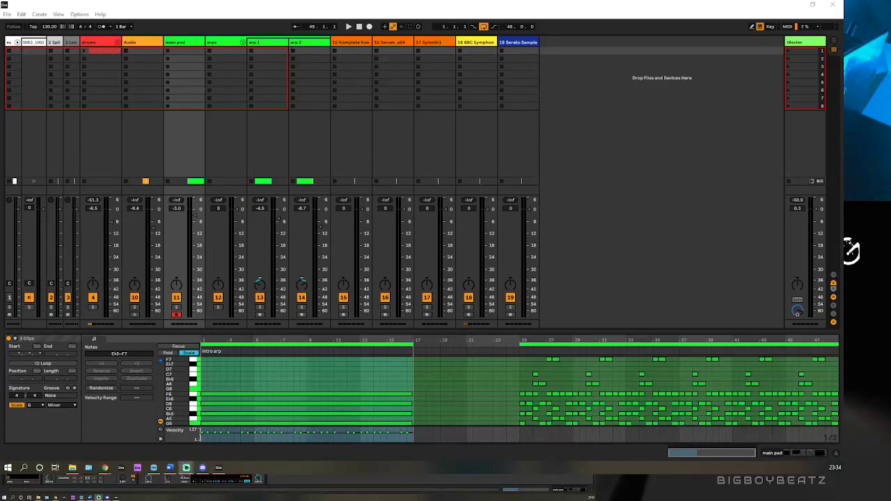
key("space")
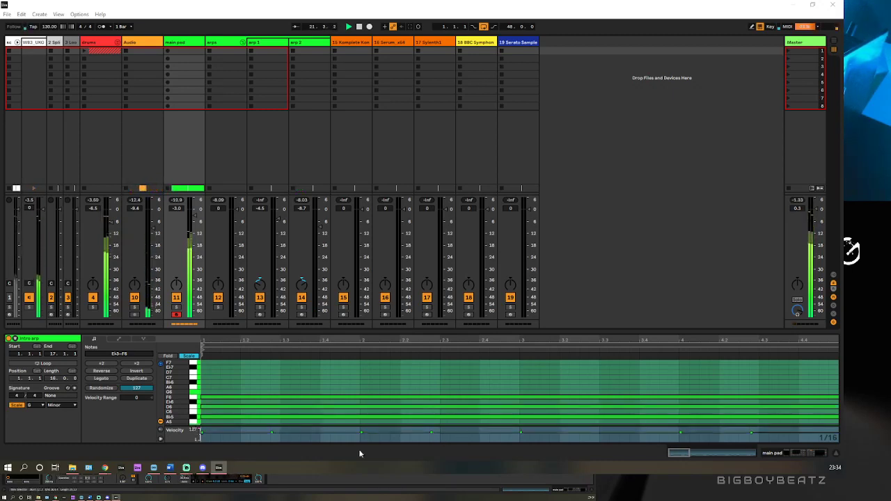
Show the playing Set in Arrangement View and stop its playback.
key("Tab")
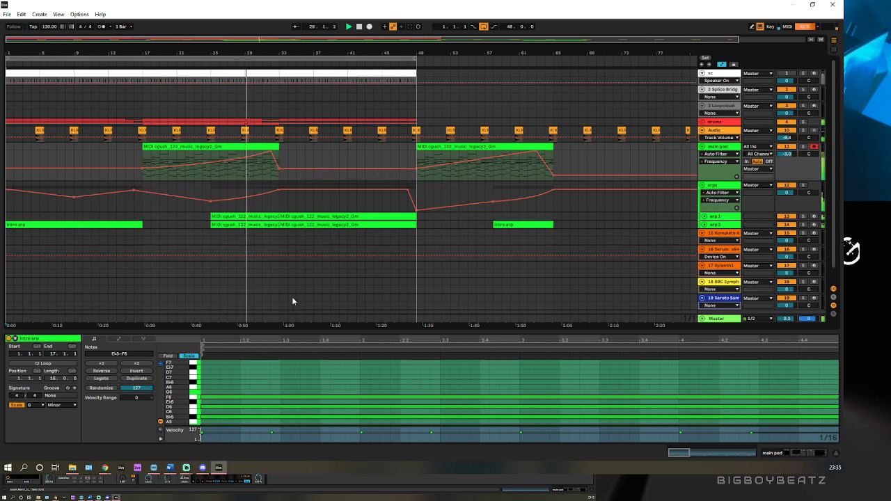
left_click(359, 26)
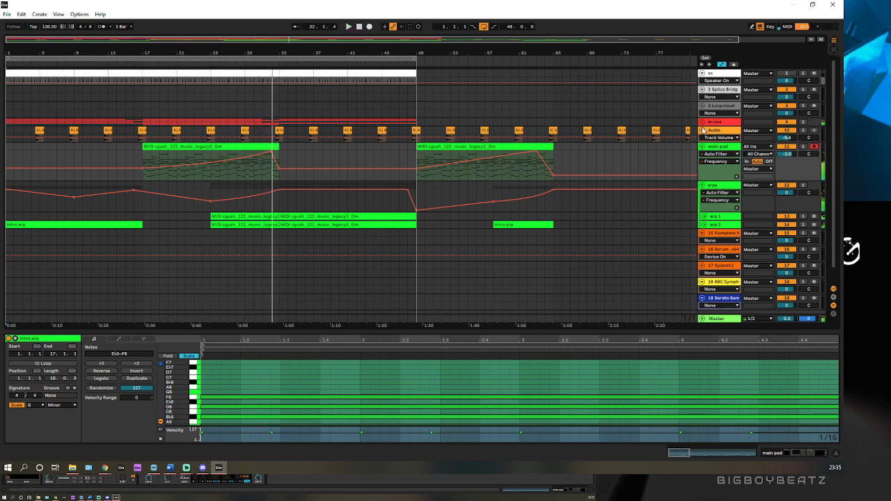
Switch to the Set with the 14-Serum_x64 clip, show the clip's notes and play the loop from bar 17.
key("alt+Tab")
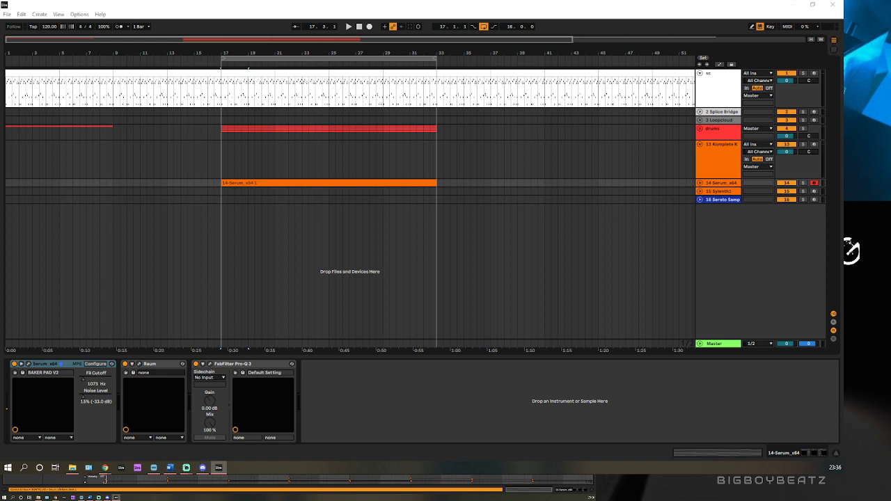
key("shift+Tab")
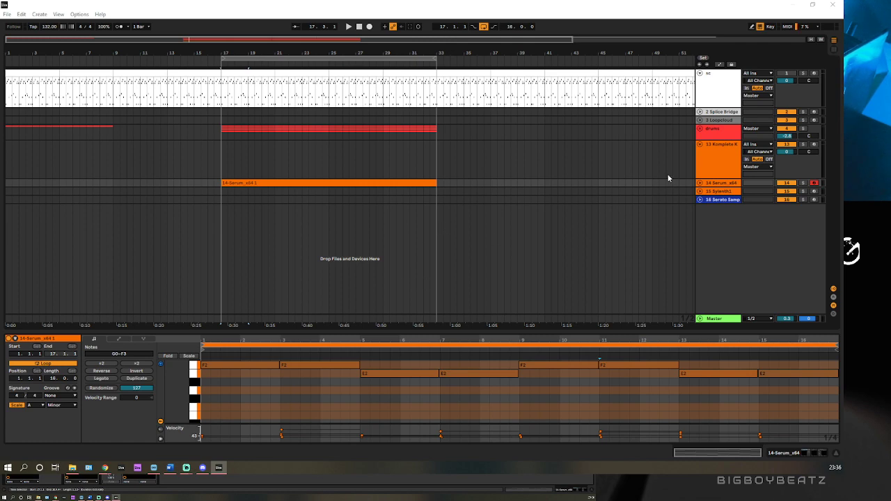
left_click(164, 74)
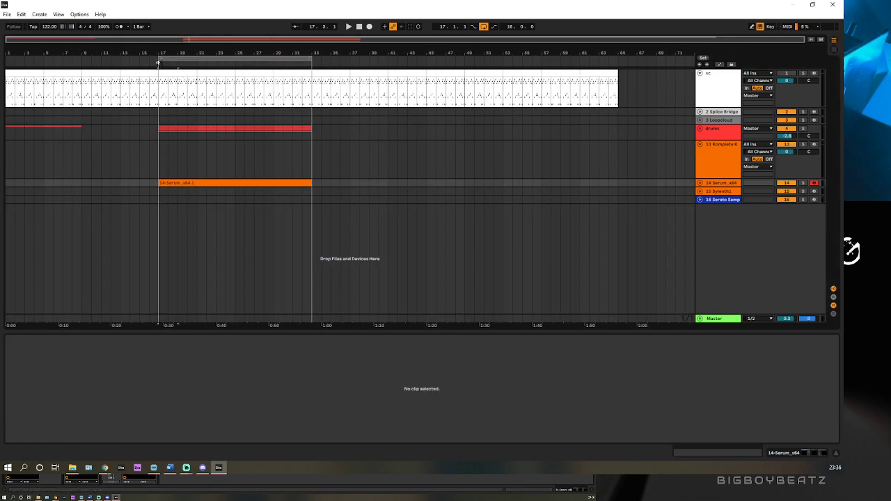
key("space")
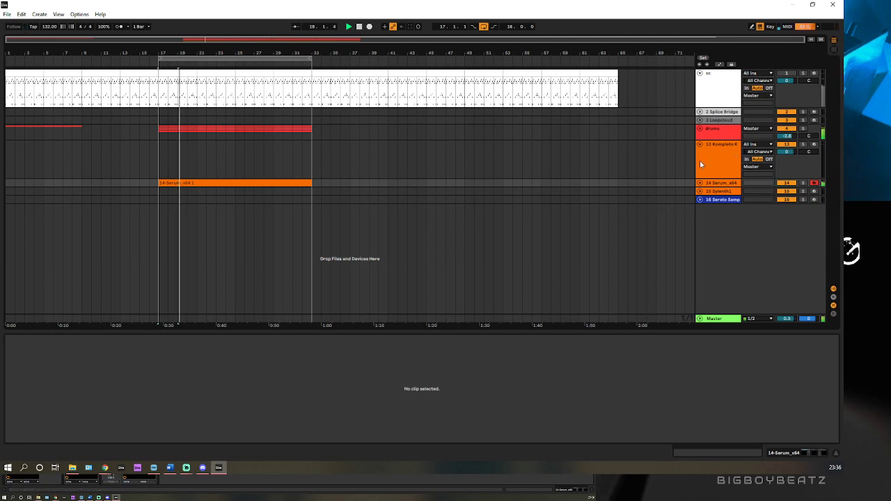
Unfold the 14-Serum_x64 track, display its Serum plug-in window with the BAKER PAD V2 preset, and stop playback.
left_click(700, 183)
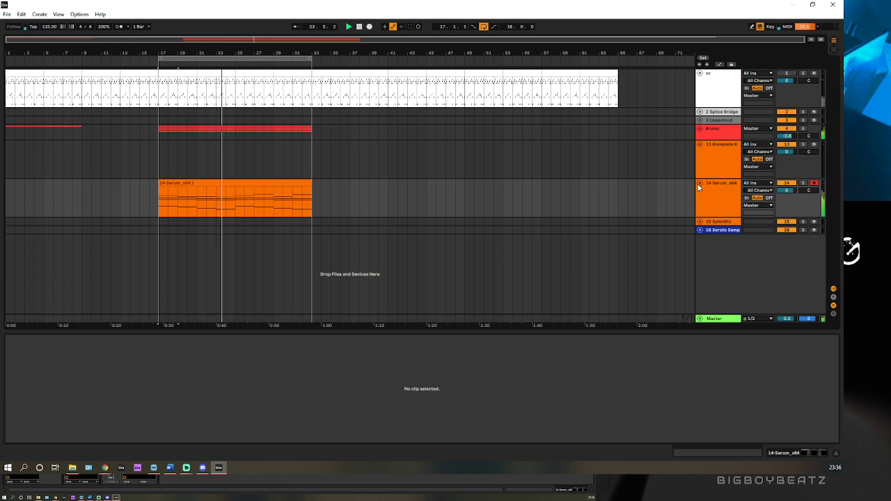
left_click(723, 187)
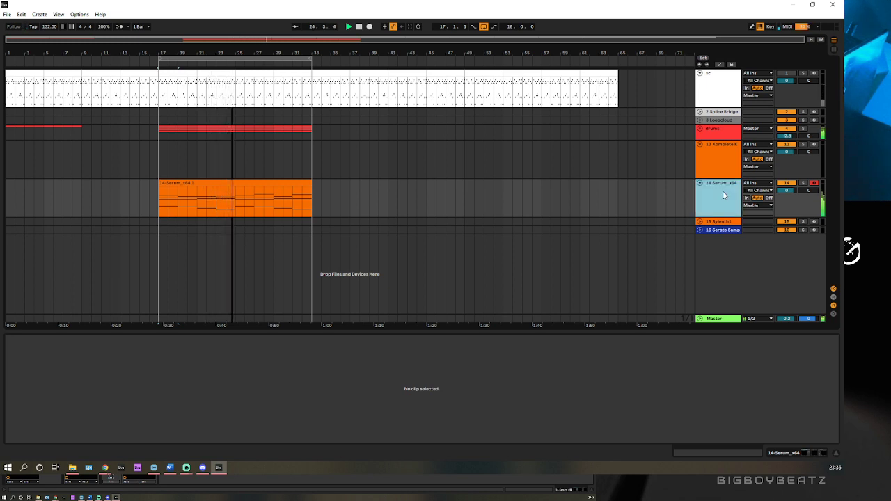
left_click(45, 359)
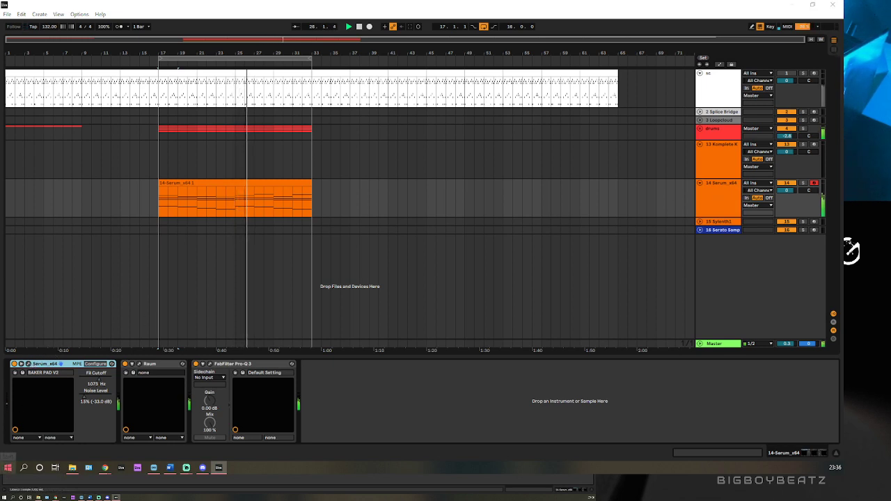
key("ctrl+alt+p")
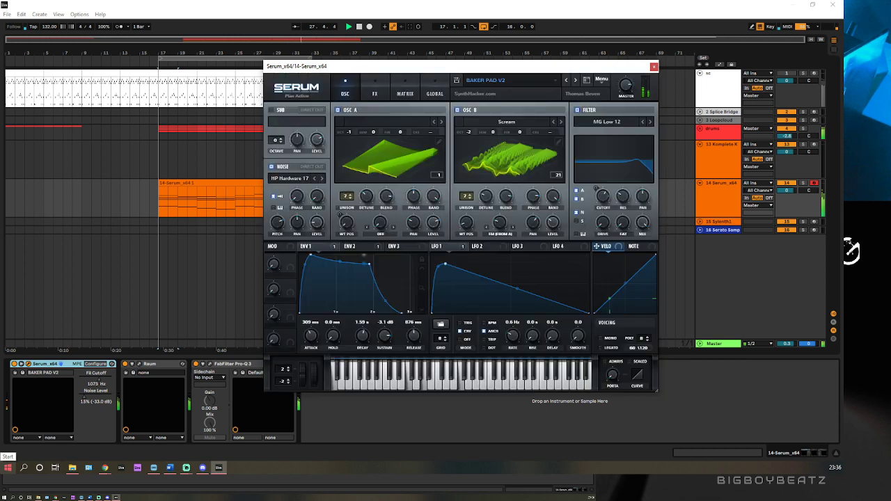
left_click(359, 26)
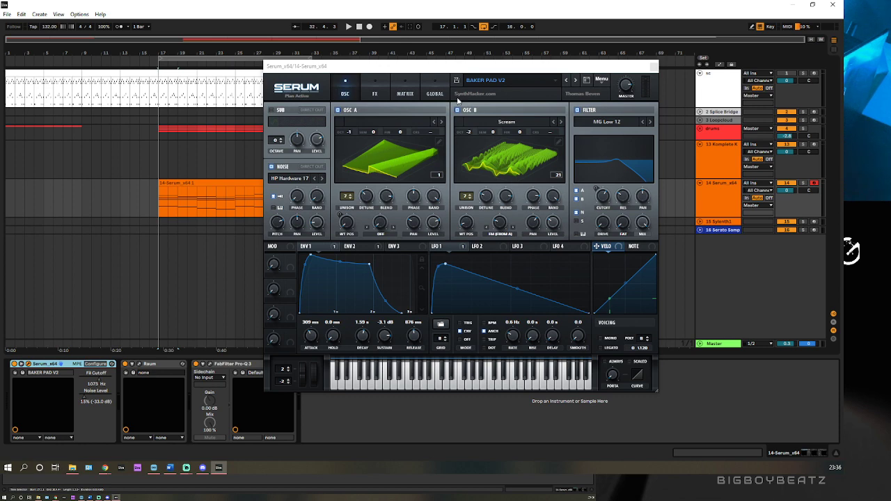
Examine Serum's oscillator A wavetable categories and the modulation matrix of BAKER PAD V2, and close the plug-in.
left_click_drag(457, 65, 472, 92)
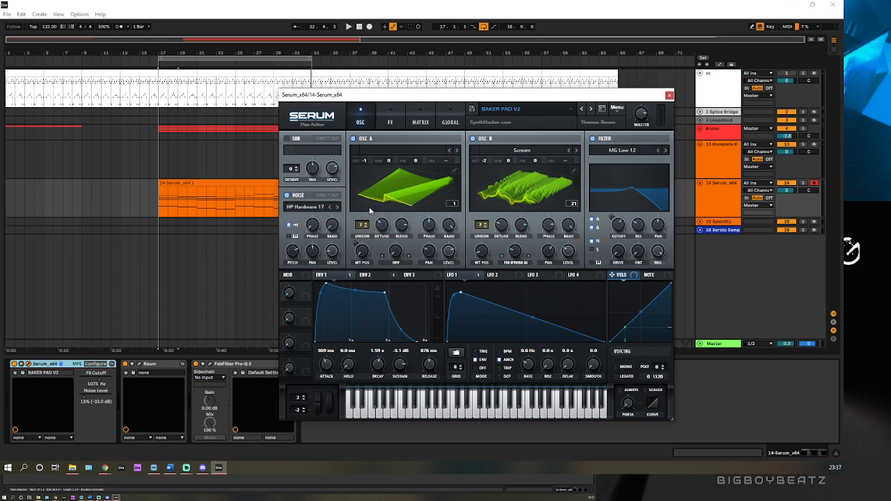
left_click(410, 152)
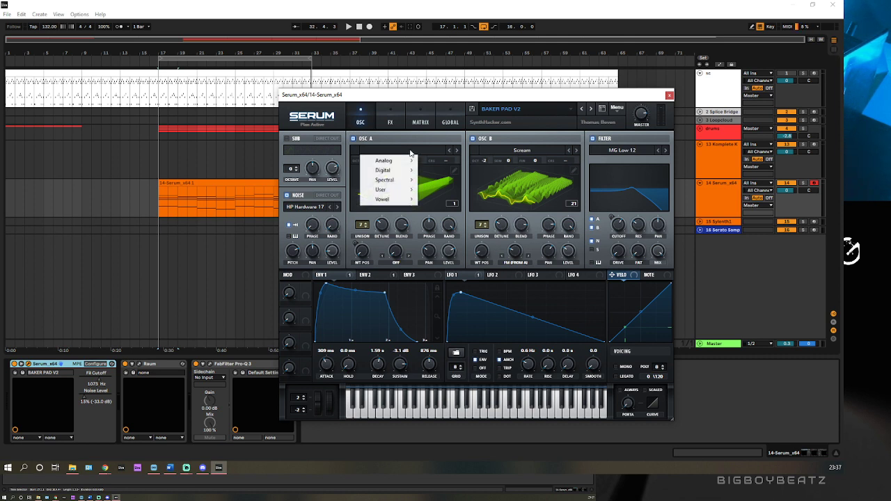
mouse_move(393, 200)
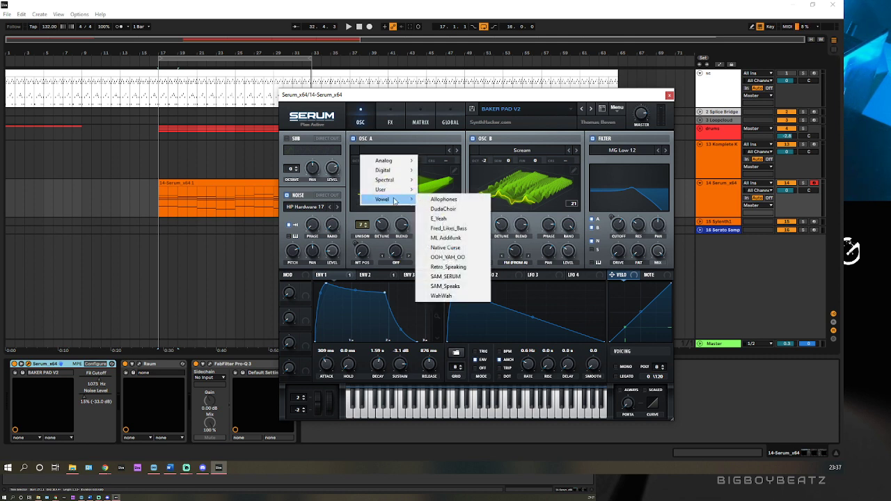
left_click(403, 138)
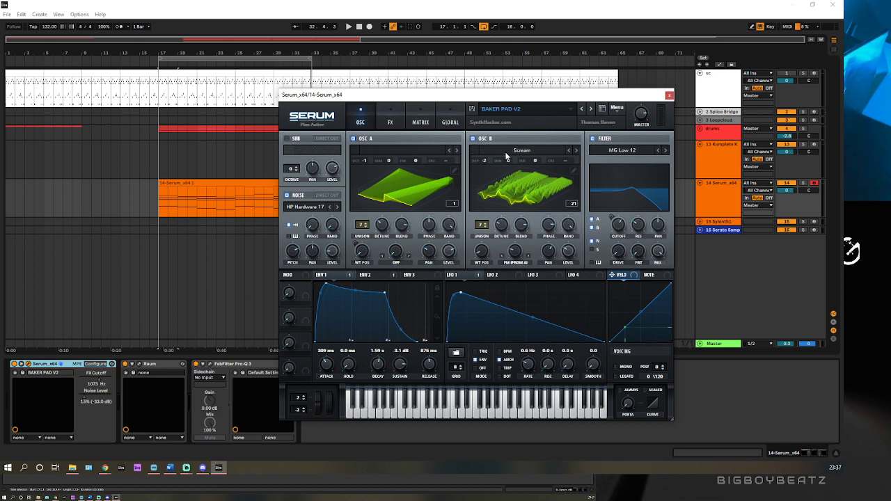
left_click(421, 122)
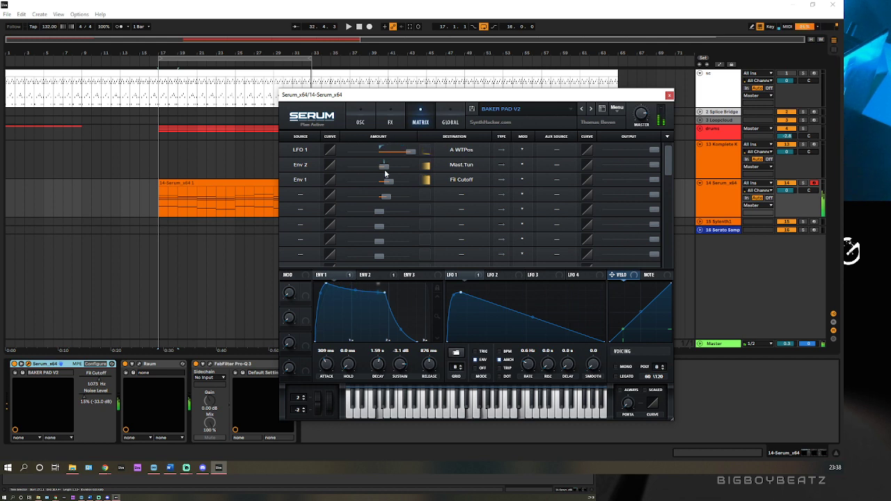
left_click(669, 95)
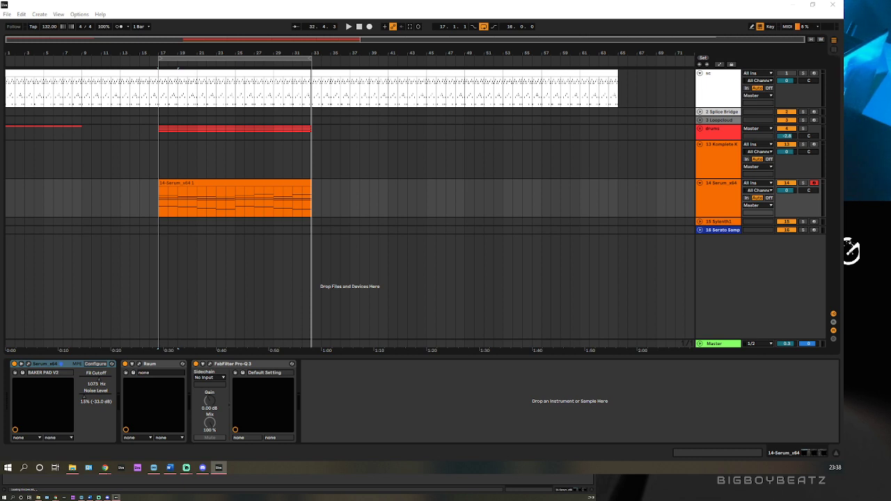
Switch to Streamlabs OBS.
key("alt+Tab")
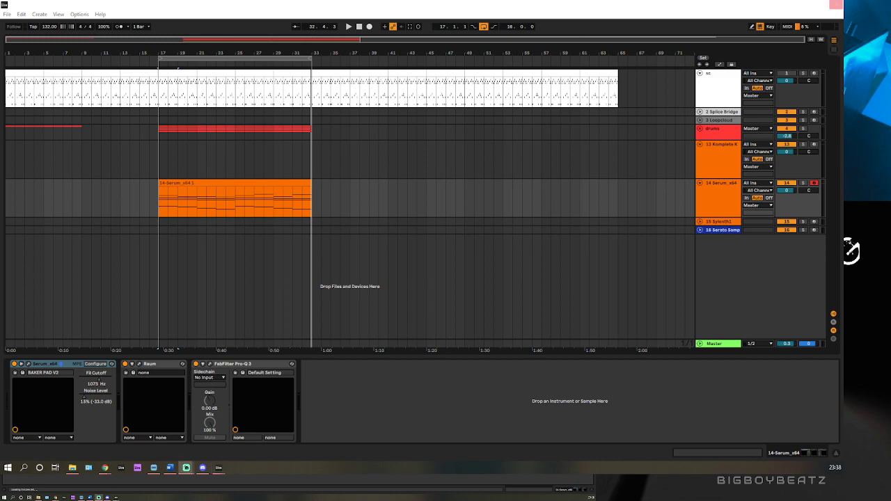
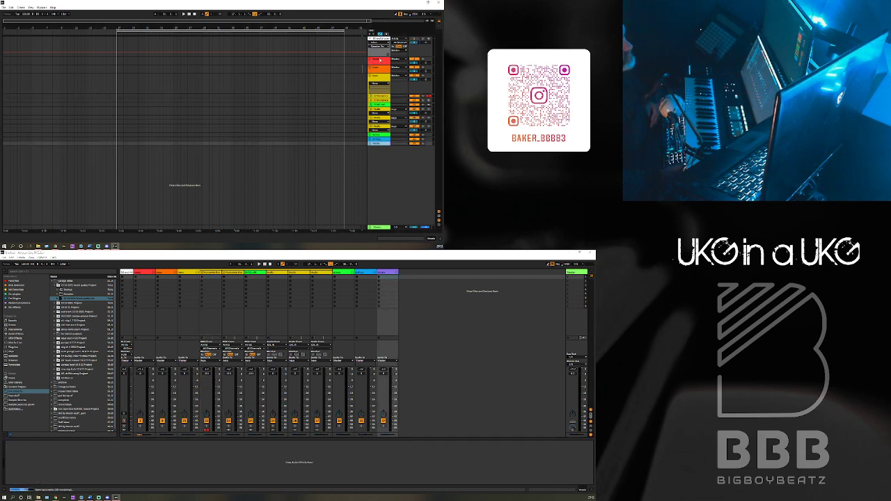
Delete every track below the SC and triggers track in the new Set and insert one audio track.
left_click(380, 62)
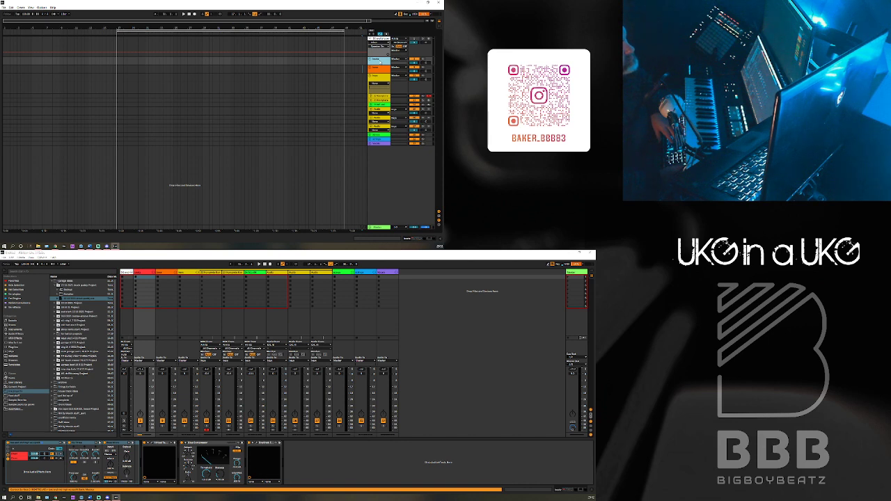
key("Delete")
key("Delete")
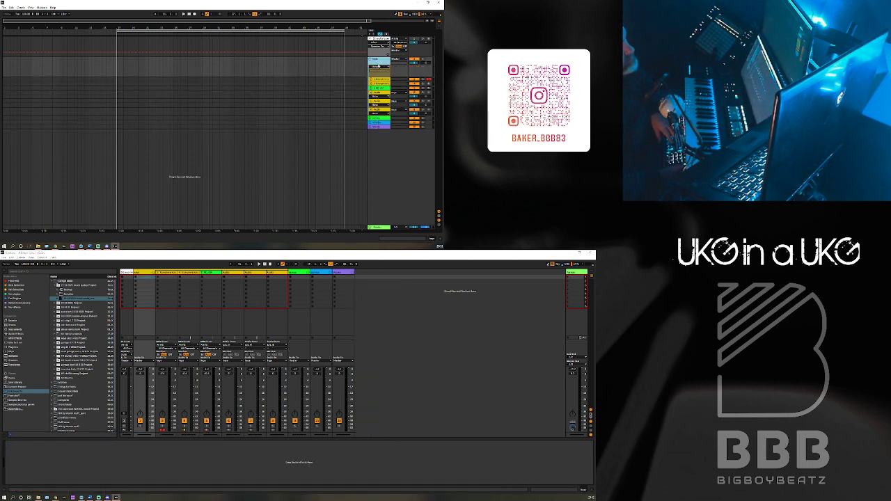
key("Delete")
key("Delete")
key("Delete")
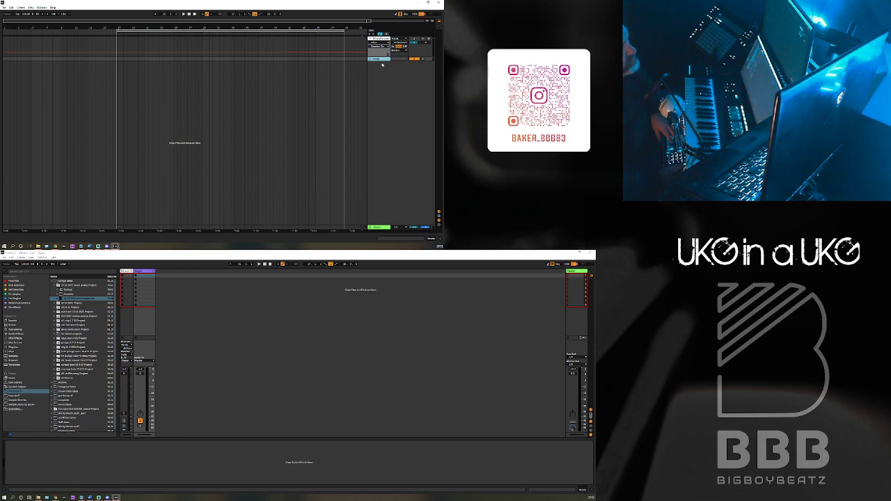
key("Delete")
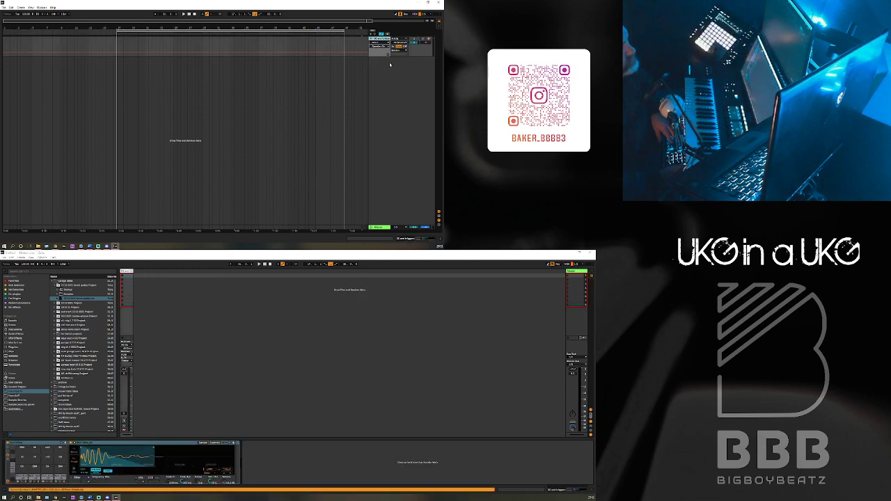
key("ctrl+t")
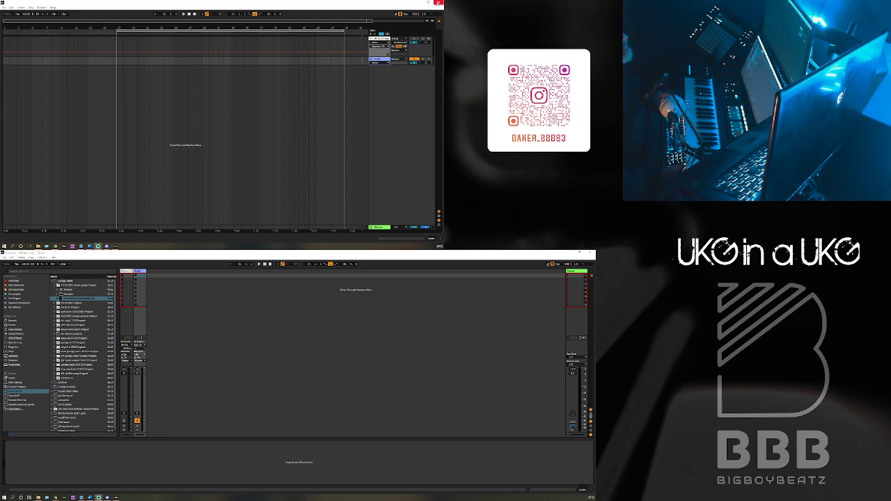
Close the second Live window, move the main window to the other monitor, maximize it and show Arrangement View.
left_click(438, 3)
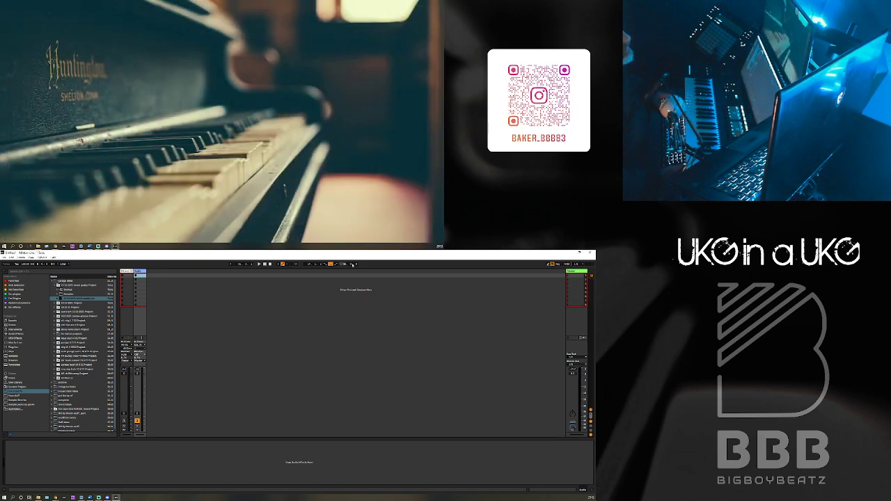
left_click_drag(295, 255, 230, 57)
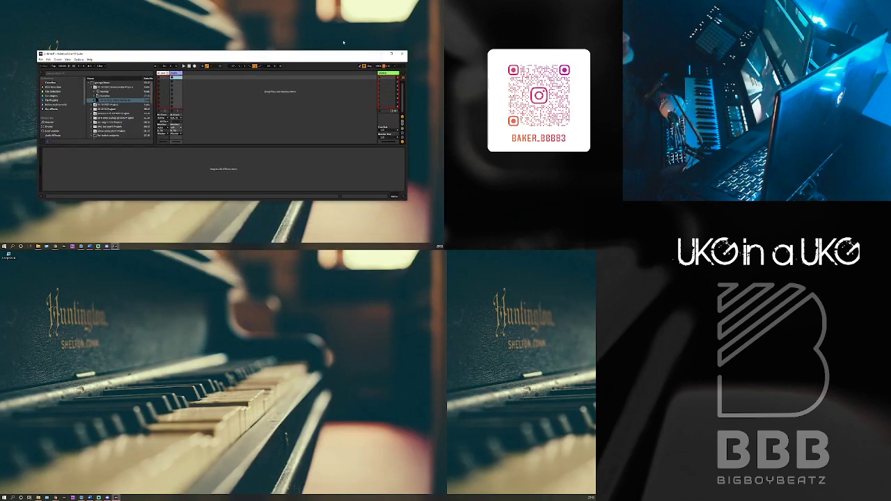
left_click(388, 56)
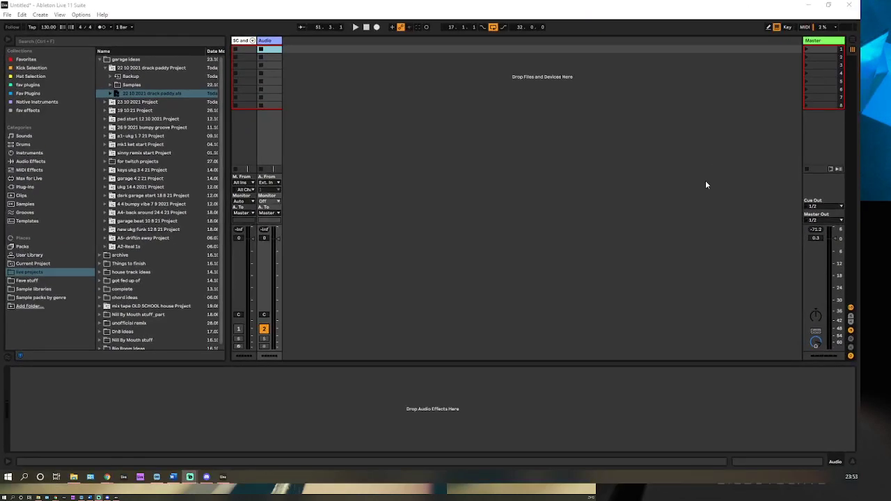
key("Tab")
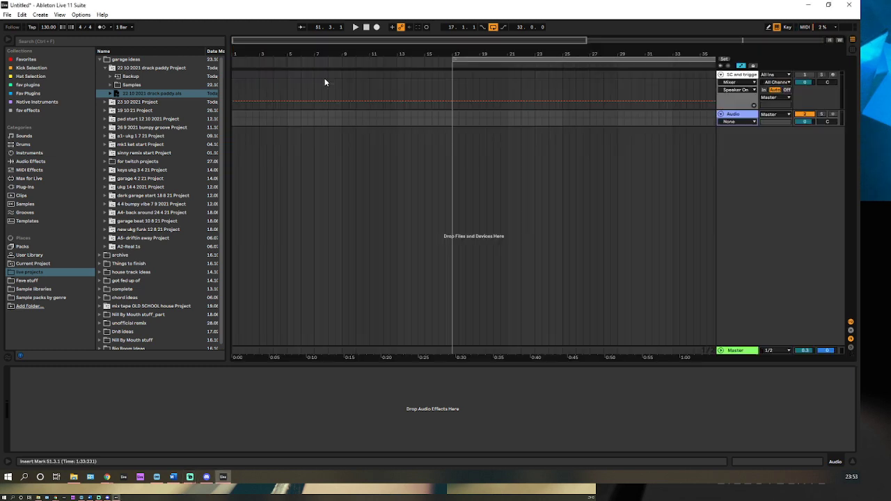
Insert two more audio tracks below the existing one and shorten the loop starting at bar 17 to 17 bars.
left_click(742, 117)
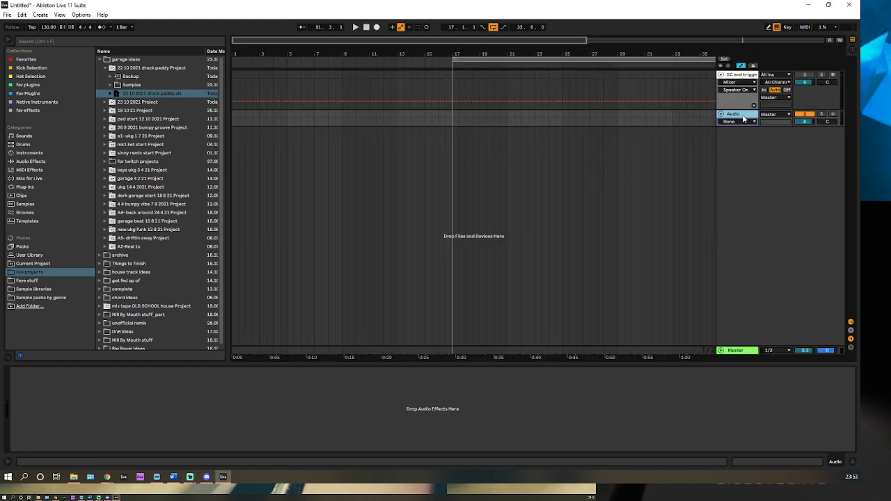
key("ctrl+t")
key("ctrl+t")
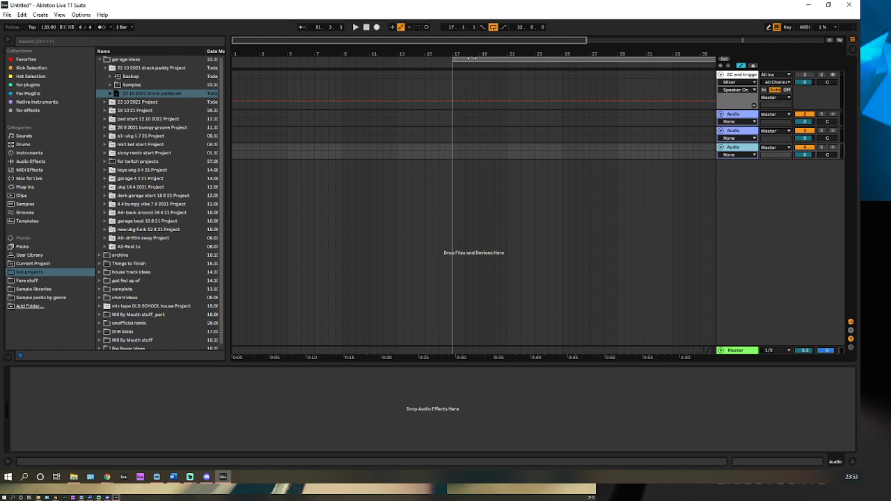
left_click_drag(484, 40, 533, 80)
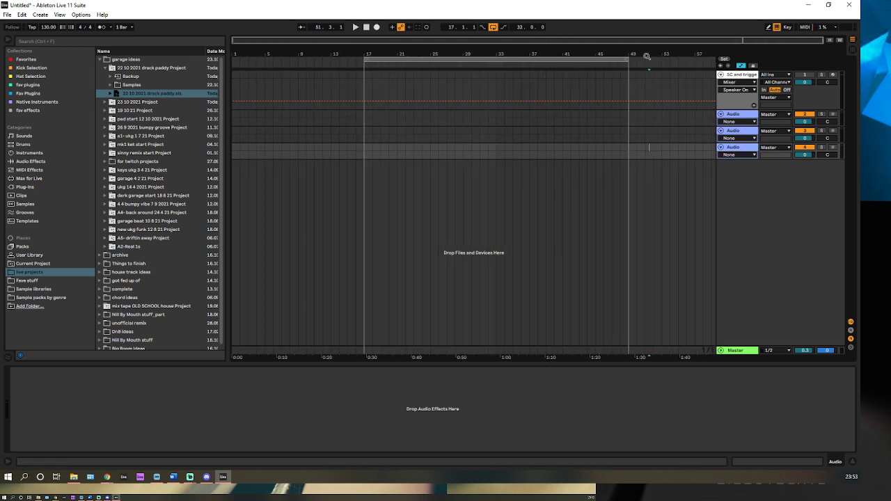
left_click_drag(625, 60, 505, 59)
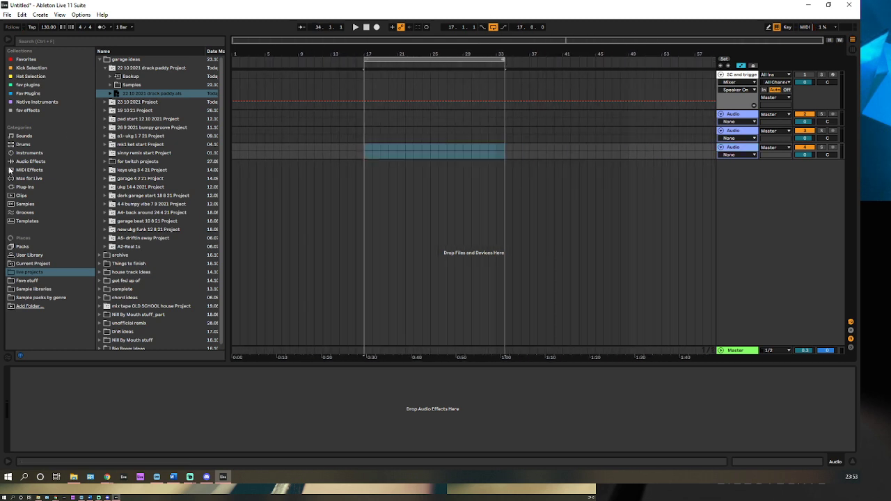
Open the foley folder in Sample packs by genre and expand its Ghosthack - Free Foley Samples pack.
left_click(30, 289)
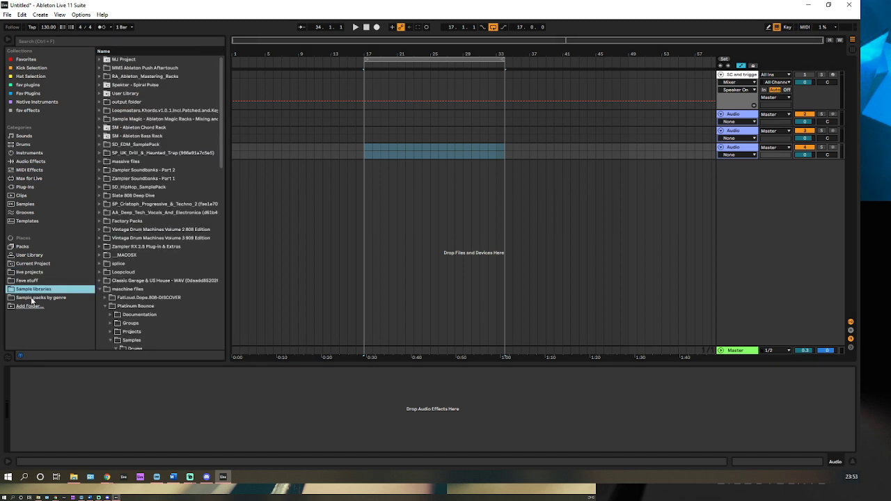
left_click(32, 298)
left_click(118, 120)
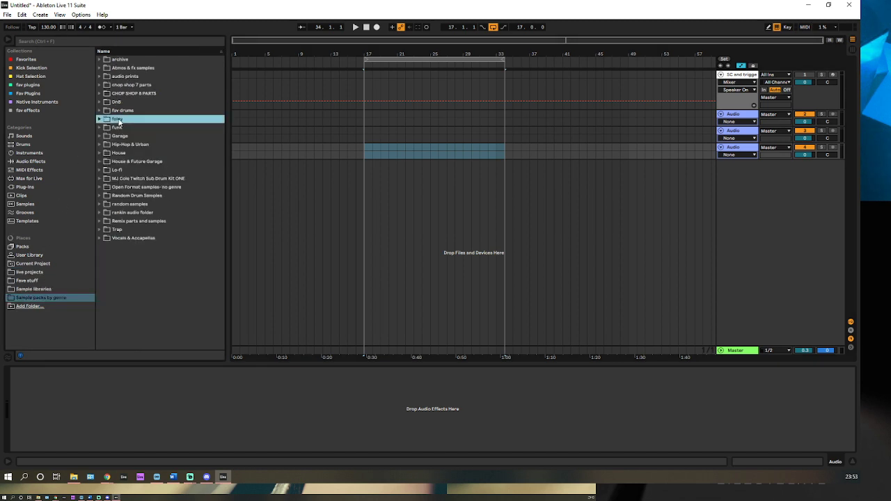
left_click(119, 122)
key("Down")
key("Right")
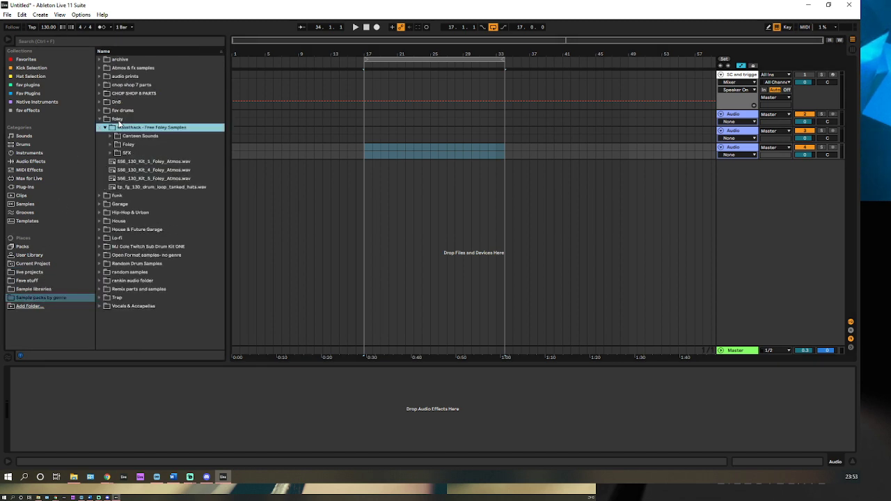
Audition the first samples in the Ghosthack pack's Foley subfolder.
key("Down")
key("Down")
key("Right")
key("Down")
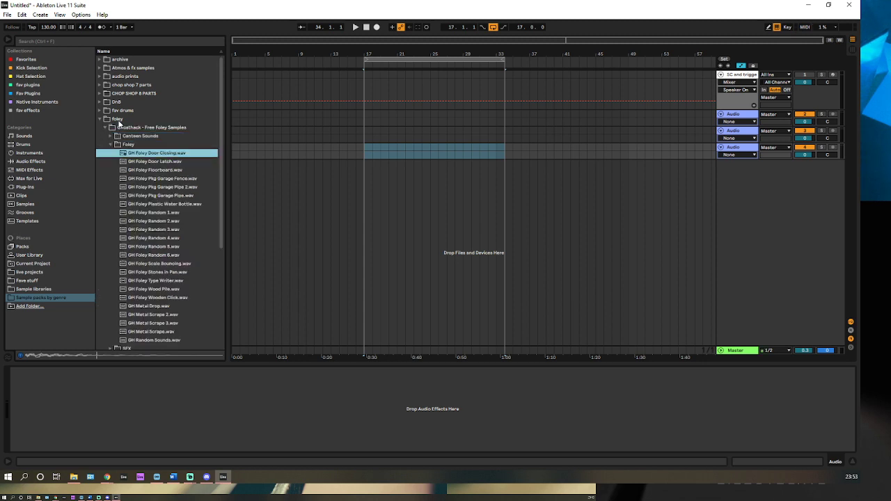
key("Down")
key("Down")
Audition samples in the SFX subfolder and place Poltergeists Running By.wav at bar 17 on the lowest audio track.
key("Left")
key("Left")
key("Down")
key("Right")
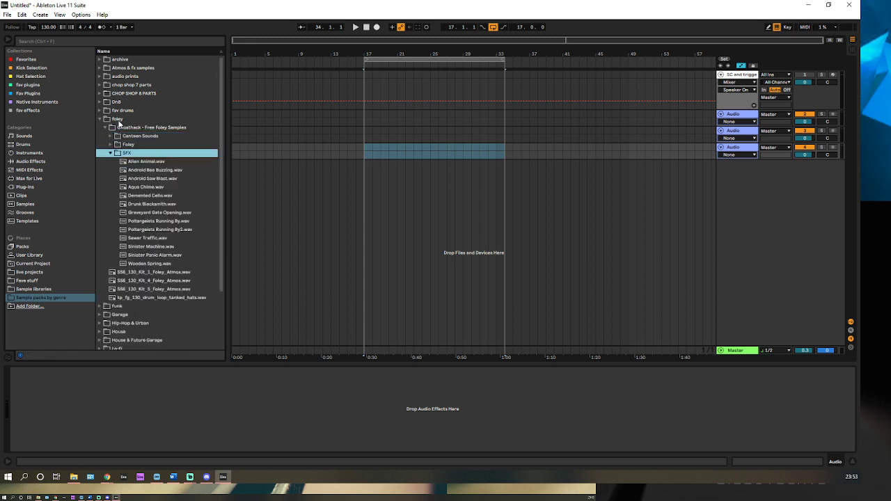
key("Down")
key("Down")
key("Down")
key("Down")
key("Down")
key("Down")
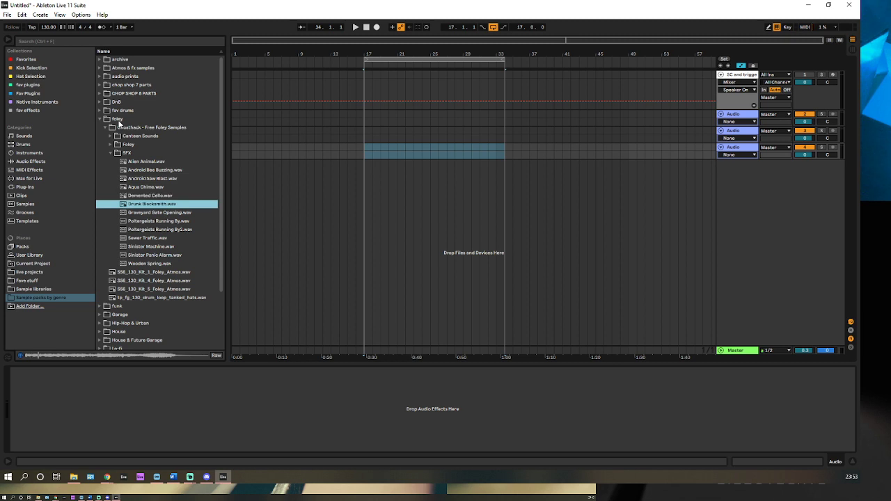
key("Down")
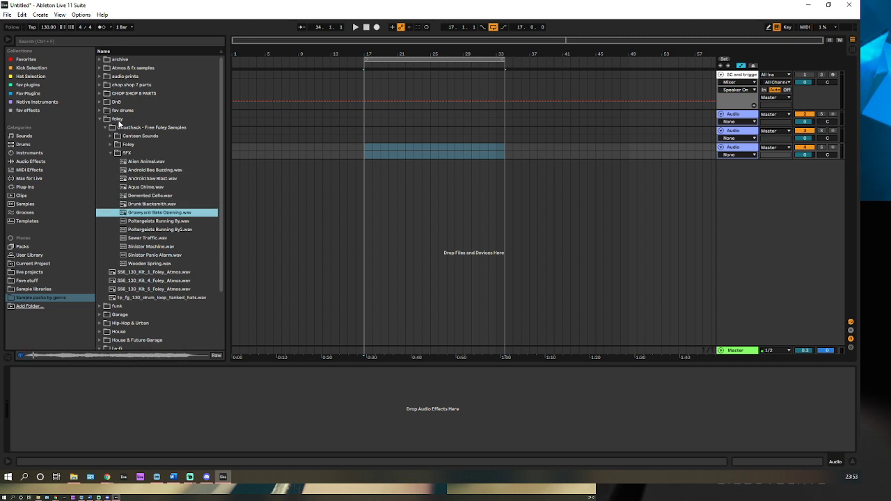
key("Down")
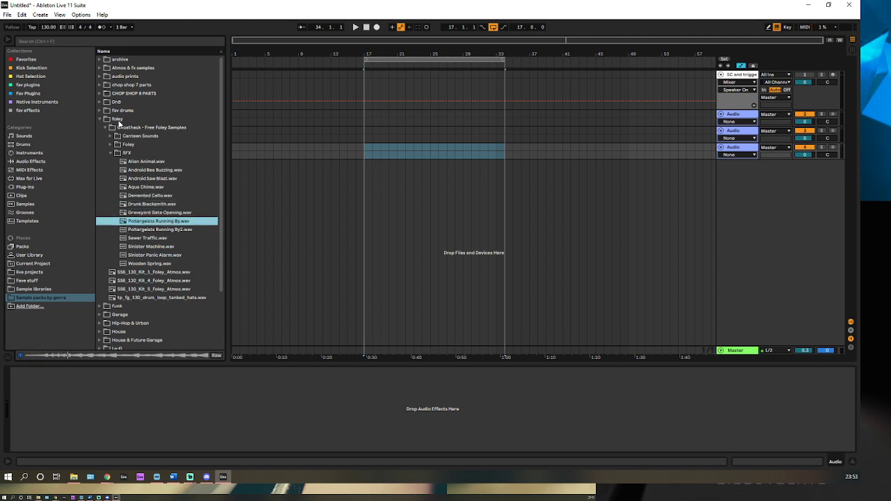
left_click_drag(149, 221, 363, 148)
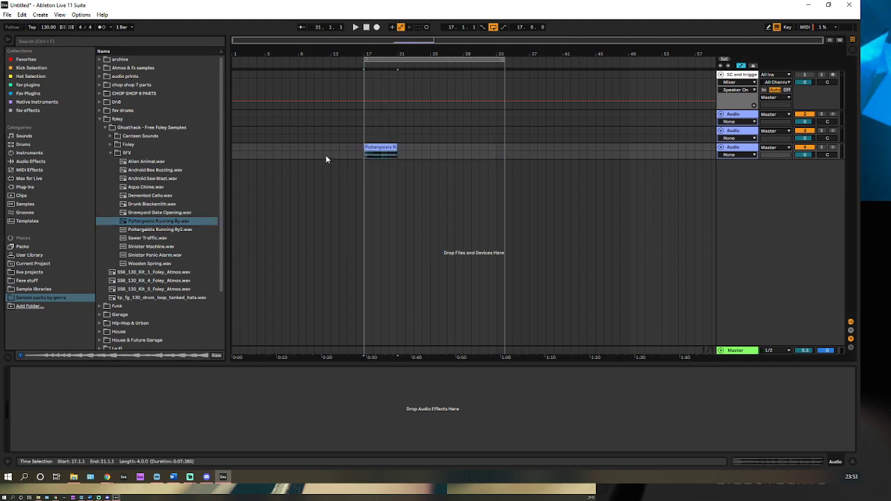
Audition Sinister Machine, Sinister Panic Alarm, Wooden Spring and Android Saw Blast in the SFX subfolder.
left_click(143, 247)
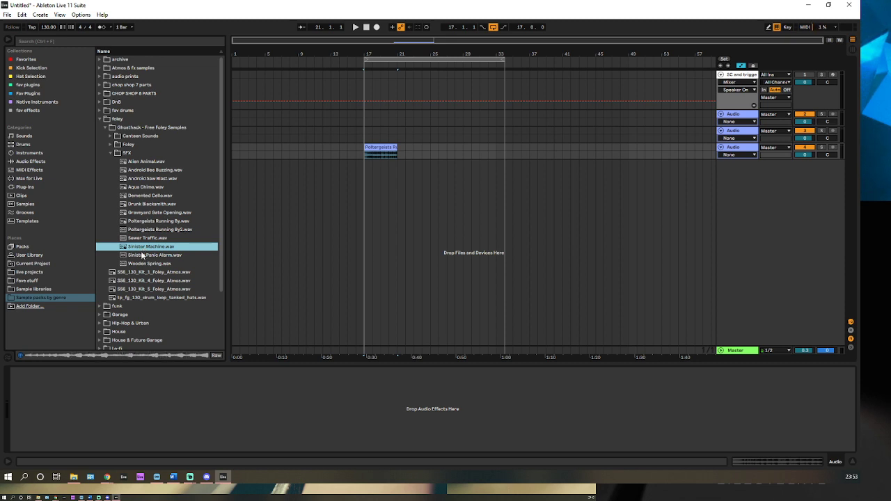
left_click(142, 256)
left_click(142, 264)
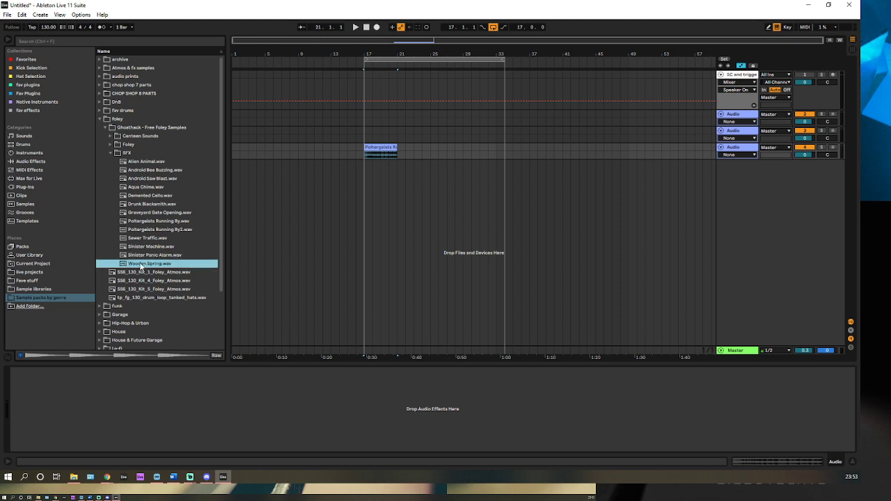
left_click(143, 180)
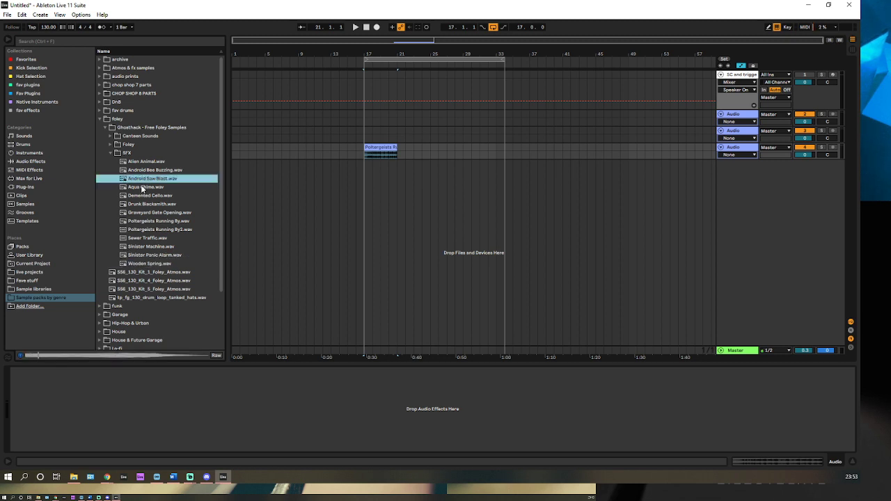
Audition the metal canteen samples in the Canteen Sounds subfolder.
key("Left")
key("Up")
key("Up")
key("Right")
key("Down")
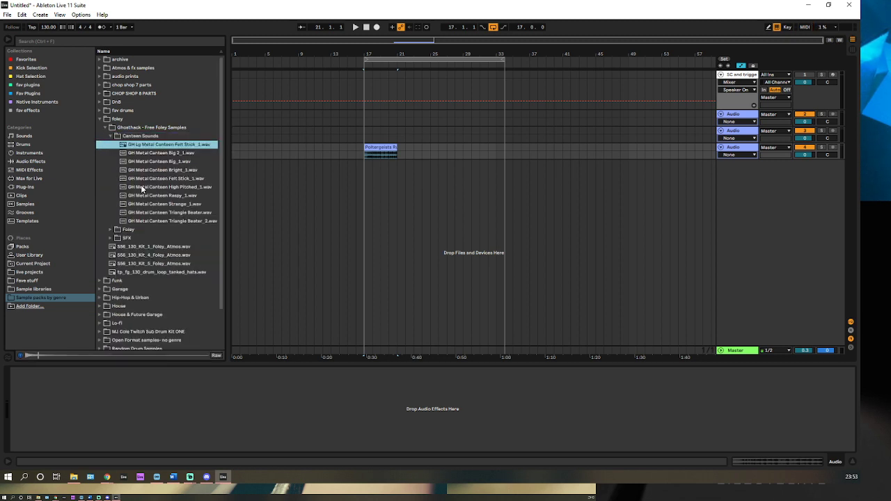
key("Down")
key("Down")
key("Down")
key("Down")
key("Down")
key("Down")
key("Down")
key("Left")
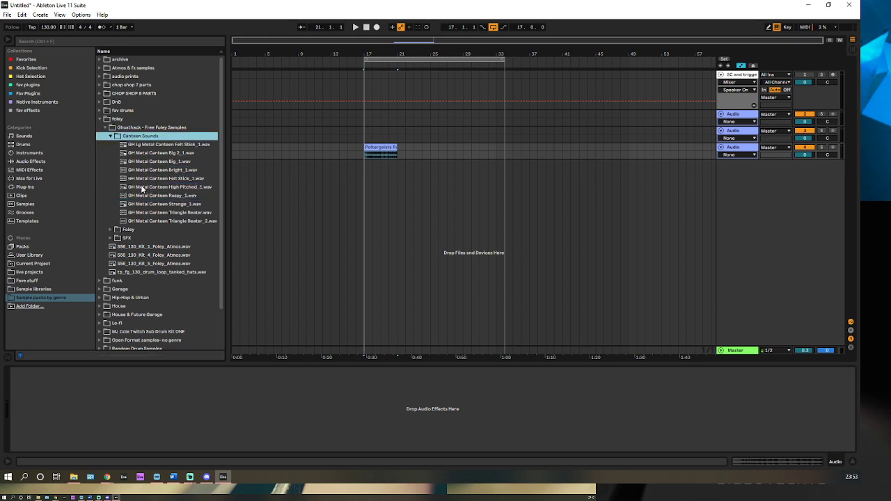
Compare the SS6_130 foley atmos loops, place SS6_130_Kit_4_Foley_Atmos.wav at bar 17 on the middle audio track and shorten it to 4 bars.
key("Left")
key("Left")
key("Left")
key("Down")
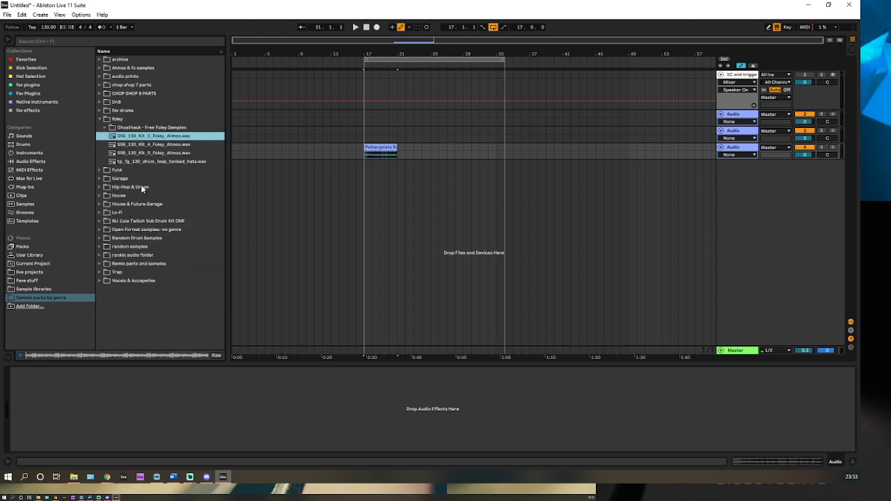
key("Down")
key("Down")
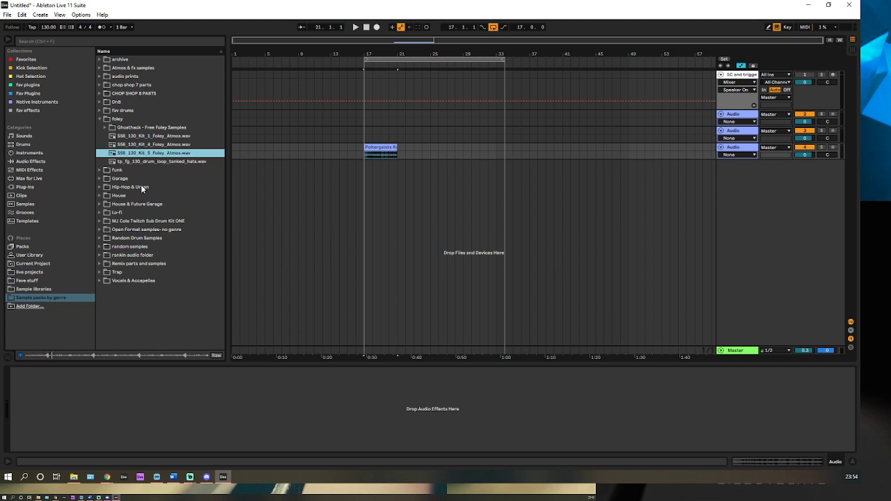
key("Down")
key("Up")
key("Up")
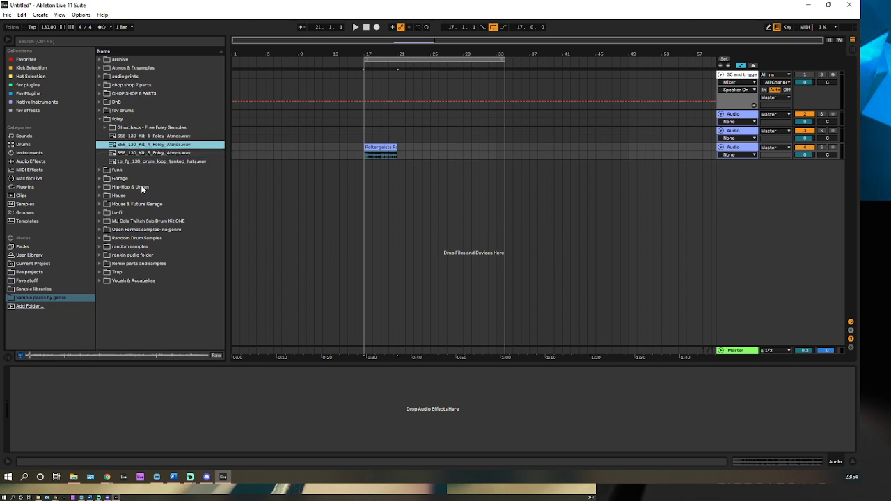
left_click_drag(127, 148, 366, 131)
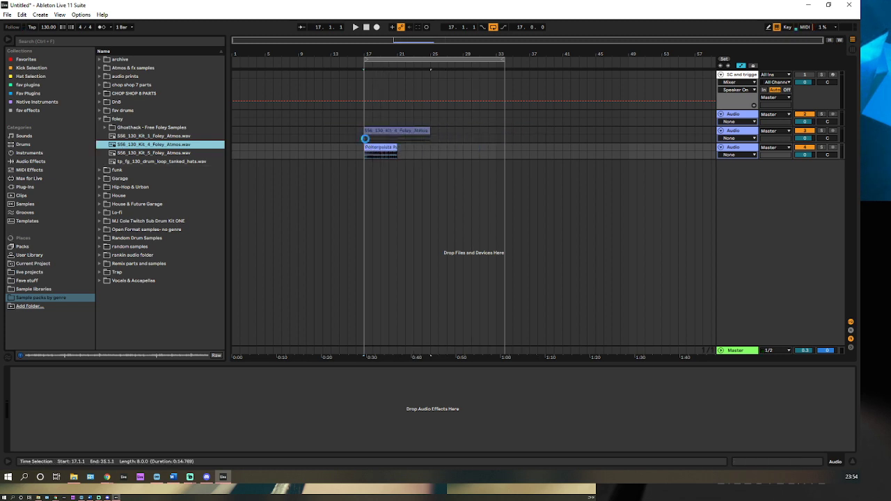
left_click_drag(431, 131, 397, 131)
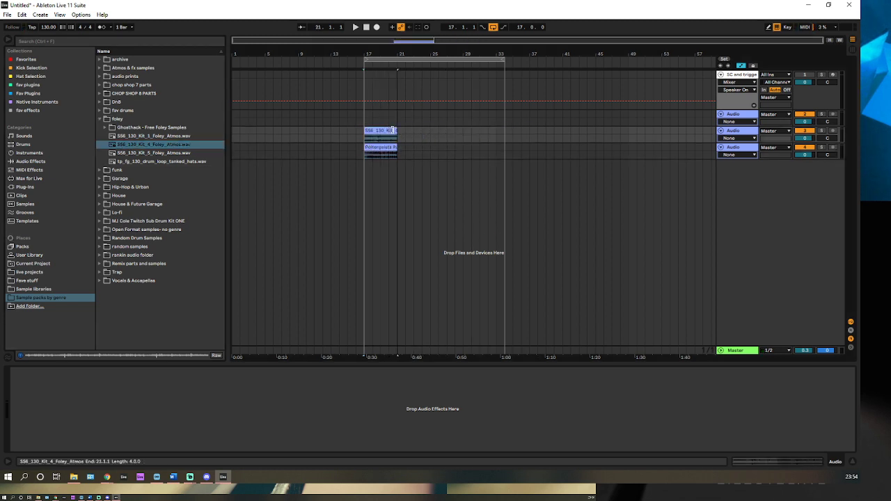
Collapse the foley folder and look through random samples and the neighbouring folders for another texture source.
left_click(101, 119)
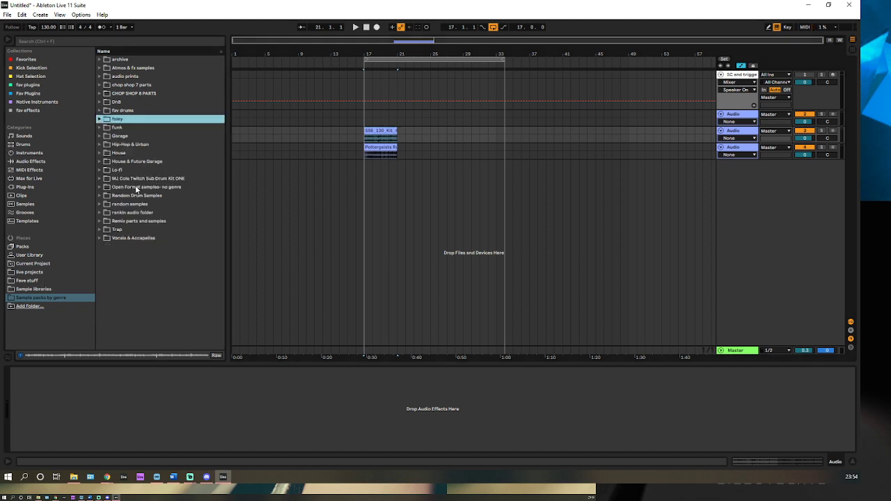
left_click(130, 203)
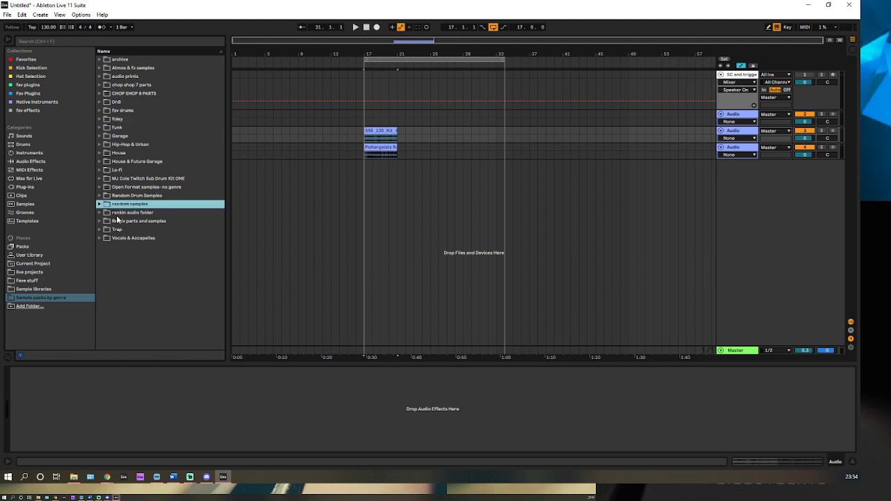
key("Right")
key("Left")
key("Up")
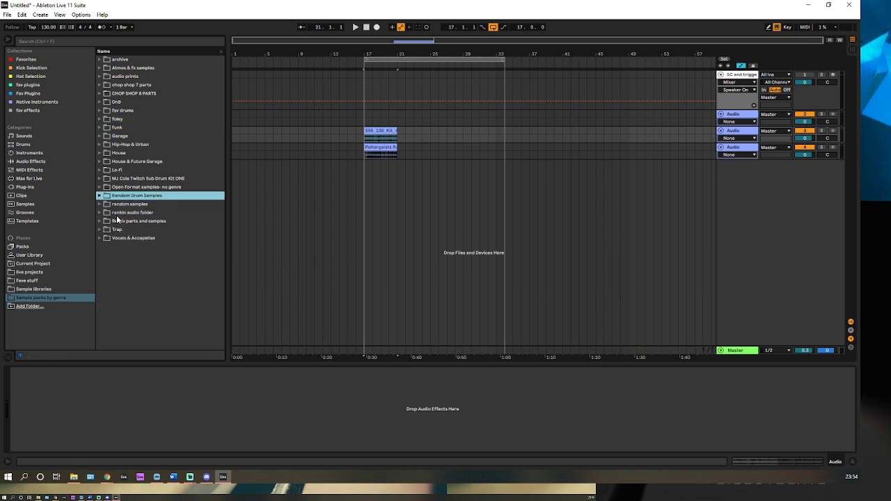
key("Down")
key("Down")
key("Right")
key("Left")
key("Up")
key("Up")
key("Up")
key("Up")
key("Up")
key("Up")
key("Up")
key("Up")
key("Up")
key("Up")
key("Up")
key("Up")
key("Up")
key("Up")
key("Up")
key("Up")
key("Up")
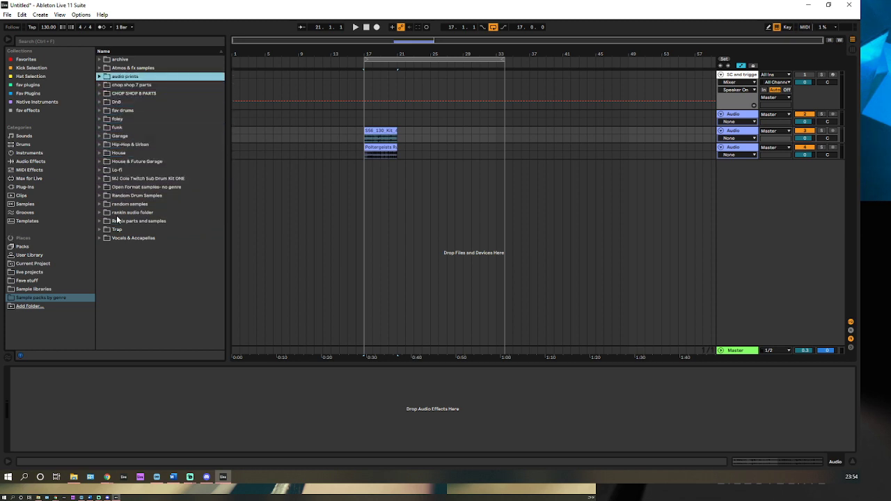
Expand Atmos & fx samples and check the FX and Glitchkit subfolders of glitch cuts shots fx, auditioning the 8bit FX samples.
key("Right")
key("Down")
key("Down")
key("Down")
key("Down")
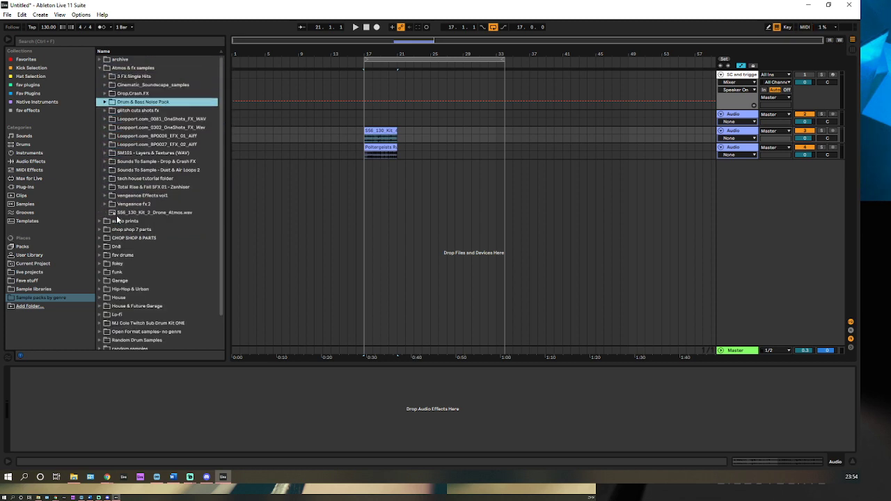
key("Down")
key("Right")
key("Down")
key("Down")
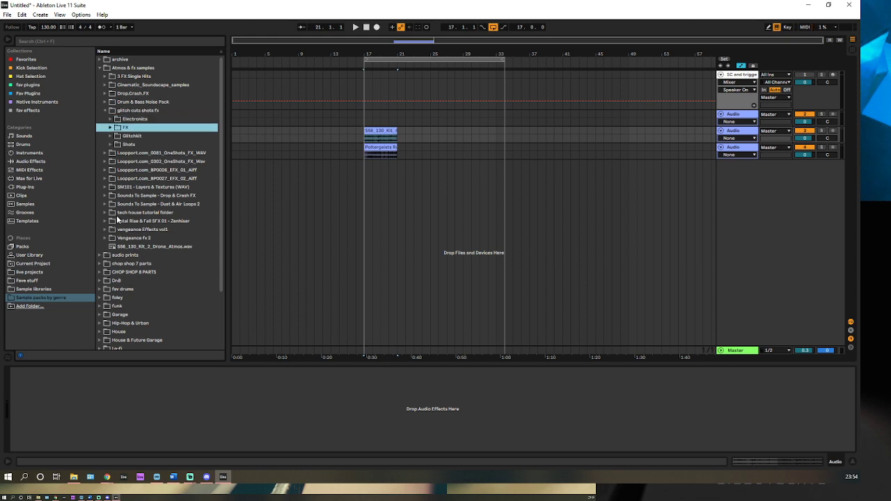
key("Right")
key("Down")
key("Down")
key("Down")
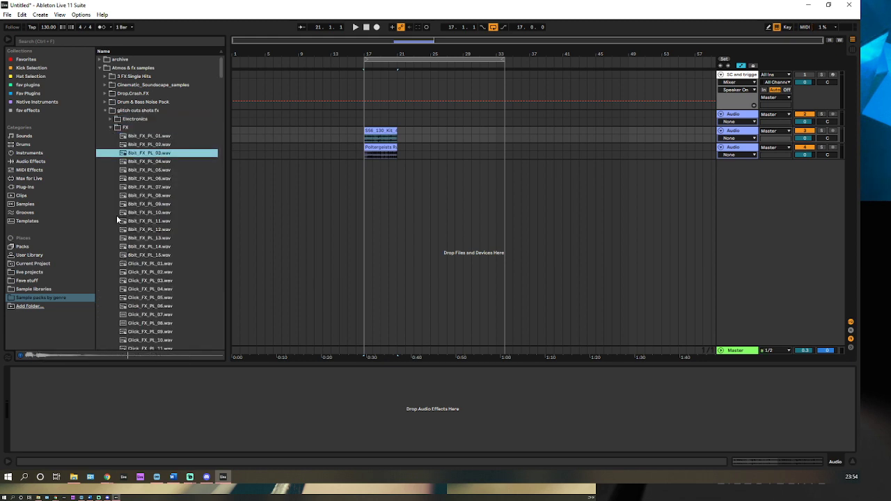
key("Down")
key("Down")
key("Left")
key("Left")
key("Down")
key("Right")
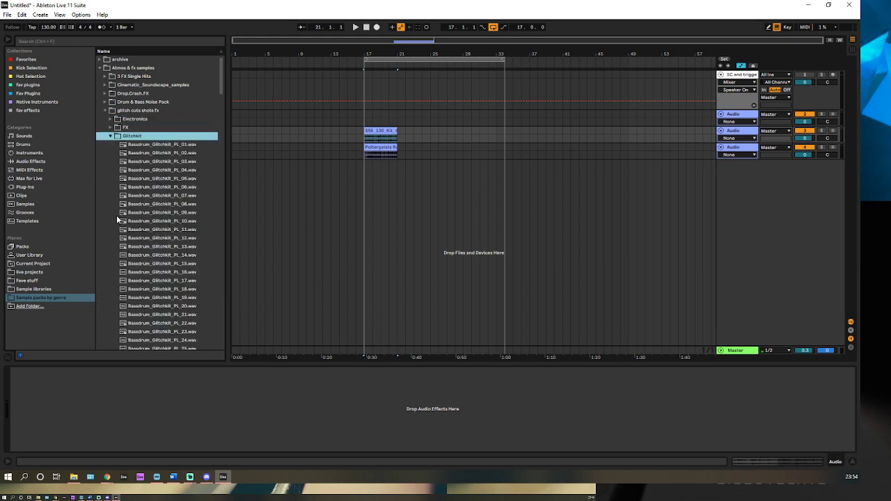
Collapse the glitch cuts shots fx folder and open the Light subfolder of SM101 - Layers & Textures (WAV).
key("Left")
key("Left")
key("Left")
key("Down")
key("Down")
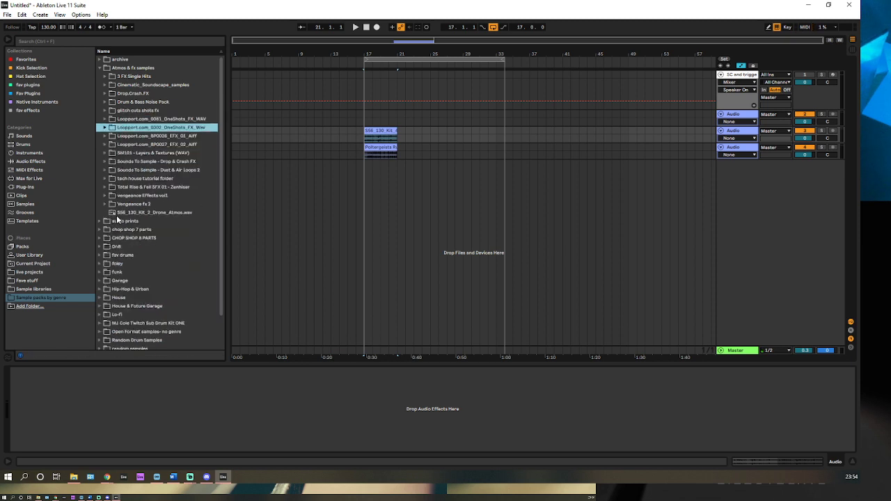
key("Down")
key("Down")
key("Down")
key("Right")
key("Down")
key("Down")
key("Down")
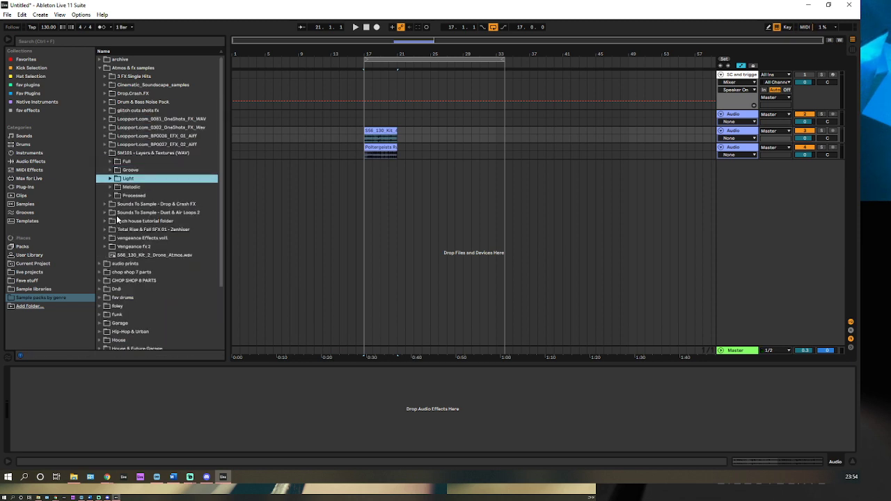
key("Right")
Place sm_lt_125_birds.wav at bar 17 on the uppermost empty audio track, shorten it to 4 bars and play the layered clips.
key("Down")
key("Down")
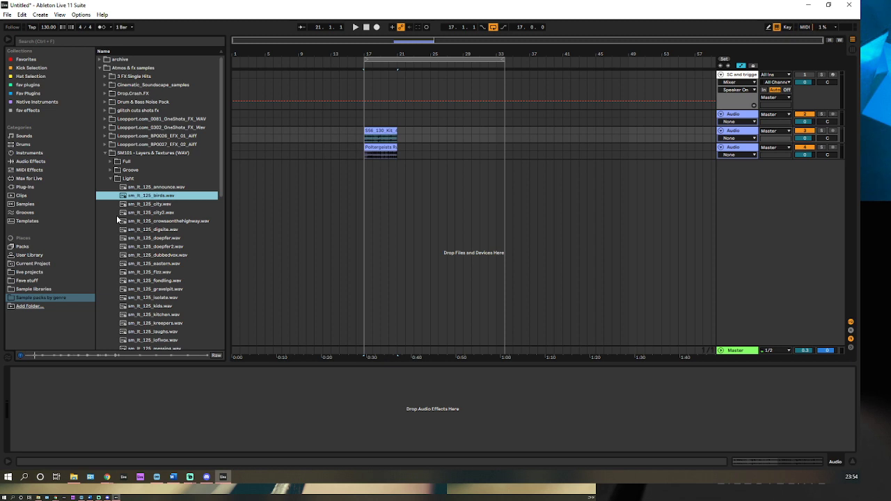
key("Down")
key("Up")
left_click_drag(139, 200, 366, 121)
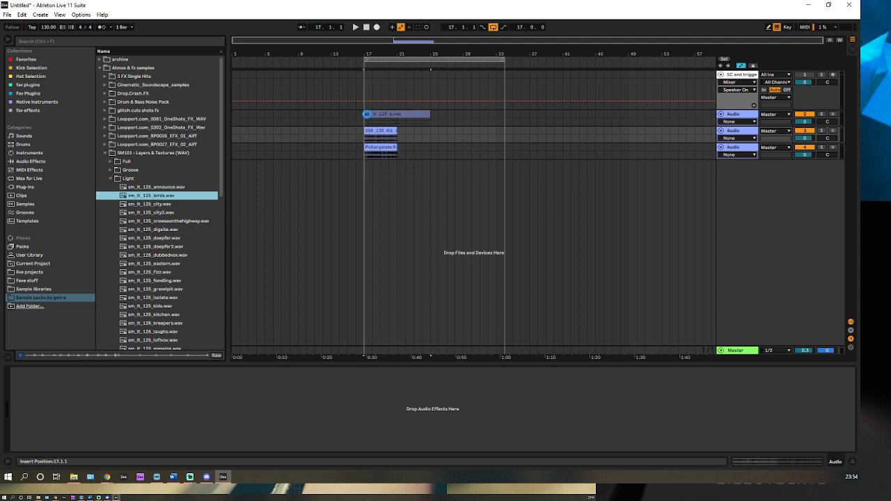
left_click_drag(431, 113, 398, 114)
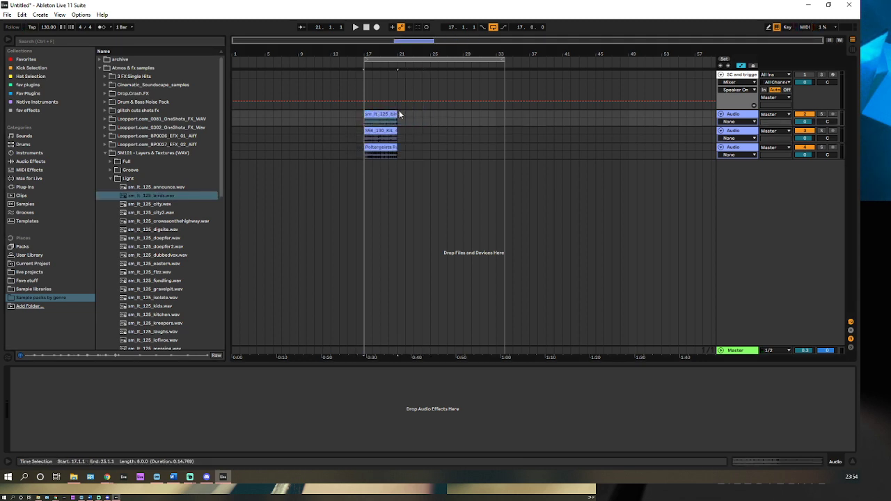
key("space")
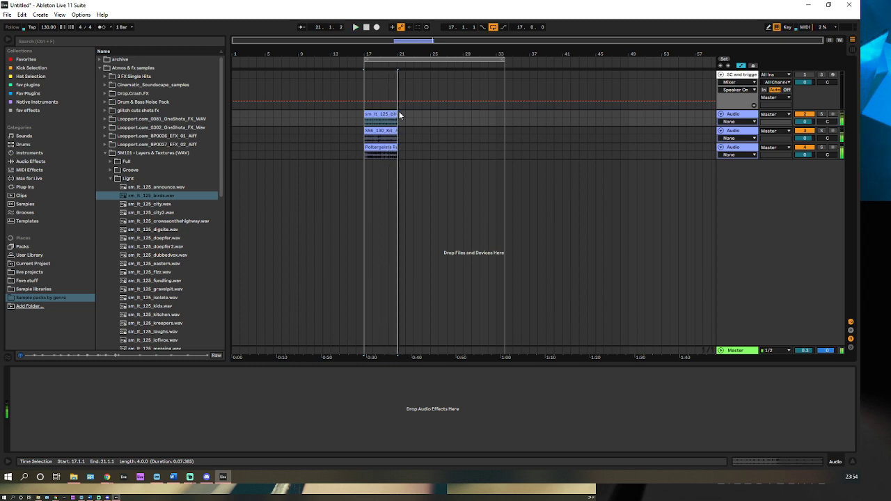
Group the audio track that holds the birds clip.
left_click(735, 114)
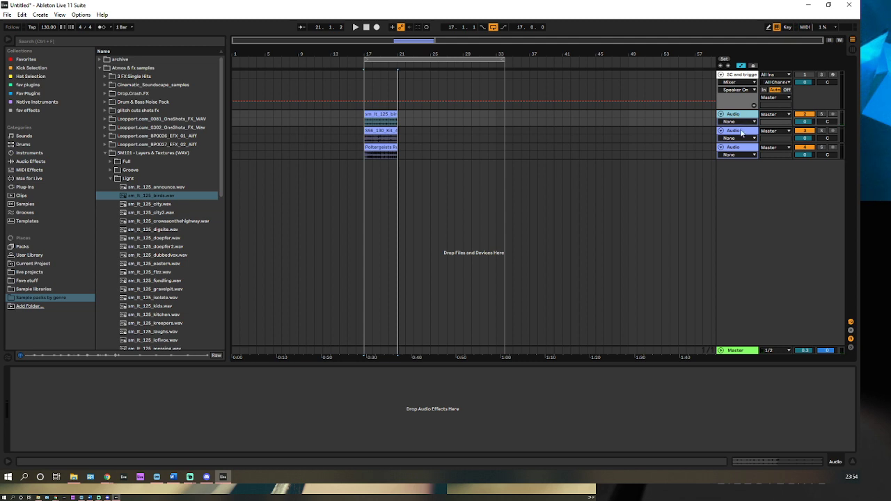
left_click(742, 132)
left_click(743, 115)
key("ctrl+g")
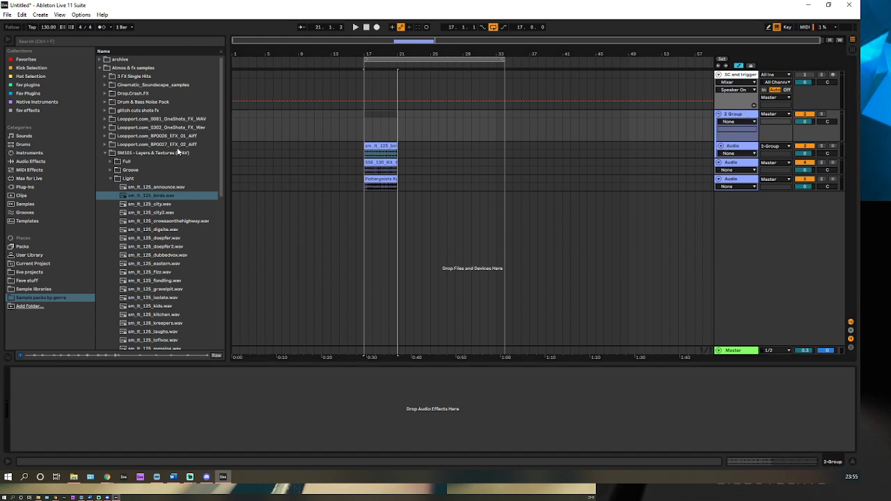
Add EQ Eight from the fav effects collection to the 2-Group track.
left_click(46, 103)
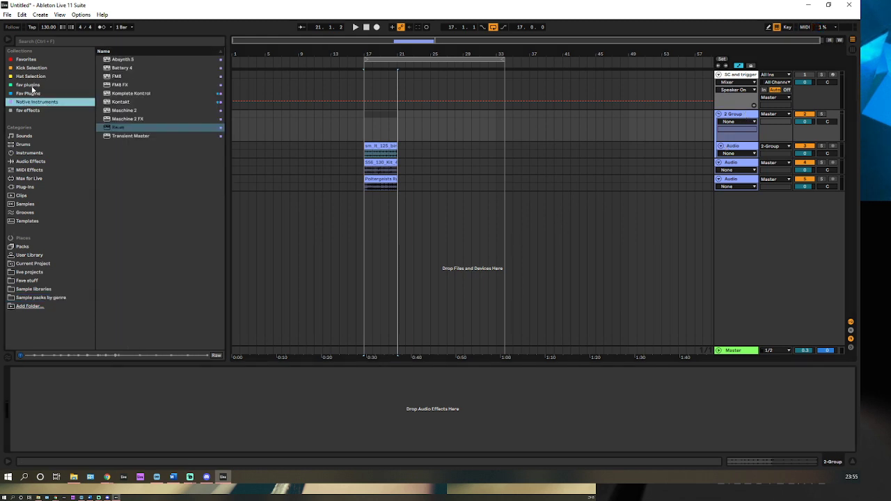
left_click(32, 85)
left_click(33, 111)
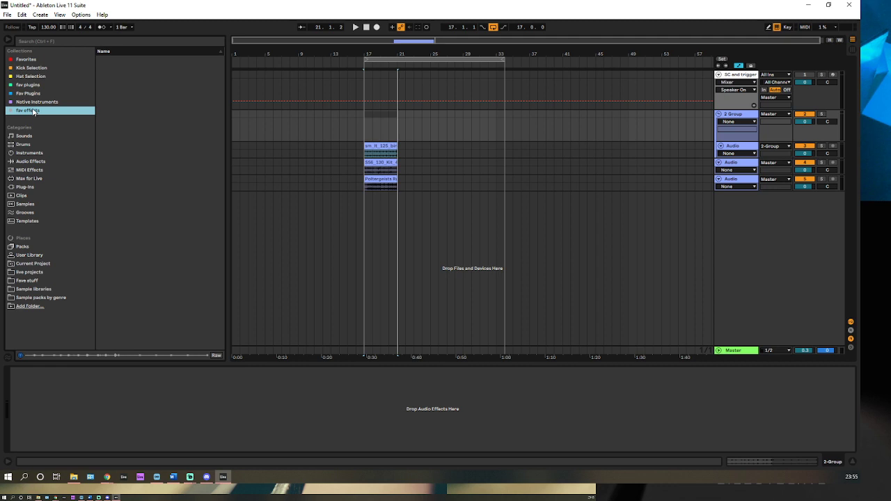
left_click(119, 104)
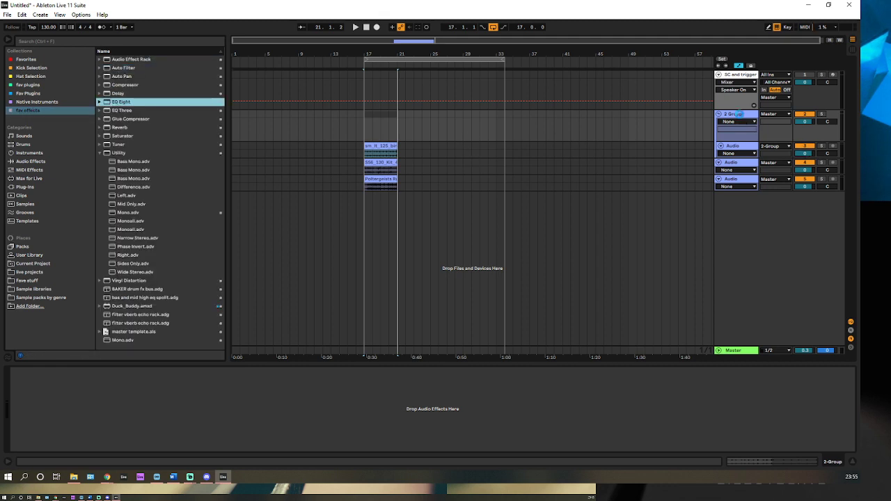
left_click_drag(738, 114, 739, 116)
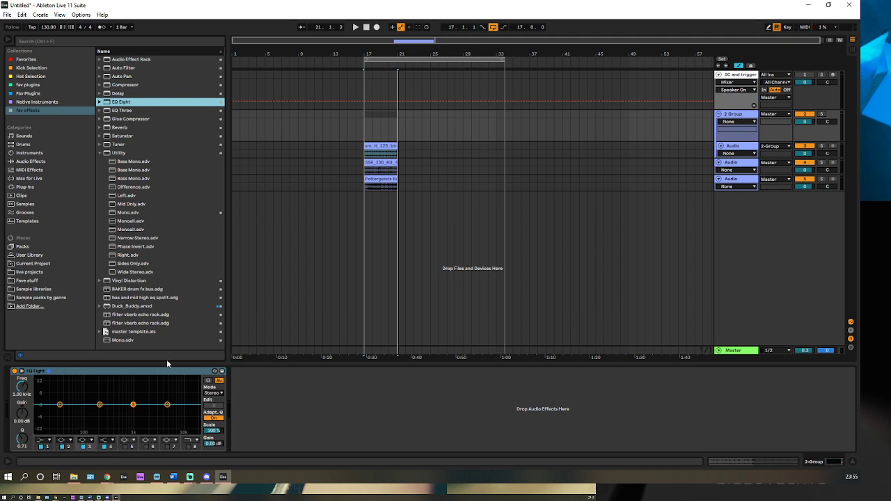
Make band 1 of the group's EQ Eight a low cut at about 64 Hz and play the clips.
left_click(50, 440)
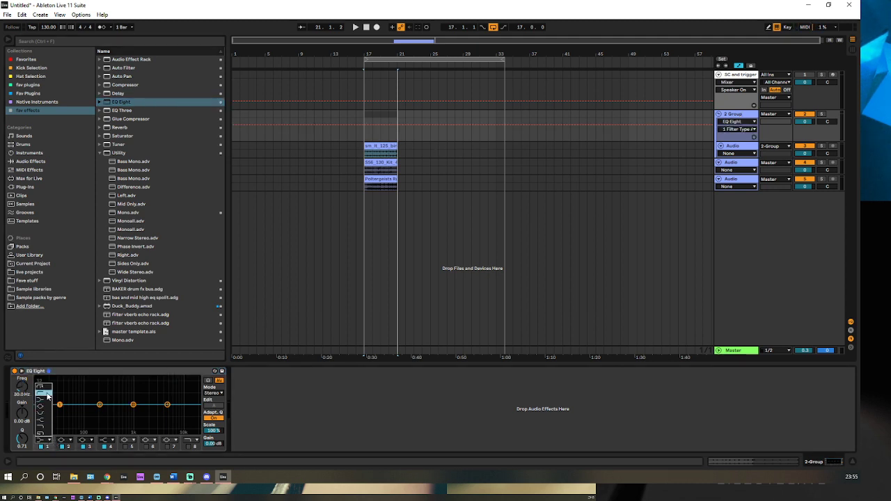
left_click(48, 394)
key("space")
left_click_drag(67, 415, 90, 411)
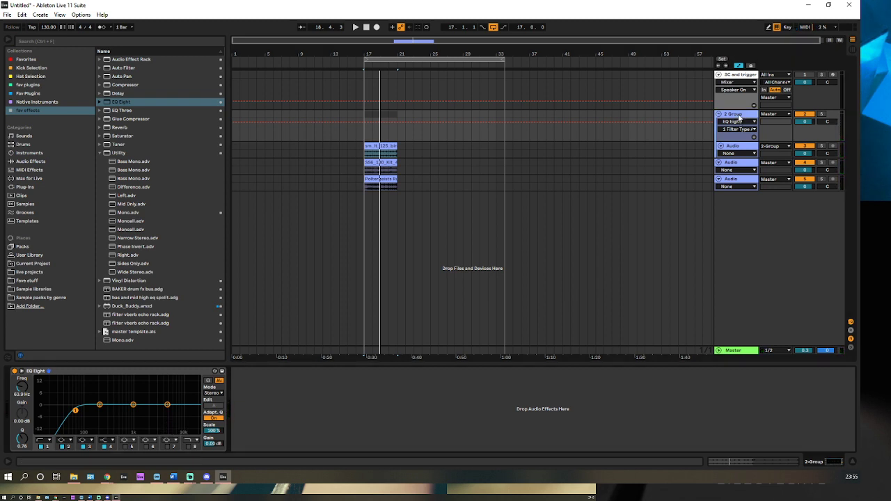
Move the two ungrouped audio tracks into the 2-Group and play the layered clips.
left_click(738, 166)
left_click(737, 177)
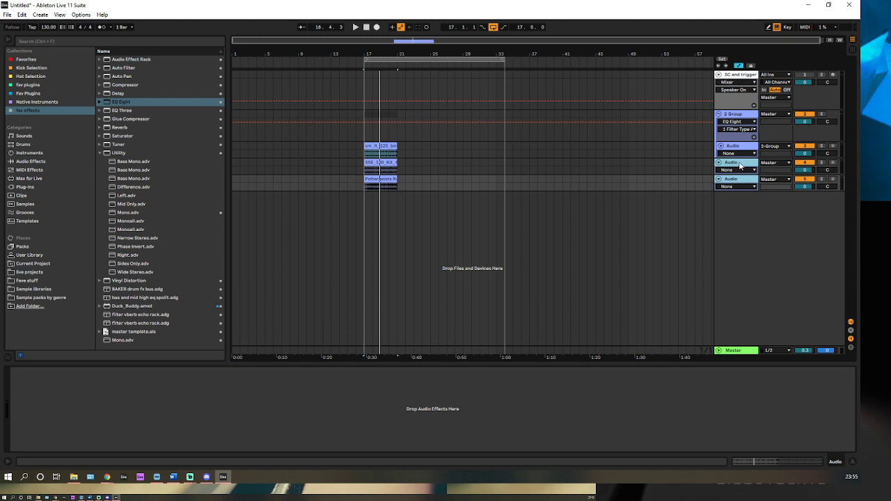
left_click(740, 163)
key("space")
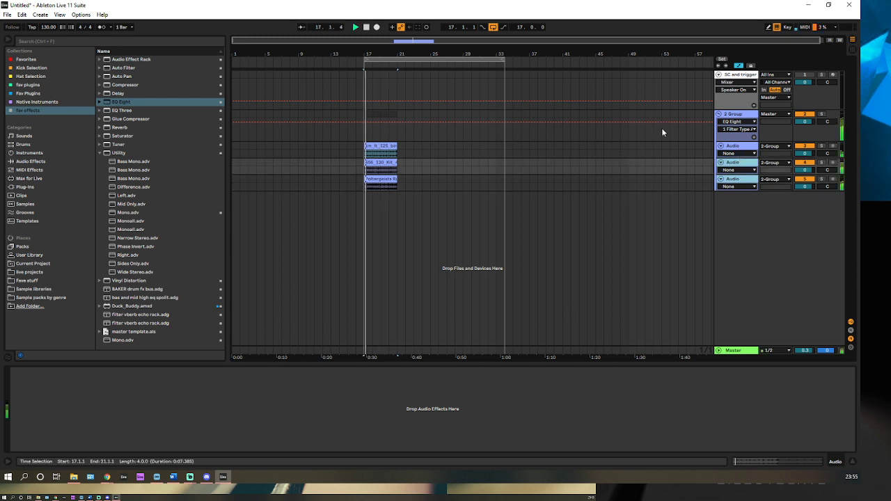
Raise the group's low cut to about 1 kHz, enable band 8's high cut near 16.7 kHz, and shorten the loop to 4 bars.
left_click(662, 132)
left_click_drag(75, 411, 185, 416)
left_click(191, 446)
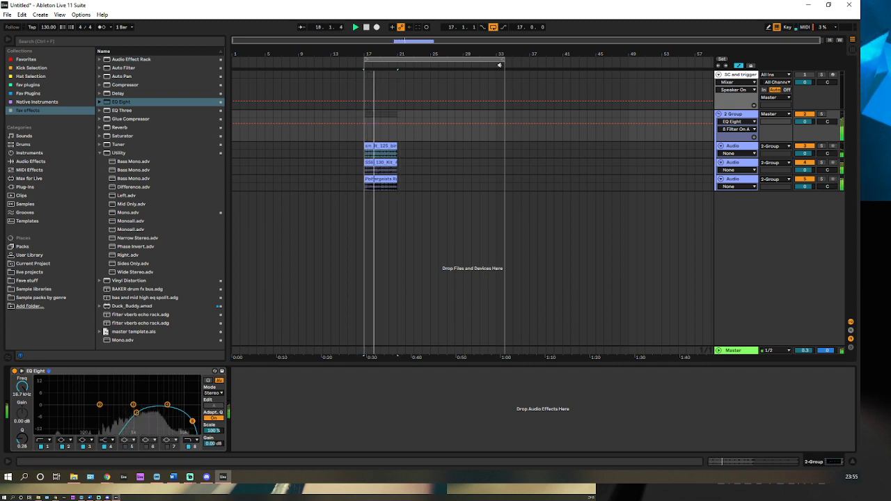
left_click_drag(504, 59, 397, 60)
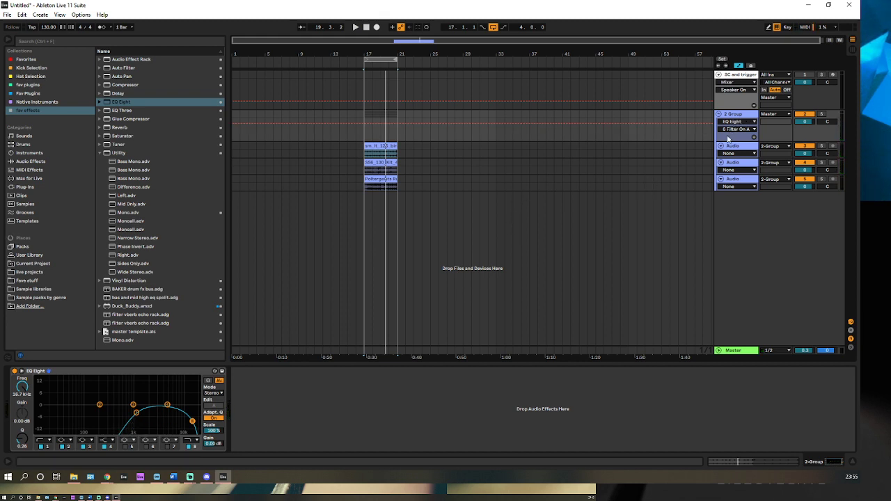
Show the Session mixer and lower audio track 4 to about -10.3 dB and track 5 to about -11.1 dB during playback.
key("Tab")
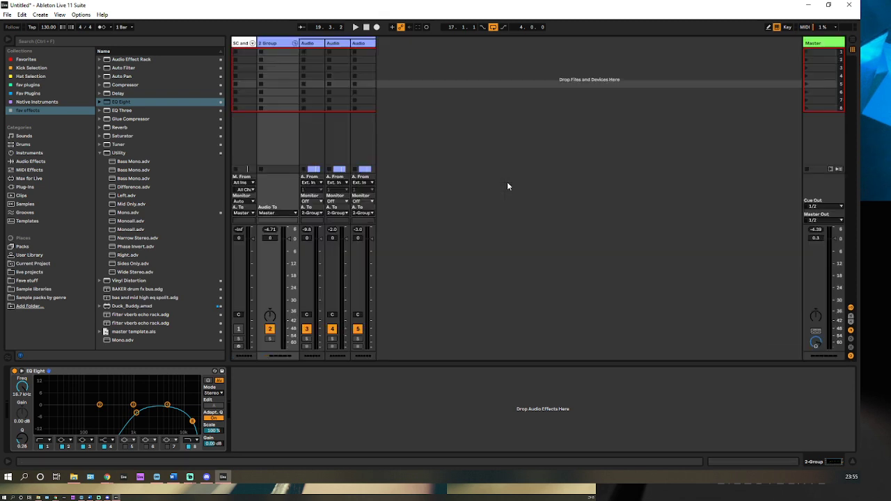
key("space")
left_click_drag(337, 259, 335, 270)
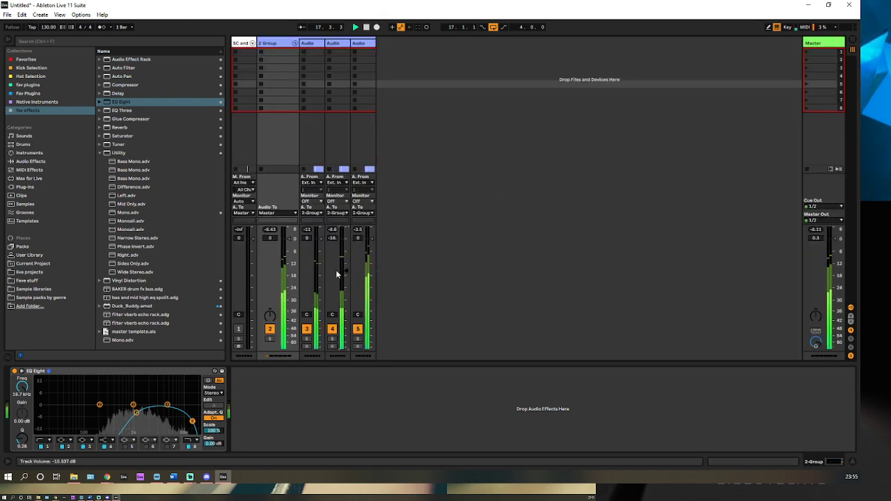
left_click_drag(369, 245, 342, 260)
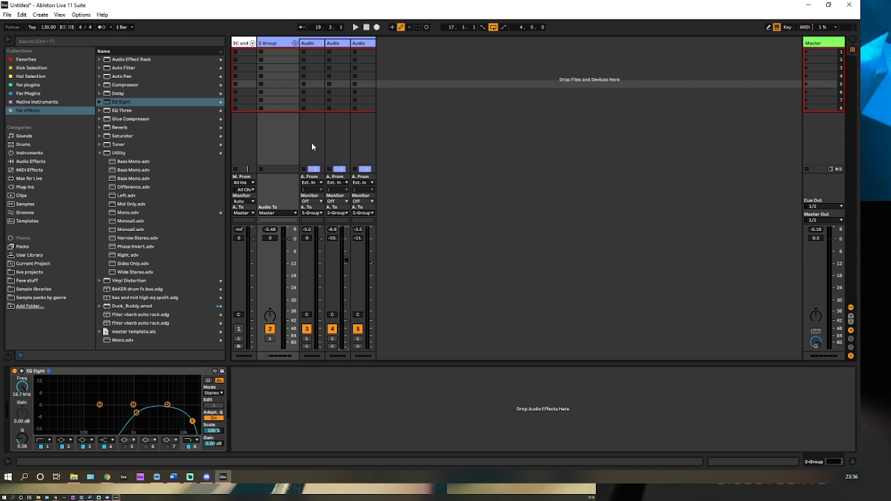
Add a second EQ Eight after the group's first one and give band 2 a 15 dB boost at 440 Hz with Q about 12.4.
left_click(276, 44)
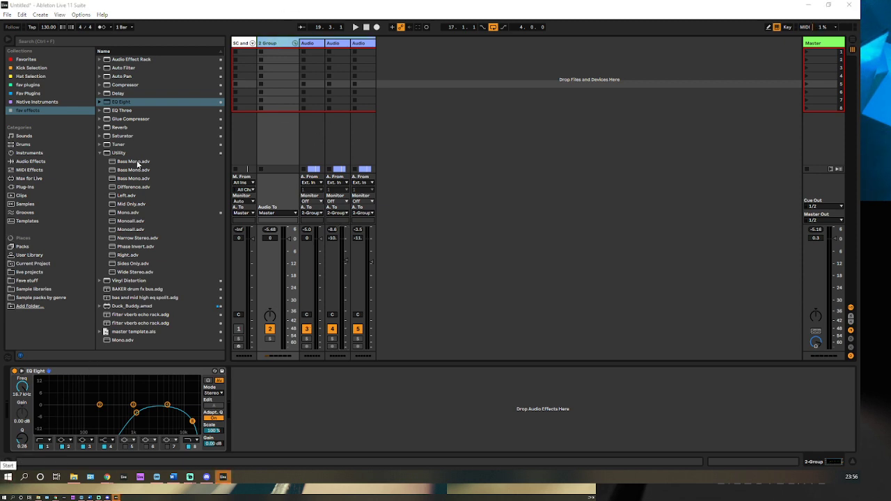
left_click_drag(125, 103, 257, 398)
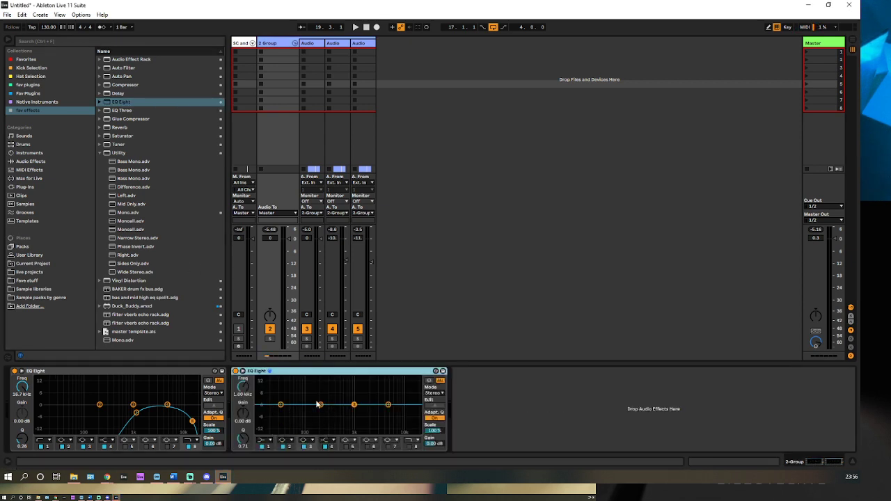
left_click(321, 405)
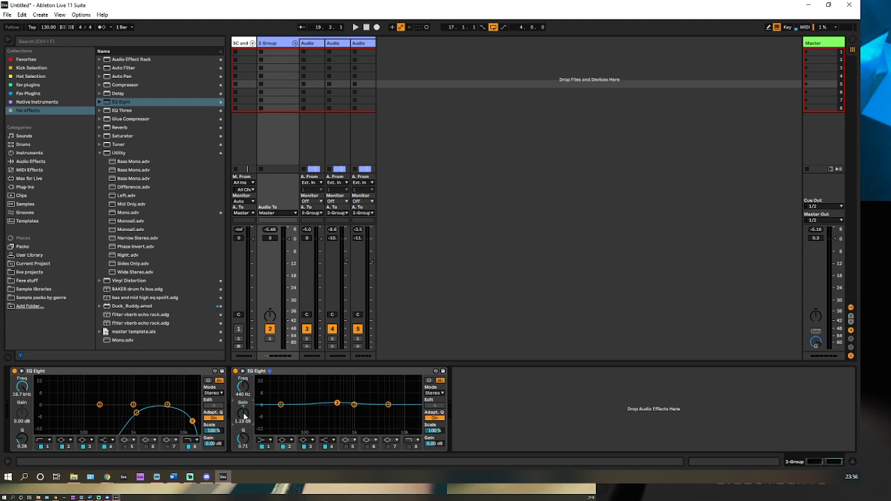
left_click_drag(243, 416, 244, 385)
left_click_drag(237, 446, 247, 422)
key("space")
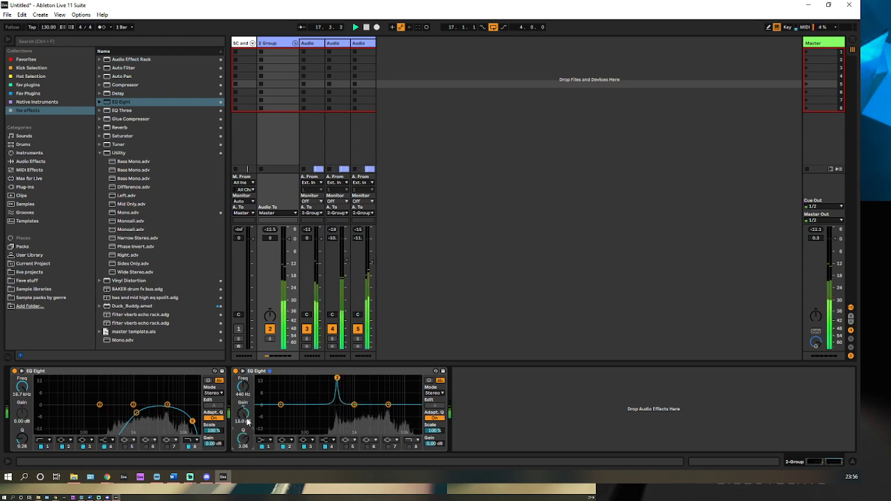
left_click_drag(242, 443, 243, 422)
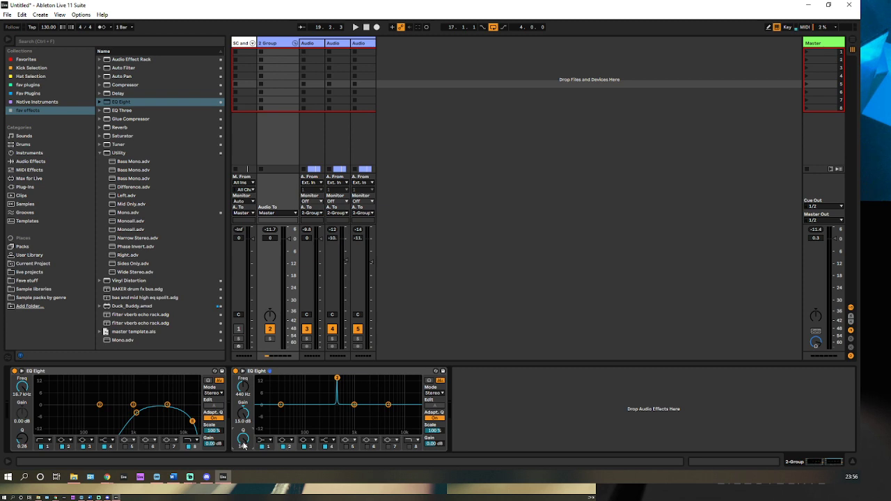
Duplicate the EQ Eight with the narrow 440 Hz boost three times while playing the group.
left_click(298, 372)
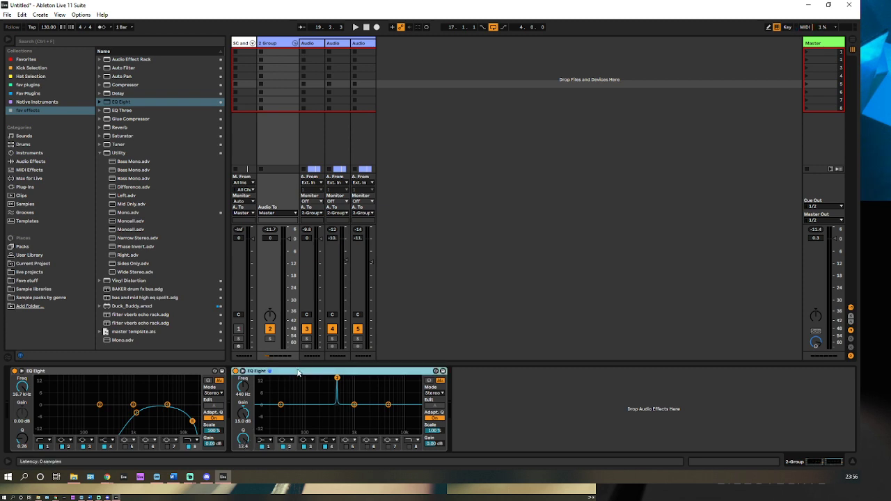
key("ctrl+d")
key("space")
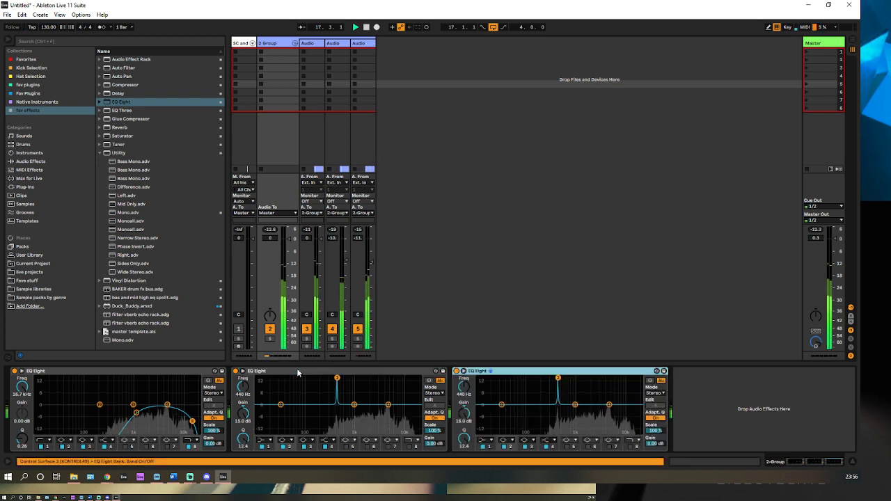
key("ctrl+d")
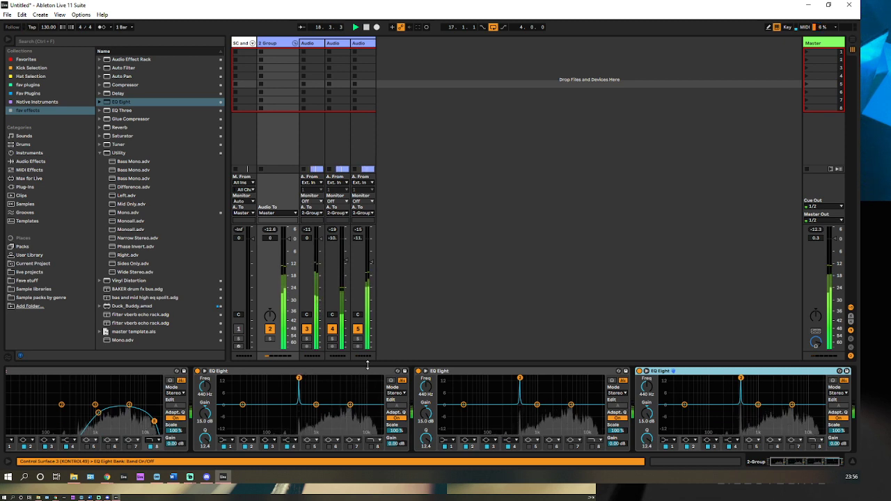
key("ctrl+d")
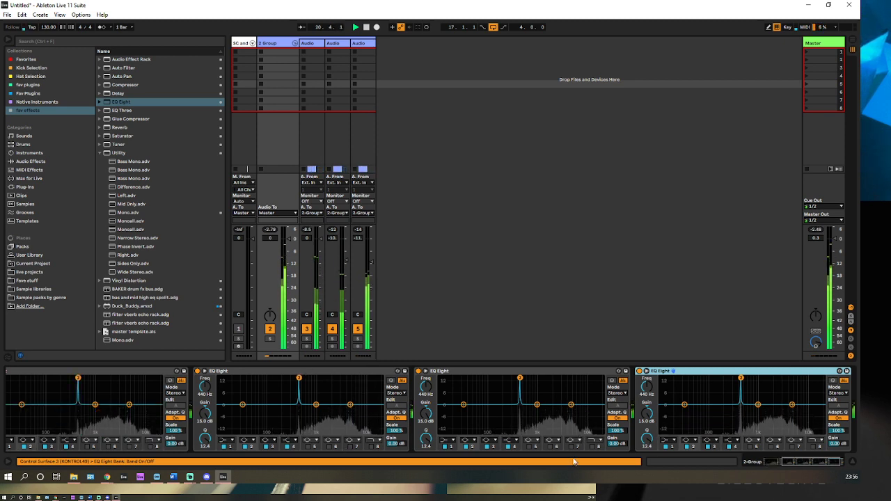
Lower the group's volume to about -9 dB and delete the last EQ Eight copy, playing the result.
left_click_drag(290, 239, 293, 262)
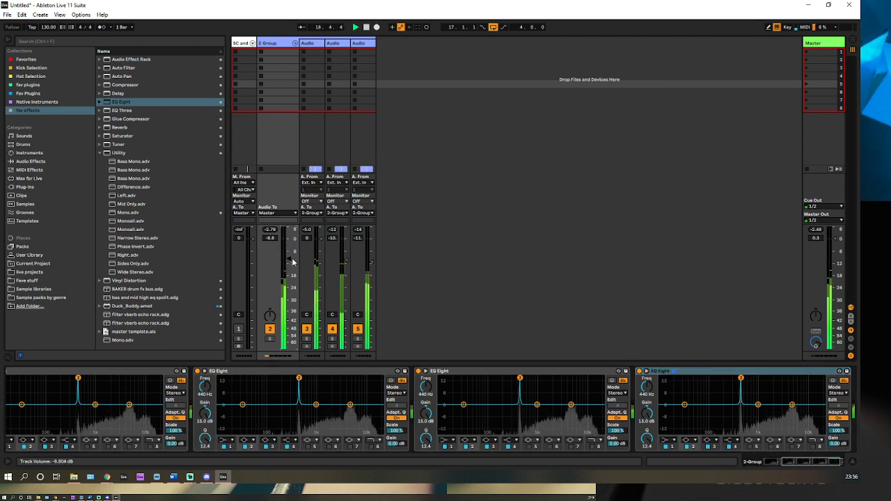
key("space")
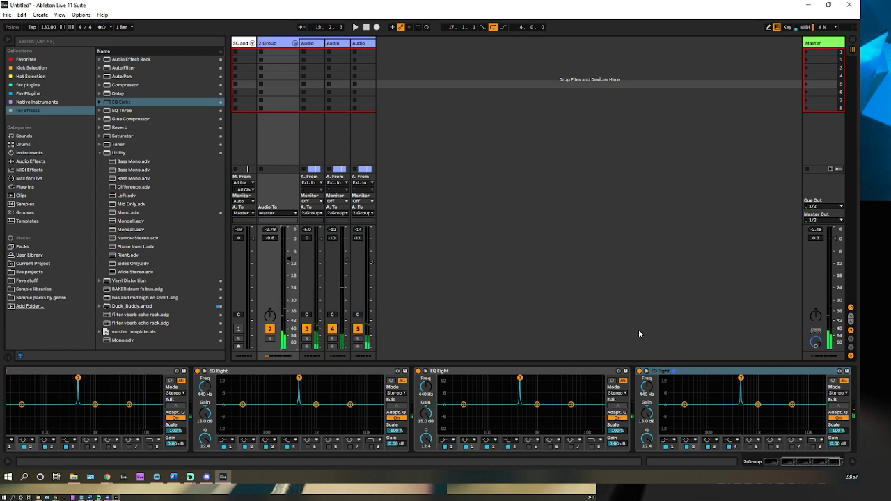
left_click(682, 372)
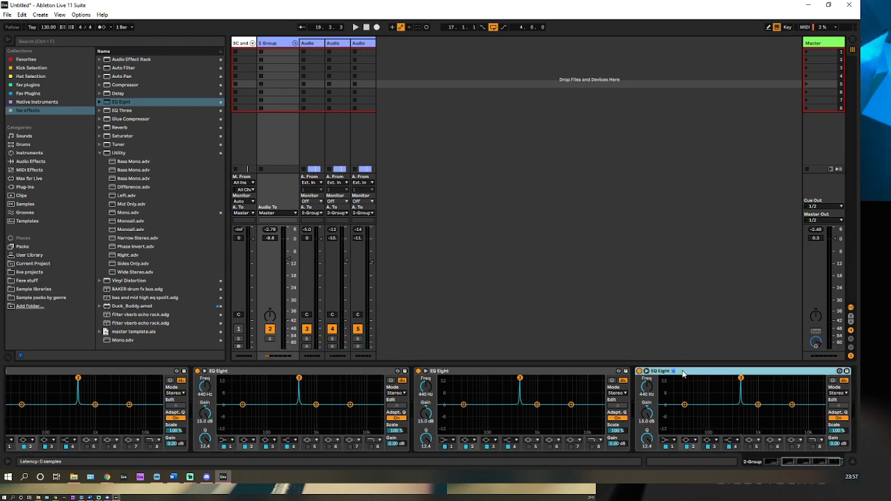
key("Delete")
key("space")
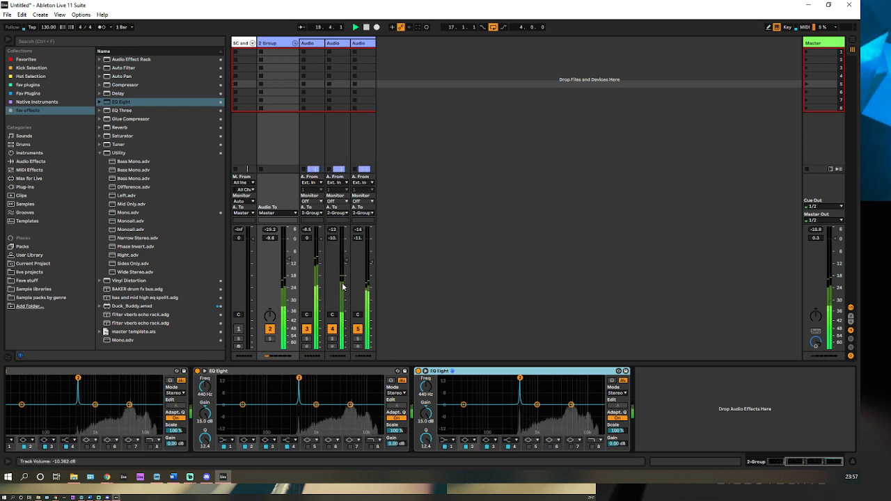
Set the first EQ Eight's low cut to about 1.90 kHz with Q about 1.3 during playback.
left_click(750, 459)
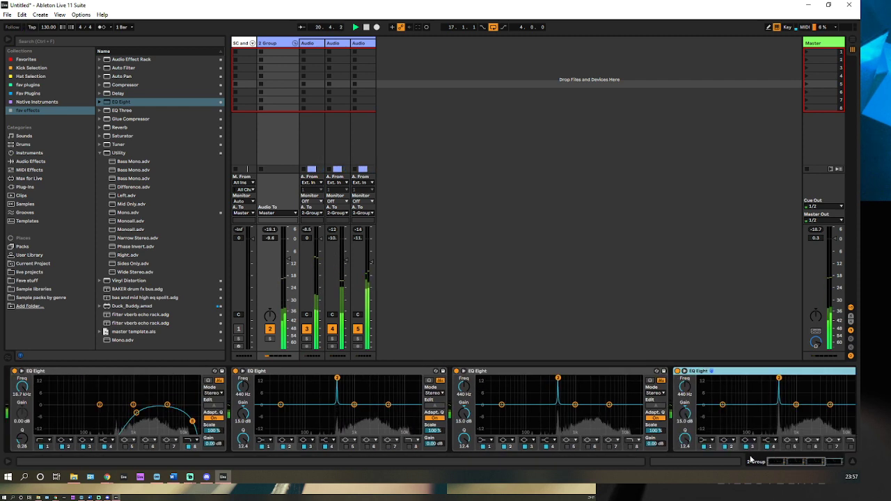
mouse_move(136, 412)
left_mouse_down()
mouse_move(158, 415)
mouse_move(172, 405)
mouse_move(147, 407)
left_mouse_up()
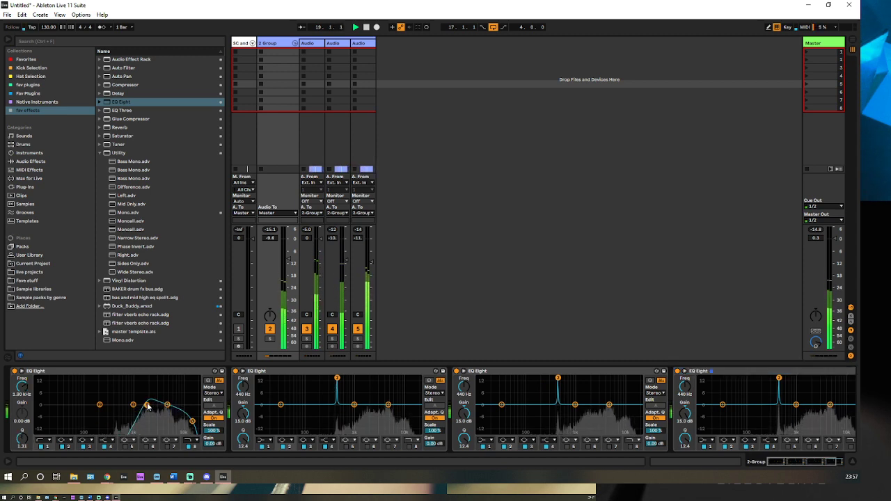
key("space")
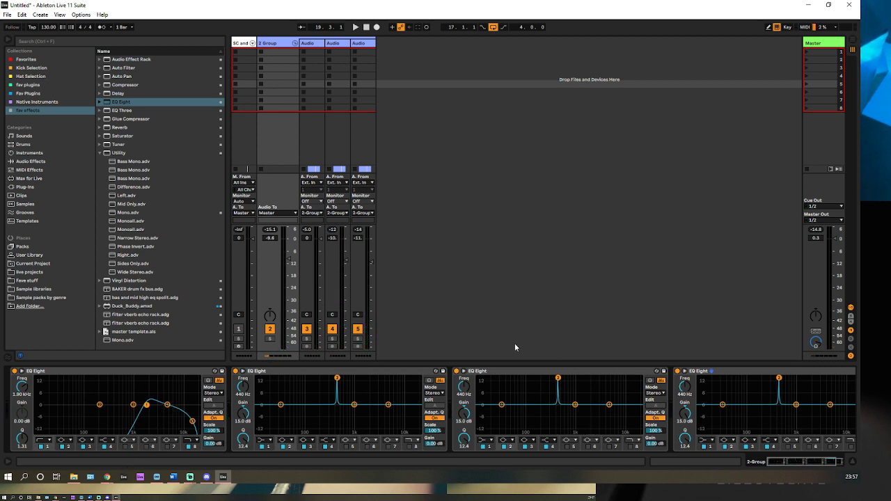
left_click(283, 43)
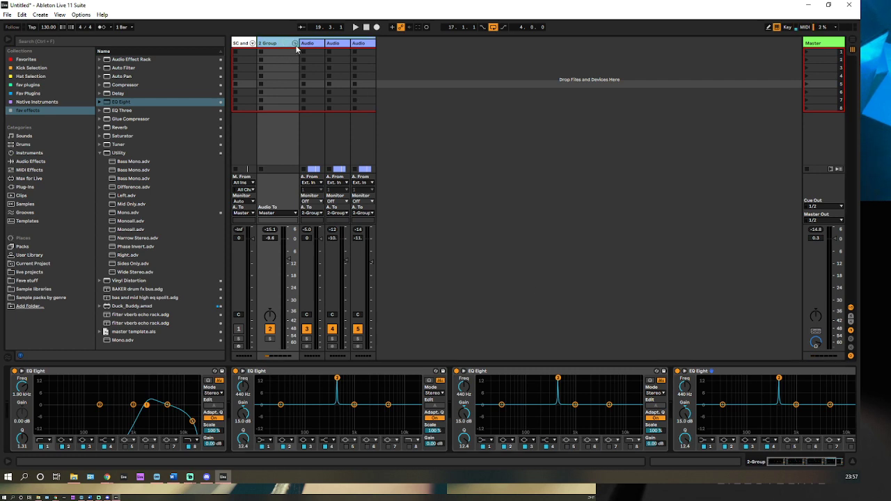
left_click(278, 83)
right_click(427, 68)
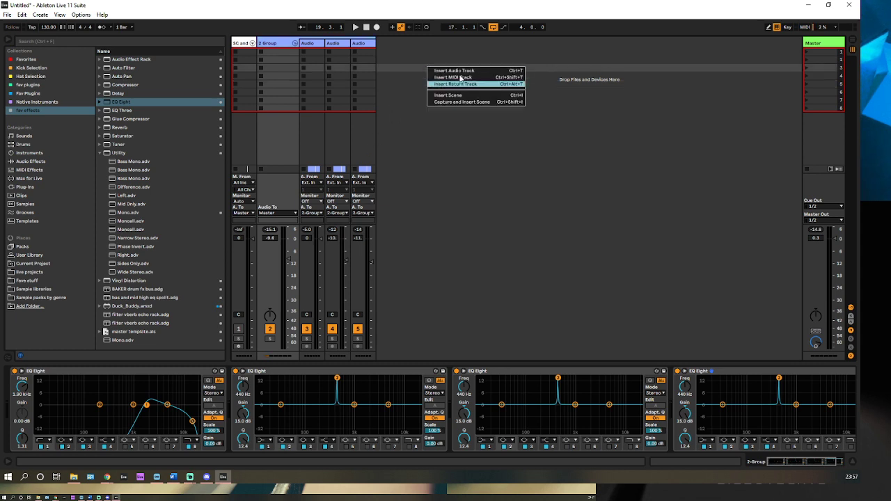
left_click(281, 45)
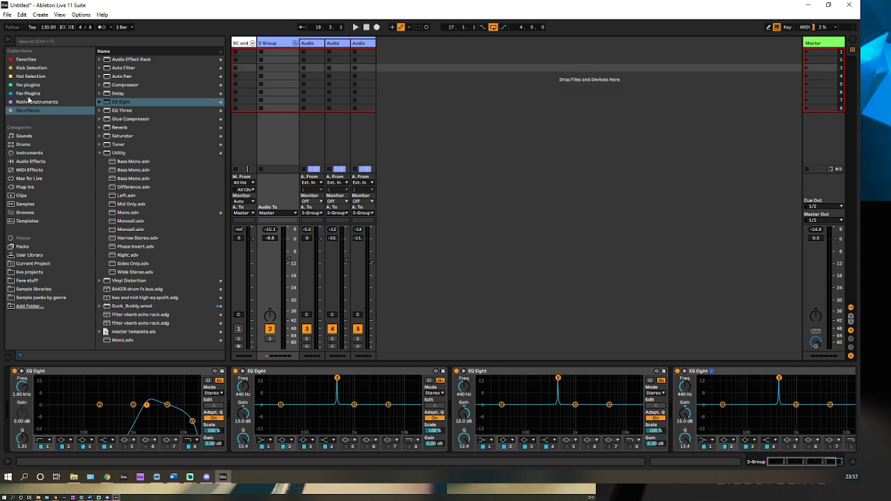
Return to the Arrangement and add BiP 1.7.amxd from the Fav Plugins collection to the 2-Group track.
left_click(29, 93)
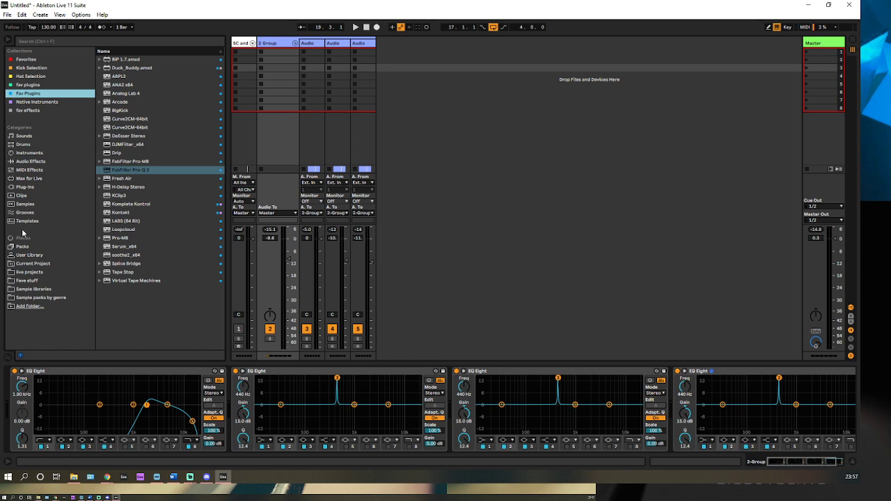
key("Tab")
left_click(113, 58)
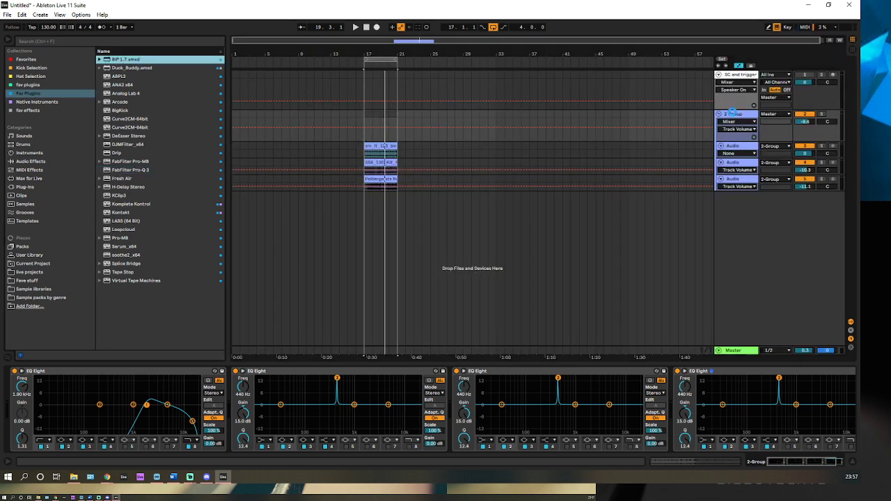
left_click_drag(732, 113, 734, 116)
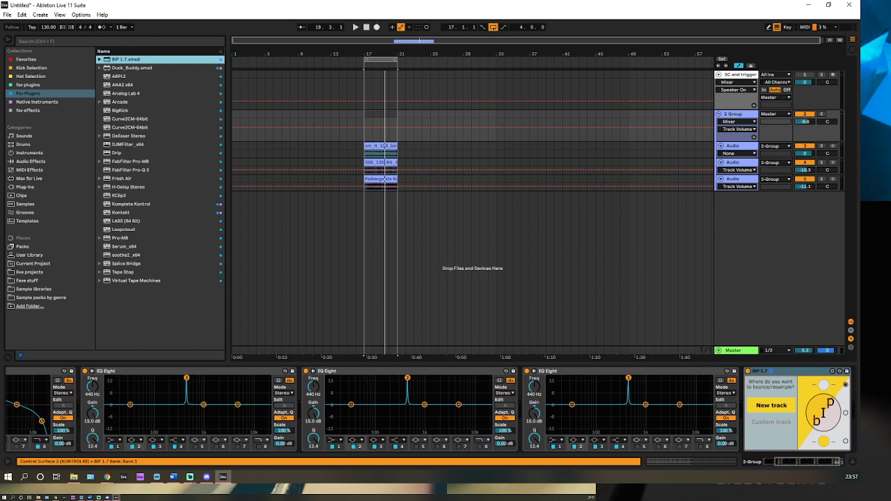
Bounce the 2-Group to a new track with BiP, stop playback, and audition the bounced track soloed.
left_click(825, 411)
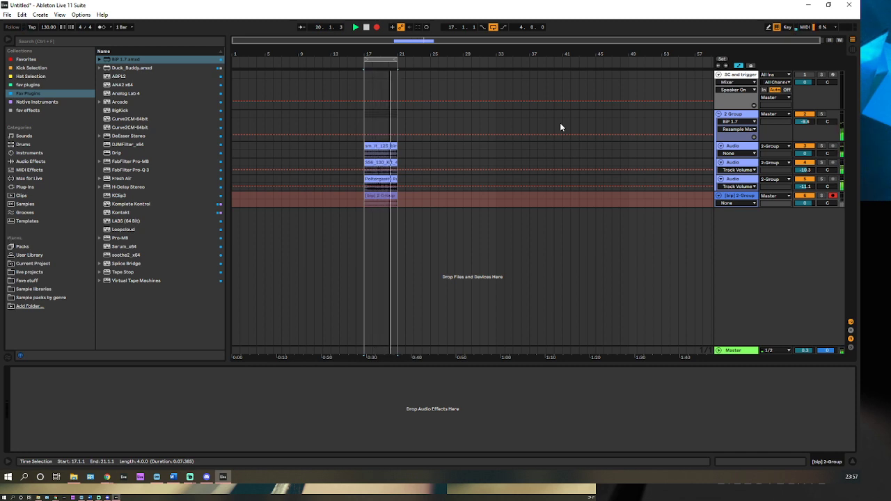
key("space")
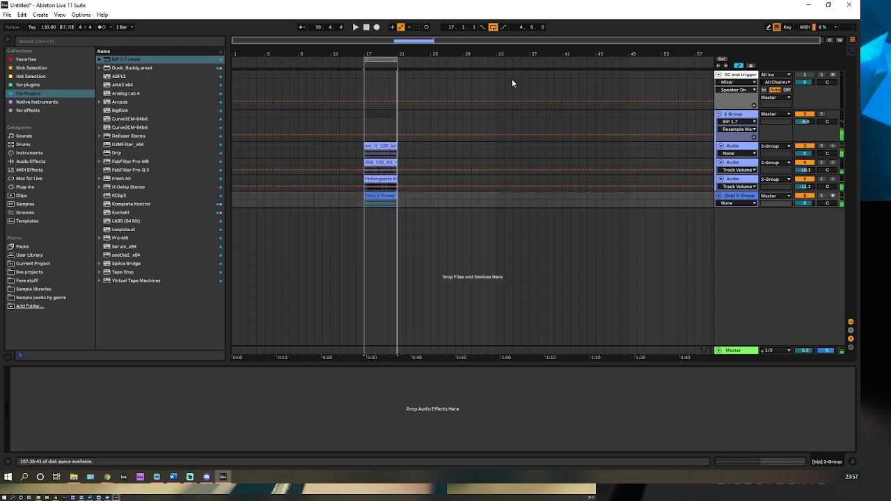
left_click(822, 196)
key("space")
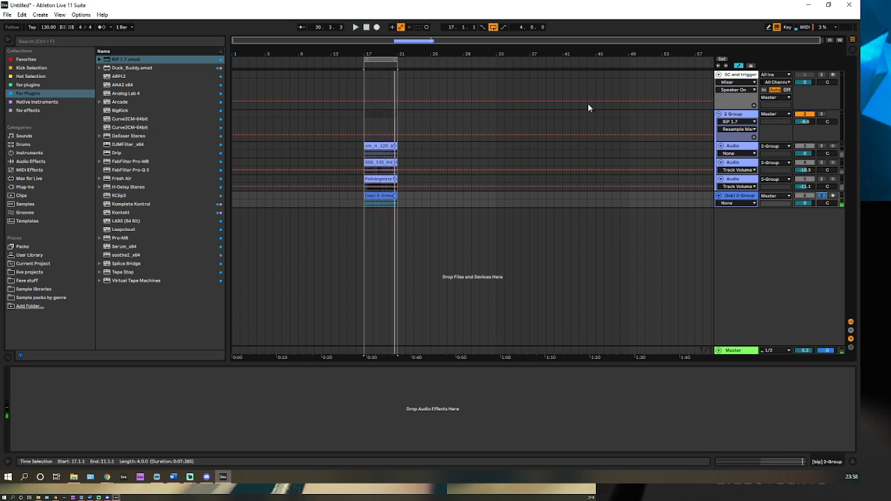
Delete the original 2-Group with its layers, keeping only the bounced track.
left_click(724, 116)
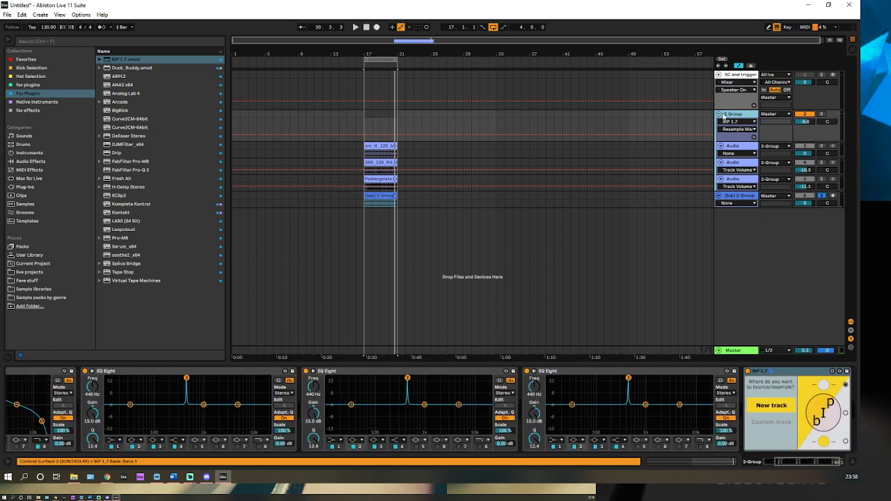
key("Delete")
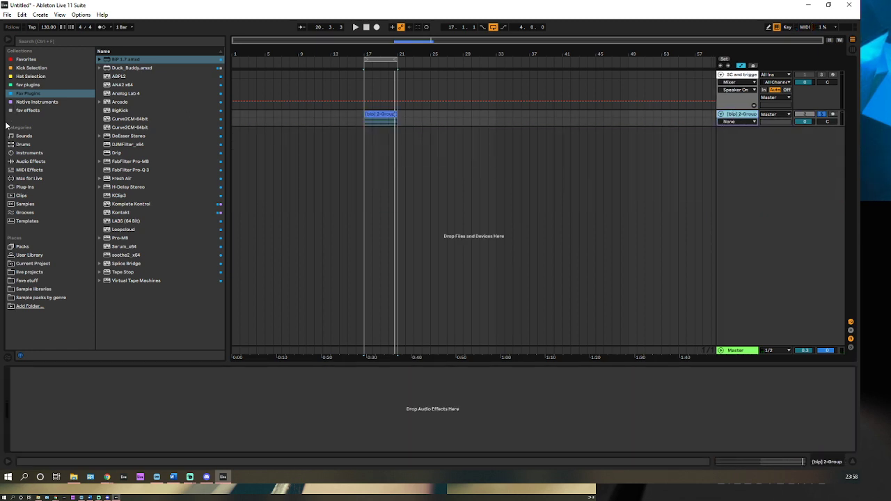
Find Simpler among the instruments and load it onto a new MIDI track below the bounced track.
left_click(33, 112)
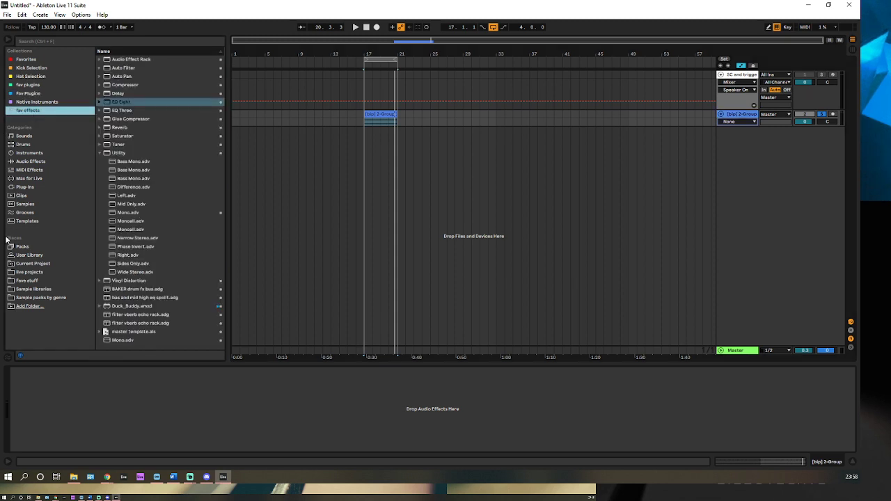
left_click(99, 153)
left_click(30, 154)
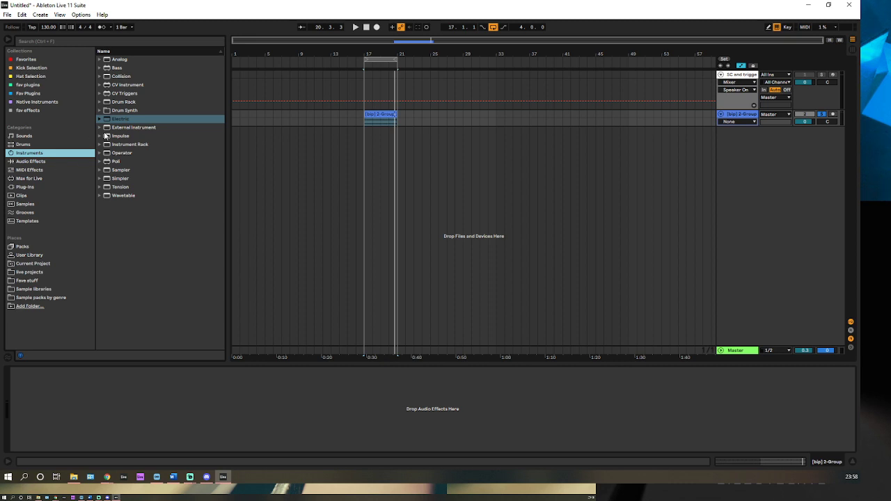
left_click_drag(127, 180, 448, 218)
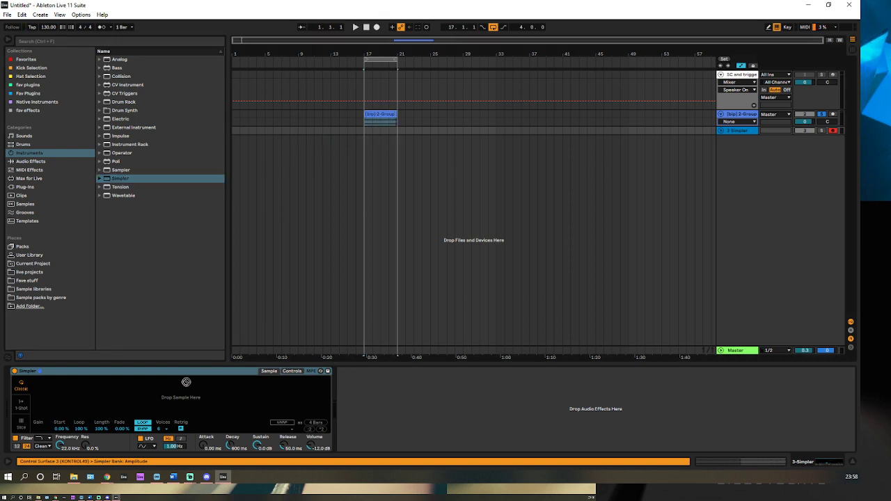
Load the bounced 2-Group clip into Simpler and switch it to 1-Shot mode.
left_click(378, 113)
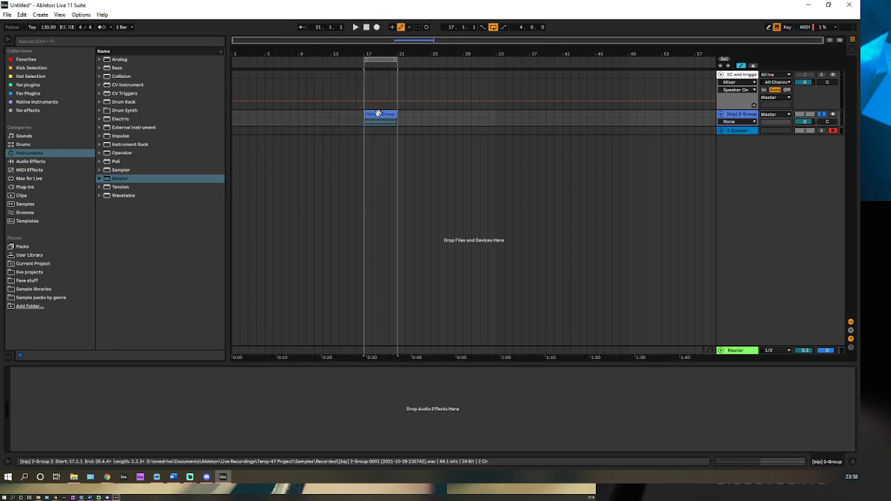
left_click_drag(378, 113, 732, 131)
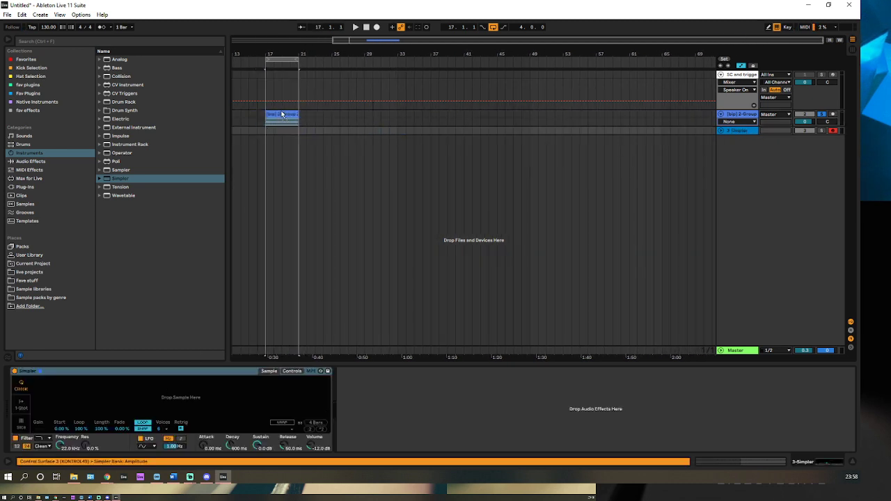
left_click(364, 130)
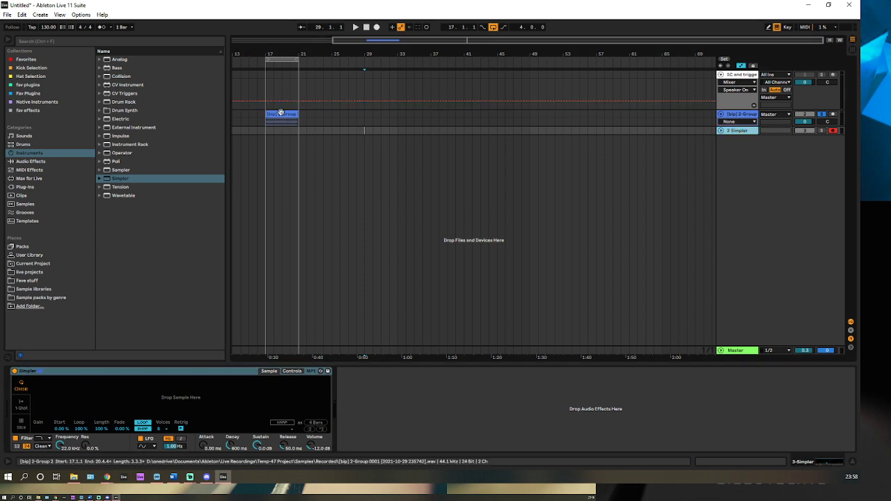
left_click_drag(280, 112, 160, 394)
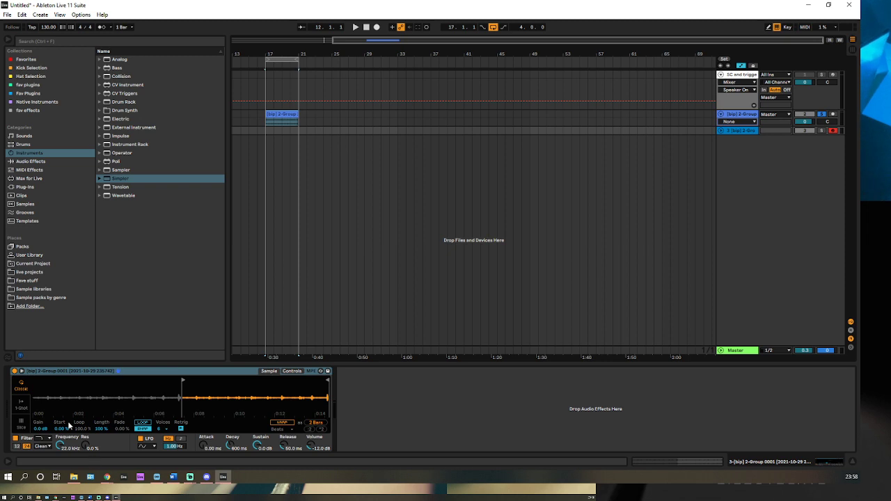
left_click(21, 408)
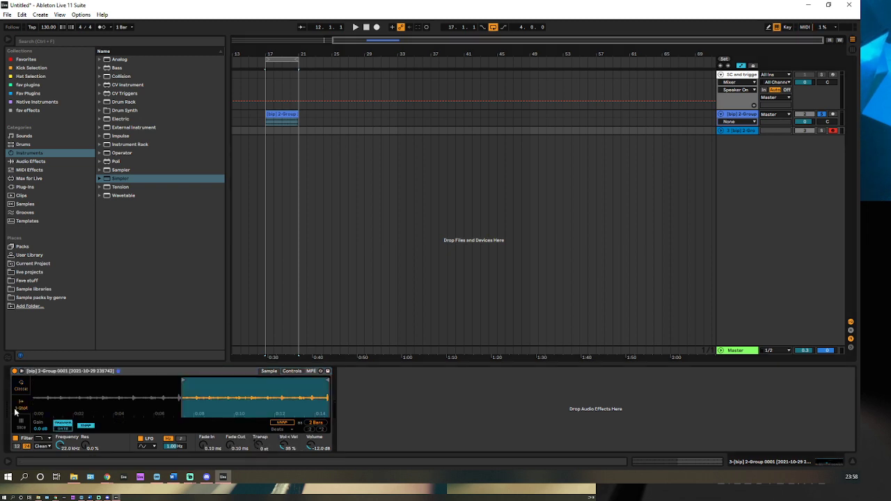
Replace Simpler with Sampler on the instrument track and load the bounced 2-Group clip into it.
left_click(129, 171)
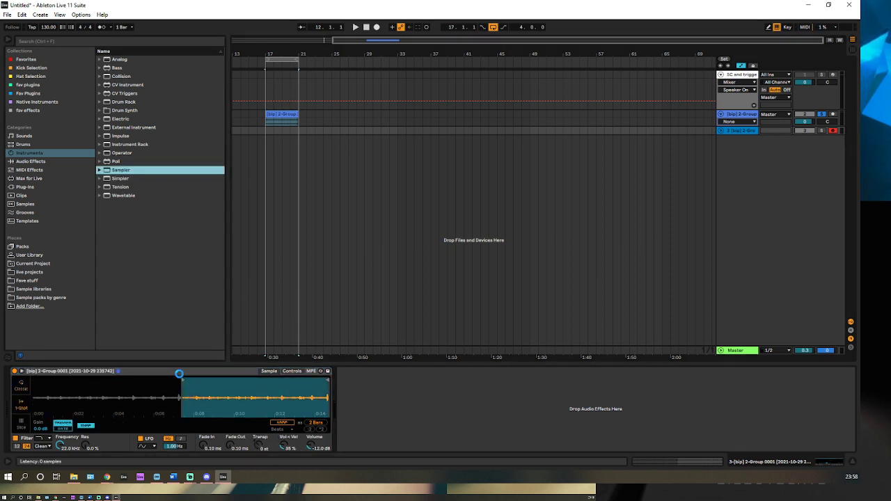
left_click_drag(179, 374, 179, 376)
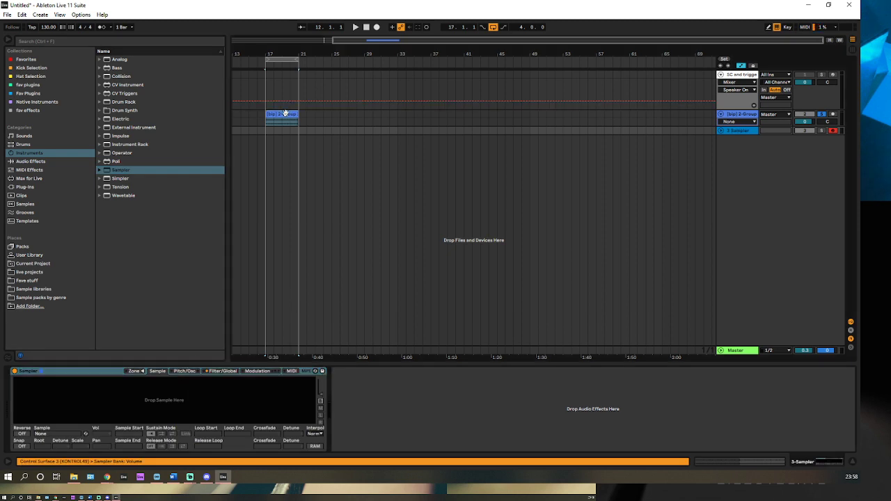
left_click_drag(169, 392, 170, 391)
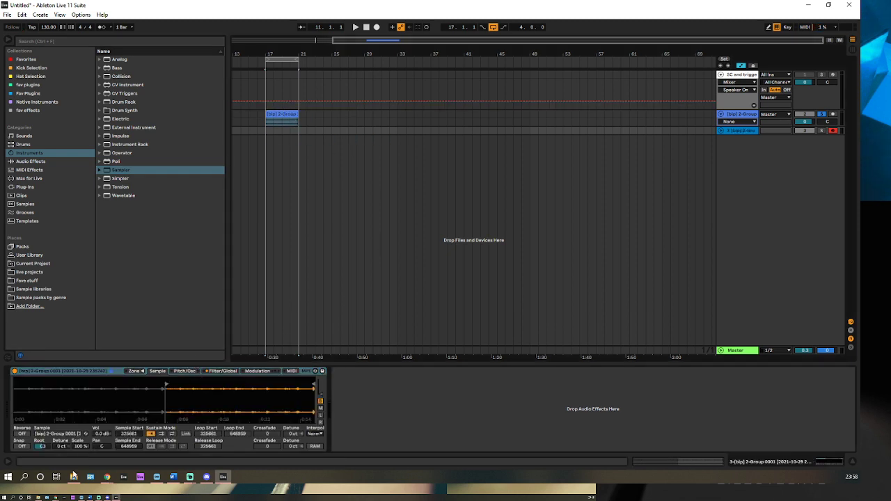
Set the sample's root key to A2 in Sampler and solo the Sampler track.
left_click(42, 446)
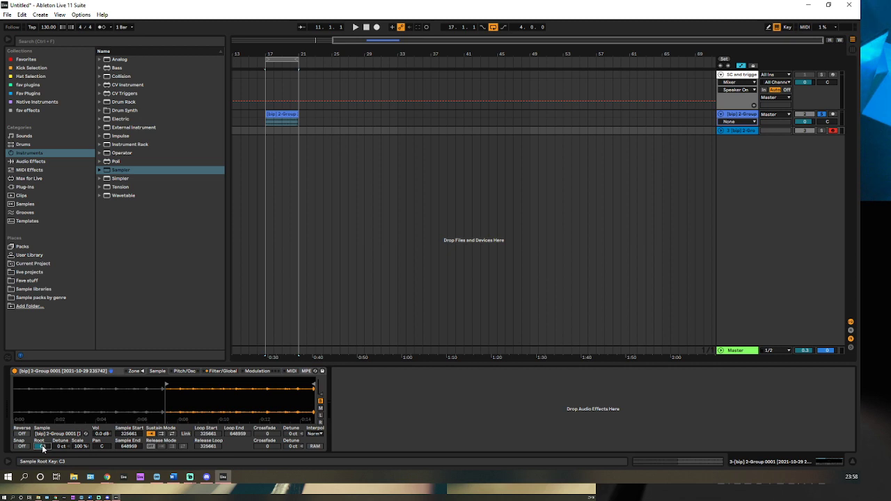
left_click_drag(43, 446, 49, 455)
left_click(822, 131)
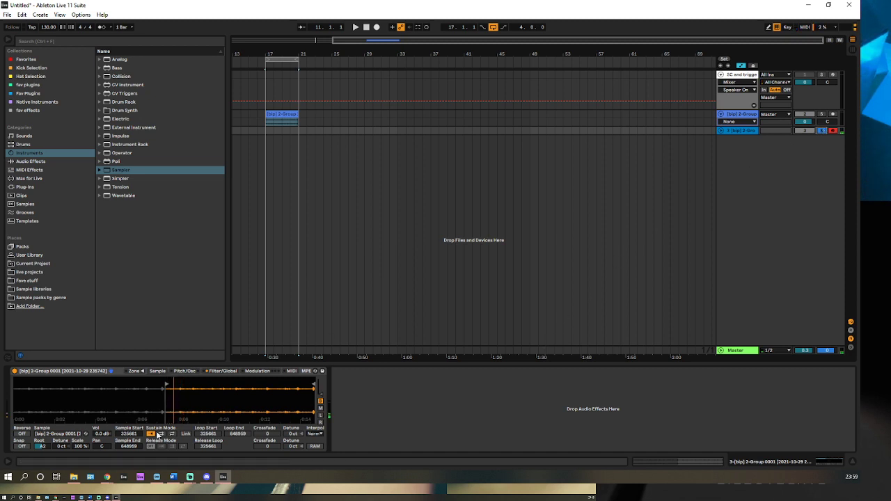
Raise the sample's volume to about 13 dB and move its sample start to 216963.
left_click_drag(102, 433, 141, 372)
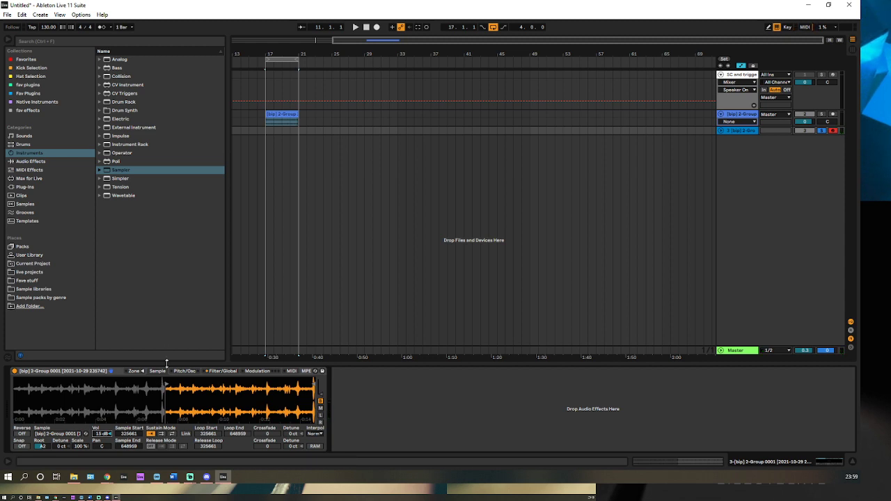
mouse_move(166, 383)
left_mouse_down()
mouse_move(84, 385)
mouse_move(102, 384)
left_mouse_up()
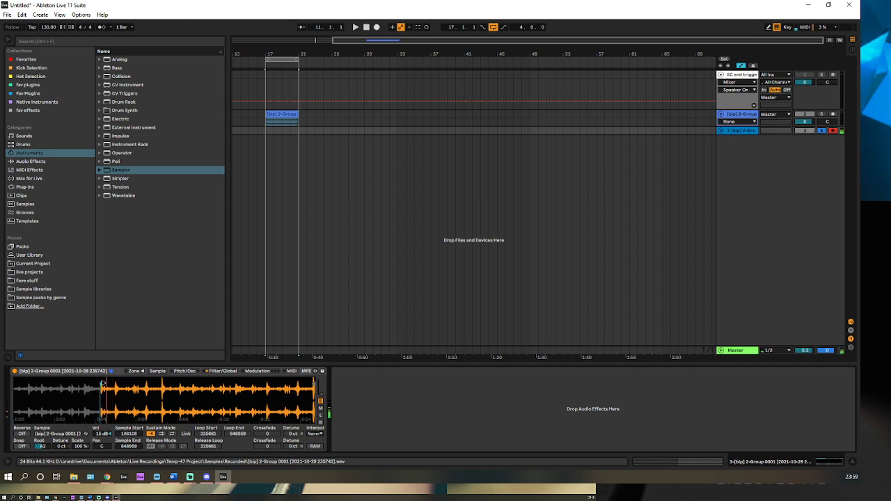
left_click_drag(102, 383, 117, 383)
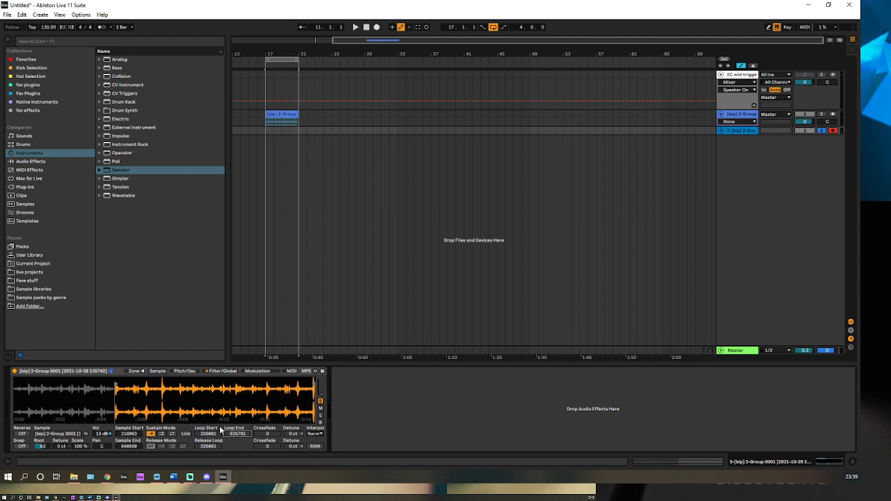
Enable Sampler's forward sustain loop with loop start at 229233 and loop end at 612317.
mouse_move(204, 436)
left_mouse_down()
mouse_move(203, 428)
mouse_move(207, 436)
left_mouse_up()
left_click(162, 434)
left_click_drag(208, 436, 235, 439)
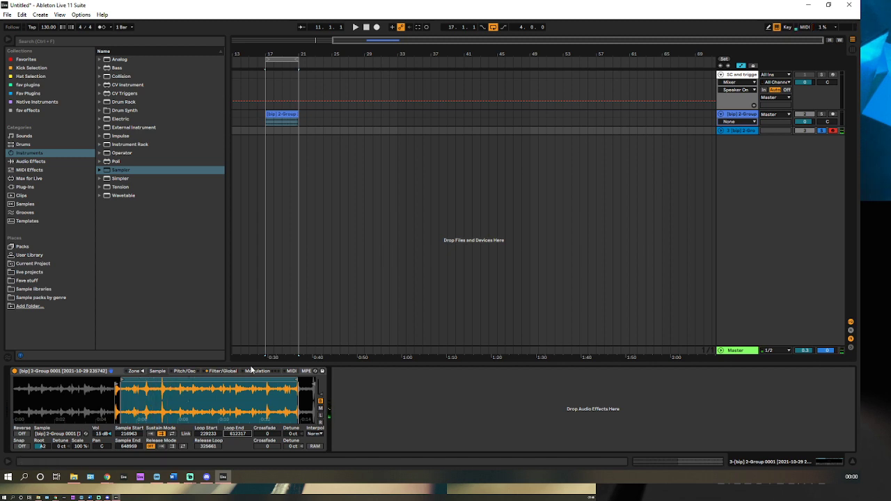
Enable LFO 2 in Sampler's modulation section and set its frequency to 30 Hz.
left_click(256, 371)
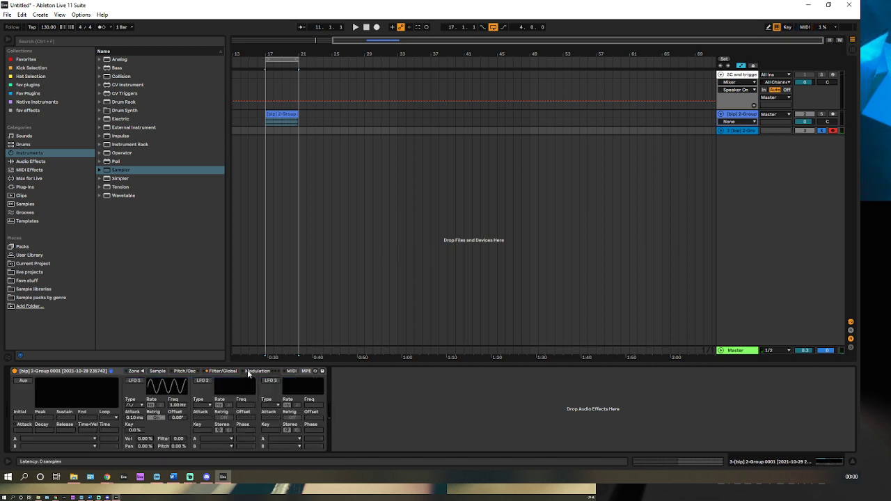
left_click(203, 381)
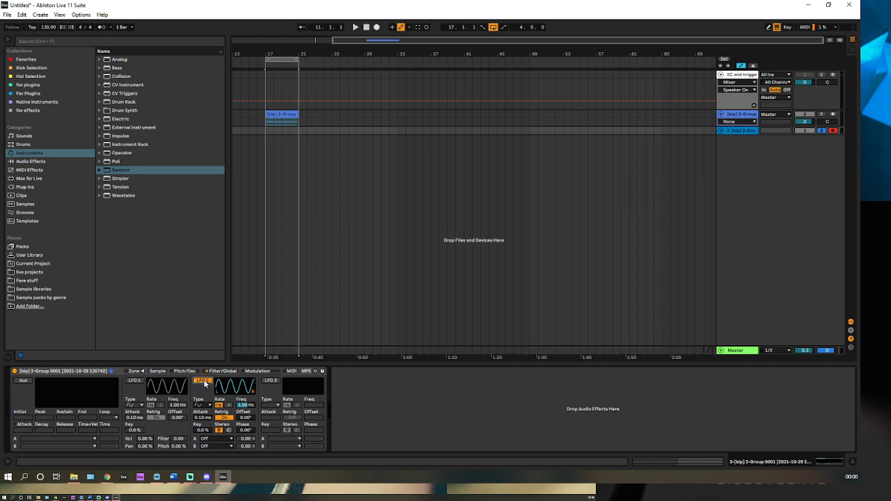
type("30")
key("Return")
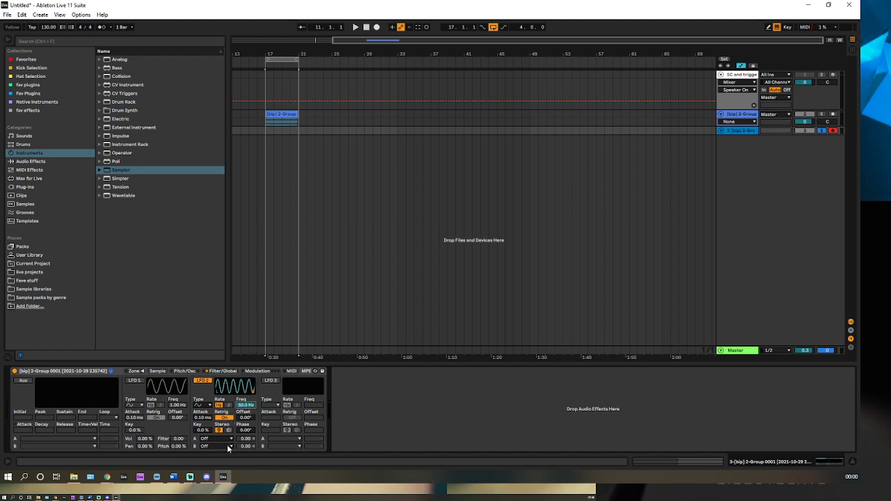
Assign LFO 2's destination B to Sample Selector, try raising its amount, and reset it to 0.00.
left_click(228, 447)
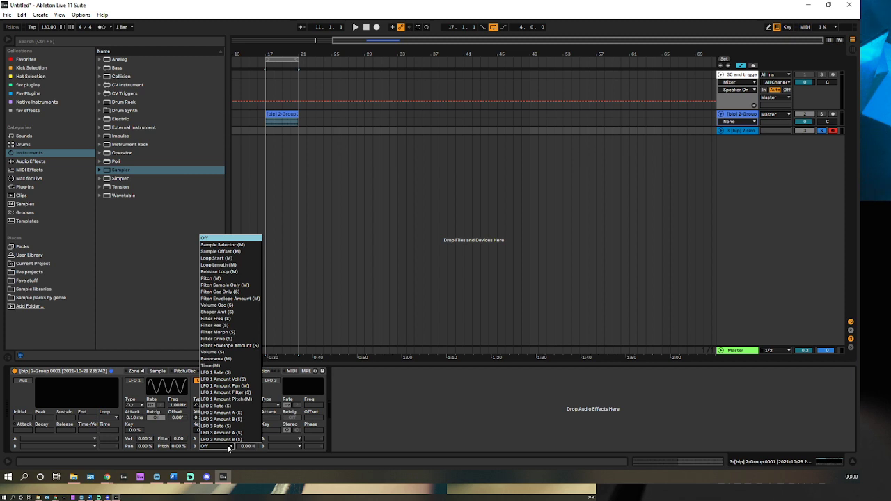
left_click(221, 244)
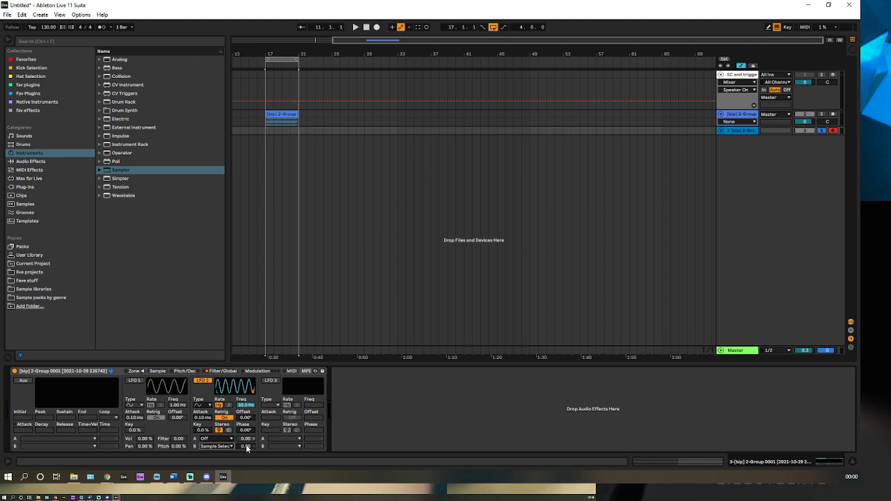
left_click_drag(246, 446, 244, 410)
key("Delete")
left_click(222, 446)
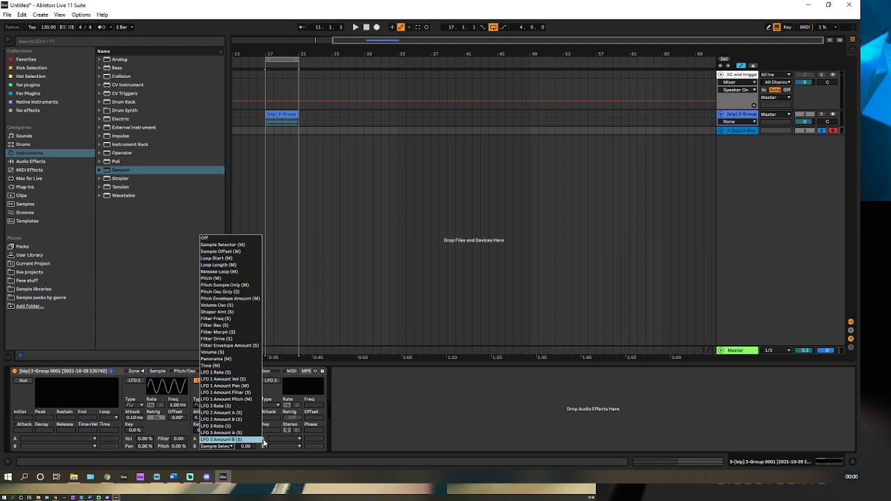
left_click(389, 432)
Change LFO 2's waveform to a falling sawtooth and leave its destination A set to Off.
left_click(206, 410)
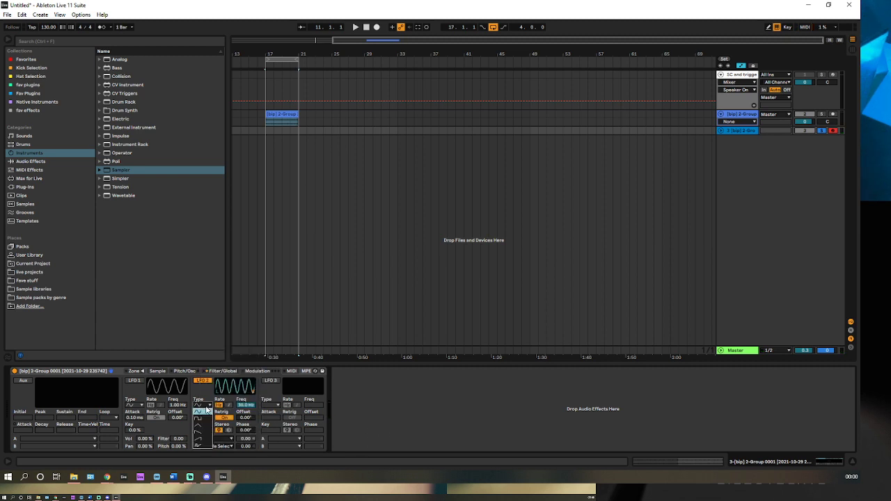
left_click(207, 418)
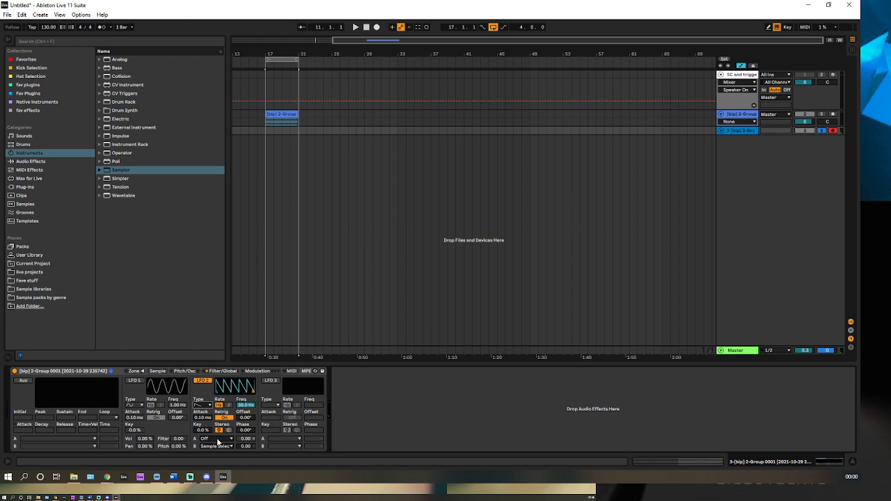
left_click(217, 440)
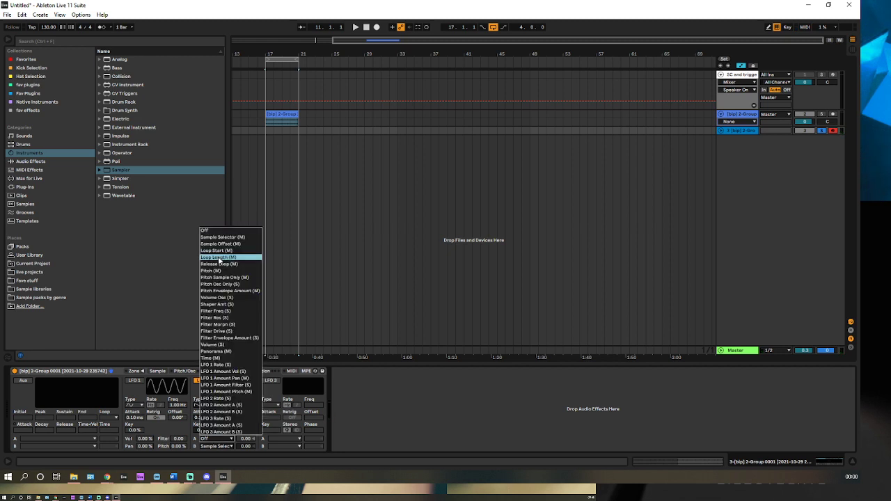
left_click(216, 230)
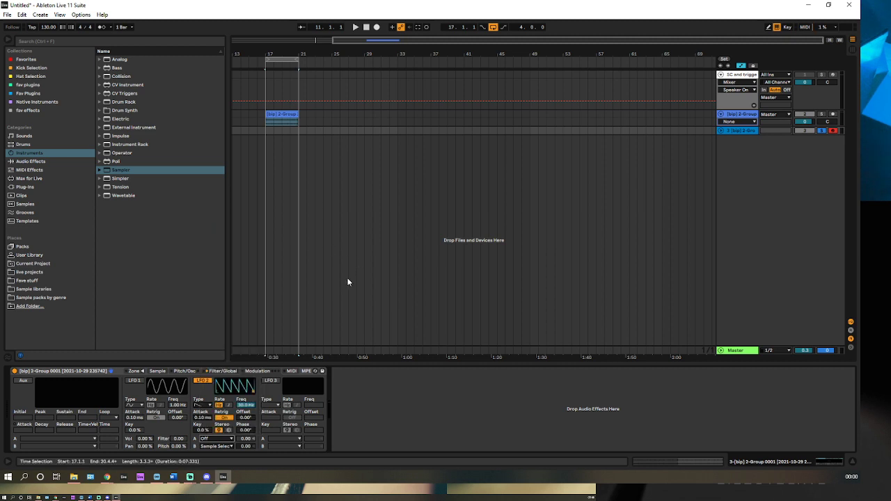
Reselect Sample Selector as LFO 2's destination B and return to Sampler's sample waveform view.
left_click(216, 446)
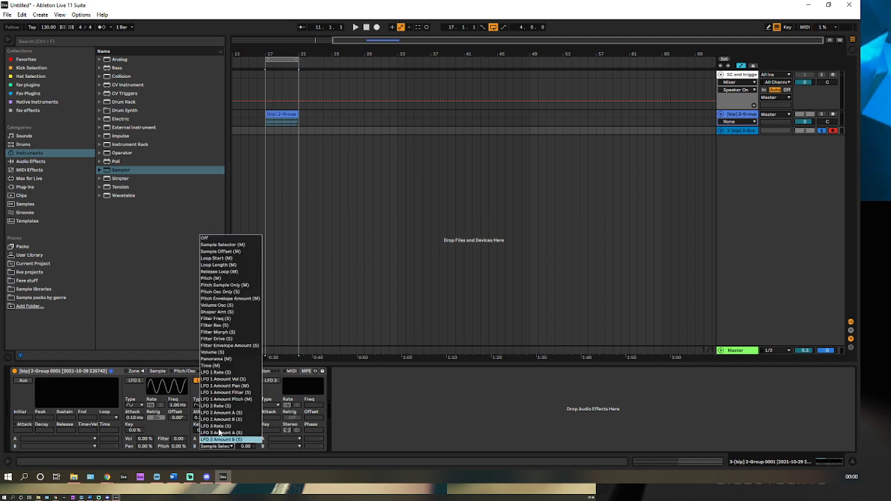
left_click(229, 245)
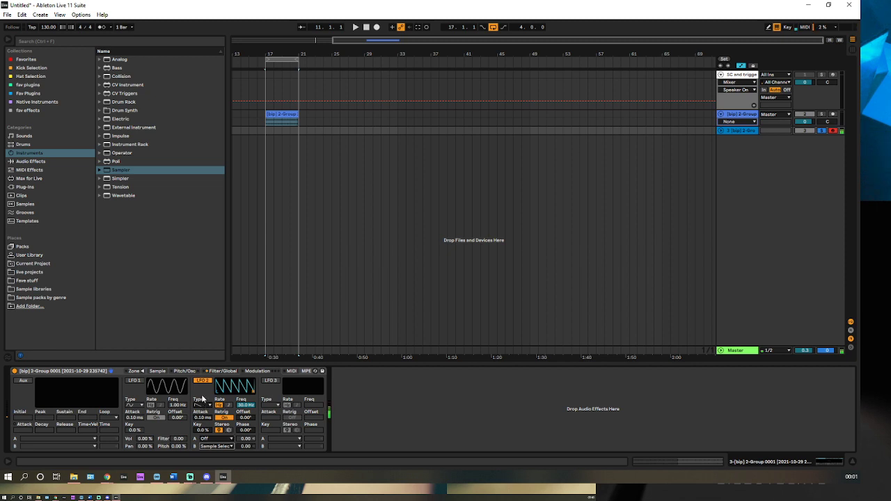
left_click(159, 371)
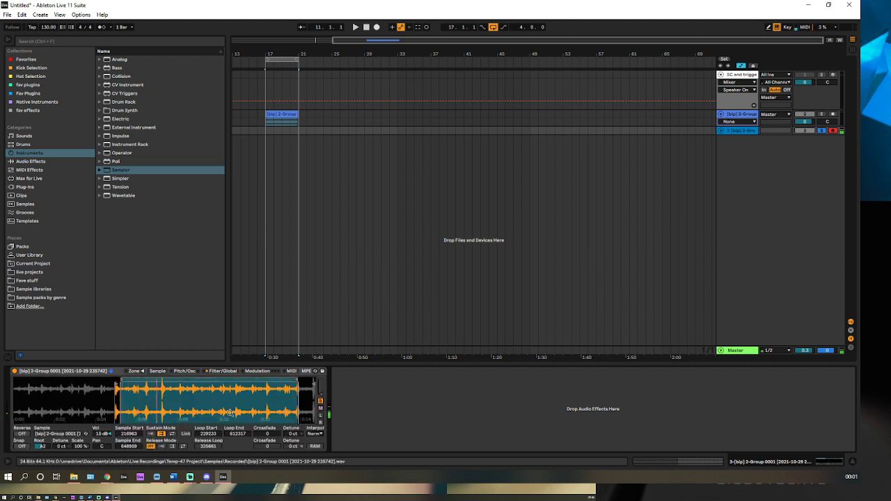
Raise the sustain loop's crossfade in Sampler to about 29,000 and look through the pitch and filter settings.
left_click_drag(268, 434, 268, 376)
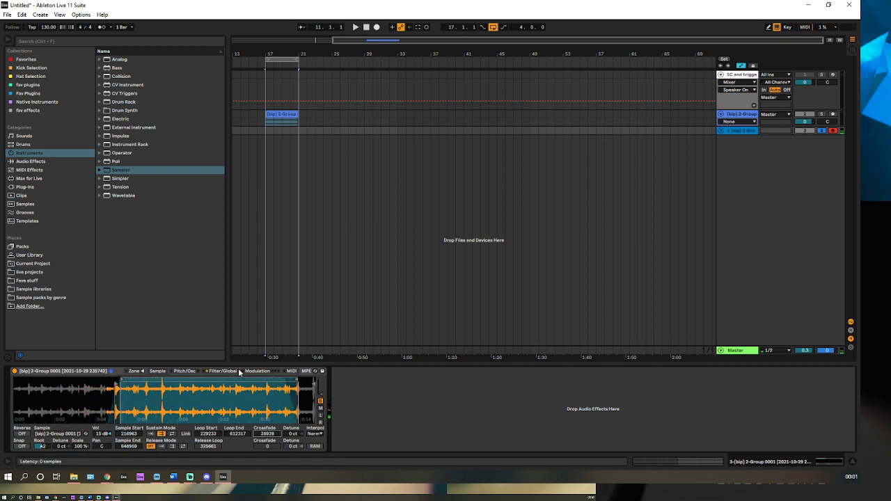
left_click(250, 373)
left_click(216, 371)
left_click(184, 371)
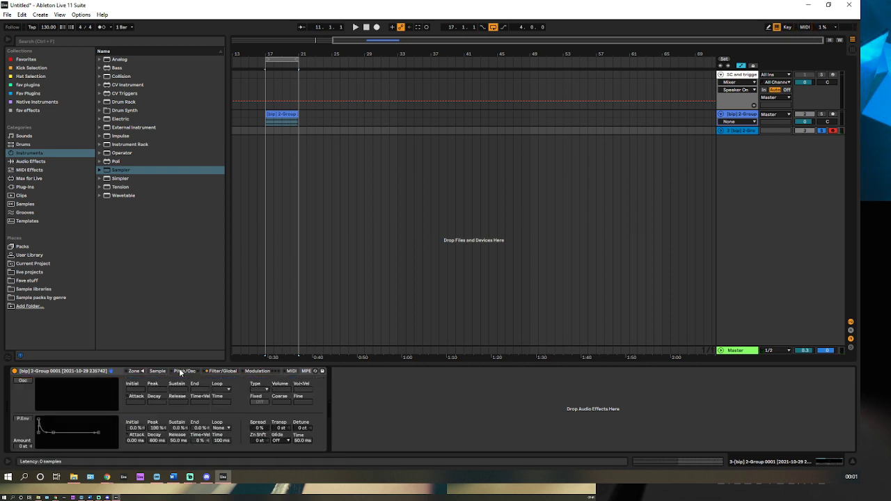
left_click(152, 372)
left_click(223, 372)
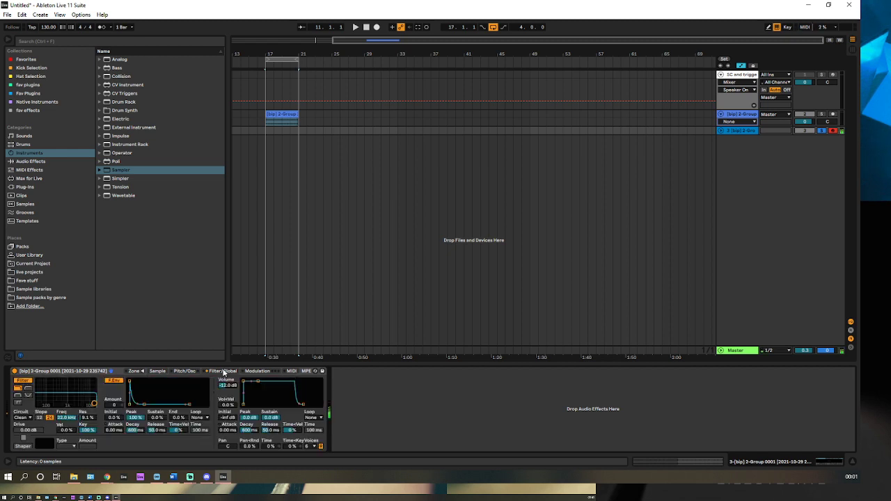
Set LFO 2's destination B to Loop Start with an amount of 100 and return to the sample waveform view.
left_click(254, 371)
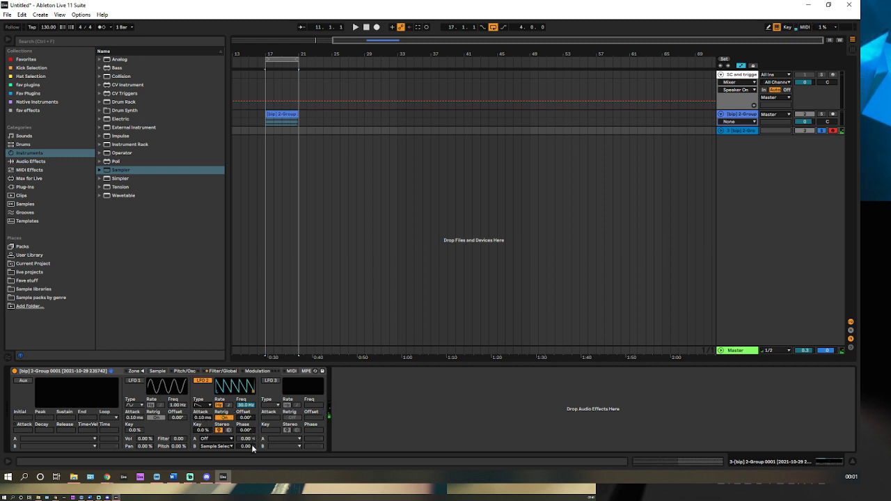
left_click(221, 439)
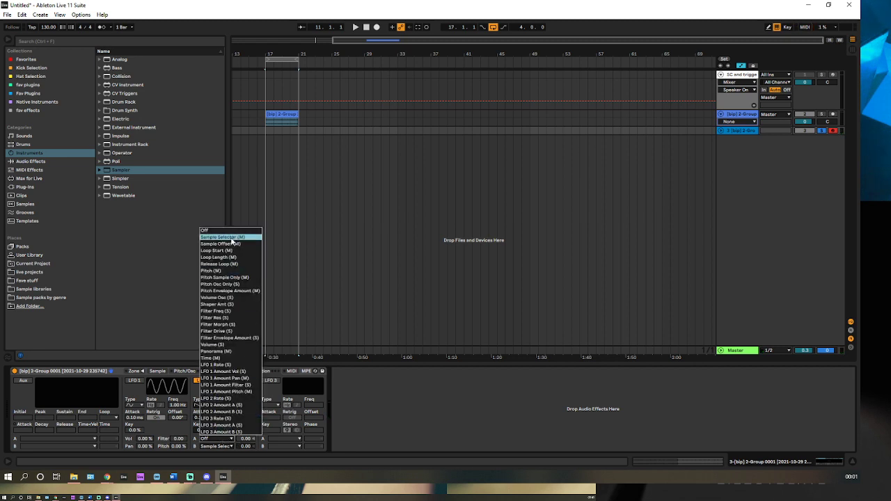
left_click(229, 446)
left_click(230, 446)
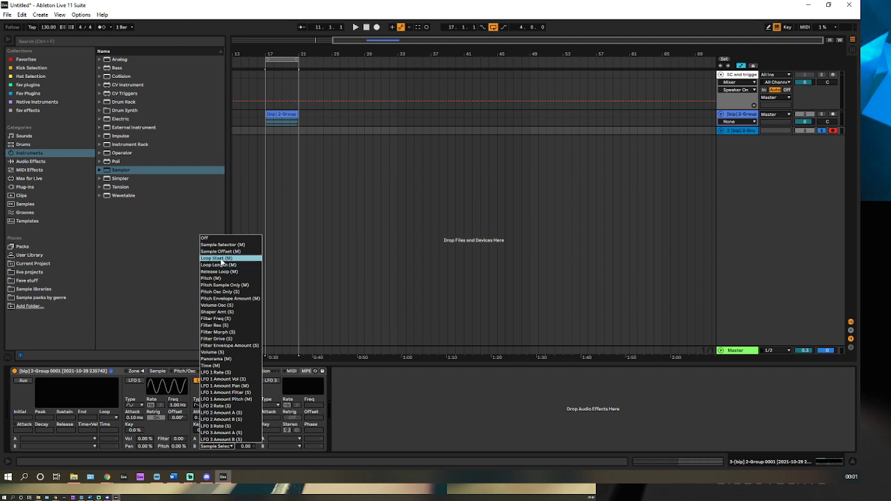
left_click(221, 259)
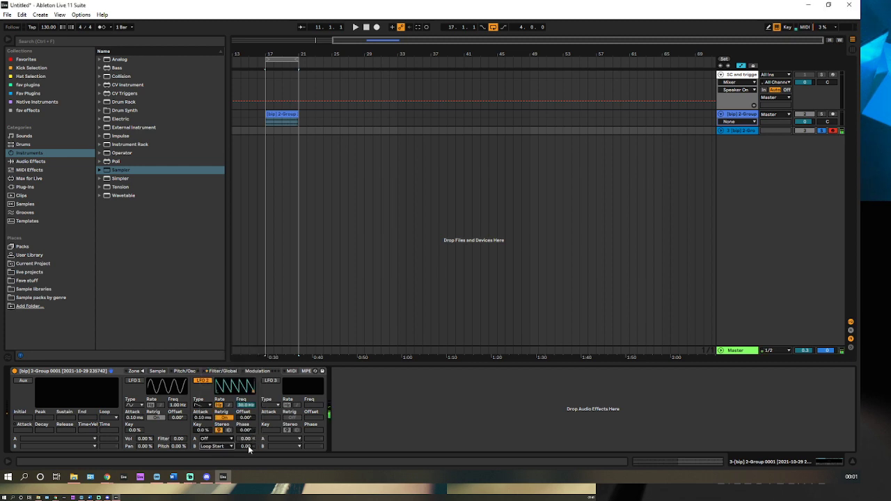
left_click_drag(249, 447, 252, 327)
left_click(156, 371)
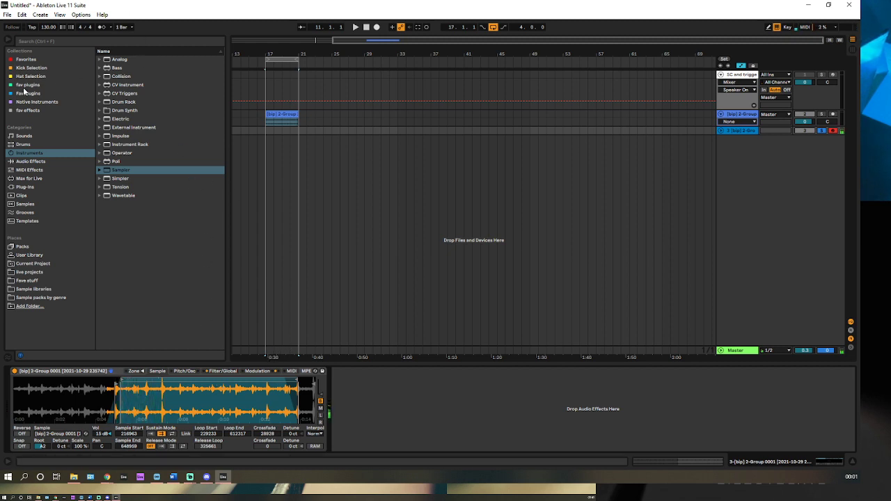
Look inside the "pad start 12 10 2021" and "19 10 21" Sets among the garage ideas projects.
left_click(27, 272)
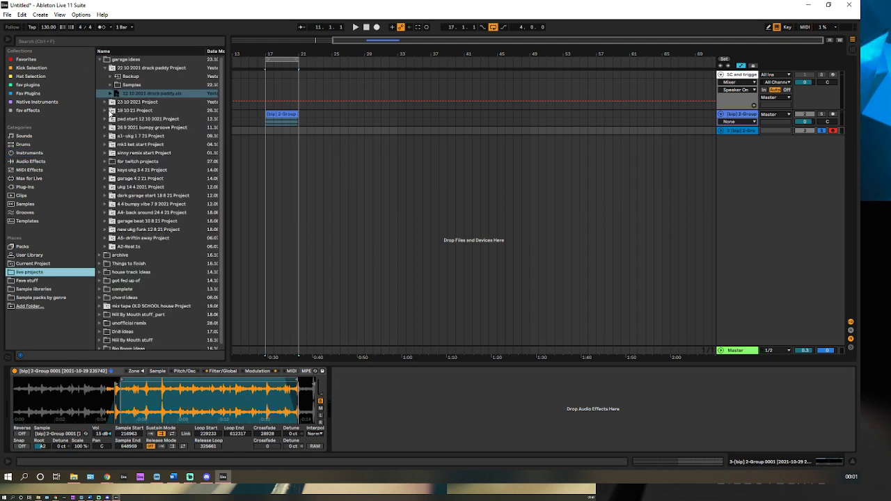
left_click(105, 119)
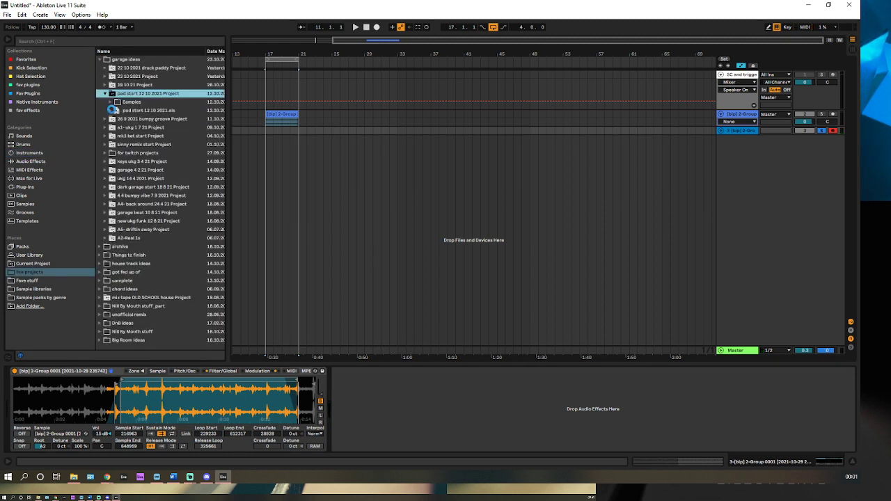
left_click(111, 111)
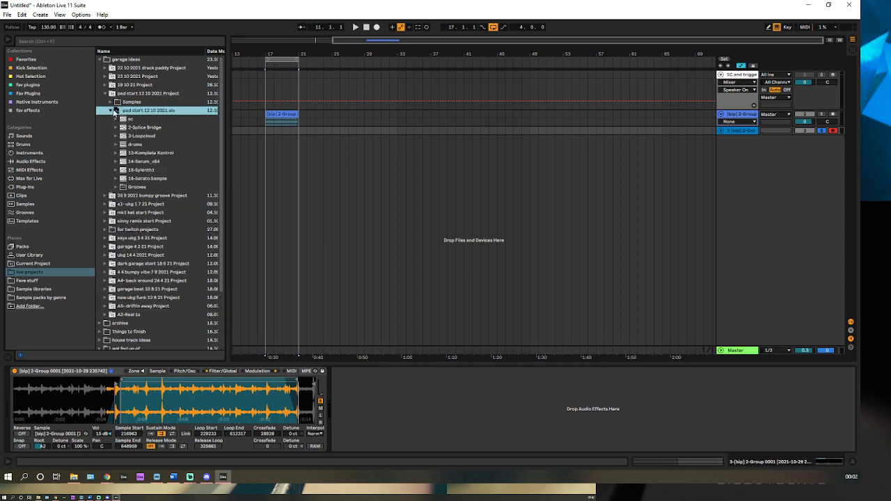
left_click(106, 94)
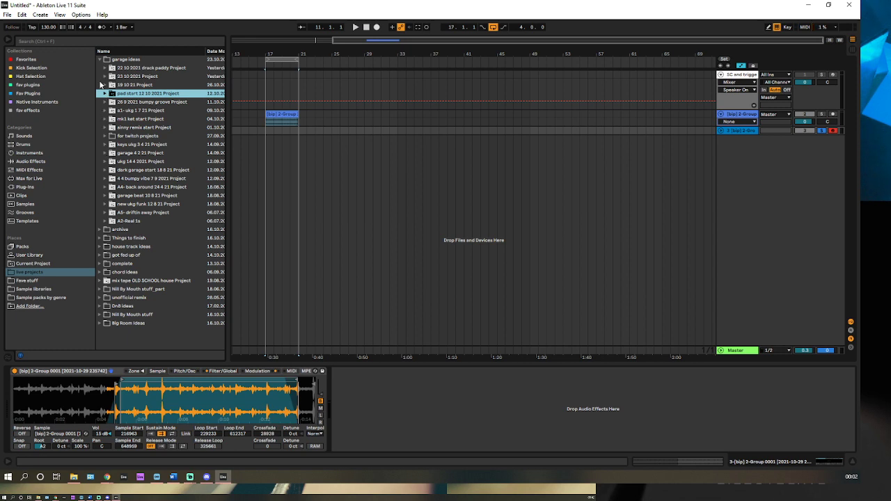
left_click(103, 84)
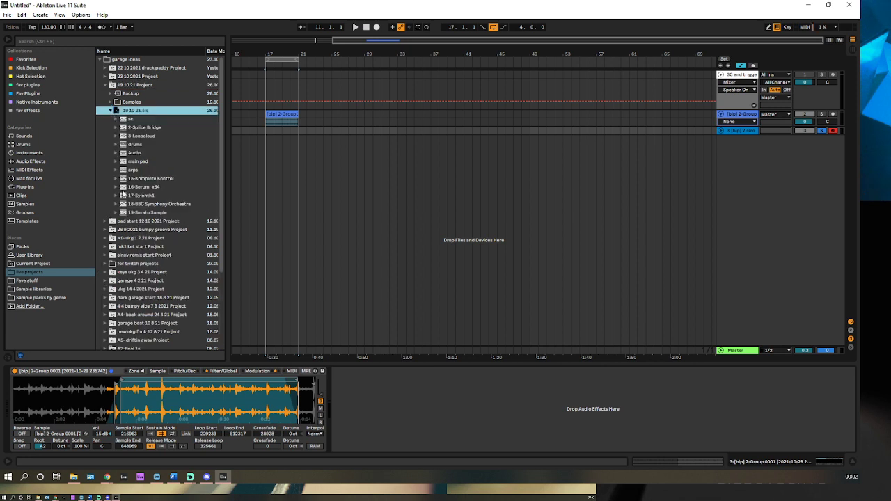
left_click(106, 85)
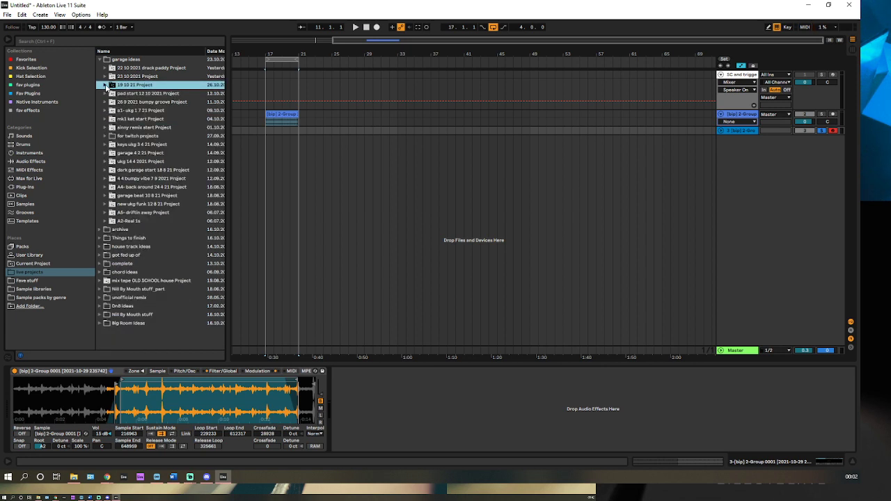
Check LFO 2's modulation destination options and try switching LFO 3 on.
left_click(255, 373)
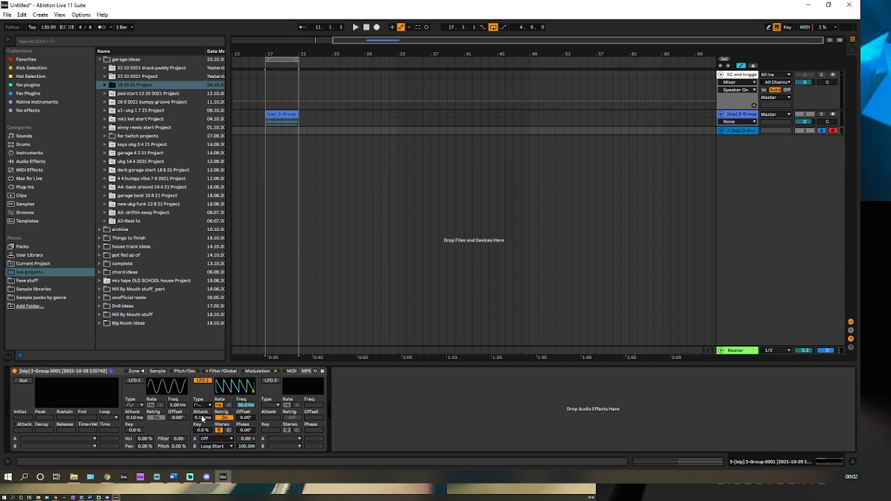
left_click(229, 430)
left_click(230, 439)
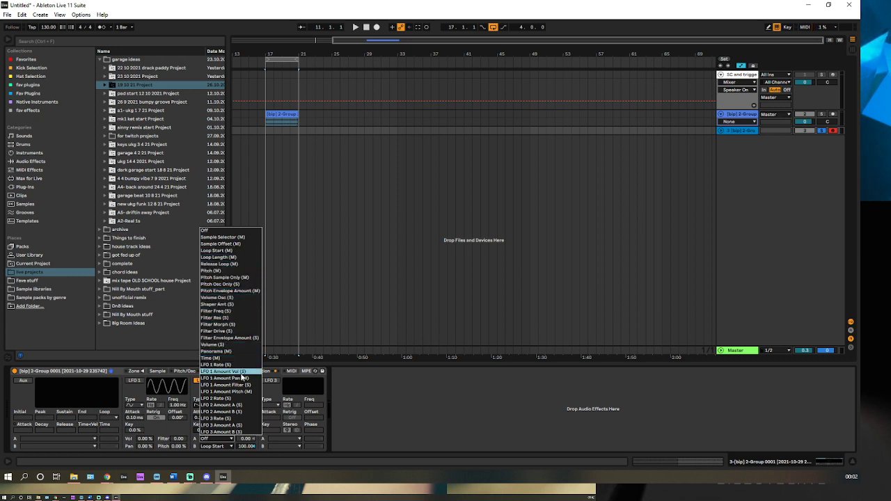
left_click(376, 415)
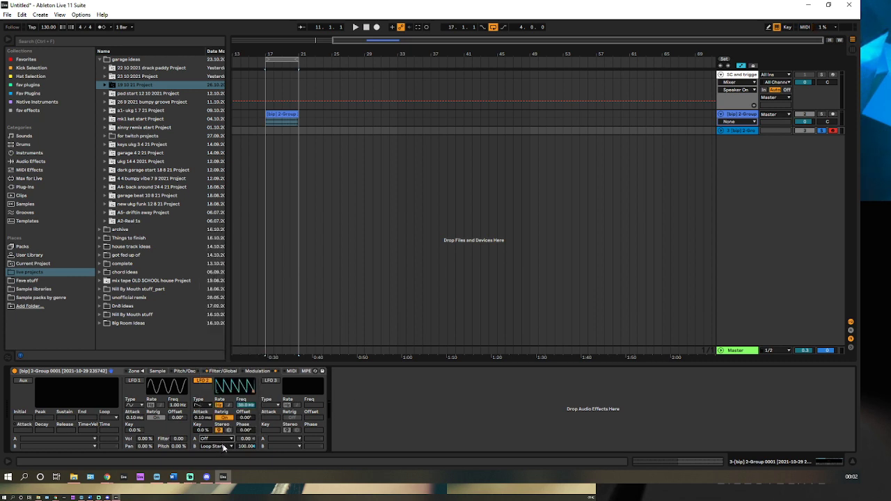
left_click(224, 445)
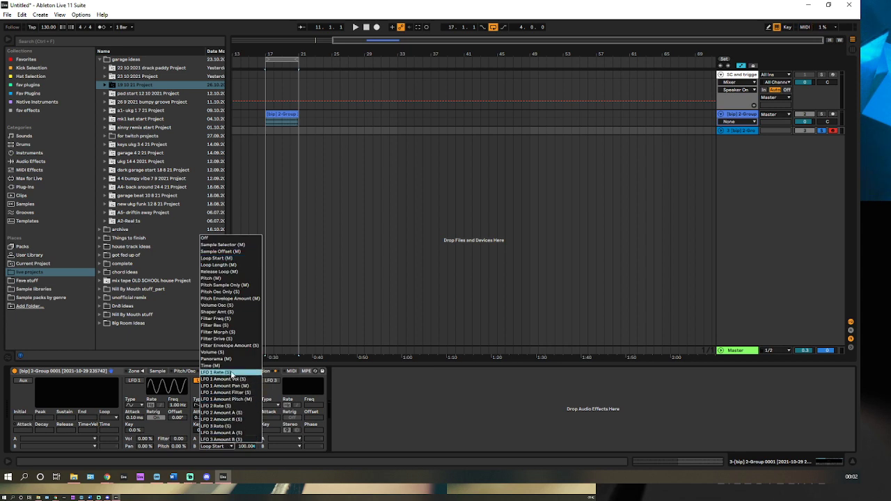
left_click(360, 418)
left_click(270, 381)
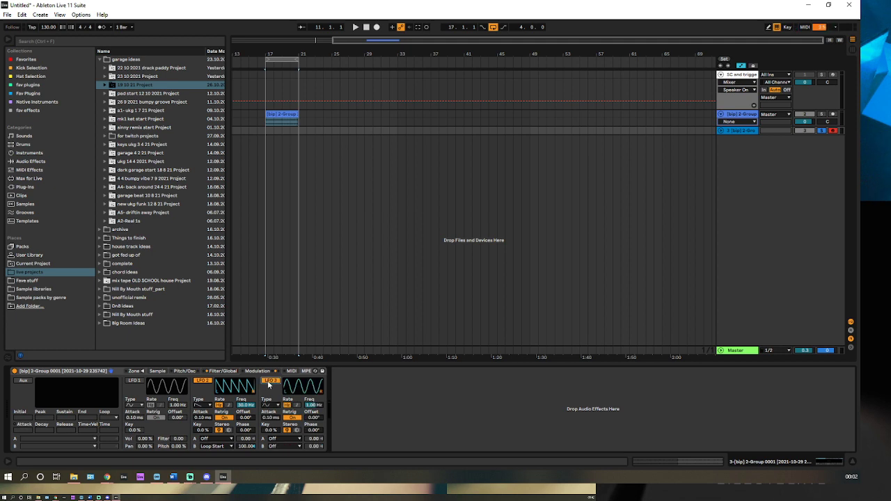
left_click(266, 381)
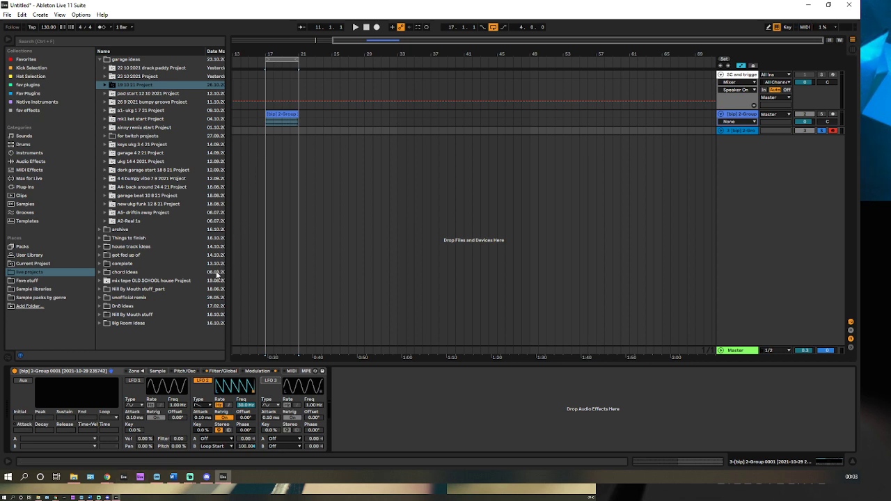
Enable Sampler's pitch envelope and lengthen its attack to about 2.3 s with a 93% peak, then return to the modulation section.
key("space")
left_click(181, 373)
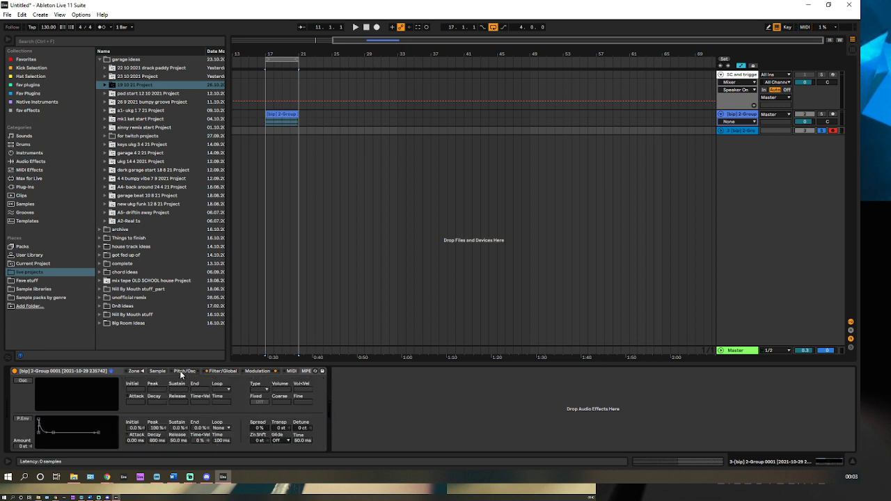
left_click(159, 371)
left_click(188, 372)
left_click(23, 419)
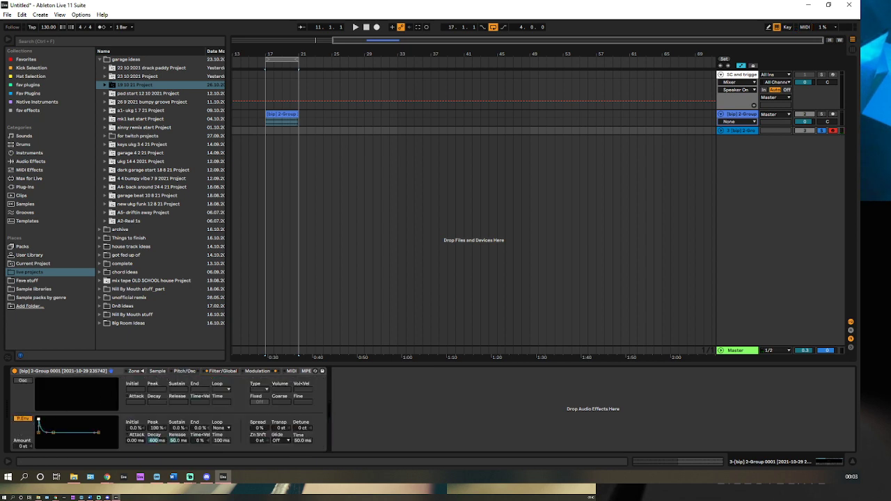
left_click_drag(38, 421, 61, 421)
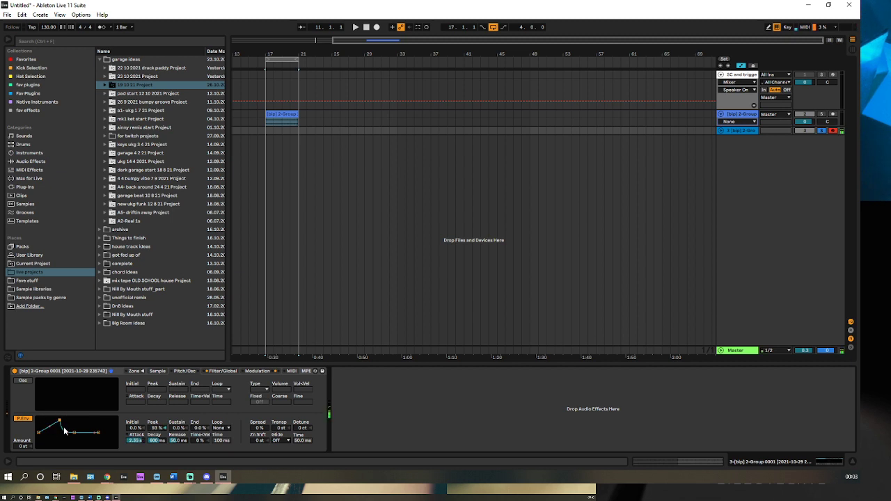
left_click(256, 371)
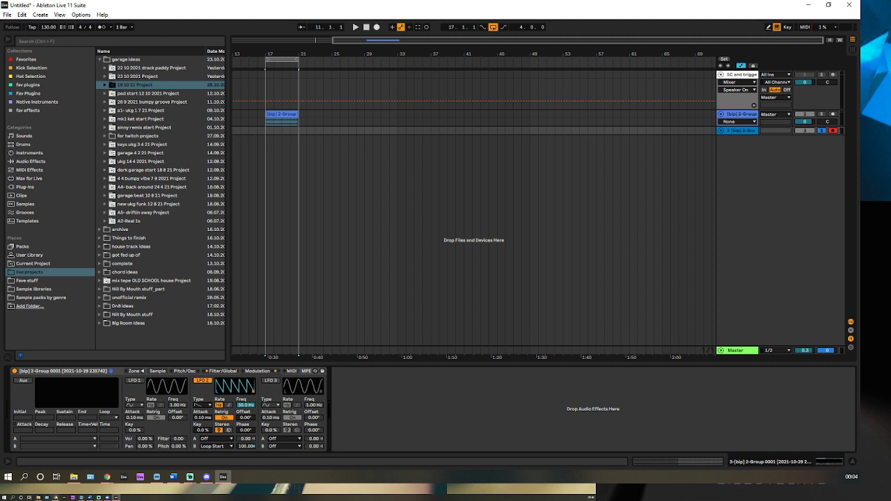
Switch to Spotify, bring its window onto the main screen and maximize it on the artist page.
mouse_move(56, 498)
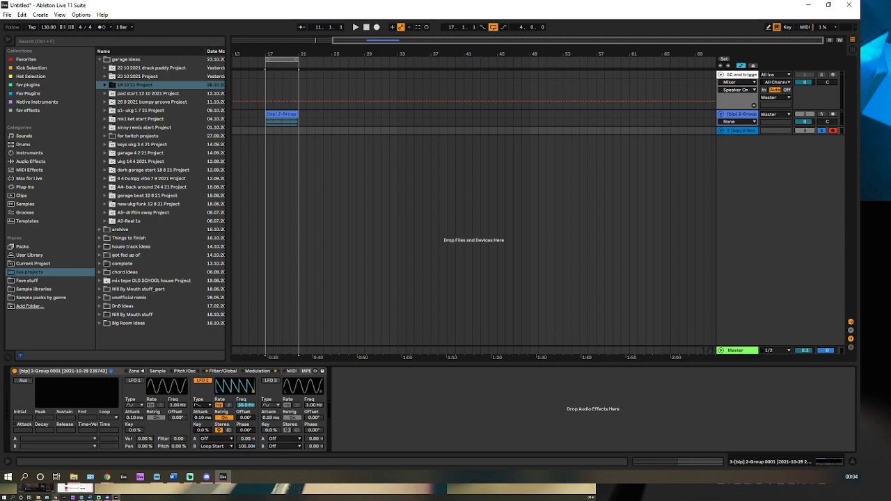
left_click(55, 497)
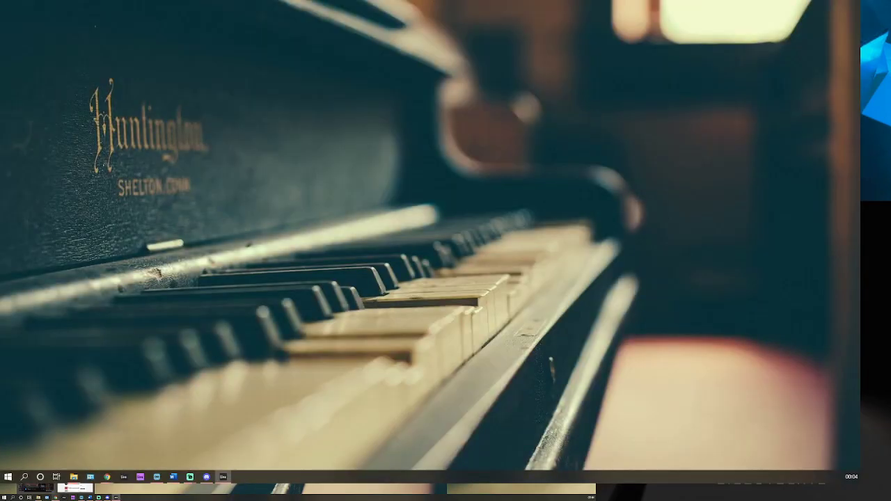
mouse_move(75, 489)
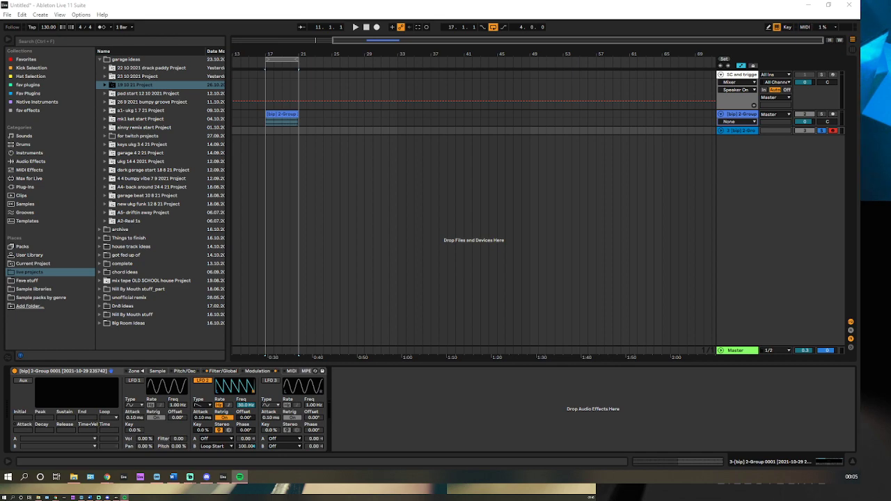
left_click(240, 477)
left_click_drag(759, 153, 481, 68)
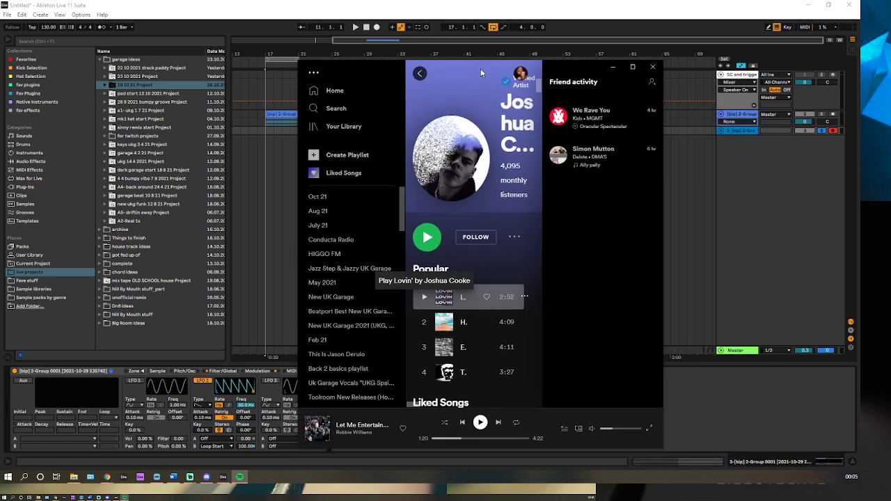
left_click(632, 66)
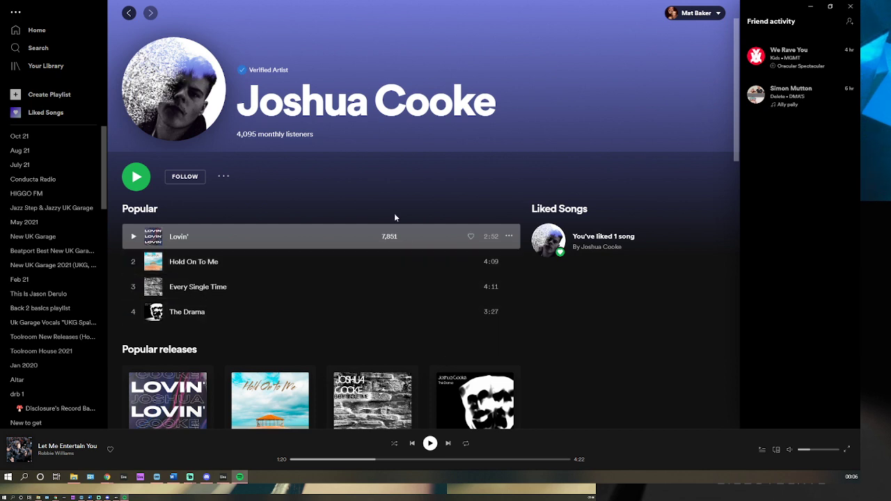
Play the artist's popular tracks starting with "Lovin'" and raise the playback volume to near maximum.
left_click(135, 180)
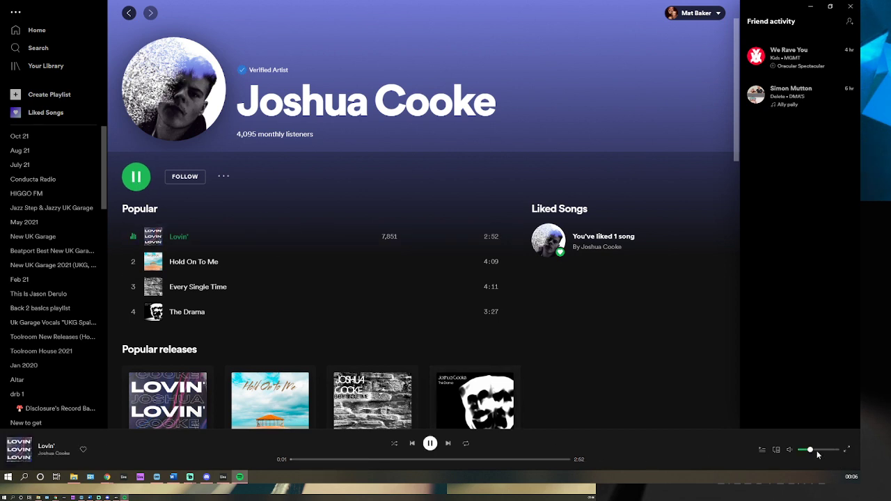
mouse_move(815, 451)
left_mouse_down()
mouse_move(845, 456)
mouse_move(810, 454)
left_mouse_up()
left_click_drag(799, 452, 837, 453)
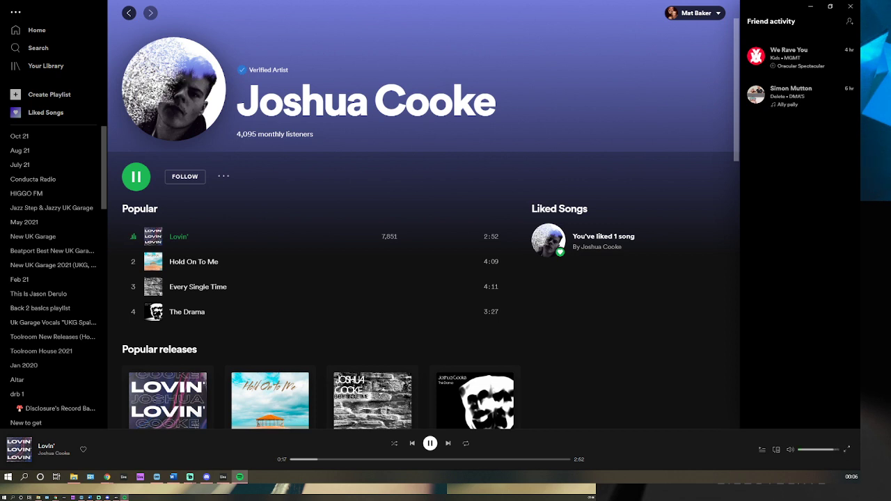